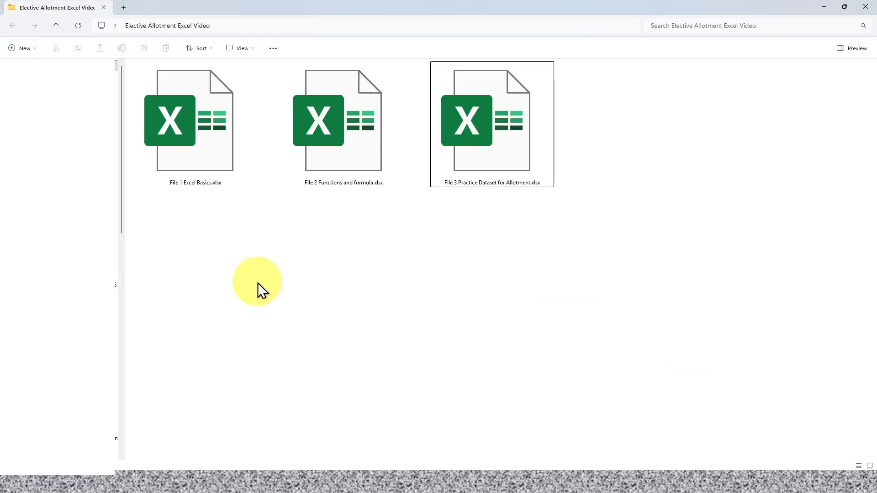
- Switch to the Excel workbook File 1 Excel Basics.xlsx and add two new worksheets after Sheet1
{"action": "mouse_move", "coordinate": [208, 167]}
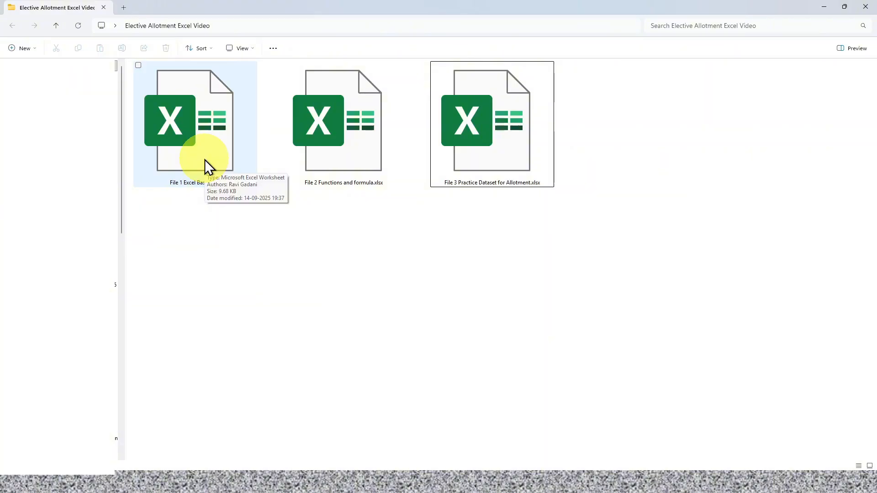
{"action": "mouse_move", "coordinate": [352, 143]}
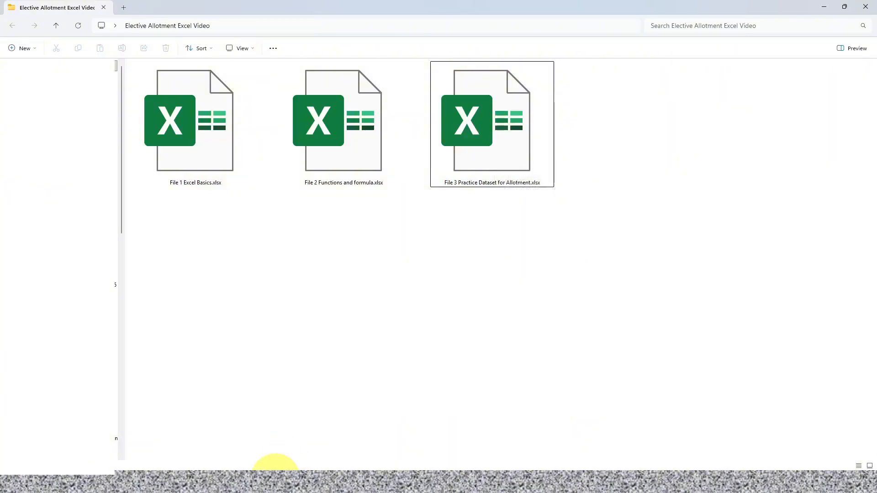
{"action": "left_click", "coordinate": [242, 437]}
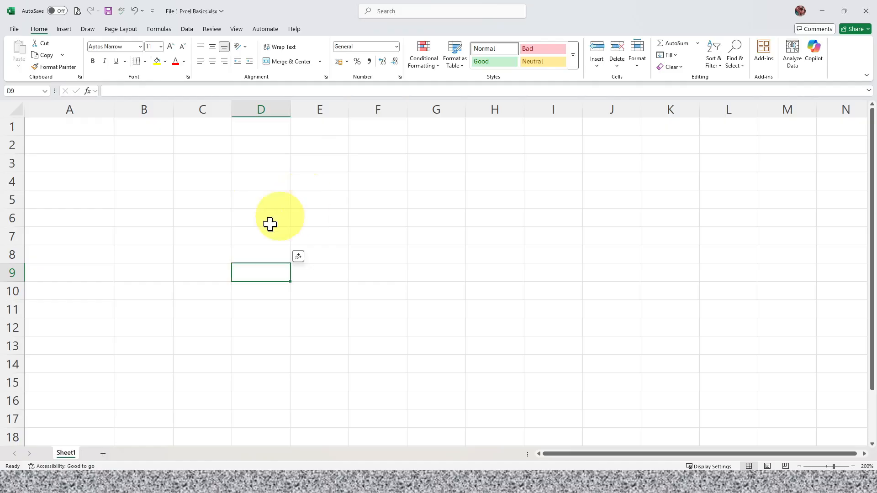
{"action": "left_click", "coordinate": [104, 454]}
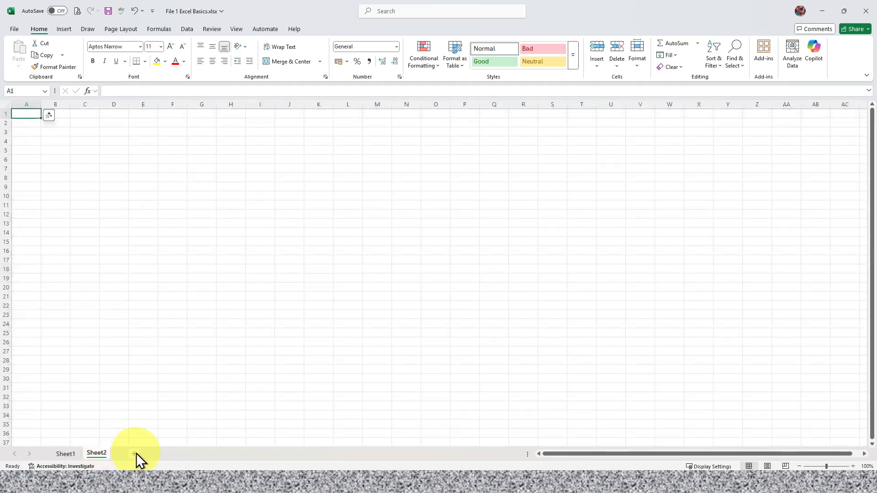
{"action": "left_click", "coordinate": [70, 455]}
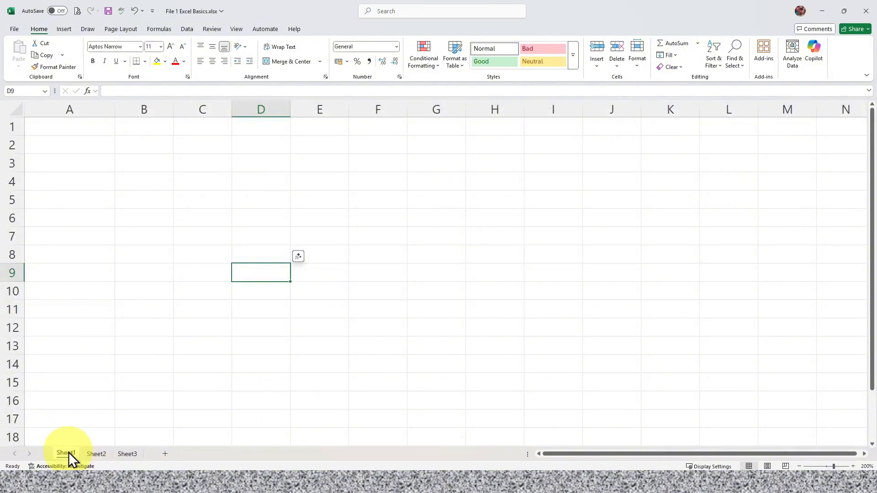
{"action": "left_click", "coordinate": [94, 455]}
{"action": "left_click", "coordinate": [130, 454]}
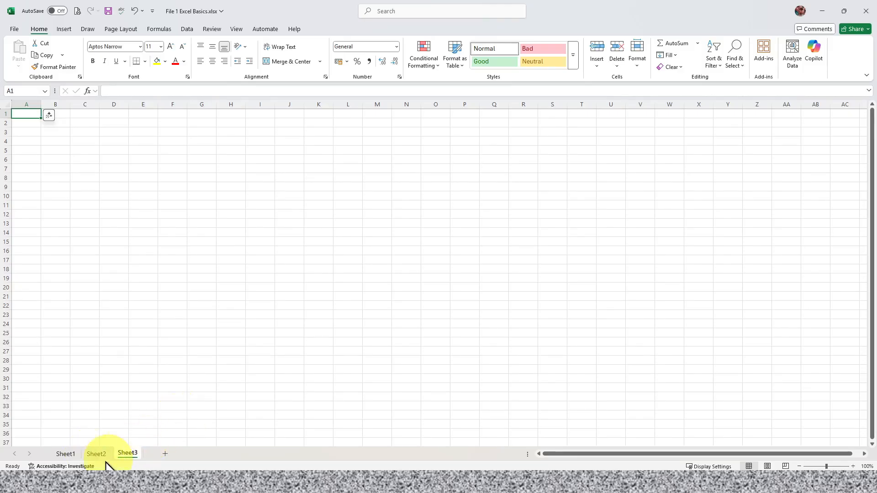
- Rename the worksheet Sheet1 as Form
{"action": "left_click", "coordinate": [70, 455]}
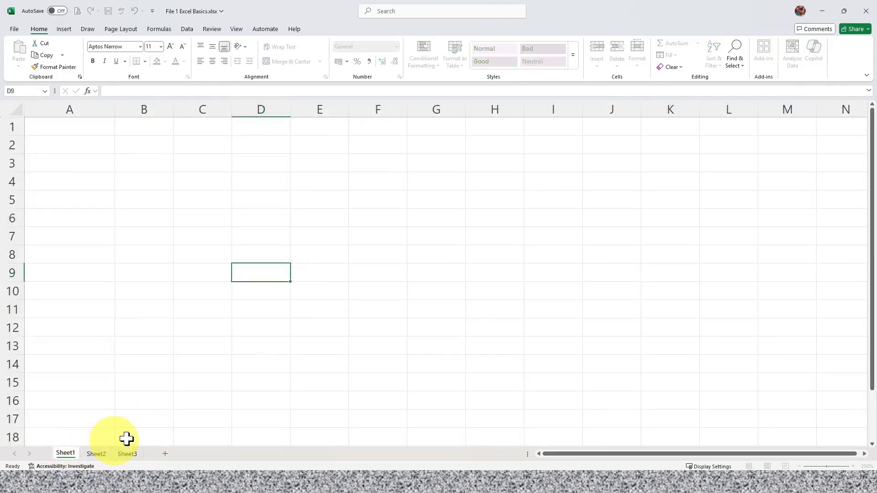
{"action": "key", "text": "BackSpace"}
{"action": "key", "text": "BackSpace"}
{"action": "key", "text": "BackSpace"}
{"action": "key", "text": "BackSpace"}
{"action": "key", "text": "BackSpace"}
{"action": "key", "text": "BackSpace"}
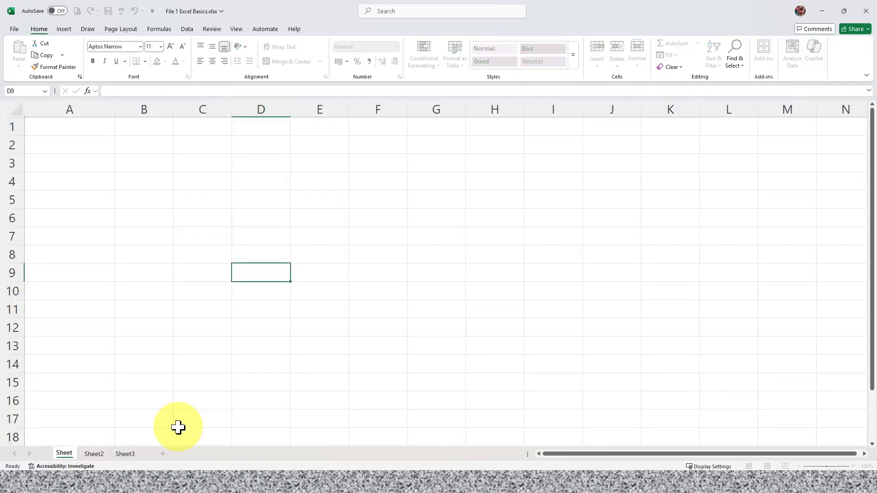
{"action": "type", "text": "Form"}
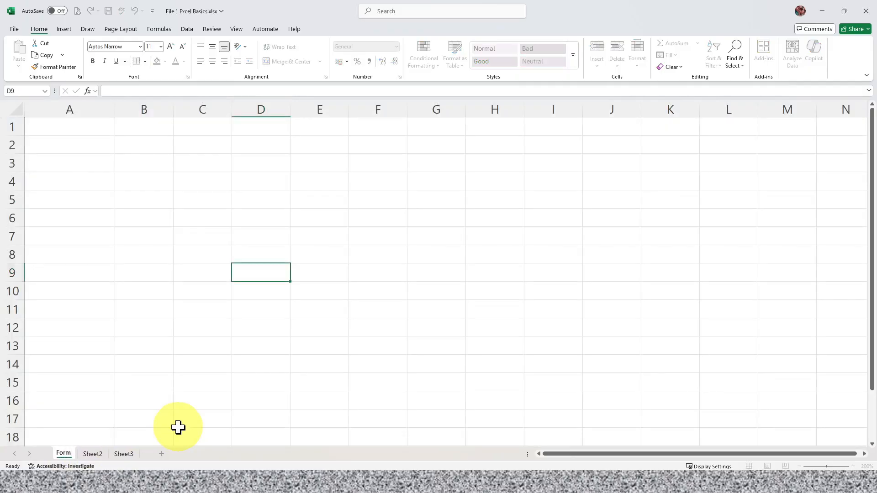
{"action": "key", "text": "Return"}
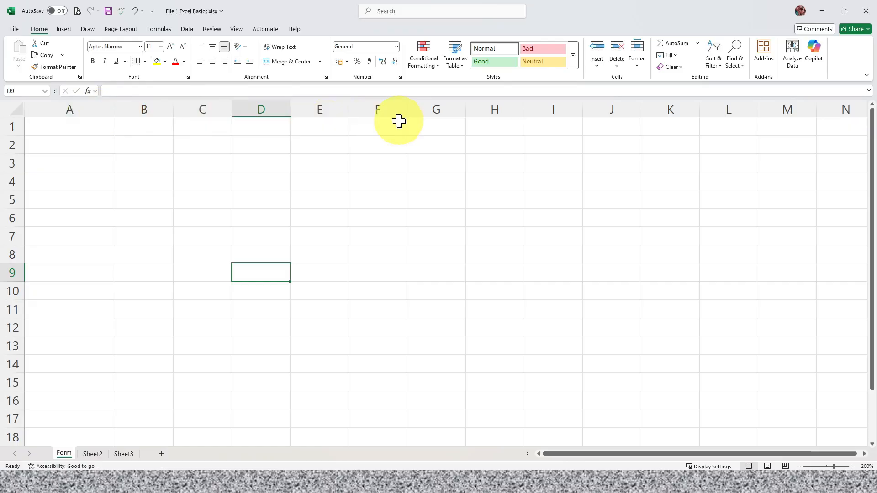
- Insert a blank column before column B, and delete that inserted column again
{"action": "left_click", "coordinate": [163, 109]}
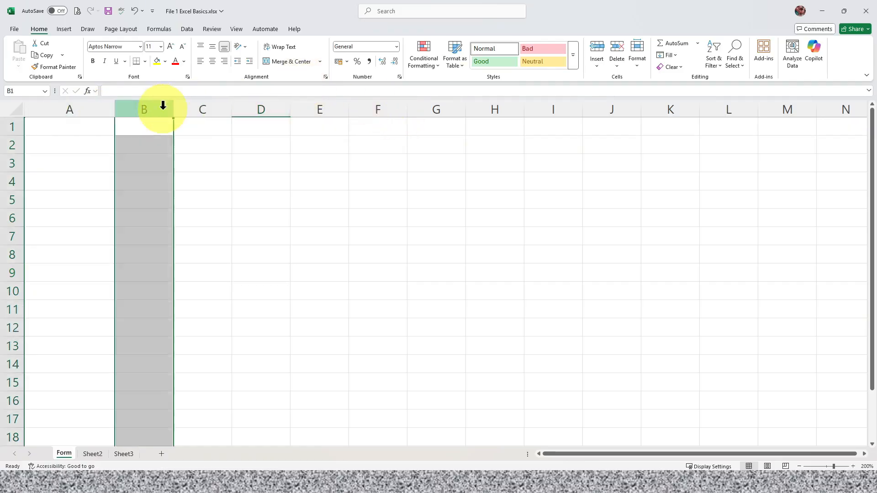
{"action": "right_click", "coordinate": [163, 110]}
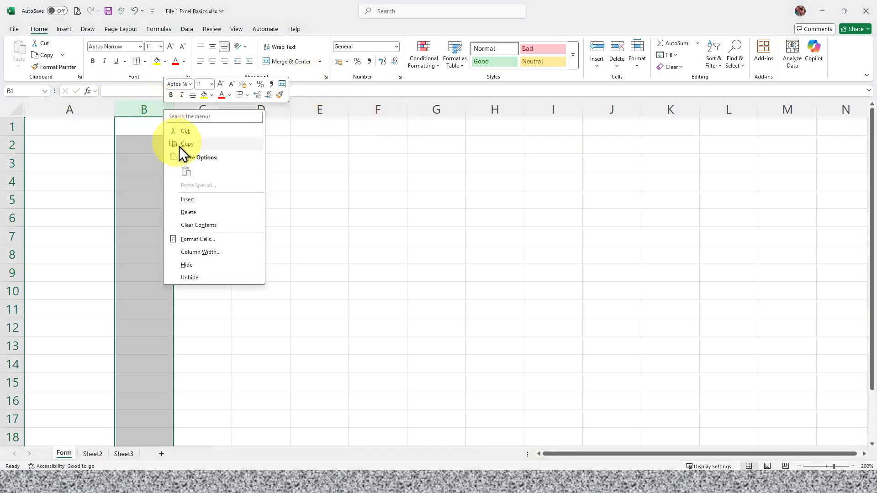
{"action": "left_click", "coordinate": [210, 199]}
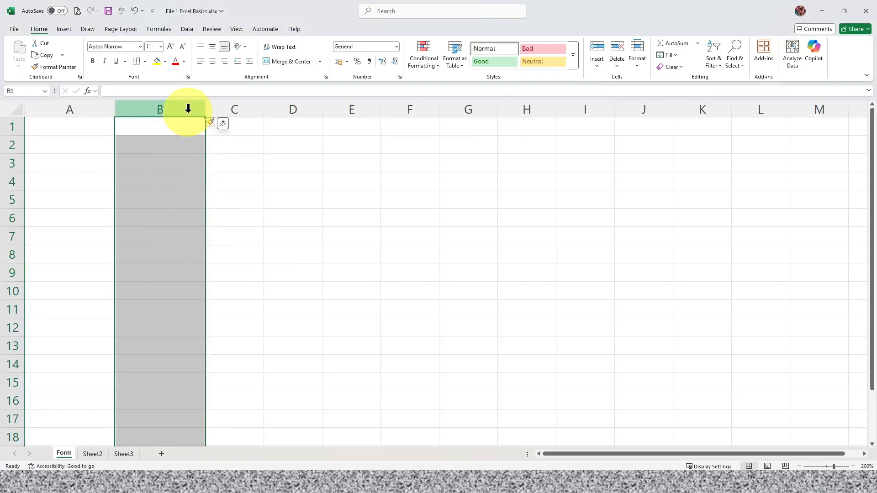
{"action": "right_click", "coordinate": [188, 110]}
{"action": "left_click", "coordinate": [218, 213]}
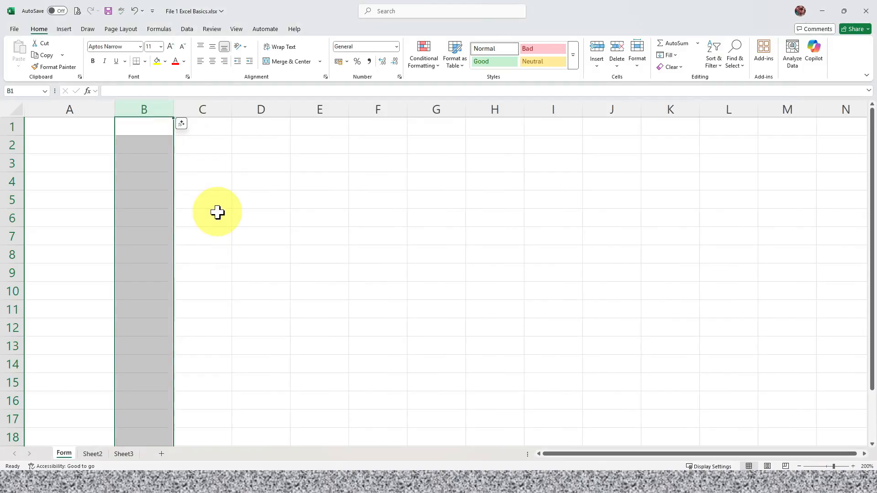
- Insert a blank row above row 5 of the Form sheet
{"action": "right_click", "coordinate": [11, 203]}
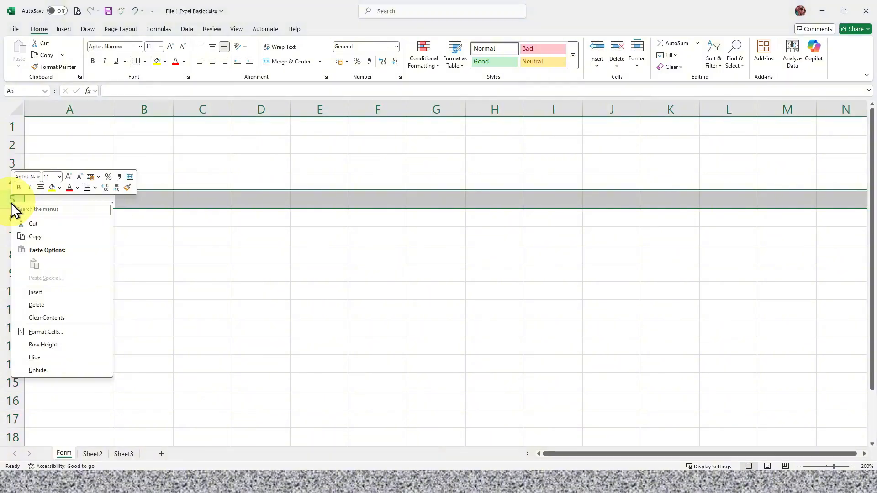
{"action": "left_click", "coordinate": [73, 293]}
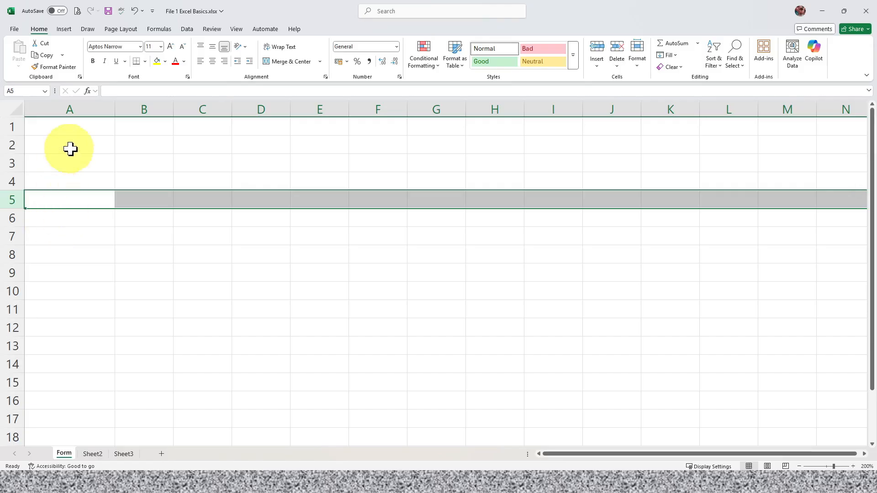
- Fill cell B3 with yellow
{"action": "left_click", "coordinate": [133, 159]}
{"action": "left_click", "coordinate": [158, 62]}
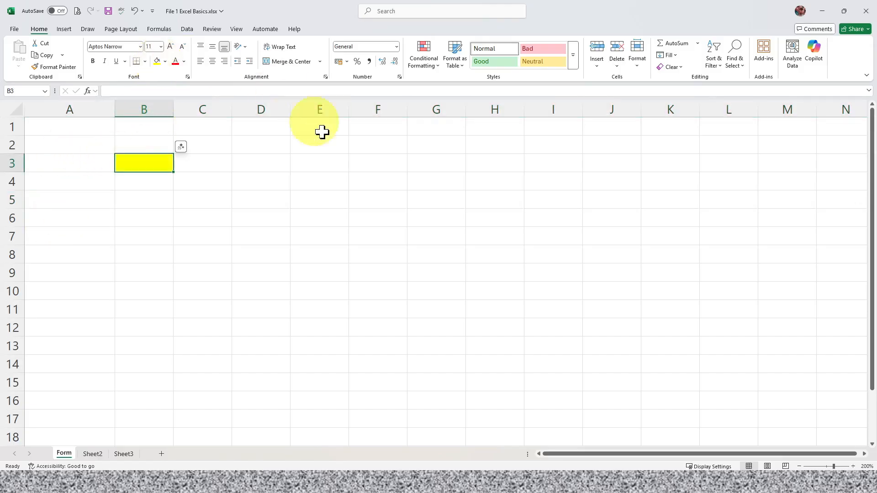
- Enter "India" in cell C3 and set its font color to red
{"action": "left_click", "coordinate": [212, 166]}
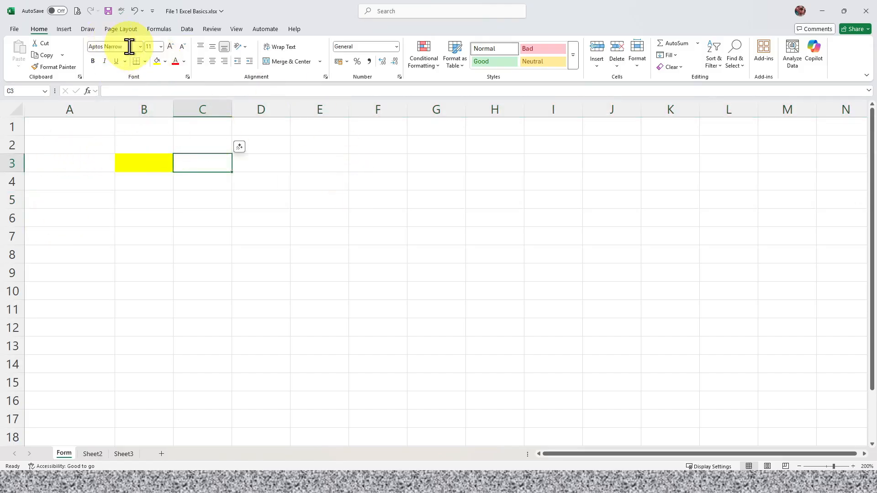
{"action": "type", "text": "India"}
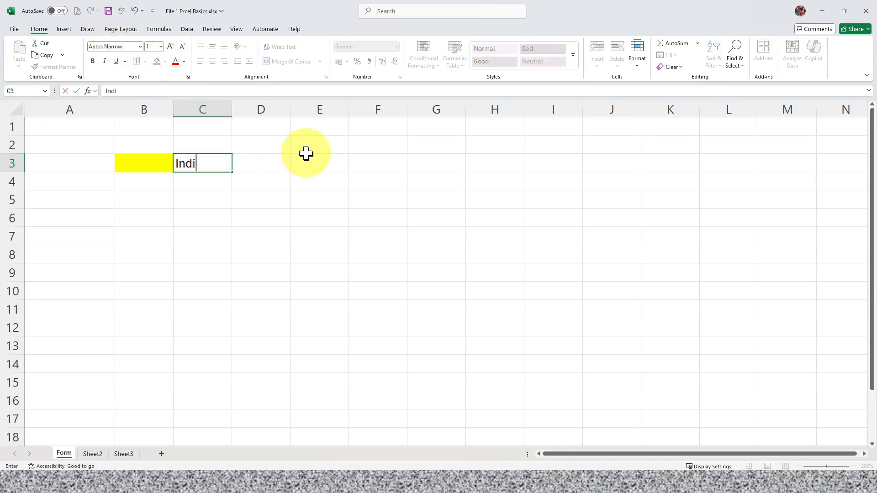
{"action": "left_click", "coordinate": [248, 180]}
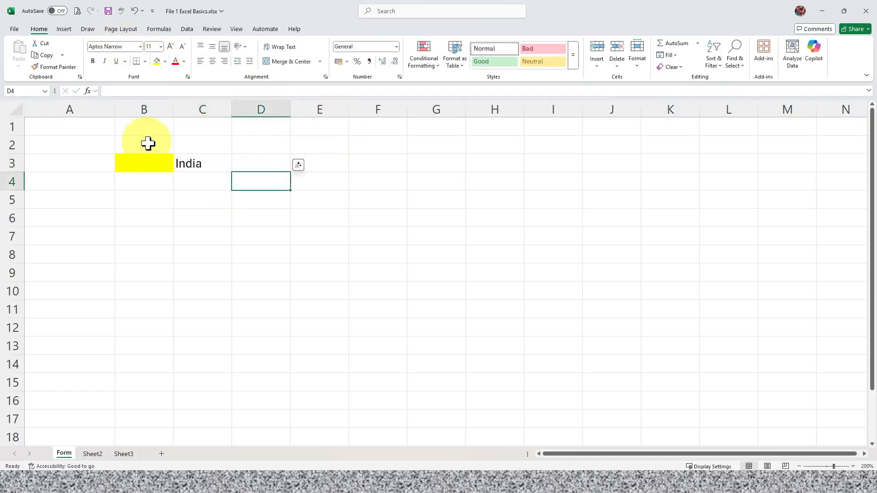
{"action": "left_click", "coordinate": [212, 164]}
{"action": "left_click", "coordinate": [176, 63]}
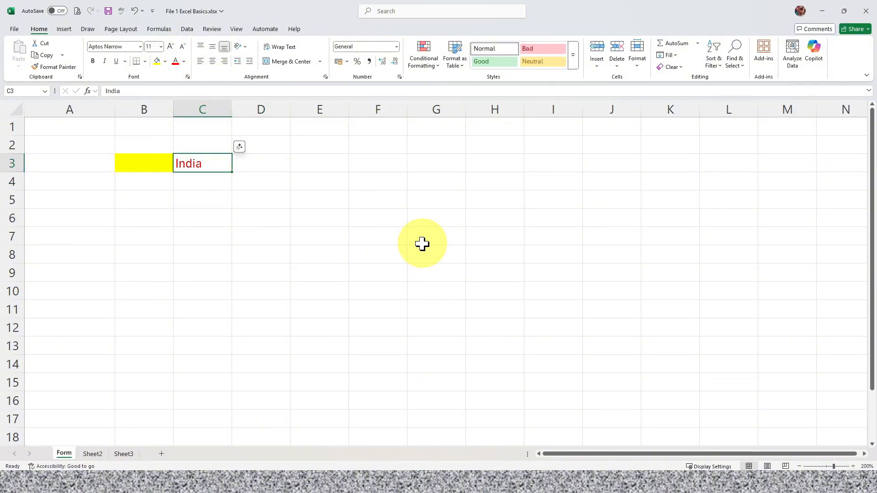
- Select cells B5, H10 and L17 in turn to examine how cell references name column and row
{"action": "left_click", "coordinate": [133, 200]}
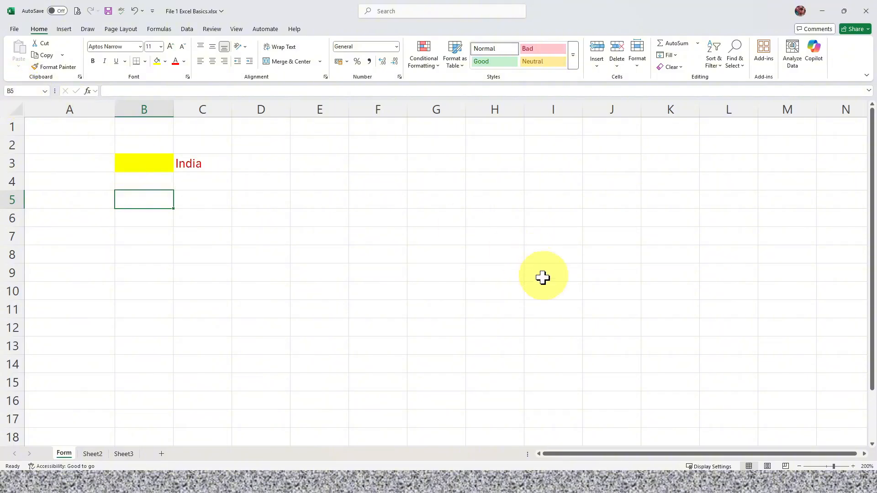
{"action": "left_click", "coordinate": [487, 293]}
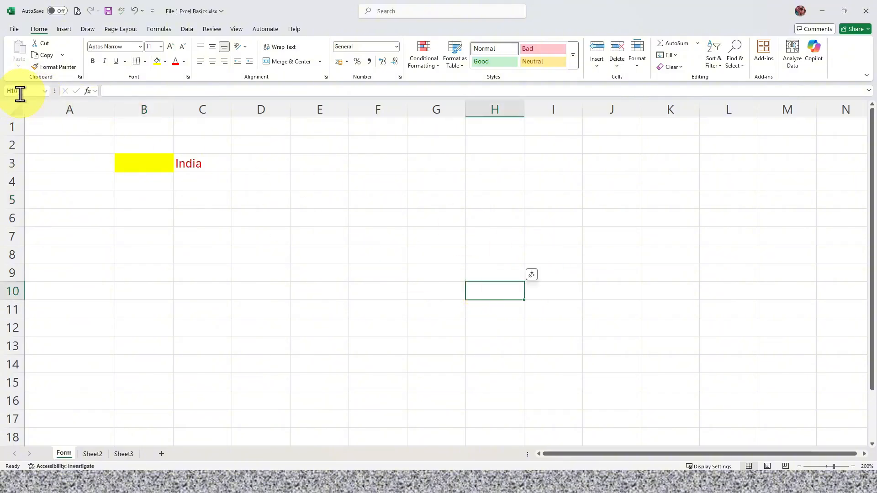
{"action": "left_click", "coordinate": [721, 419]}
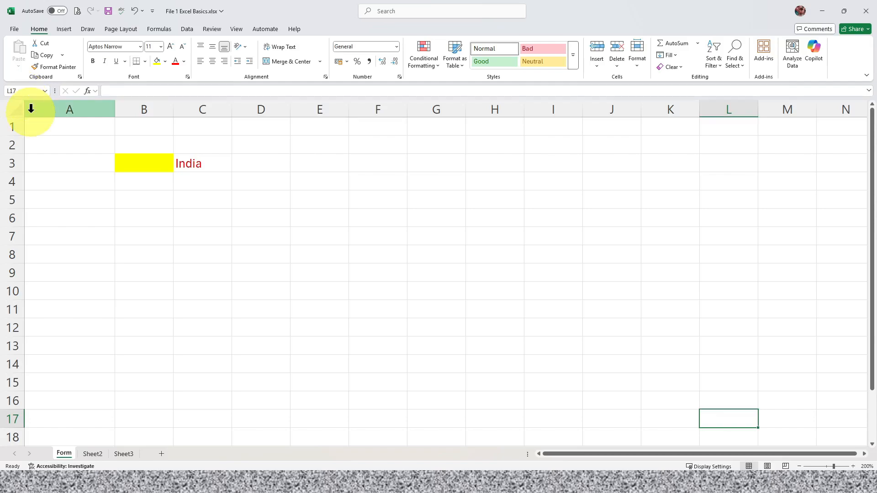
- Switch to the workbook File 2 Functions and formula.xlsx and review the Name, Date of birth and Marks data on the Sorting sheet
{"action": "key", "text": "ctrl+w"}
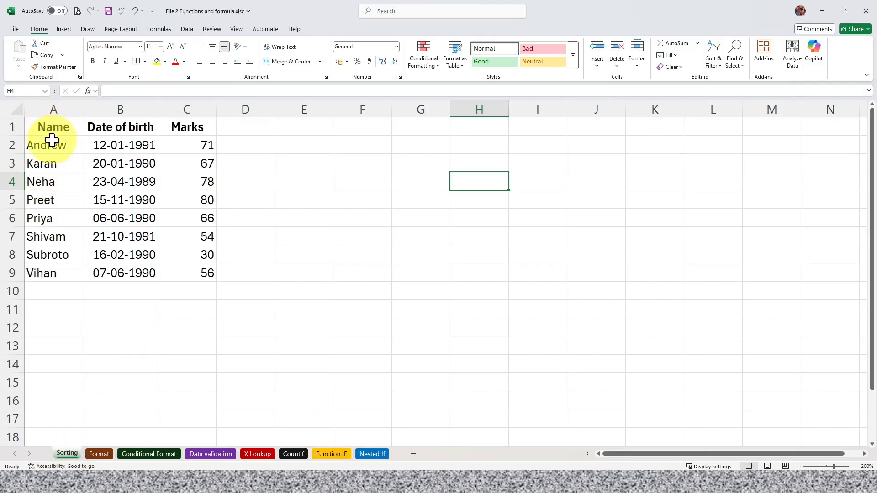
{"action": "left_click_drag", "start_coordinate": [52, 140], "coordinate": [68, 274]}
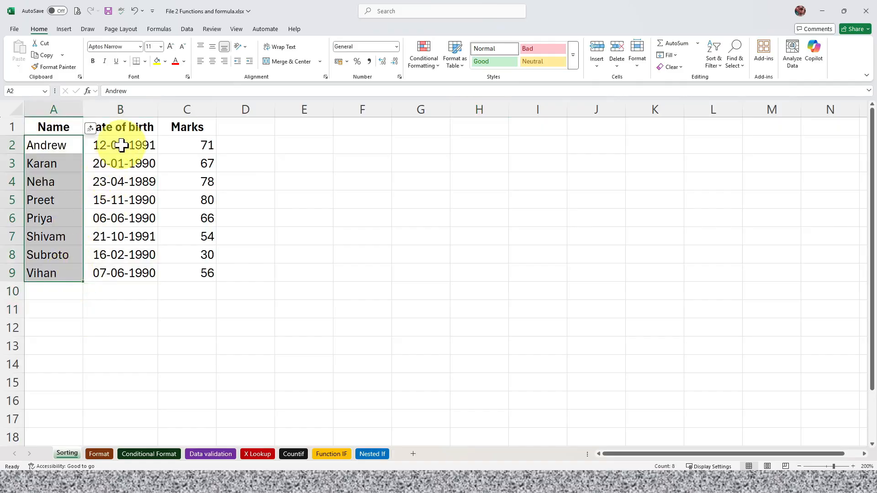
{"action": "left_click_drag", "start_coordinate": [121, 145], "coordinate": [143, 301]}
{"action": "left_click_drag", "start_coordinate": [180, 139], "coordinate": [196, 280]}
{"action": "left_click", "coordinate": [196, 345]}
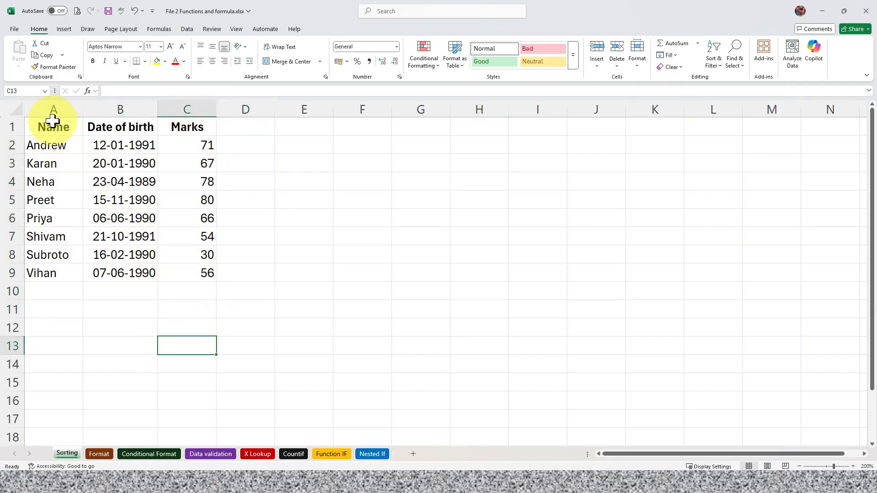
- Start a custom sort on the table A1:C9 with the first row treated as headers
{"action": "left_click_drag", "start_coordinate": [53, 120], "coordinate": [203, 274]}
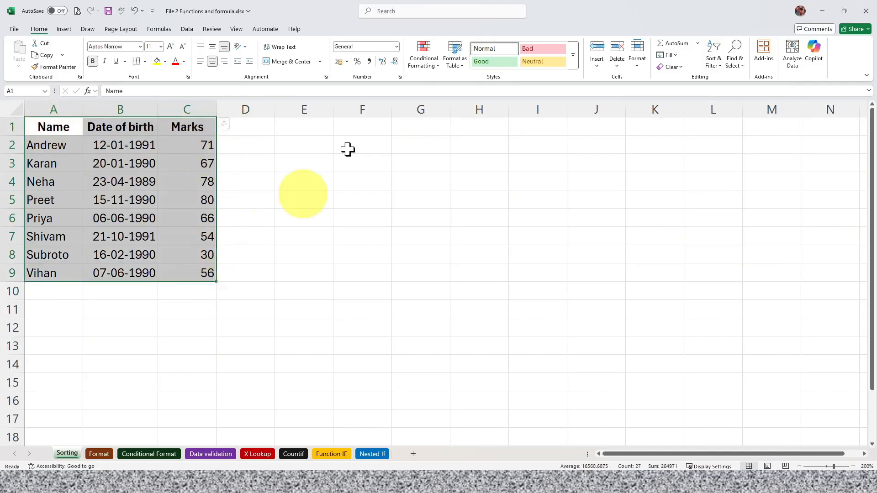
{"action": "left_click", "coordinate": [720, 66]}
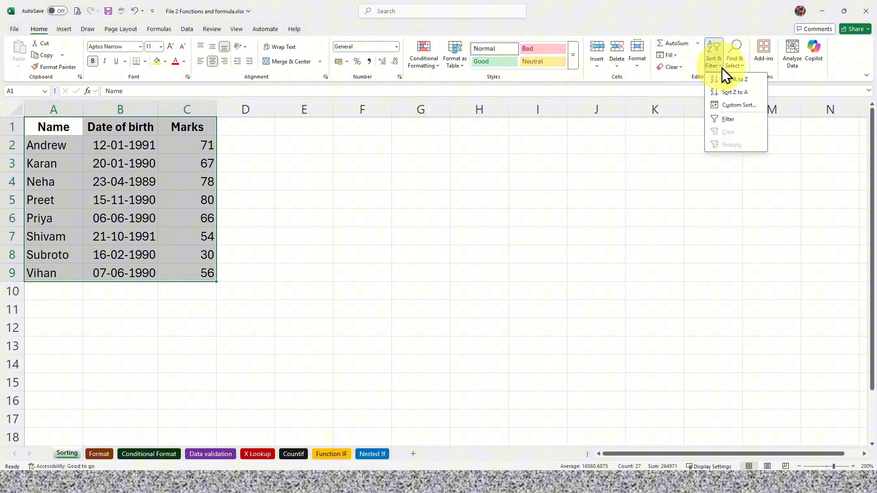
{"action": "left_click", "coordinate": [739, 106]}
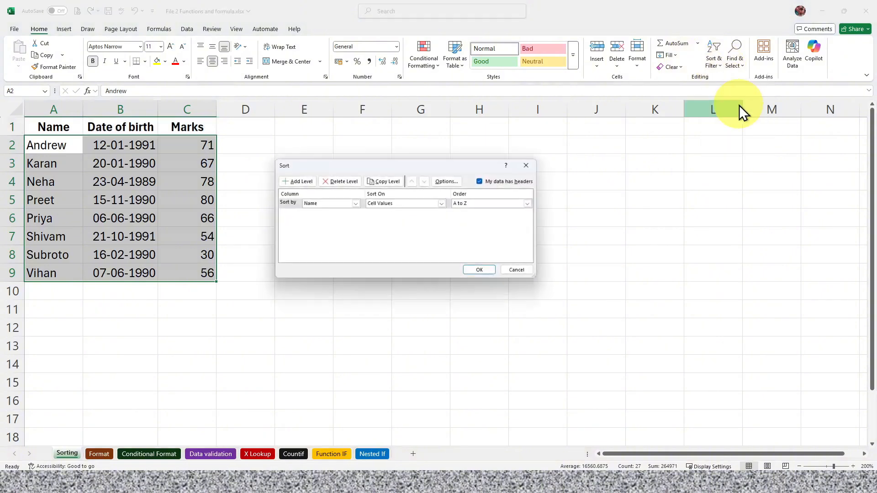
{"action": "left_click", "coordinate": [482, 181]}
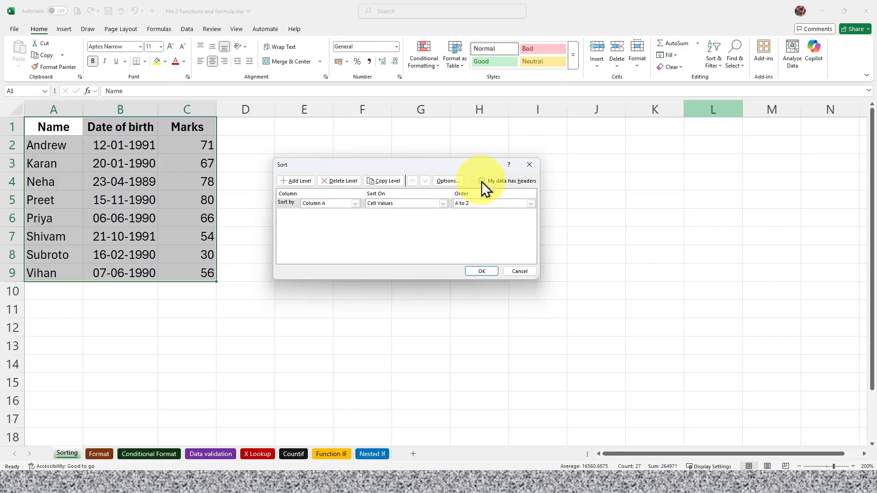
{"action": "left_click", "coordinate": [482, 181]}
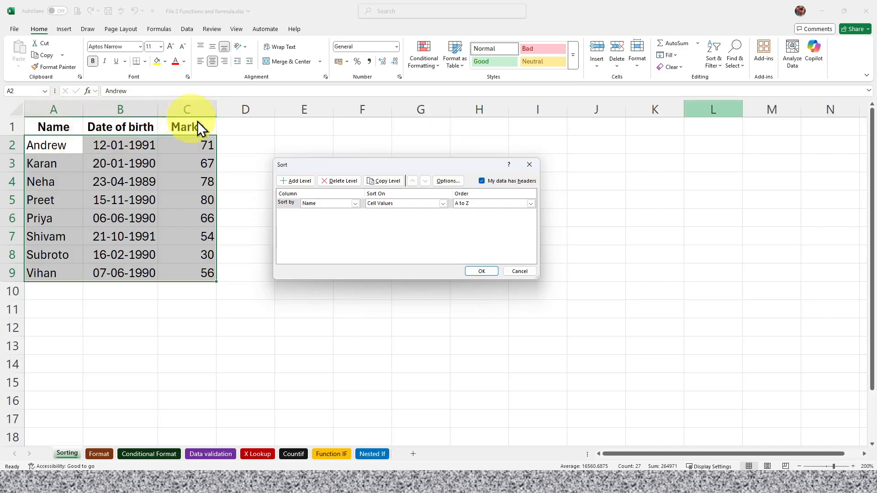
- Sort the table by Marks on cell values, ordered from largest to smallest
{"action": "left_click", "coordinate": [322, 204]}
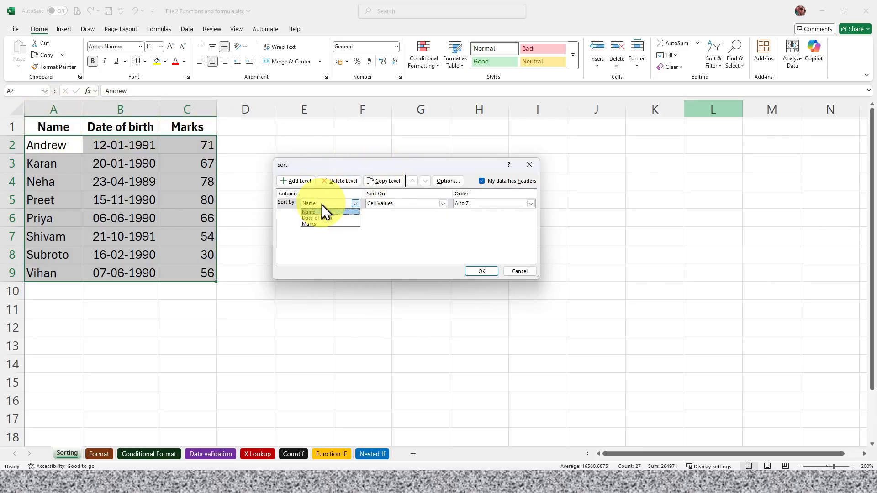
{"action": "left_click", "coordinate": [323, 223]}
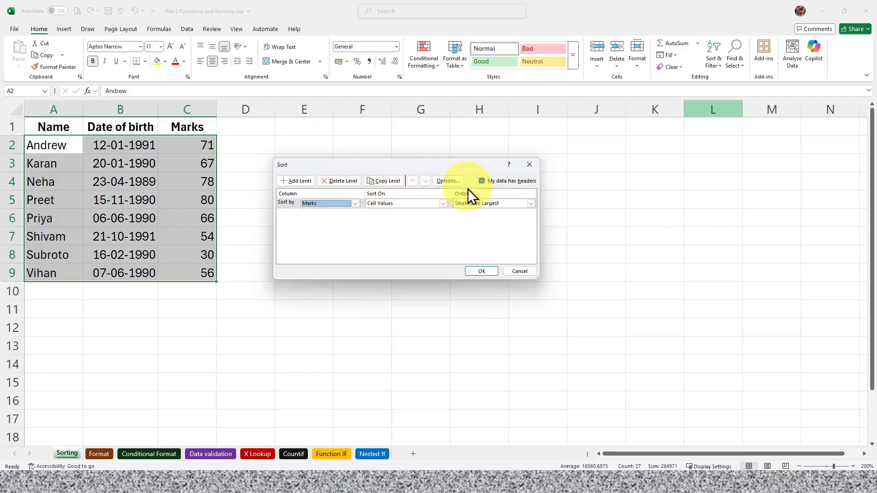
{"action": "left_click", "coordinate": [464, 203]}
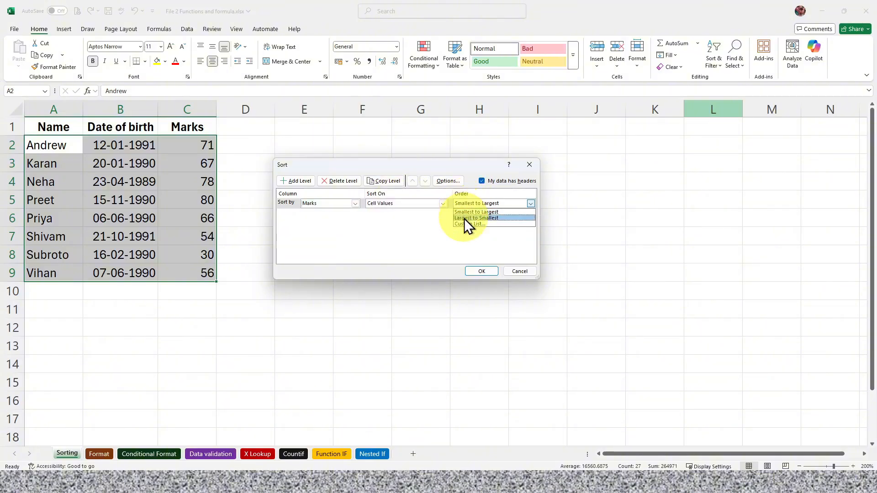
{"action": "left_click", "coordinate": [464, 218]}
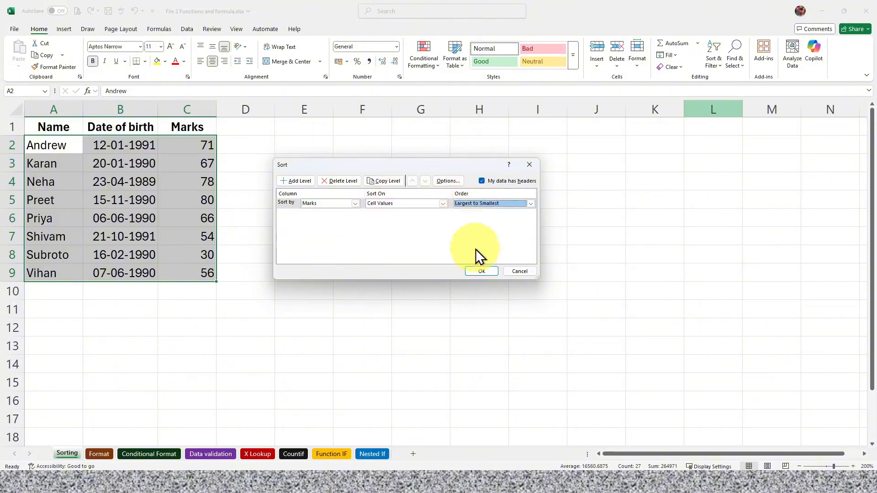
{"action": "left_click", "coordinate": [489, 272]}
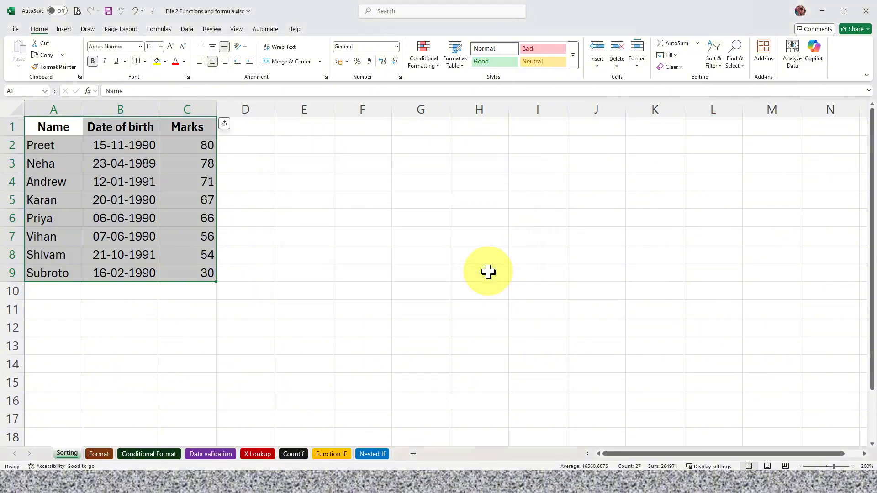
{"action": "left_click", "coordinate": [54, 146]}
{"action": "left_click", "coordinate": [51, 310]}
{"action": "left_click", "coordinate": [55, 329]}
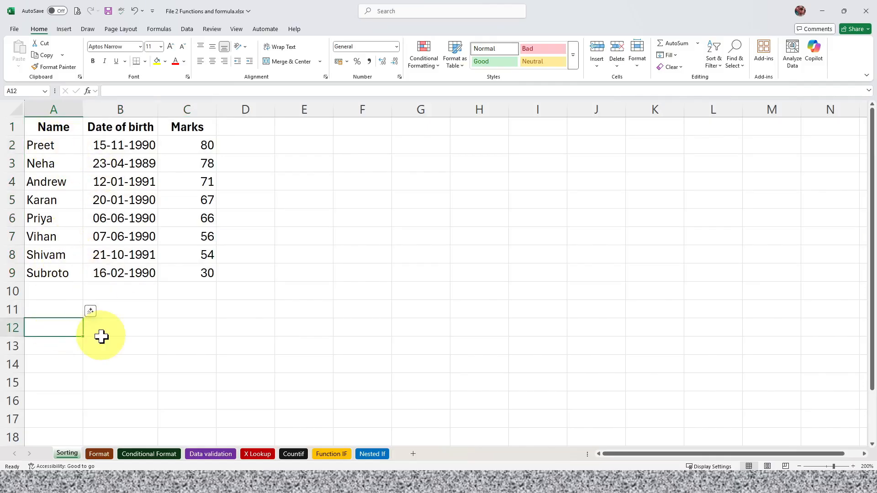
- Fill cell B2 on the Format sheet with yellow and reset it to no fill
{"action": "left_click", "coordinate": [100, 454]}
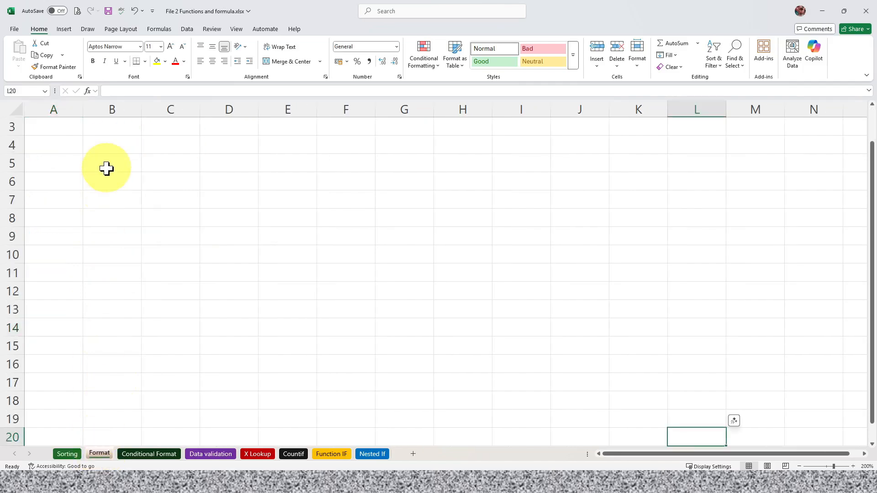
{"action": "scroll", "coordinate": [106, 168], "scroll_direction": "up", "scroll_amount": 1}
{"action": "left_click", "coordinate": [113, 148]}
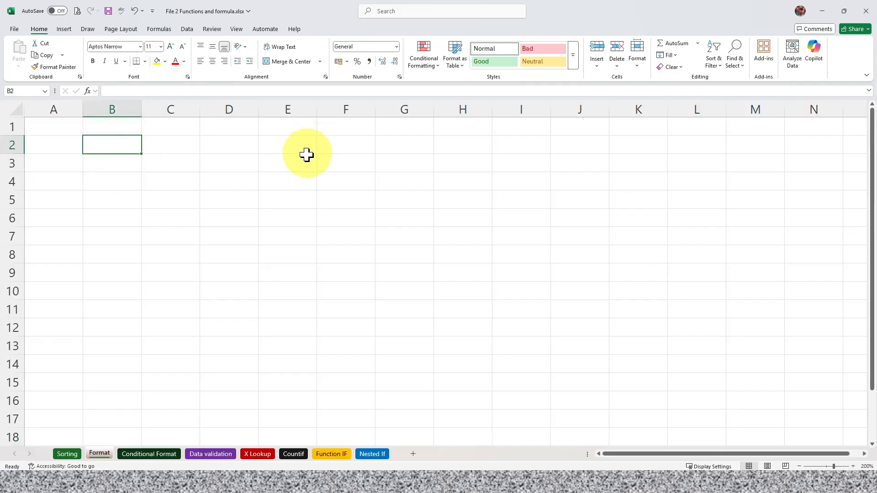
{"action": "left_click", "coordinate": [156, 62]}
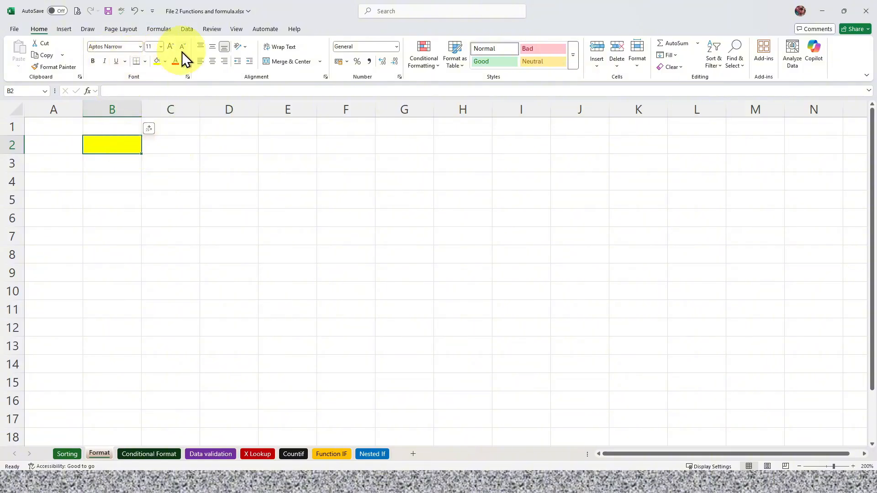
{"action": "left_click", "coordinate": [166, 62]}
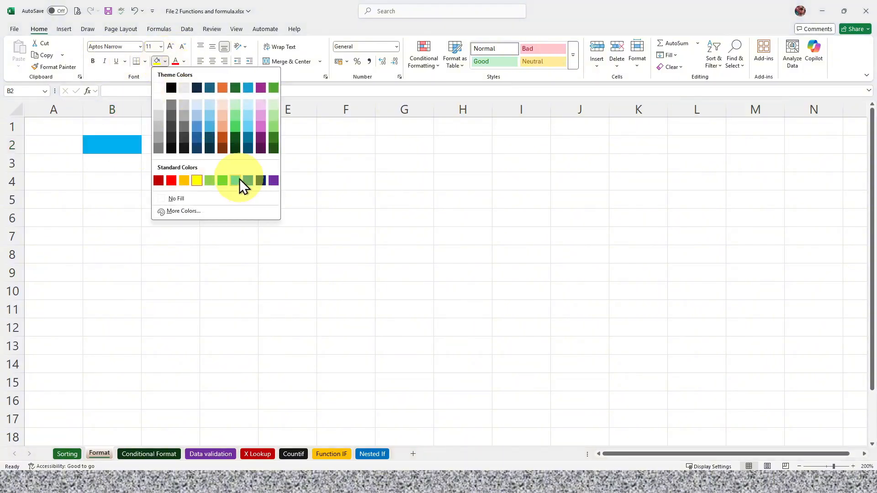
{"action": "left_click", "coordinate": [208, 199]}
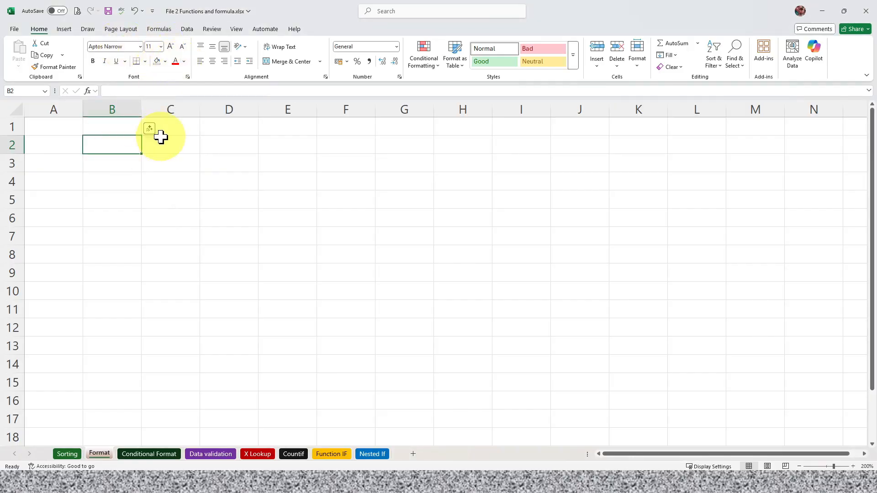
- Switch to the Conditional Format sheet and review its Name and Marks columns
{"action": "left_click", "coordinate": [148, 455]}
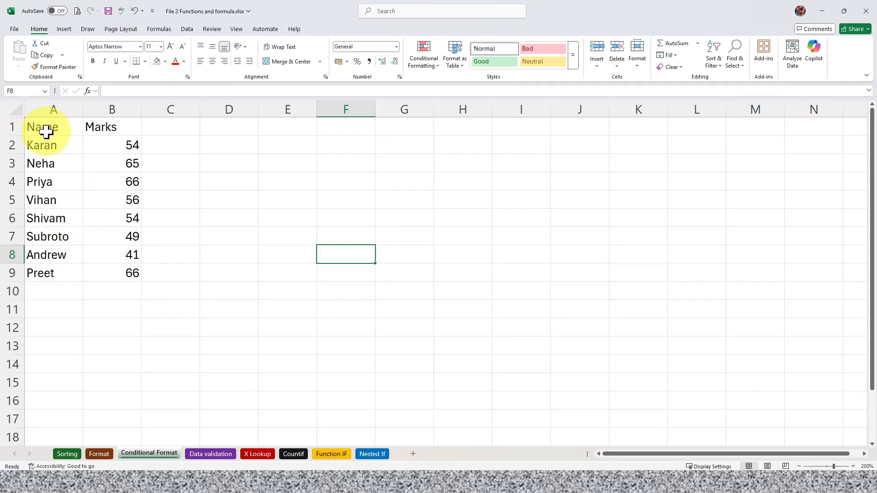
{"action": "left_click_drag", "start_coordinate": [46, 132], "coordinate": [98, 131]}
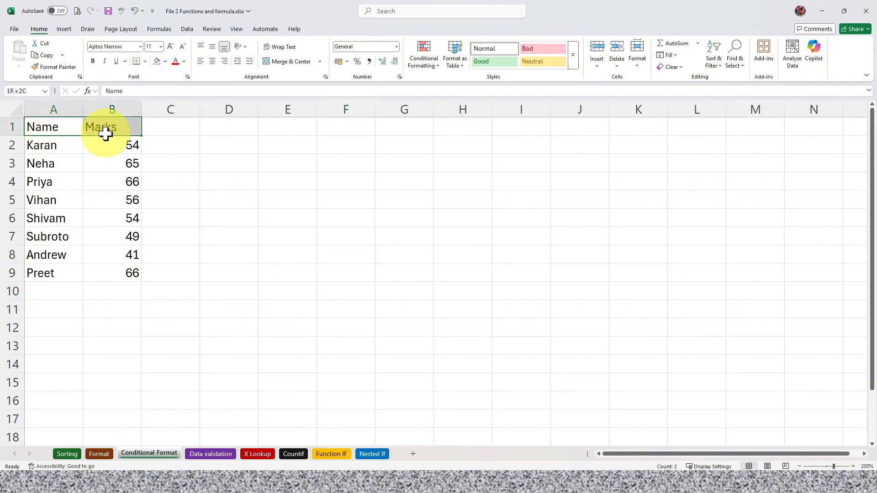
{"action": "left_click", "coordinate": [122, 174]}
{"action": "left_click", "coordinate": [118, 145]}
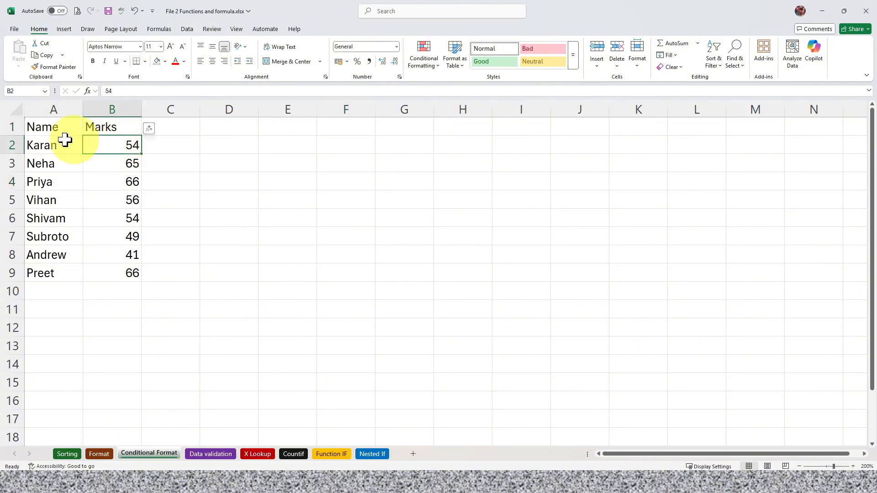
{"action": "left_click", "coordinate": [53, 126]}
{"action": "left_click_drag", "start_coordinate": [53, 147], "coordinate": [55, 266]}
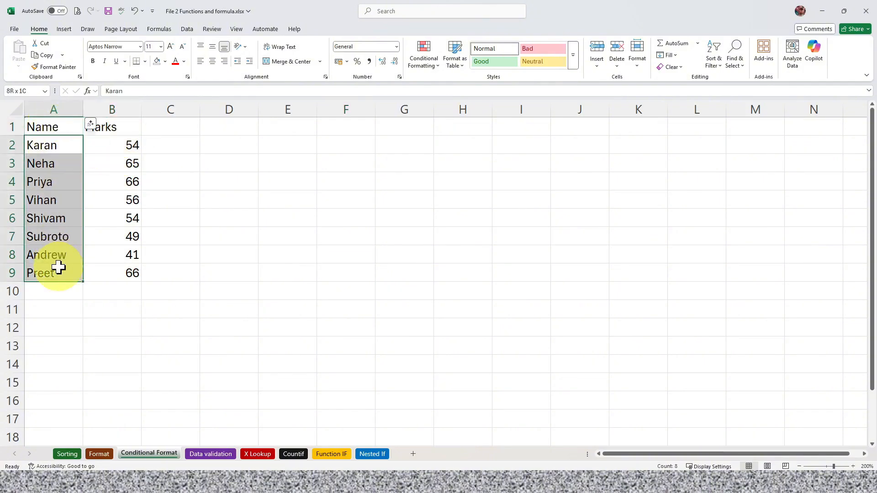
- Start a Greater Than conditional formatting rule on the marks in B2:B9 with a threshold of 50
{"action": "left_click_drag", "start_coordinate": [123, 151], "coordinate": [123, 267]}
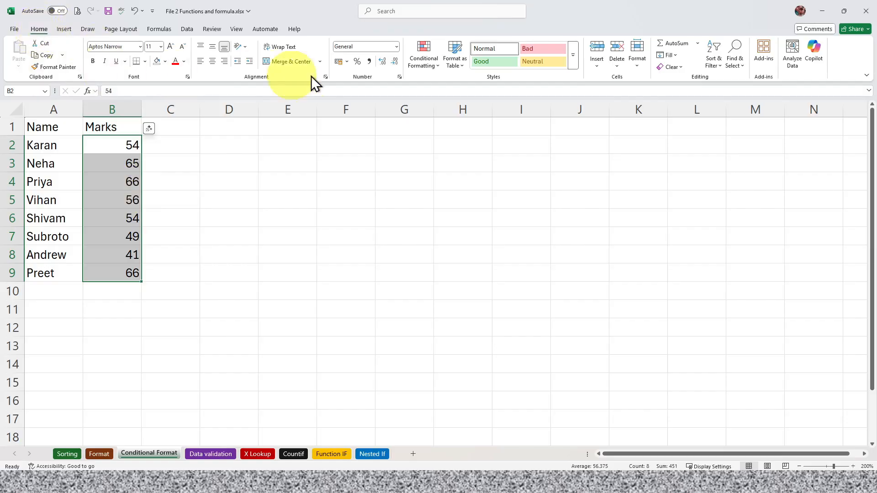
{"action": "left_click", "coordinate": [423, 64]}
{"action": "mouse_move", "coordinate": [434, 84]}
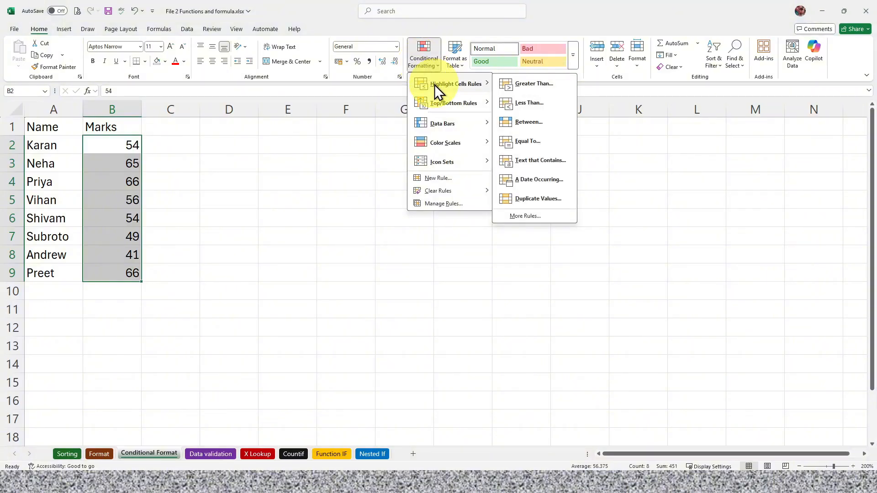
{"action": "left_click", "coordinate": [518, 85]}
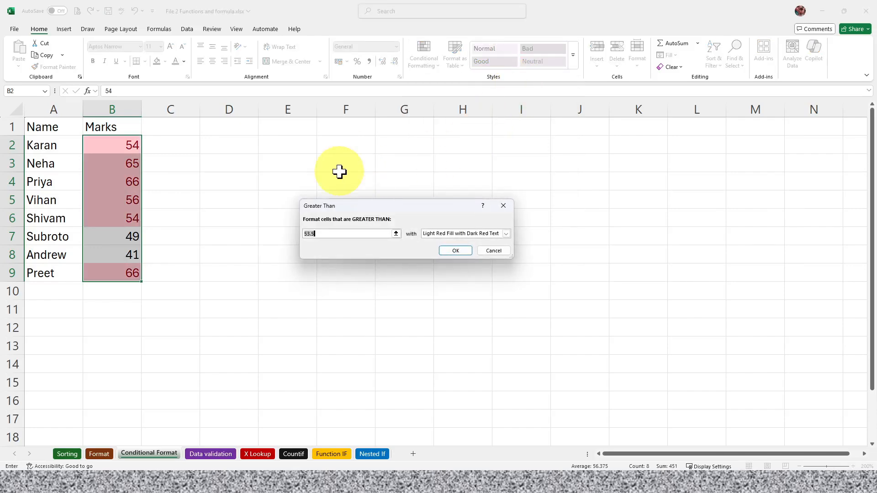
{"action": "key", "text": "BackSpace"}
{"action": "type", "text": "50"}
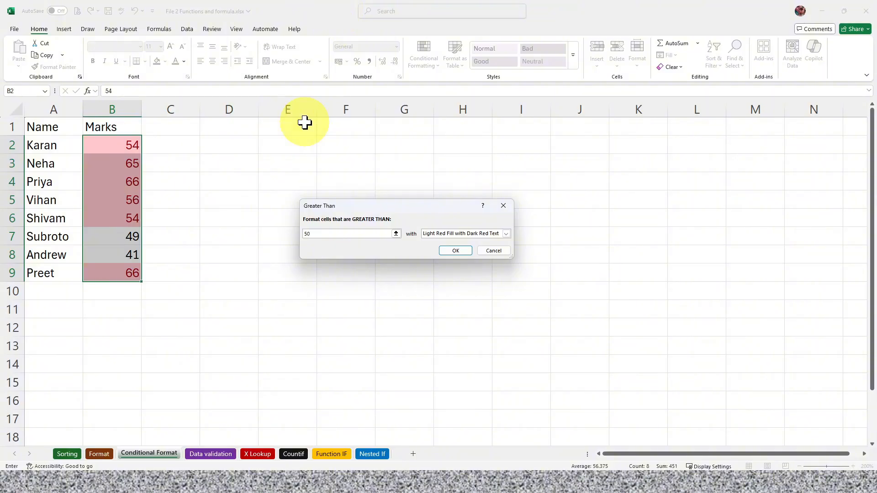
- Preview Yellow Fill with Dark Yellow Text for the rule, and apply it with Green Fill with Dark Green Text
{"action": "left_click", "coordinate": [499, 234]}
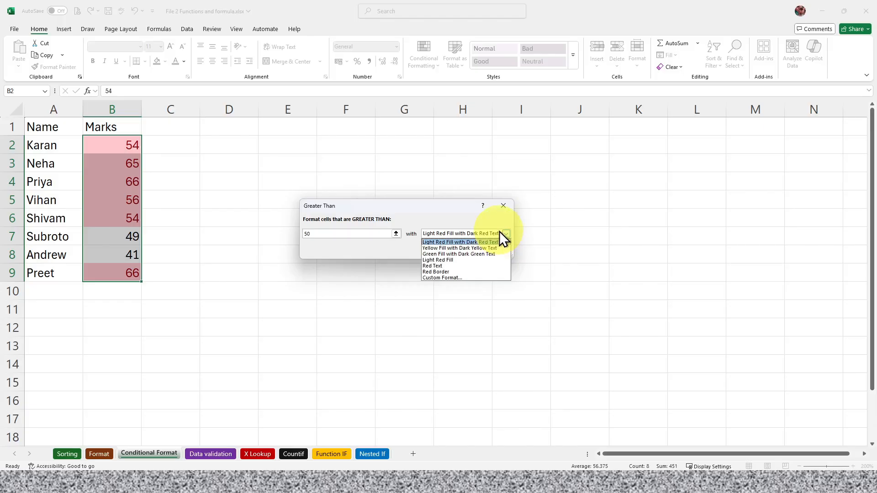
{"action": "left_click", "coordinate": [474, 248]}
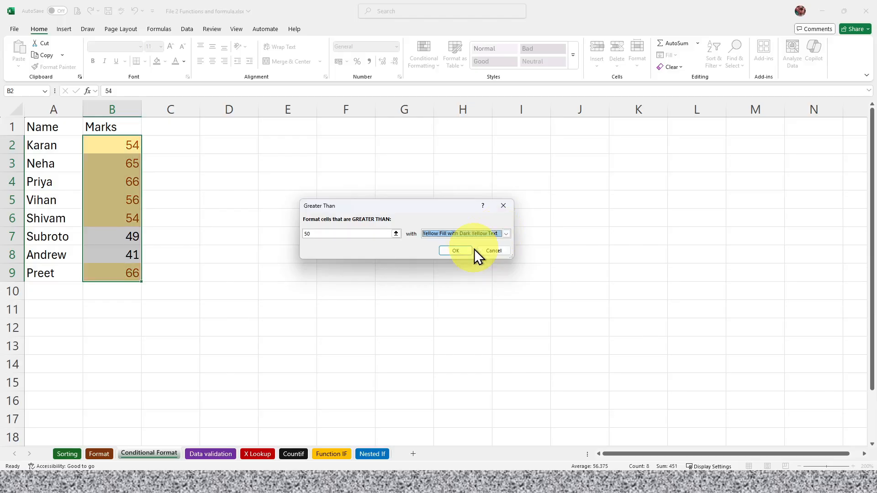
{"action": "left_click", "coordinate": [471, 236]}
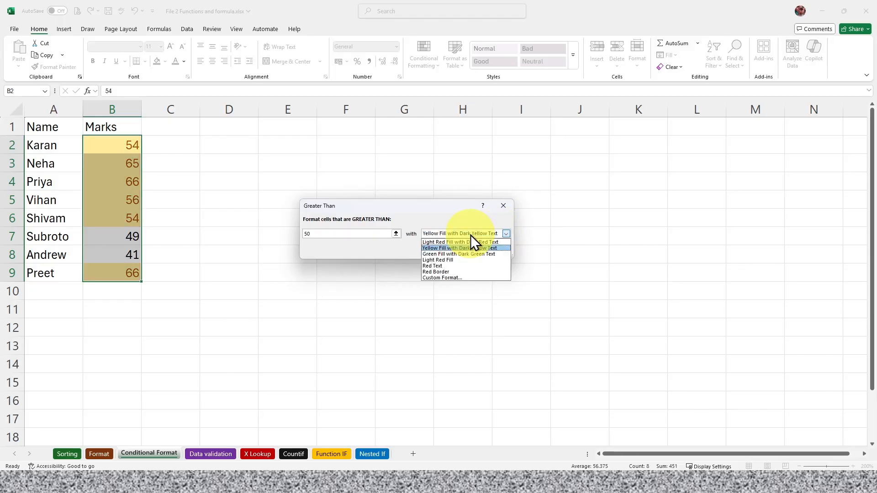
{"action": "left_click", "coordinate": [454, 253]}
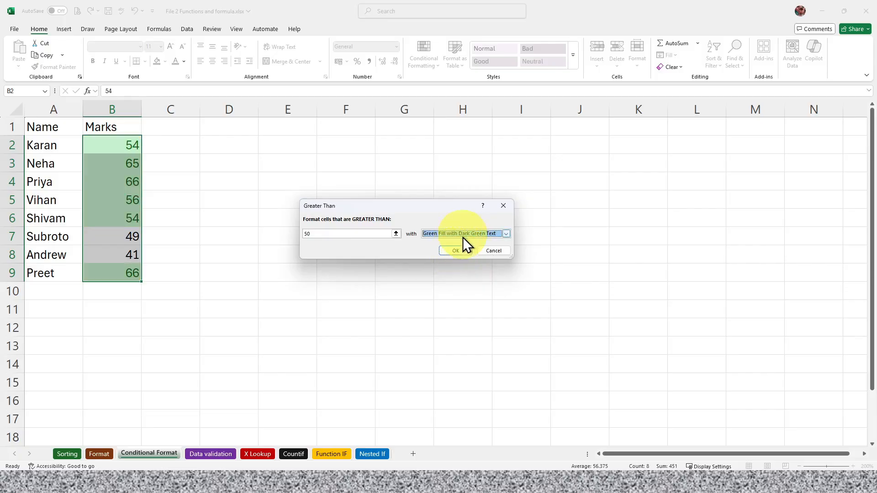
{"action": "left_click", "coordinate": [456, 250]}
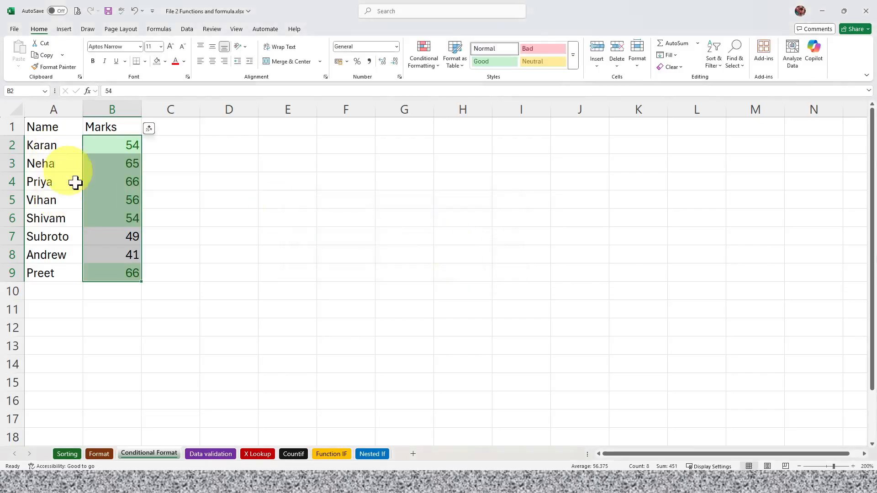
- Change the marks in cell B6 to 48 to test the conditional formatting rule
{"action": "left_click", "coordinate": [126, 217]}
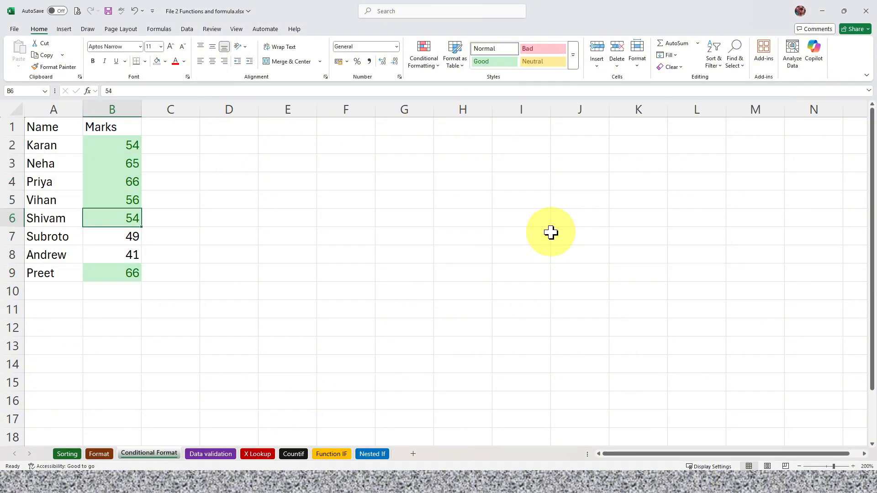
{"action": "type", "text": "48"}
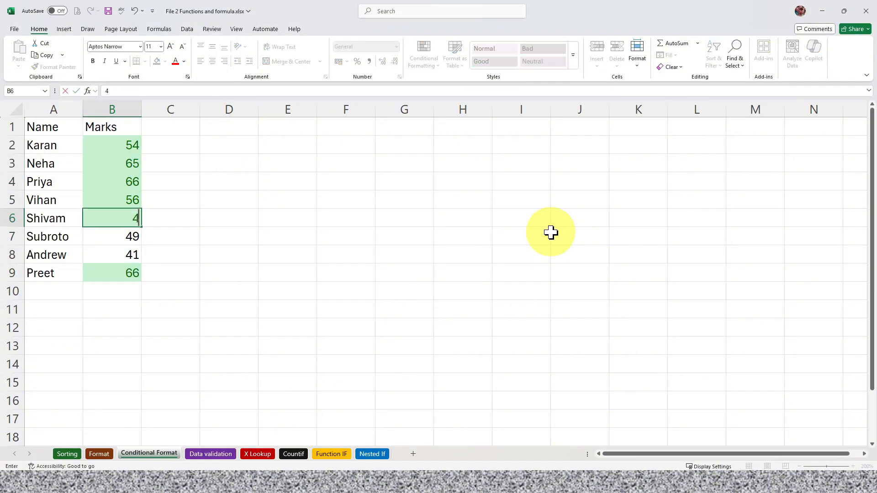
{"action": "key", "text": "Return"}
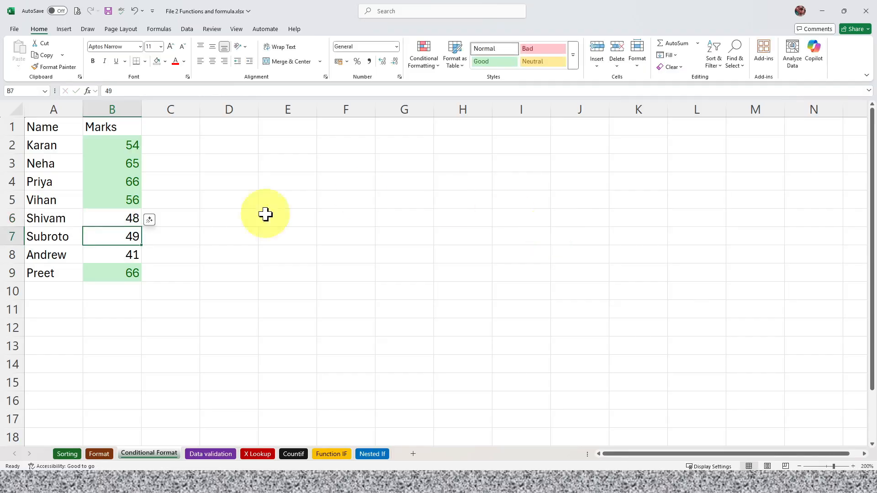
{"action": "left_click", "coordinate": [107, 216]}
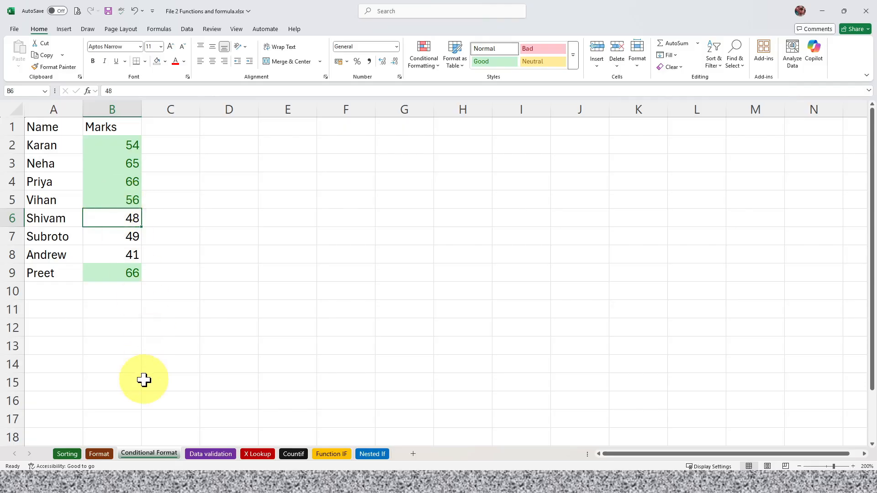
- Switch to the Data validation sheet and review the Choice of color column and the color list in I1:I4
{"action": "left_click", "coordinate": [198, 452]}
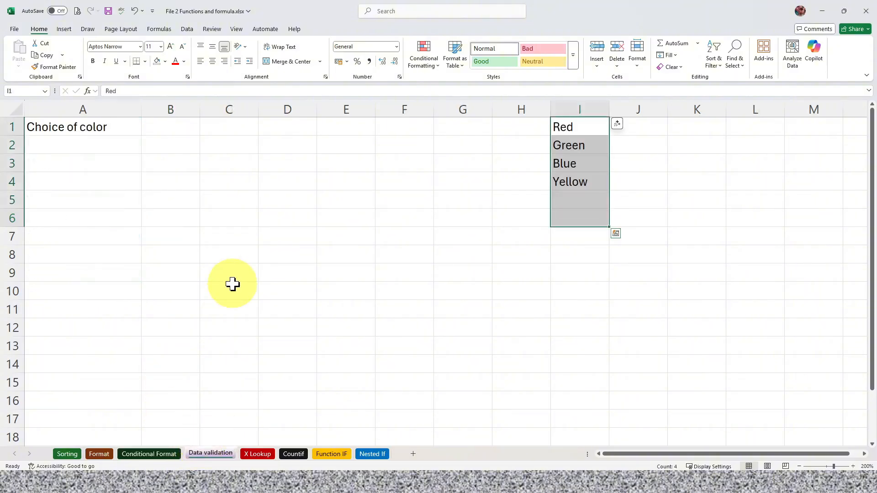
{"action": "left_click", "coordinate": [85, 127]}
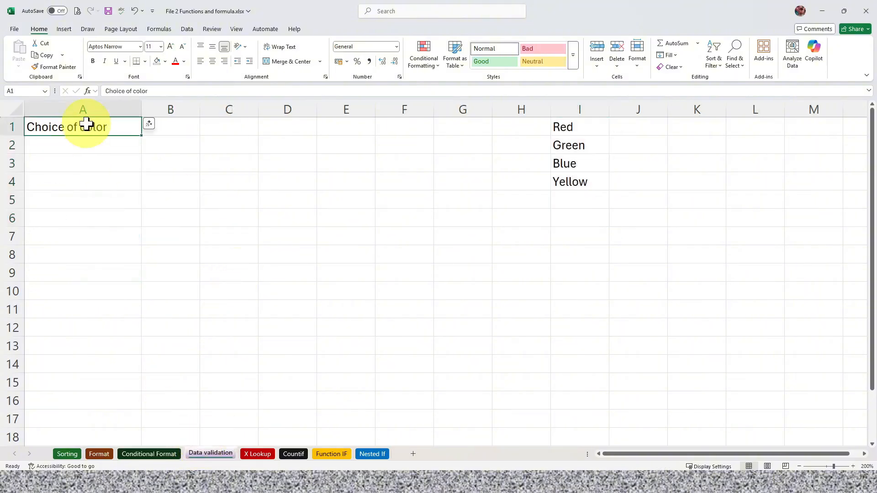
{"action": "left_click", "coordinate": [90, 143]}
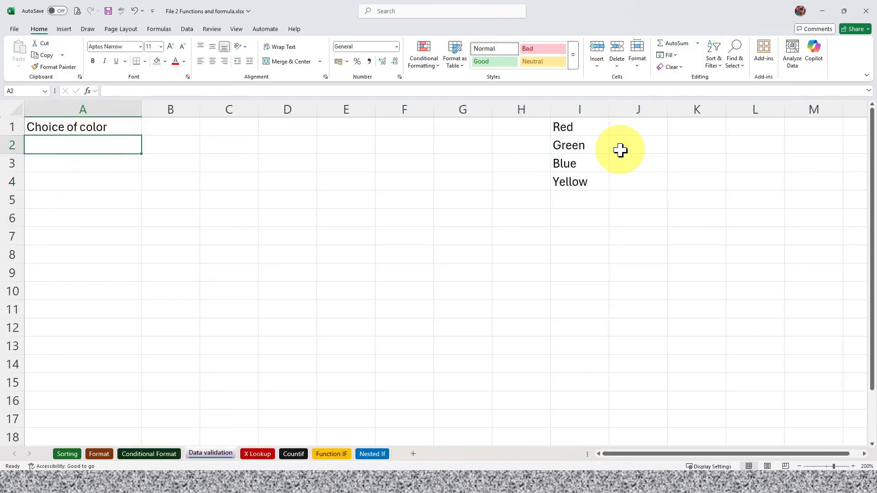
{"action": "left_click_drag", "start_coordinate": [581, 129], "coordinate": [593, 185]}
{"action": "left_click", "coordinate": [90, 138]}
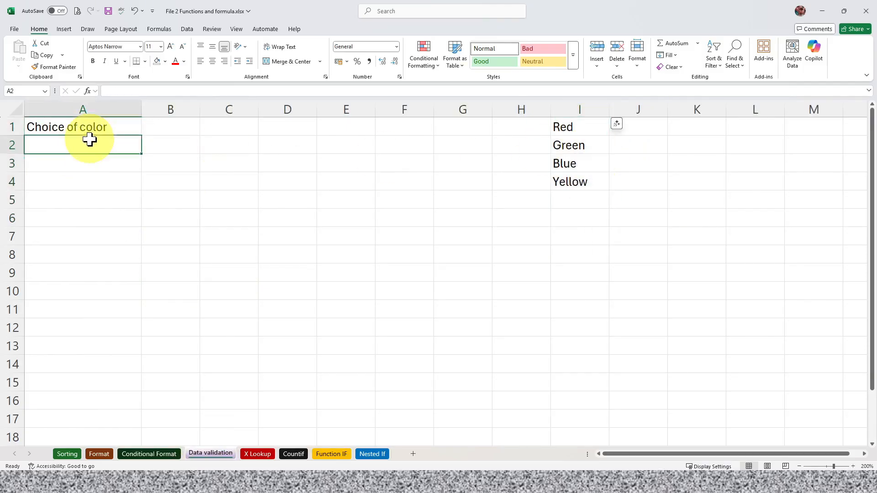
{"action": "left_click_drag", "start_coordinate": [90, 140], "coordinate": [121, 311]}
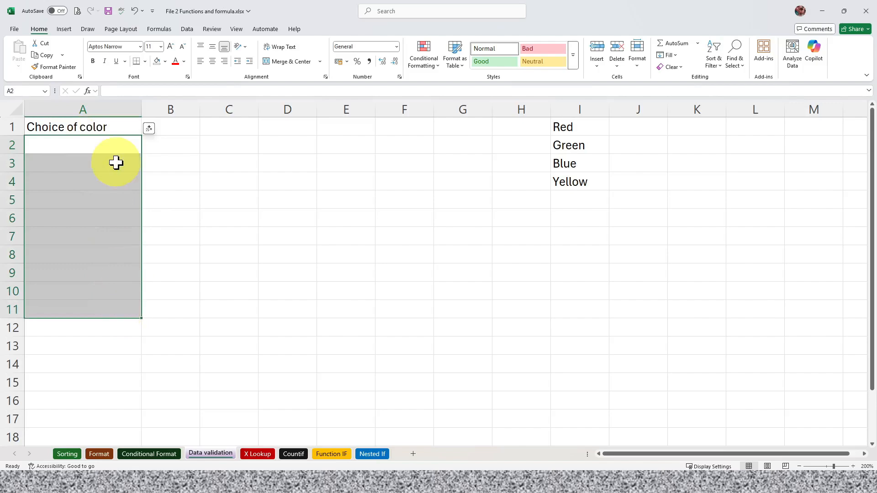
- Fill in Red, Blue and Yellow by hand in A2:A4 under Choice of color
{"action": "left_click", "coordinate": [112, 138]}
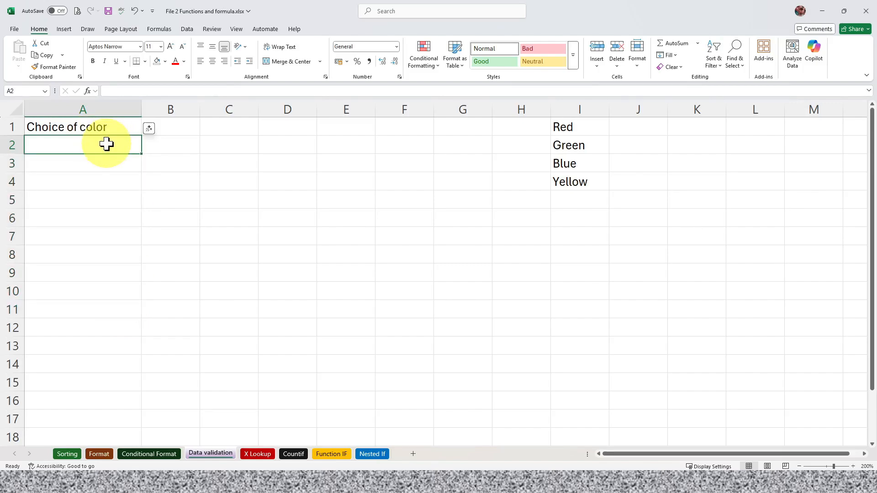
{"action": "type", "text": "Red"}
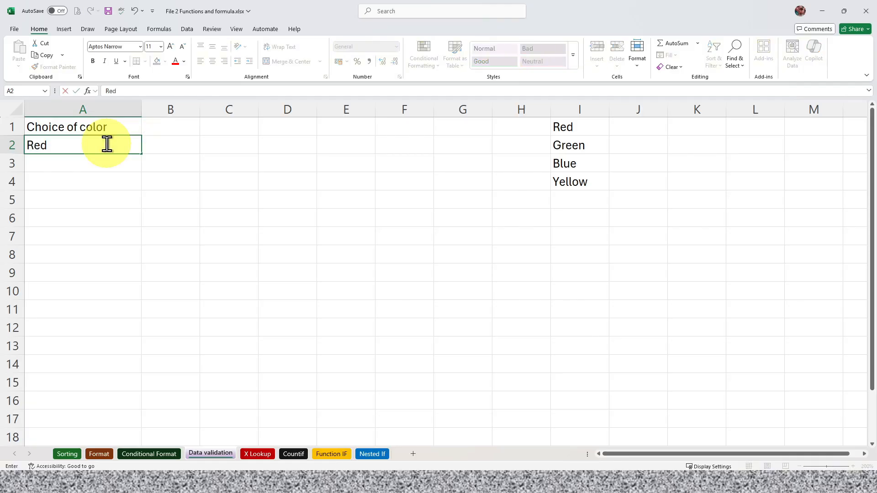
{"action": "key", "text": "Up"}
{"action": "key", "text": "Down"}
{"action": "key", "text": "Down"}
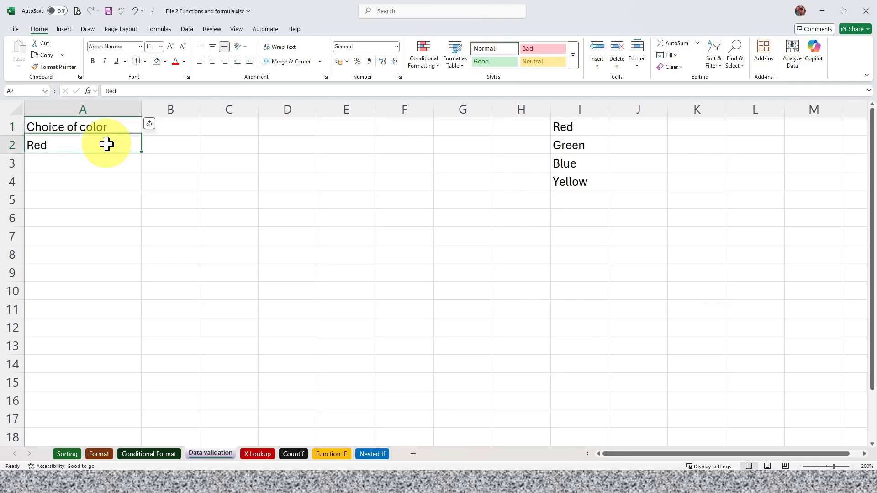
{"action": "type", "text": "Blue"}
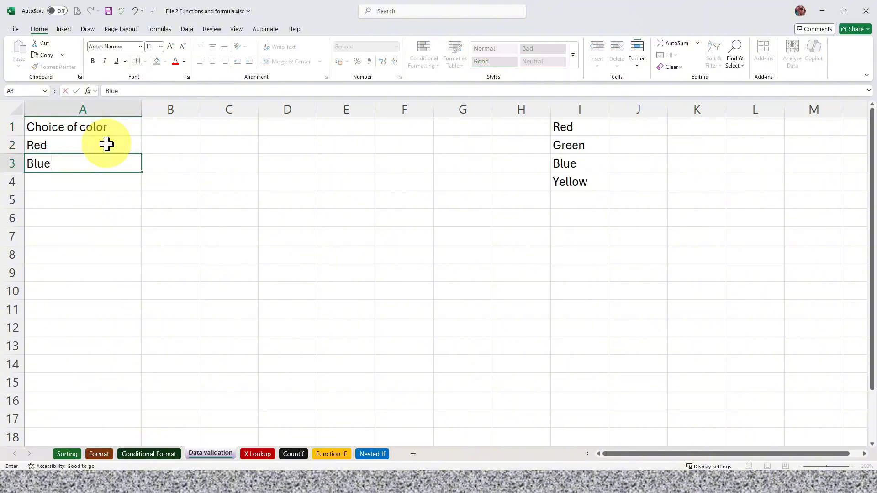
{"action": "key", "text": "Return"}
{"action": "type", "text": "Teki"}
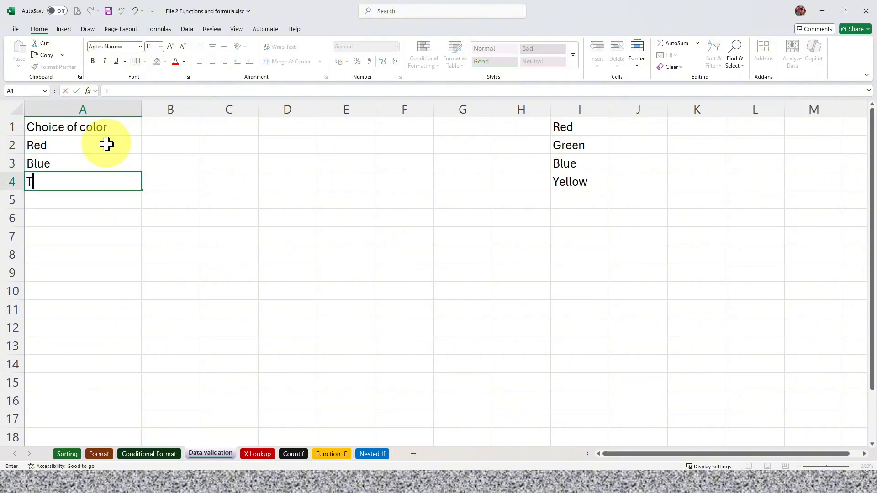
{"action": "key", "text": "BackSpace"}
{"action": "key", "text": "BackSpace"}
{"action": "key", "text": "BackSpace"}
{"action": "key", "text": "BackSpace"}
{"action": "type", "text": "Yellow"}
{"action": "key", "text": "Return"}
{"action": "key", "text": "Up"}
{"action": "key", "text": "Up"}
{"action": "key", "text": "Up"}
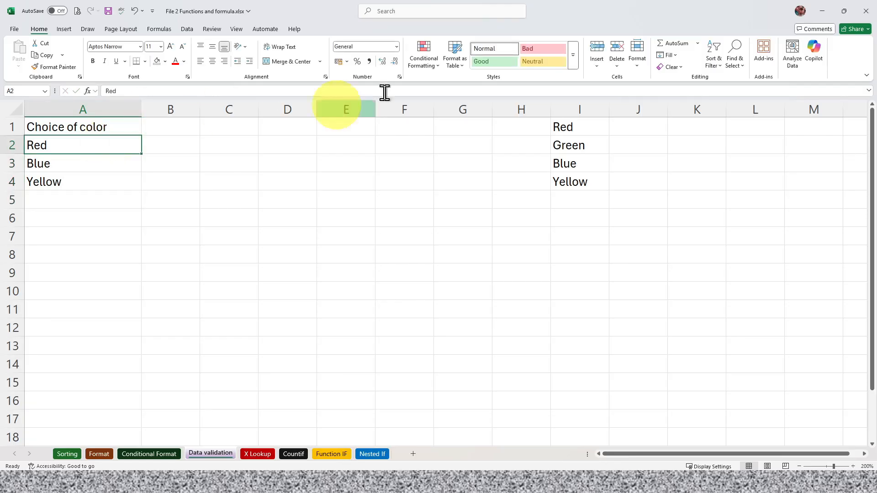
- Look over the color list in I1:I4 and clear the hand-entered colors from A2:A4
{"action": "left_click_drag", "start_coordinate": [564, 131], "coordinate": [569, 182]}
{"action": "left_click", "coordinate": [335, 194]}
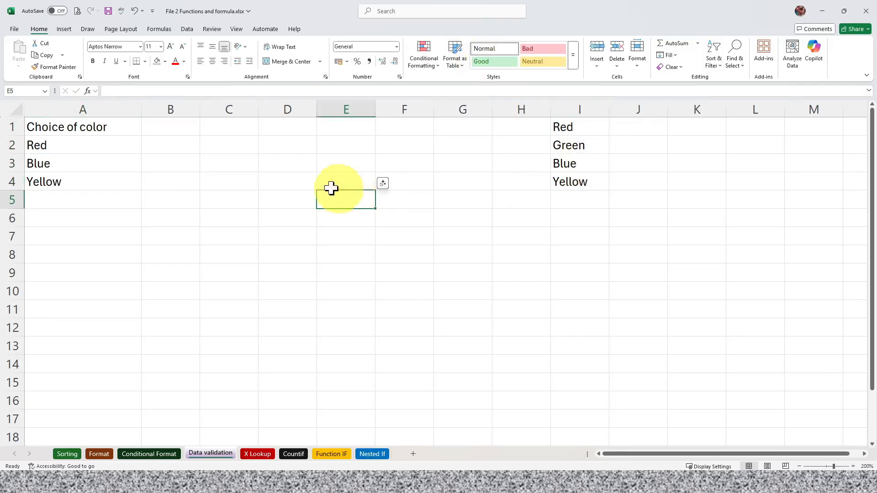
{"action": "left_click_drag", "start_coordinate": [78, 147], "coordinate": [79, 184]}
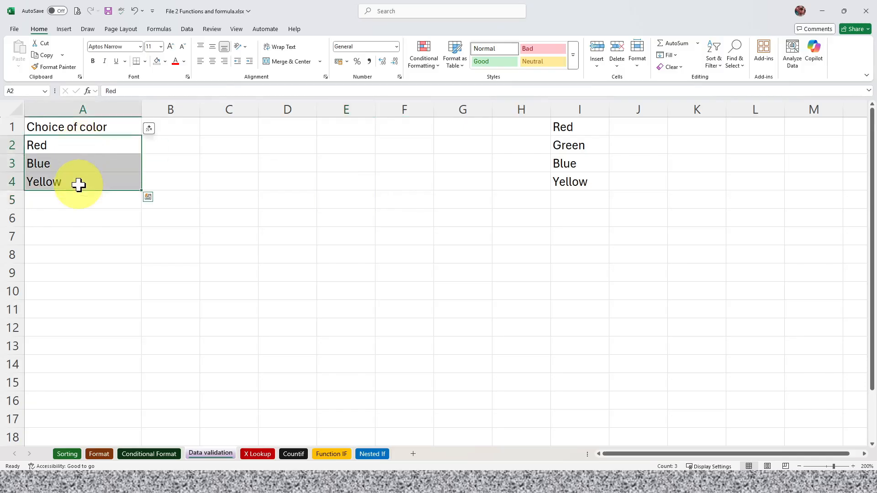
{"action": "key", "text": "Delete"}
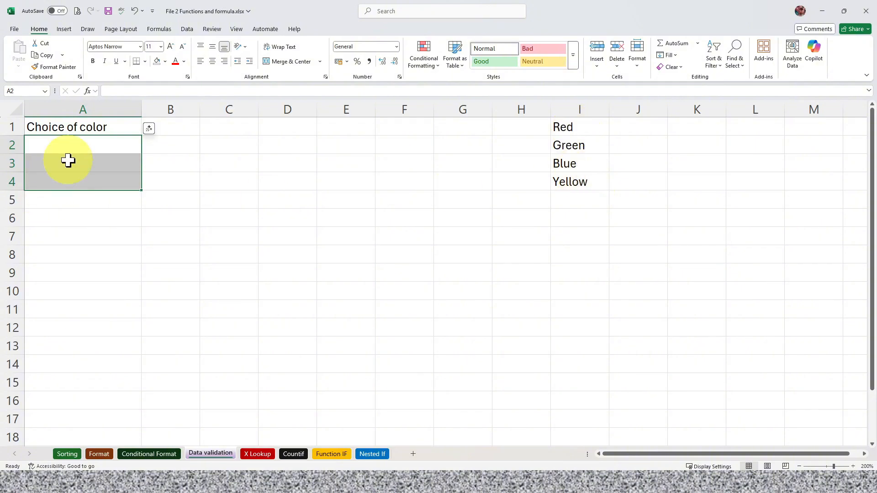
{"action": "left_click", "coordinate": [77, 143]}
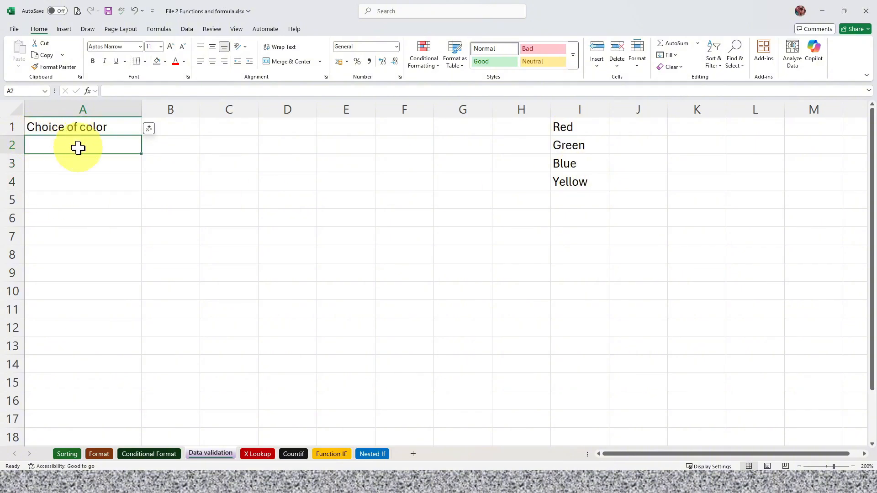
- Open the Data Validation settings for cells A2:A11 in the Choice of color column
{"action": "left_click_drag", "start_coordinate": [79, 148], "coordinate": [87, 308]}
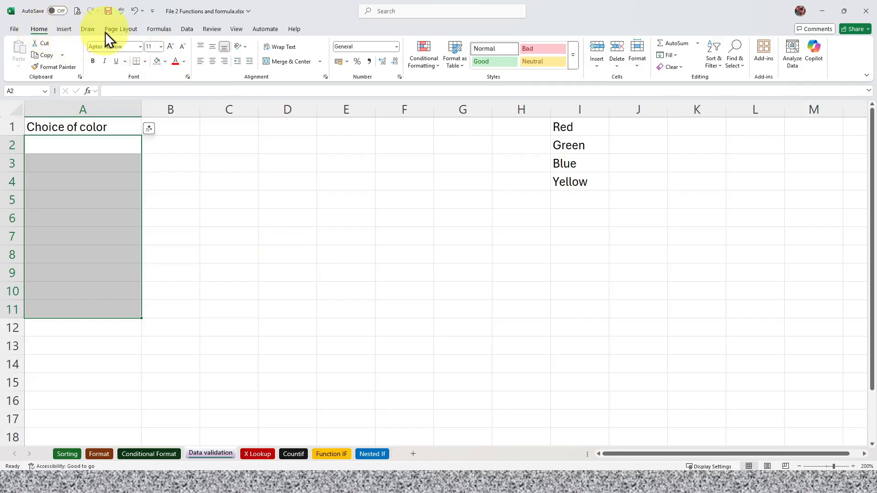
{"action": "left_click", "coordinate": [185, 29]}
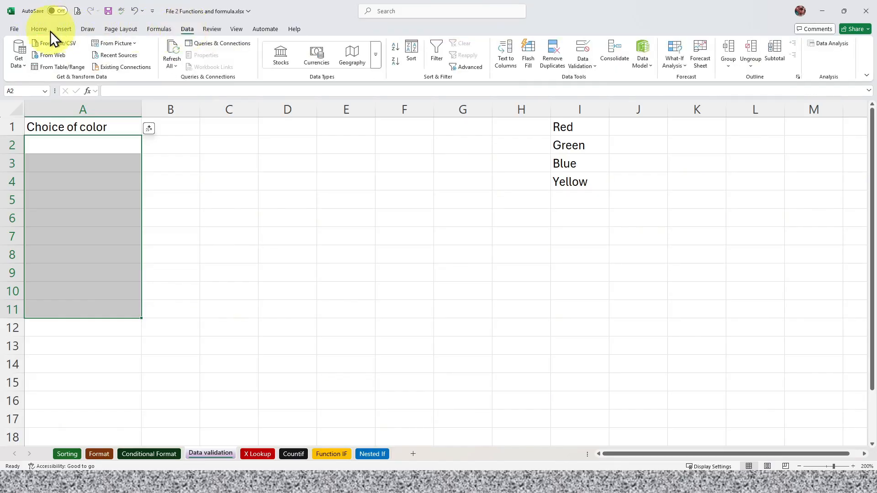
{"action": "left_click", "coordinate": [38, 29]}
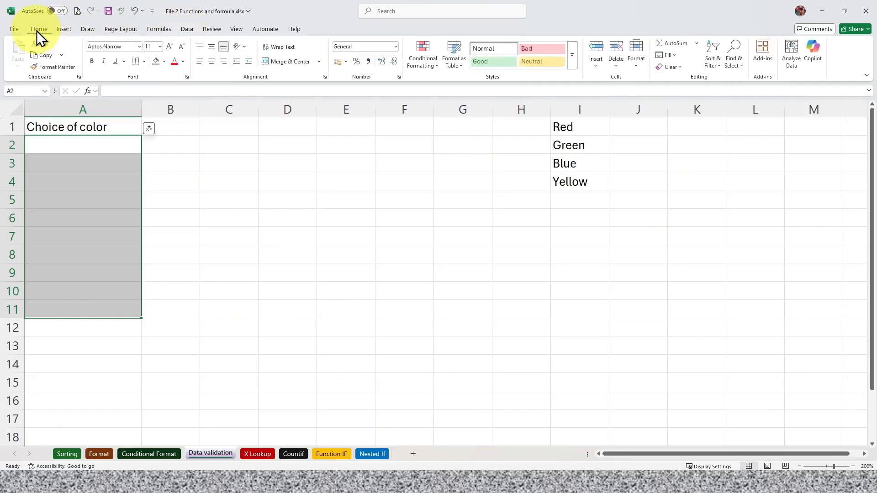
{"action": "left_click", "coordinate": [191, 27]}
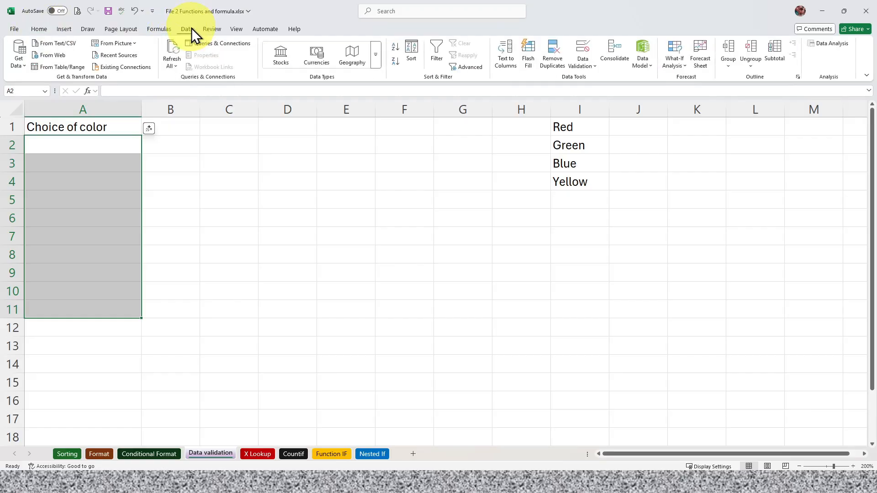
{"action": "left_click", "coordinate": [587, 64]}
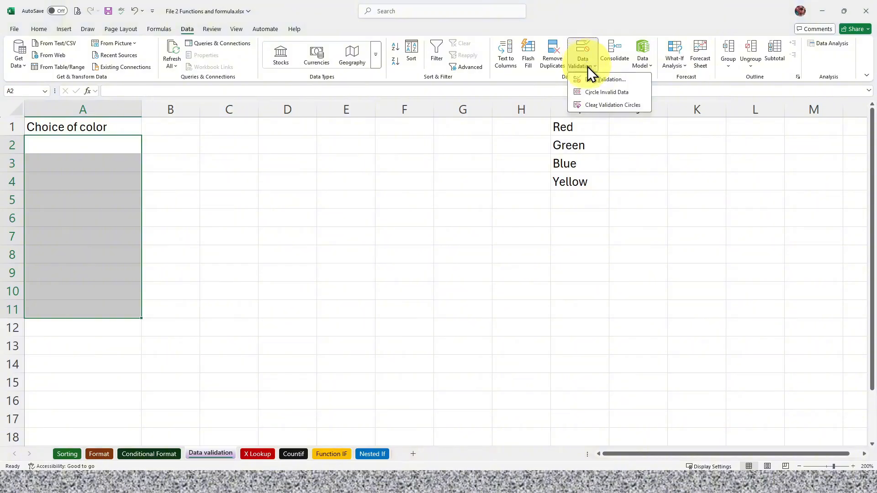
{"action": "left_click", "coordinate": [593, 81]}
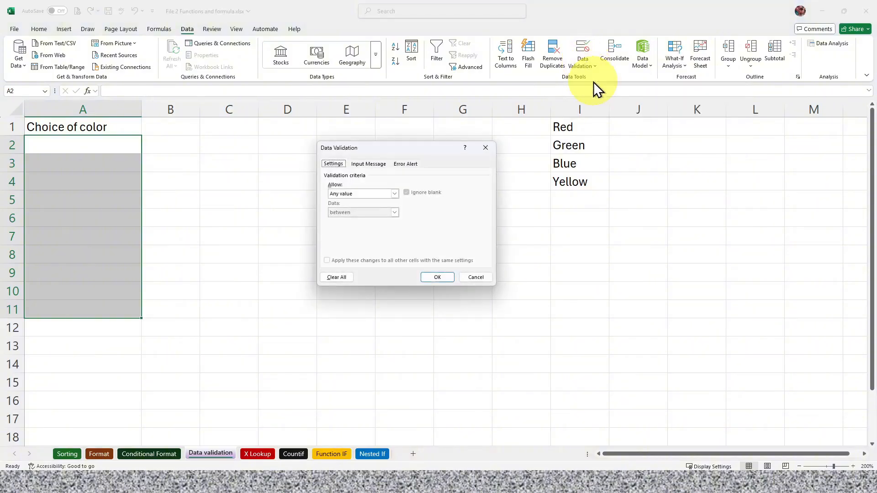
{"action": "left_click_drag", "start_coordinate": [402, 143], "coordinate": [372, 153]}
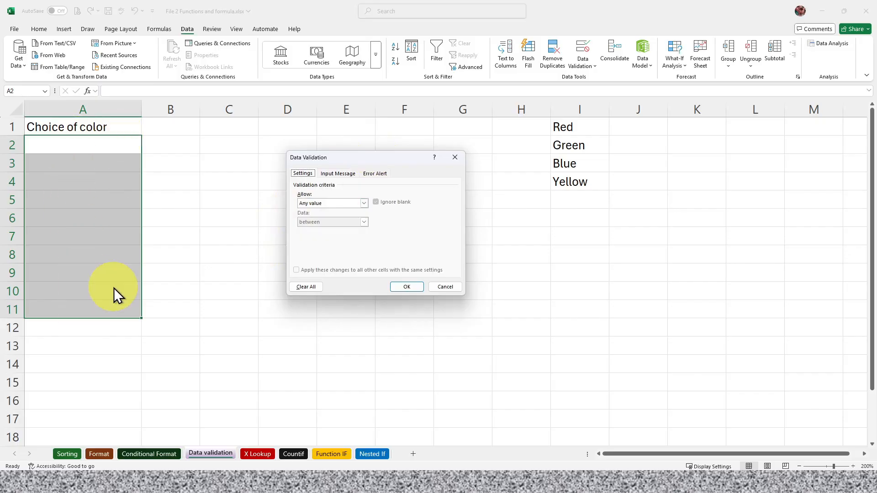
- Restrict A2:A11 to a List with the source =$I$1:$I$7 and apply the validation
{"action": "left_click", "coordinate": [333, 204]}
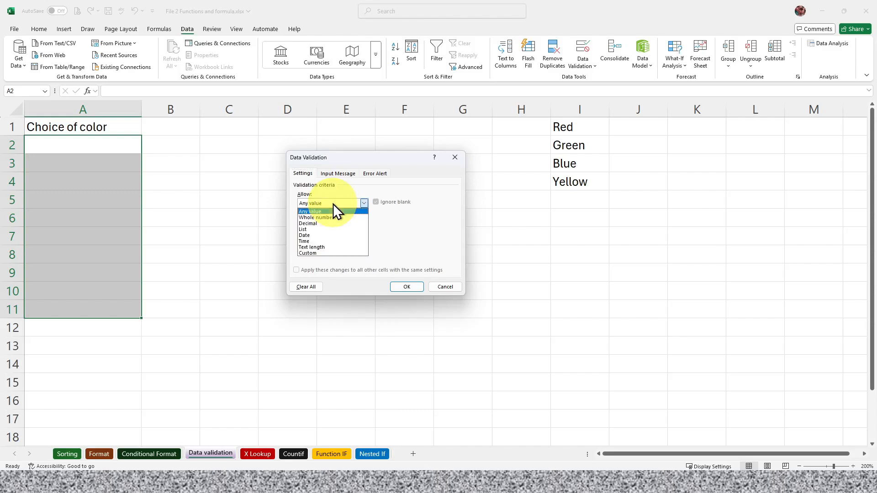
{"action": "left_click", "coordinate": [325, 229]}
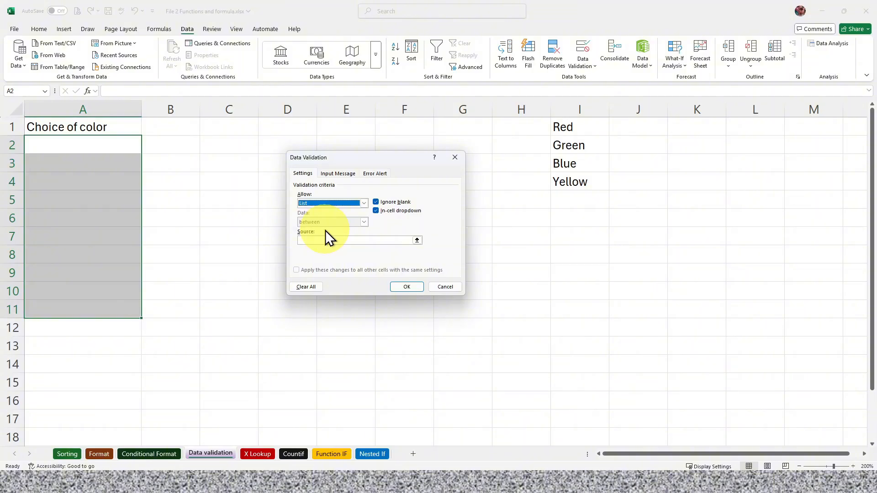
{"action": "left_click", "coordinate": [320, 240]}
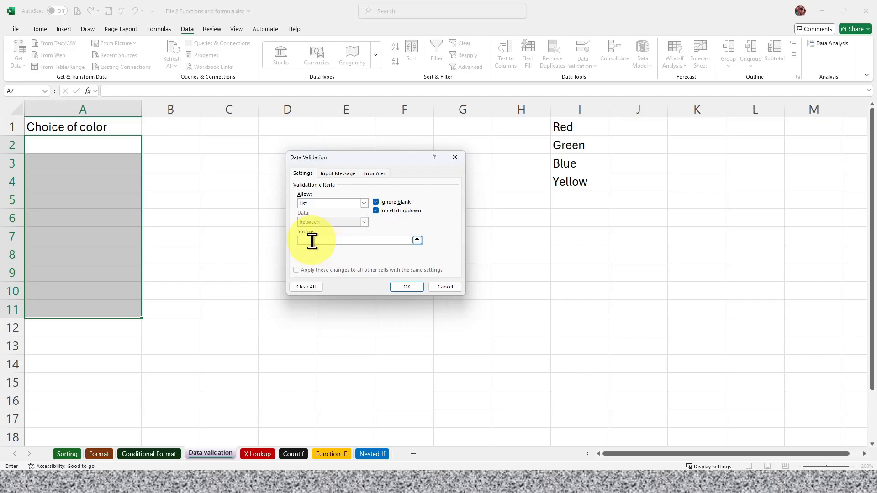
{"action": "left_click", "coordinate": [570, 126]}
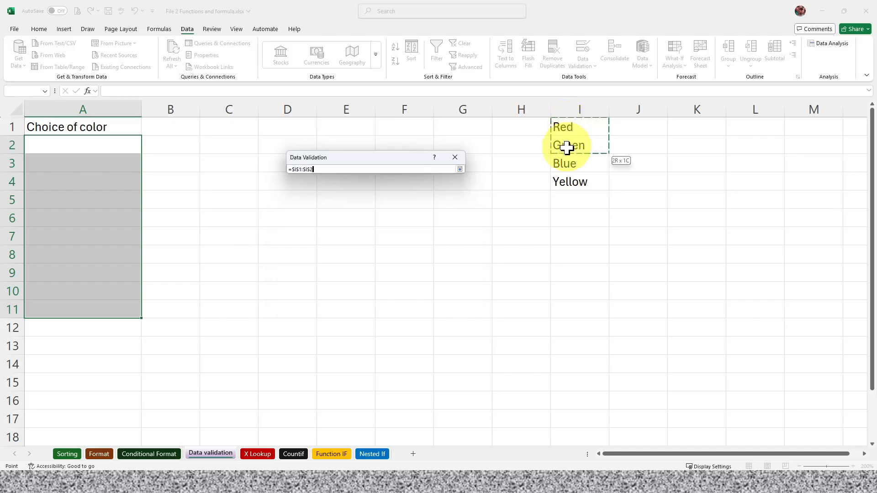
{"action": "left_click_drag", "start_coordinate": [570, 180], "coordinate": [569, 182]}
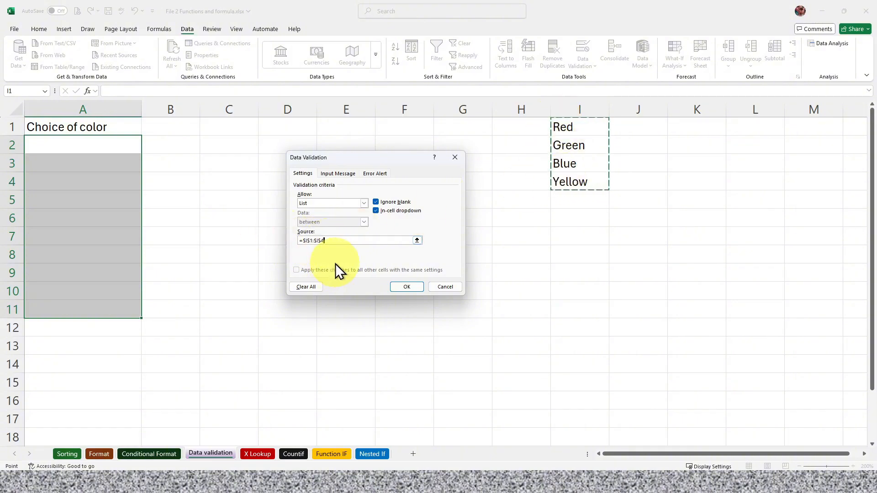
{"action": "left_click_drag", "start_coordinate": [579, 125], "coordinate": [583, 238]}
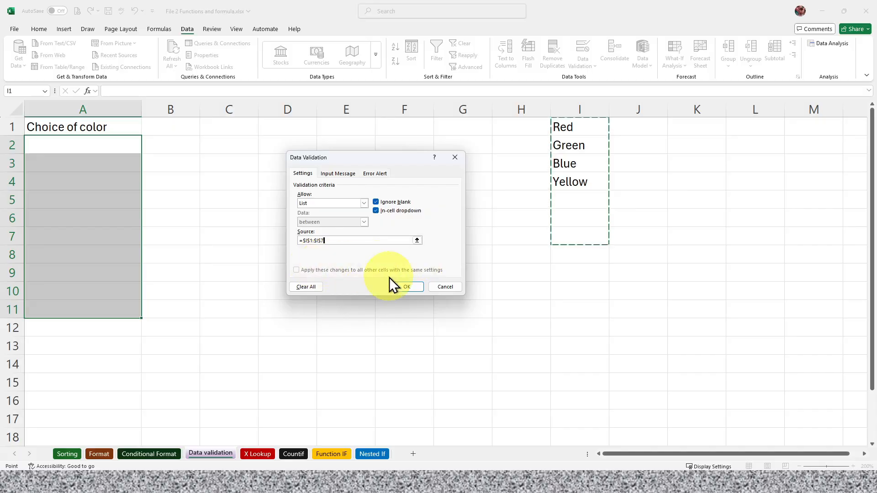
{"action": "left_click", "coordinate": [404, 288]}
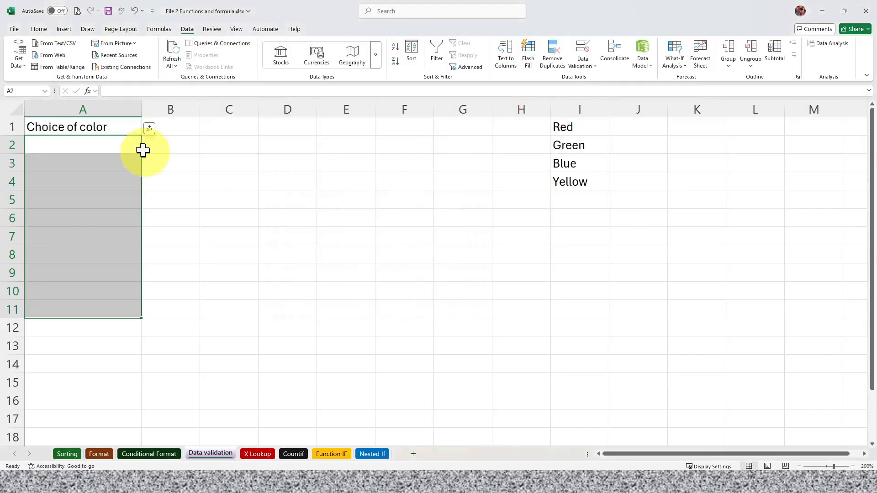
- Choose Red in A2 and Yellow in A3 from the in-cell dropdown lists
{"action": "left_click", "coordinate": [94, 124]}
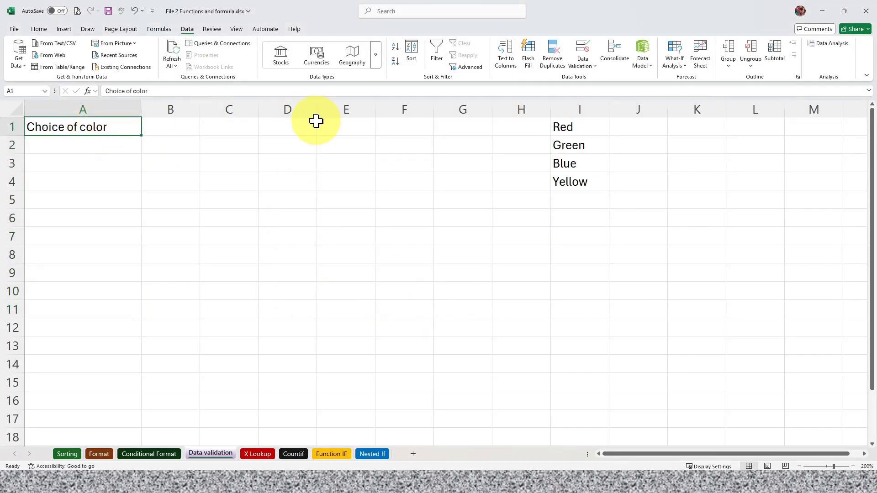
{"action": "key", "text": "Down"}
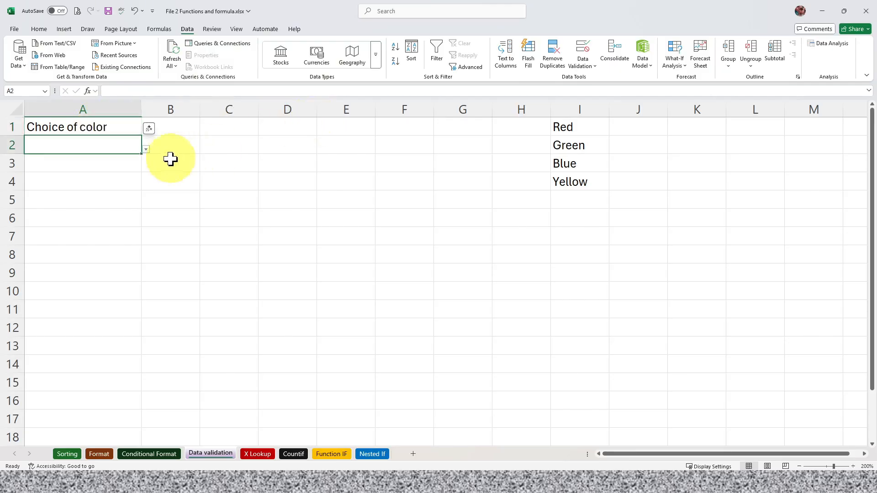
{"action": "left_click", "coordinate": [147, 150]}
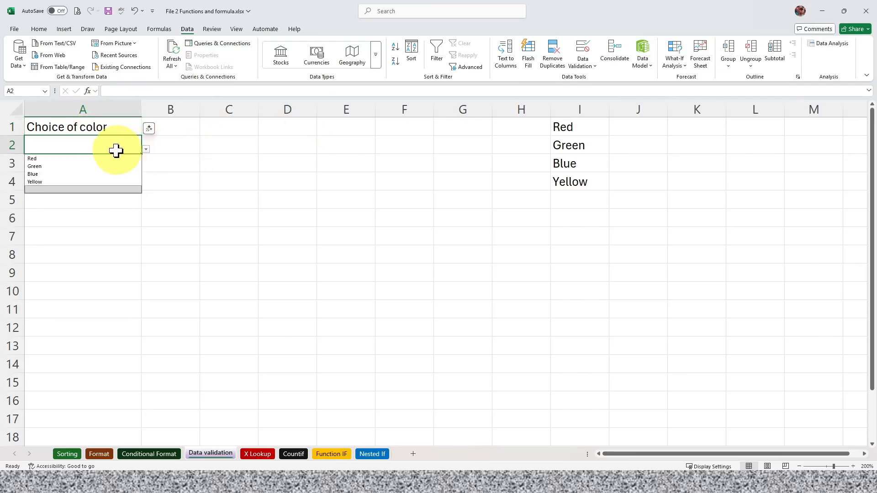
{"action": "left_click", "coordinate": [98, 158]}
{"action": "left_click", "coordinate": [104, 161]}
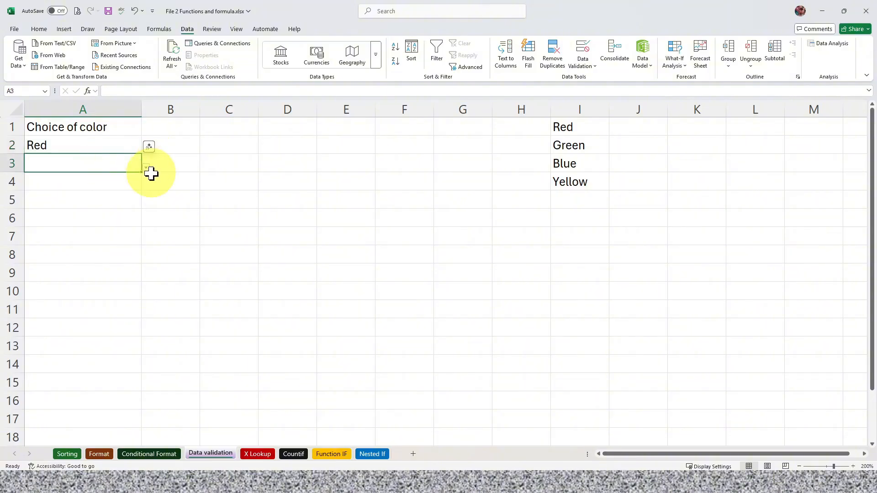
{"action": "left_click", "coordinate": [146, 168]}
{"action": "left_click", "coordinate": [106, 200]}
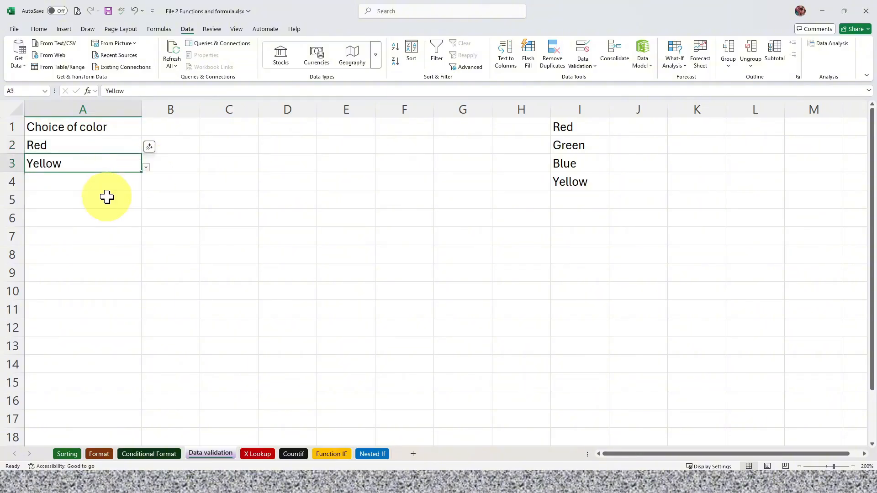
- Fill A4 with Blue and A5 with Green using the autocomplete suggestions from the validation list
{"action": "left_click", "coordinate": [104, 182]}
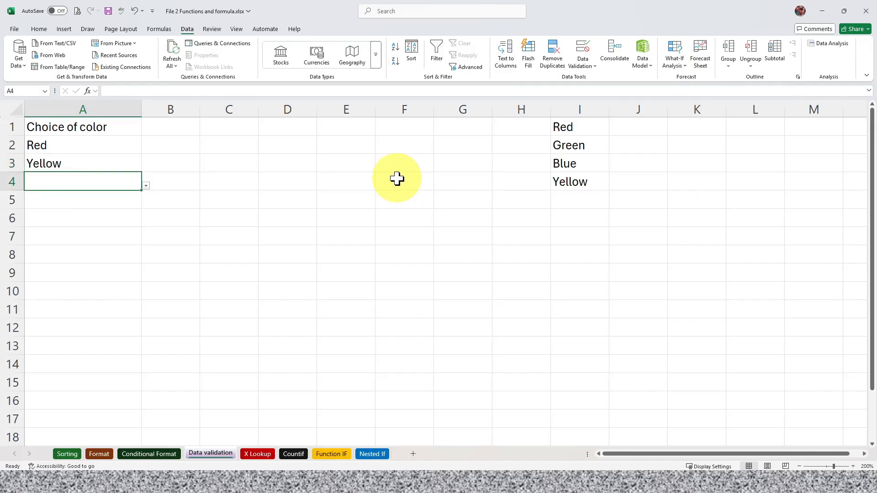
{"action": "type", "text": "b"}
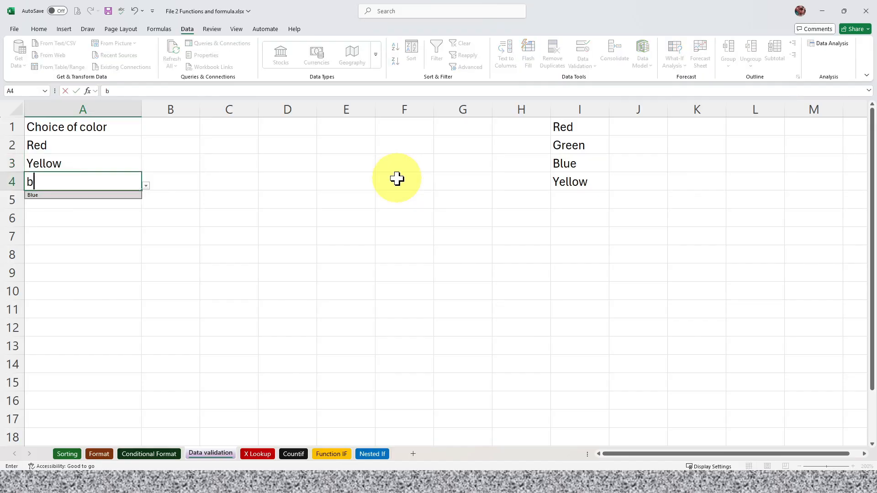
{"action": "key", "text": "Down"}
{"action": "key", "text": "Return"}
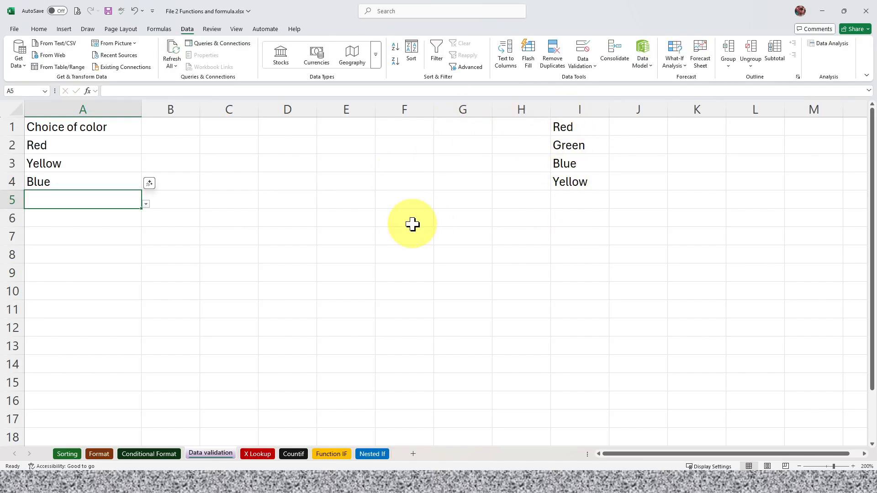
{"action": "type", "text": "G"}
{"action": "key", "text": "Down"}
{"action": "key", "text": "Return"}
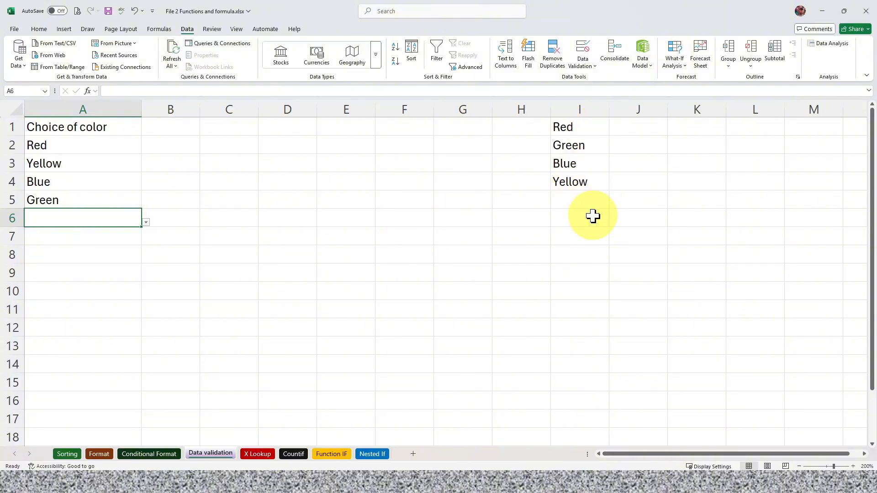
- Add Black to the color source list in cell I5
{"action": "left_click_drag", "start_coordinate": [567, 129], "coordinate": [588, 242]}
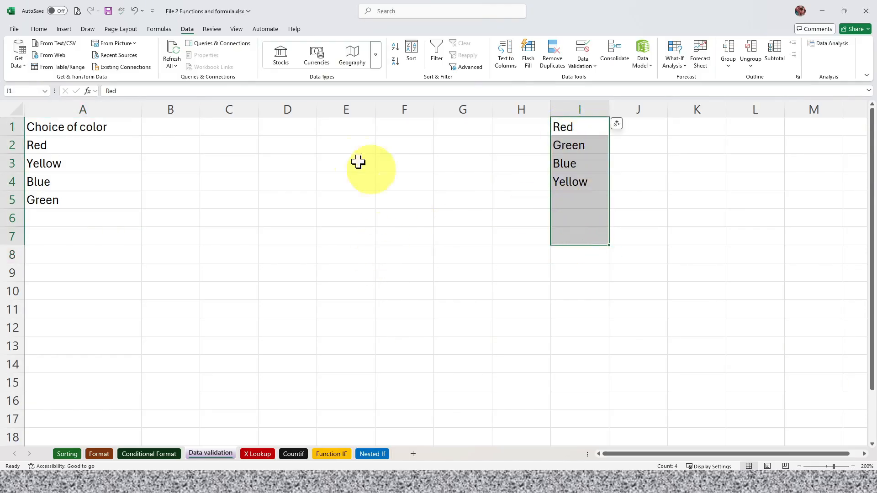
{"action": "left_click", "coordinate": [574, 204]}
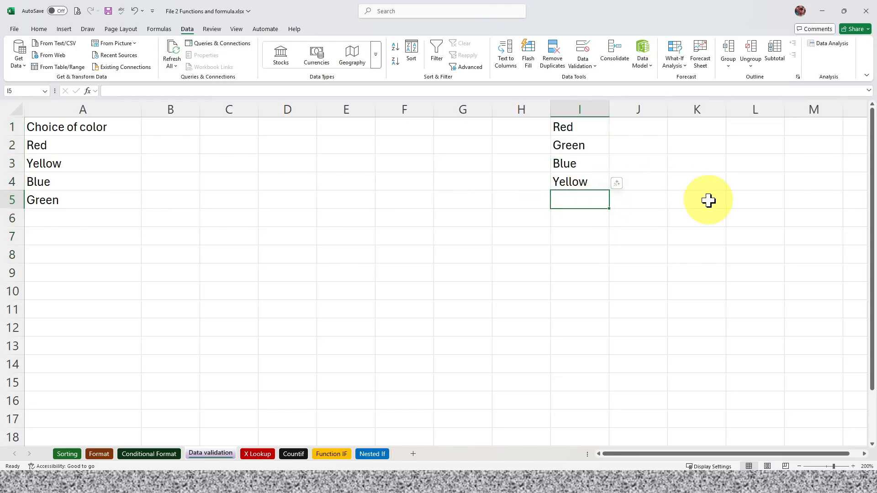
{"action": "type", "text": "Black"}
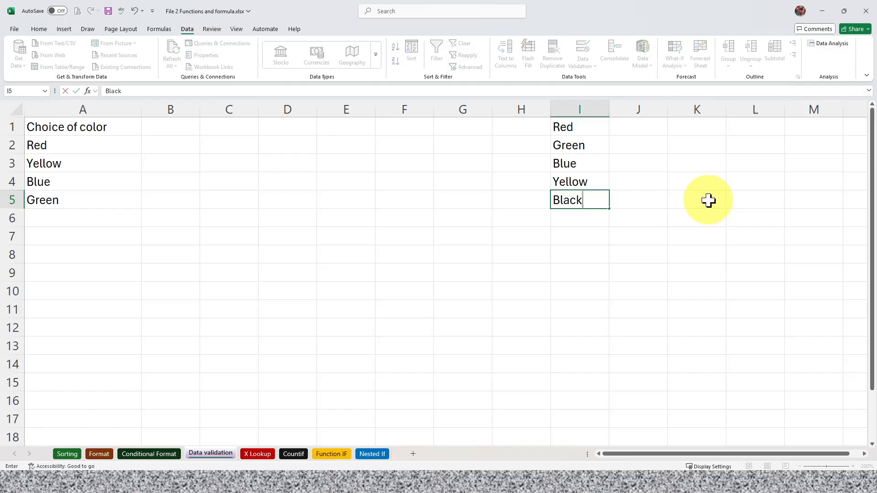
{"action": "key", "text": "Return"}
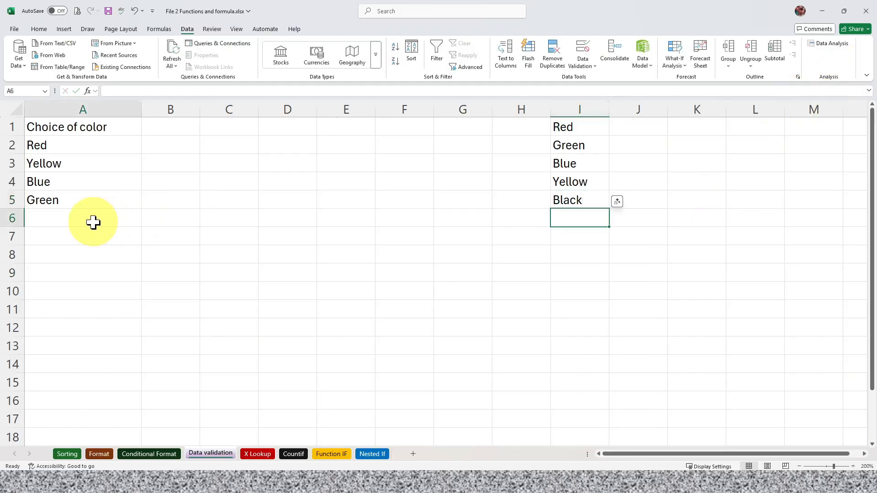
- Choose Black in A6 from its in-cell dropdown list
{"action": "left_click", "coordinate": [134, 224]}
{"action": "left_click", "coordinate": [146, 223]}
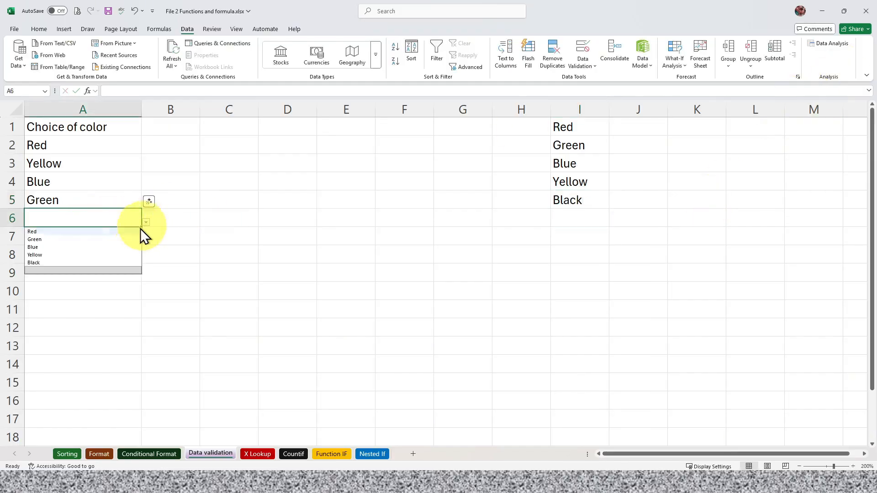
{"action": "left_click", "coordinate": [111, 262]}
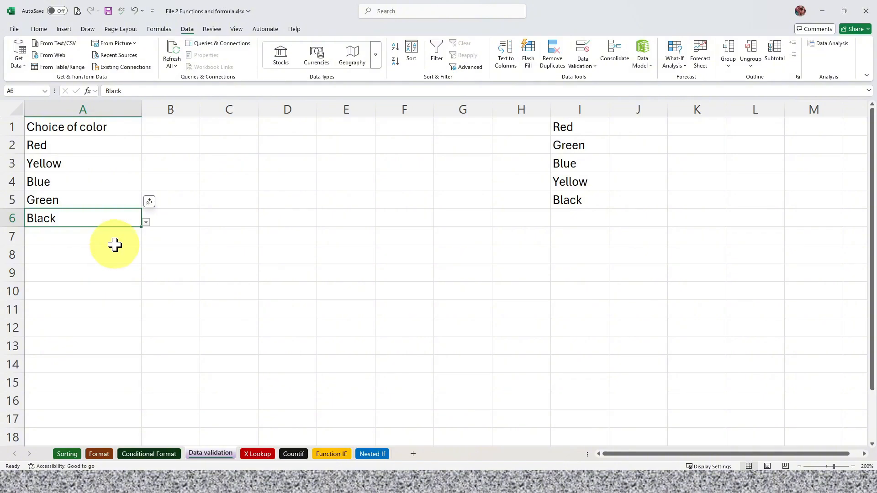
{"action": "left_click", "coordinate": [326, 268]}
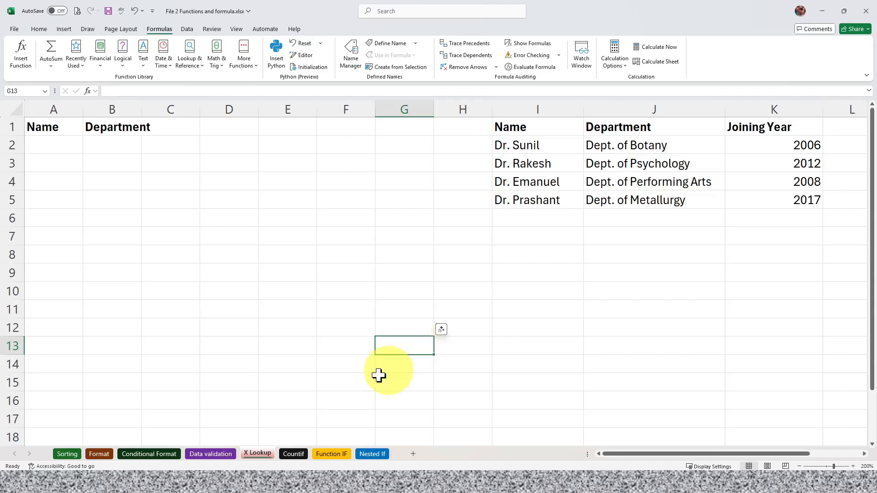
- Widen the Department column B on the X Lookup sheet
{"action": "left_click_drag", "start_coordinate": [141, 109], "coordinate": [173, 111]}
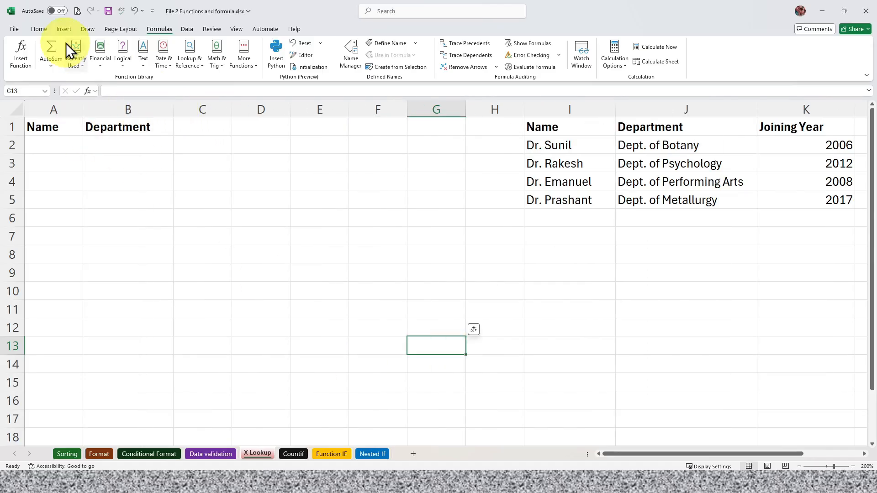
{"action": "left_click", "coordinate": [38, 29]}
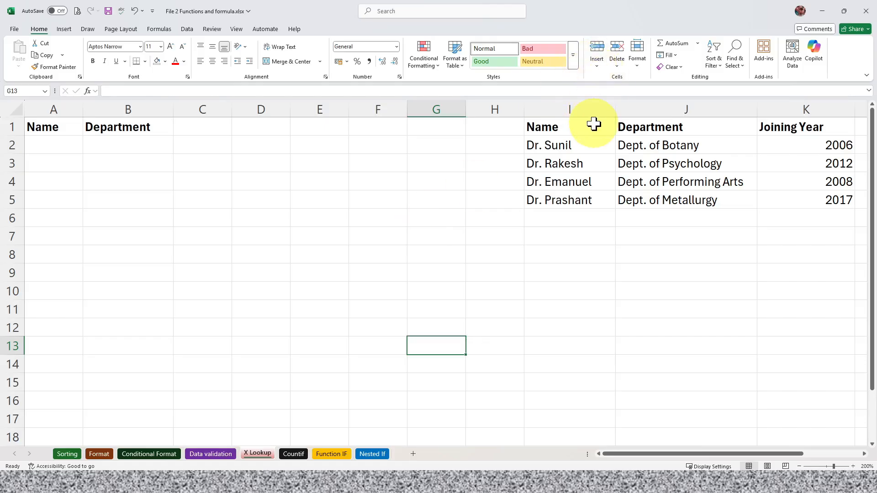
- Examine the reference table of names, departments and joining years in I1:K5 and the empty Name and Department cells A2 and B2
{"action": "left_click_drag", "start_coordinate": [595, 125], "coordinate": [791, 202]}
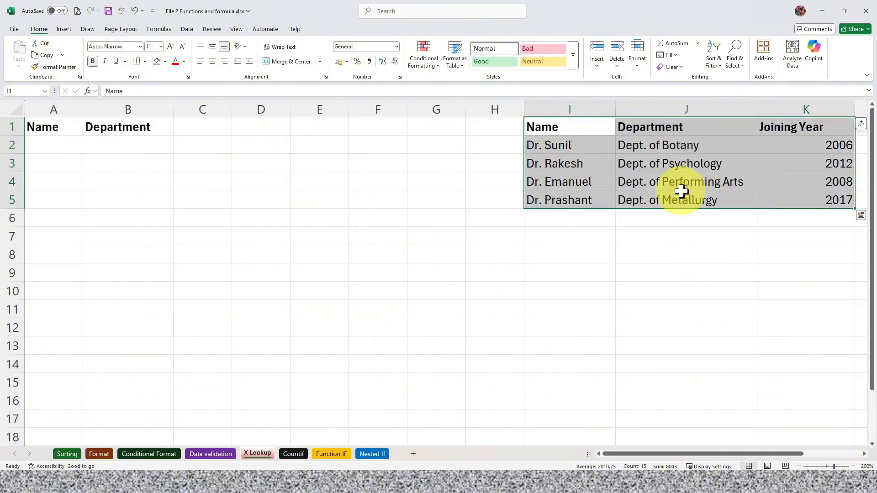
{"action": "left_click", "coordinate": [56, 126]}
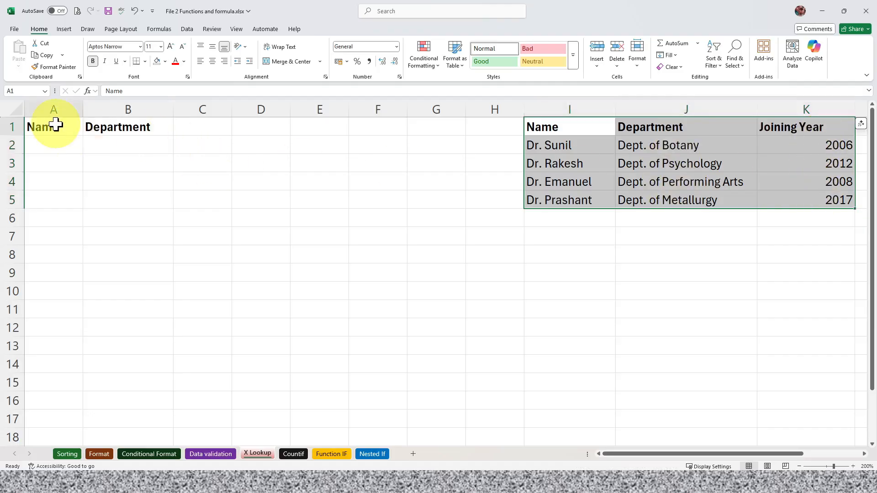
{"action": "left_click", "coordinate": [70, 144]}
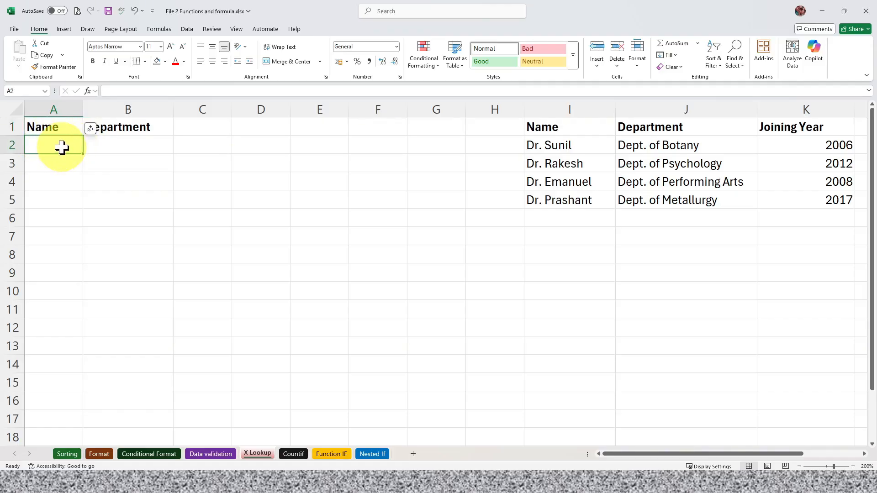
{"action": "left_click", "coordinate": [143, 142]}
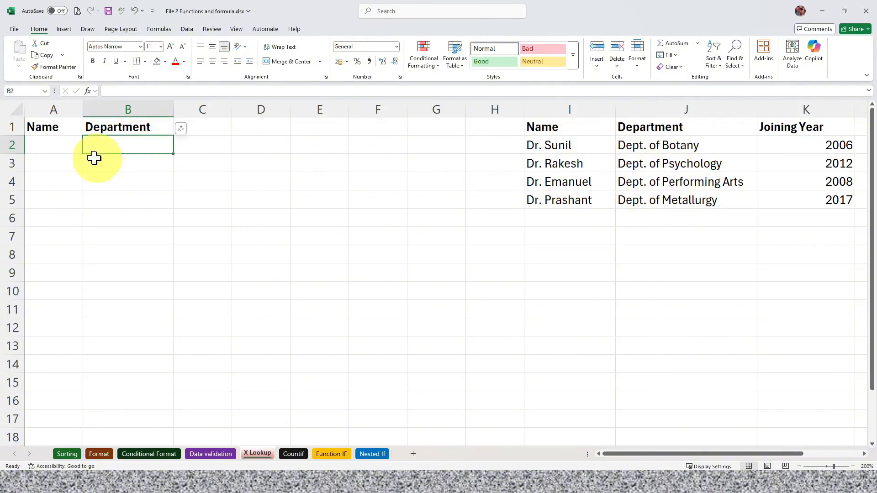
{"action": "left_click", "coordinate": [559, 145]}
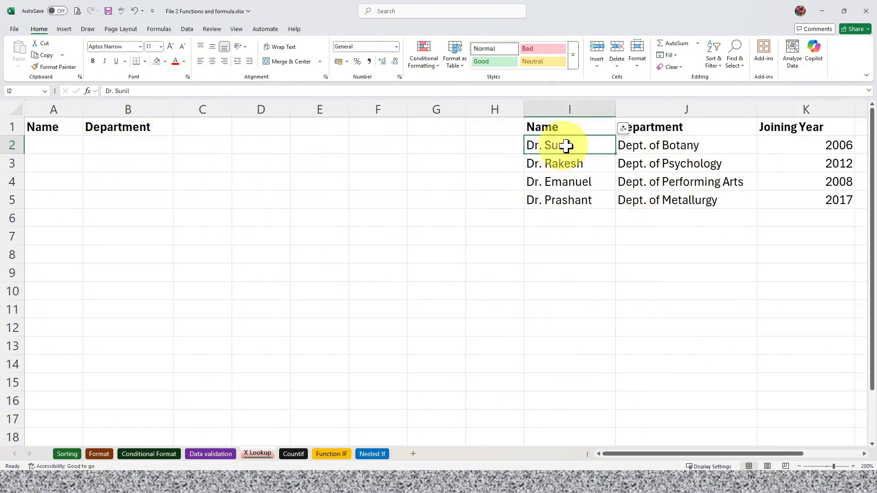
{"action": "left_click", "coordinate": [695, 147]}
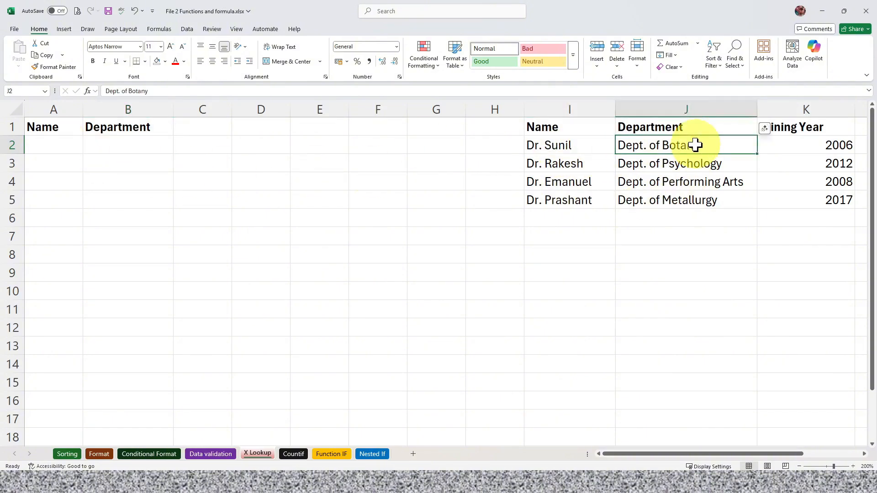
{"action": "left_click", "coordinate": [55, 143]}
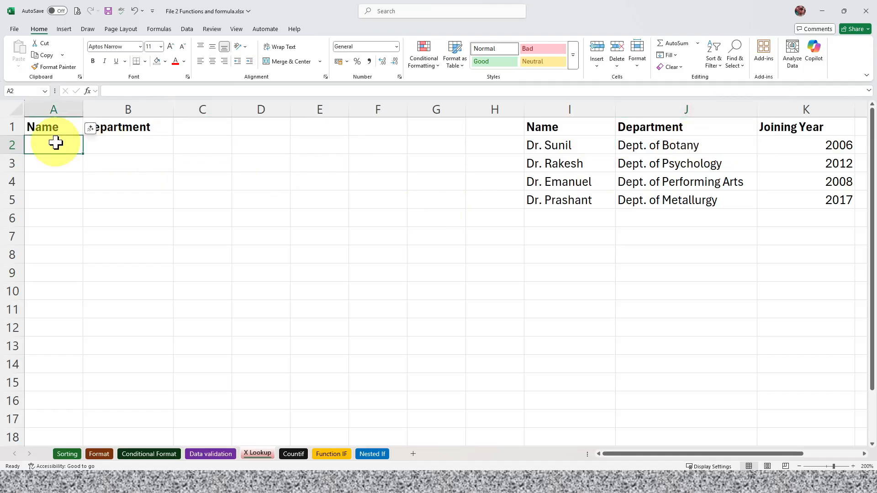
{"action": "left_click", "coordinate": [145, 145]}
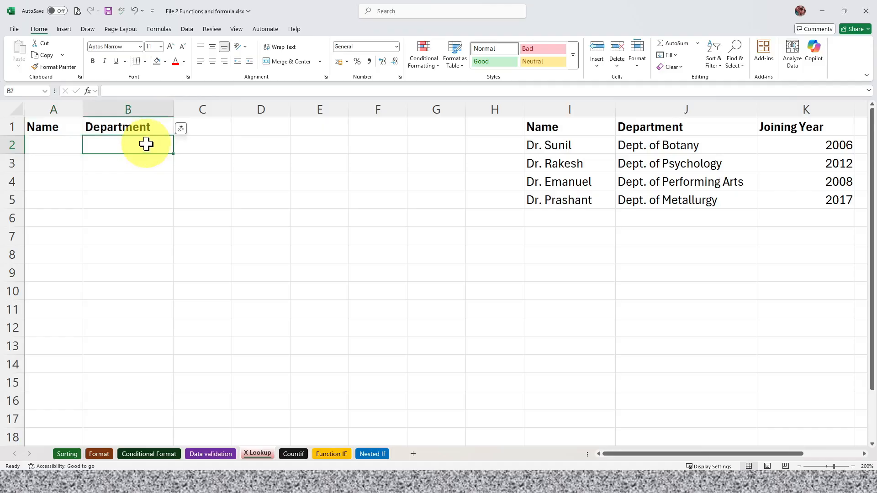
- Widen the Name column A and narrow the empty column H
{"action": "left_click_drag", "start_coordinate": [83, 109], "coordinate": [129, 112]}
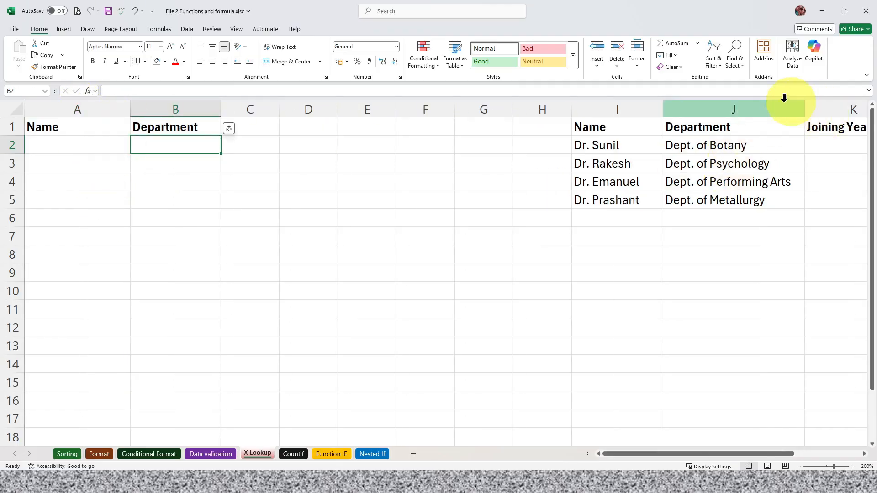
{"action": "left_click_drag", "start_coordinate": [571, 110], "coordinate": [542, 109]}
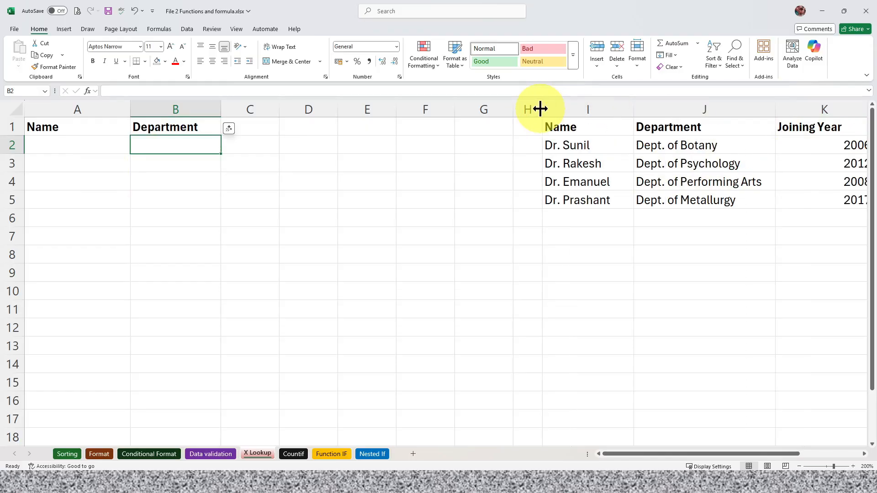
{"action": "left_click", "coordinate": [104, 144]}
{"action": "left_click", "coordinate": [149, 148]}
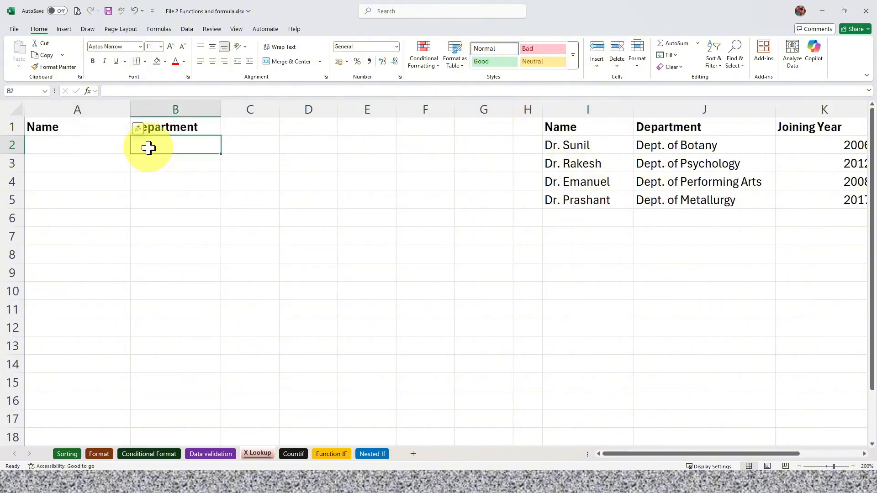
- Enter the first person's name from the reference table in A2
{"action": "left_click", "coordinate": [104, 146]}
{"action": "type", "text": "D"}
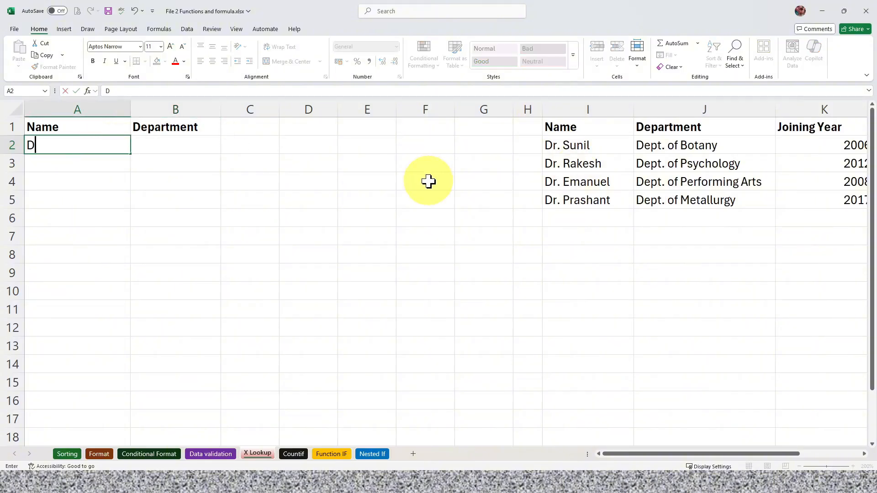
{"action": "type", "text": "r. Sunil"}
{"action": "key", "text": "Return"}
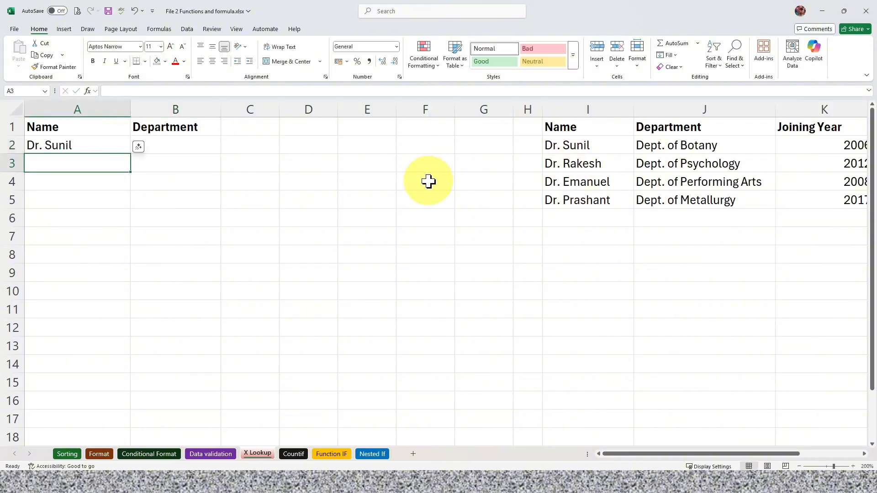
- Narrow the Name column A slightly
{"action": "key", "text": "Up"}
{"action": "key", "text": "Right"}
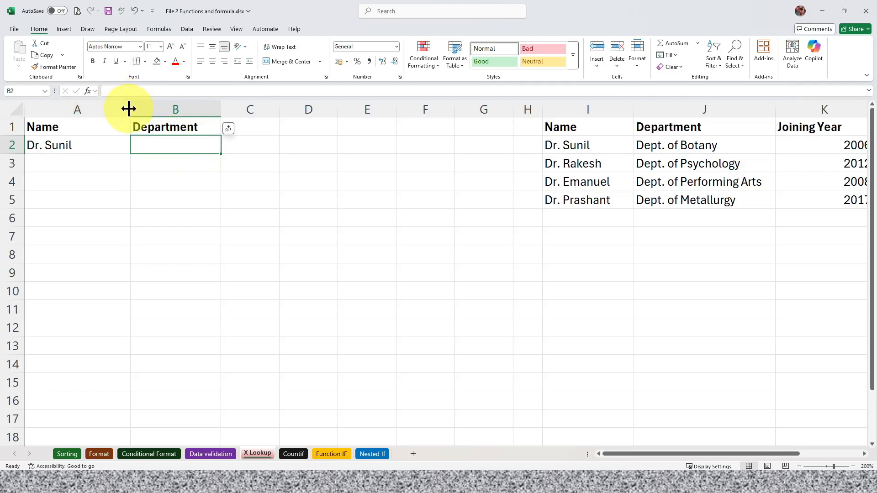
{"action": "left_click_drag", "start_coordinate": [130, 110], "coordinate": [108, 110]}
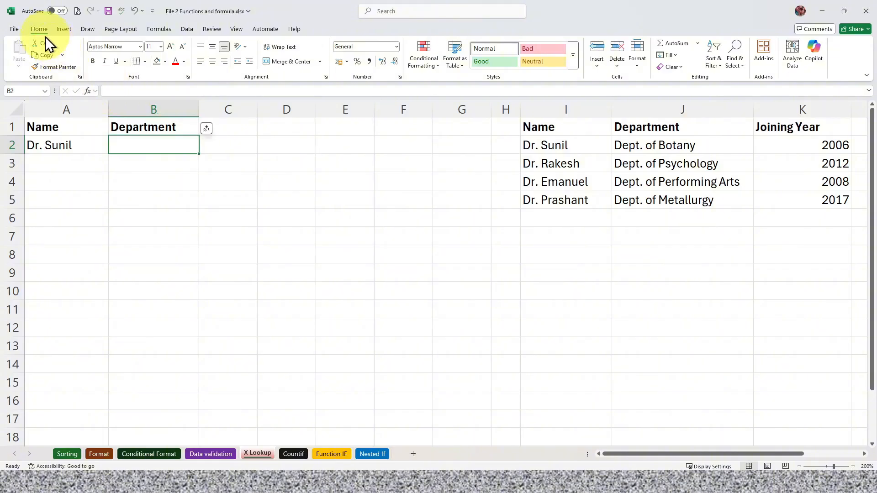
- Insert the XLOOKUP function in B2 and move its Function Arguments dialog clear of the Name and Department cells
{"action": "double_click", "coordinate": [170, 144]}
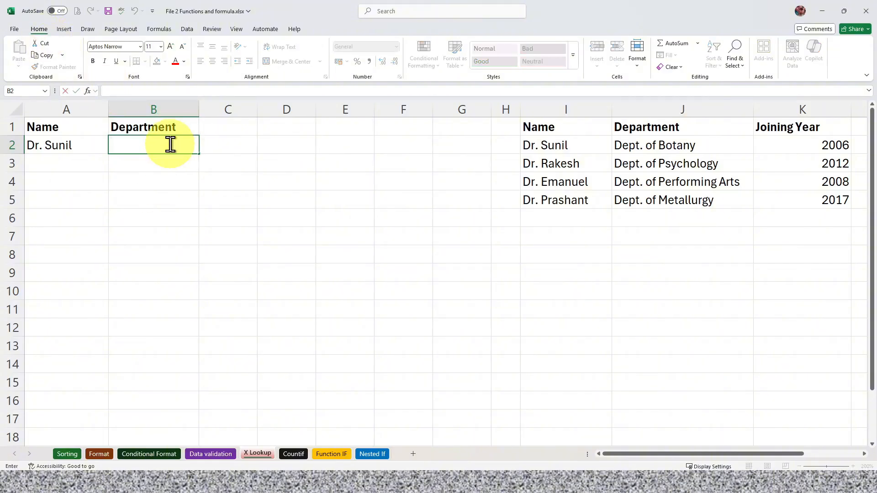
{"action": "left_click", "coordinate": [178, 133]}
{"action": "left_click", "coordinate": [178, 148]}
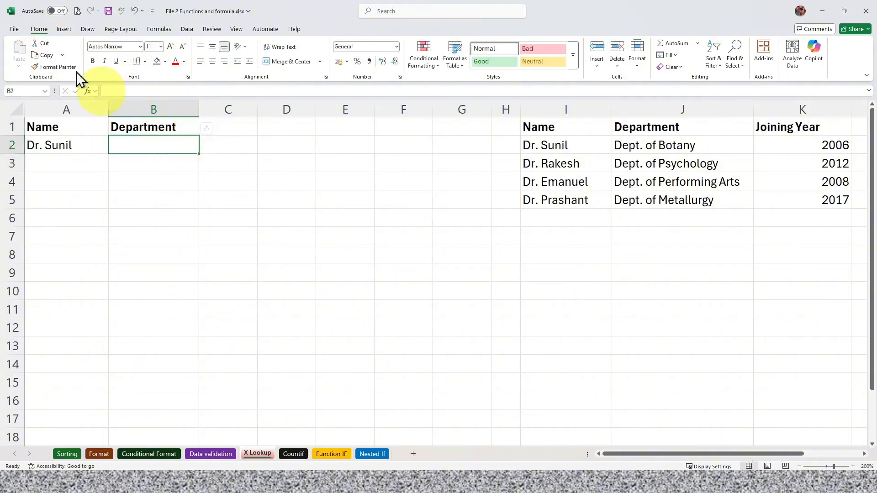
{"action": "left_click", "coordinate": [163, 29]}
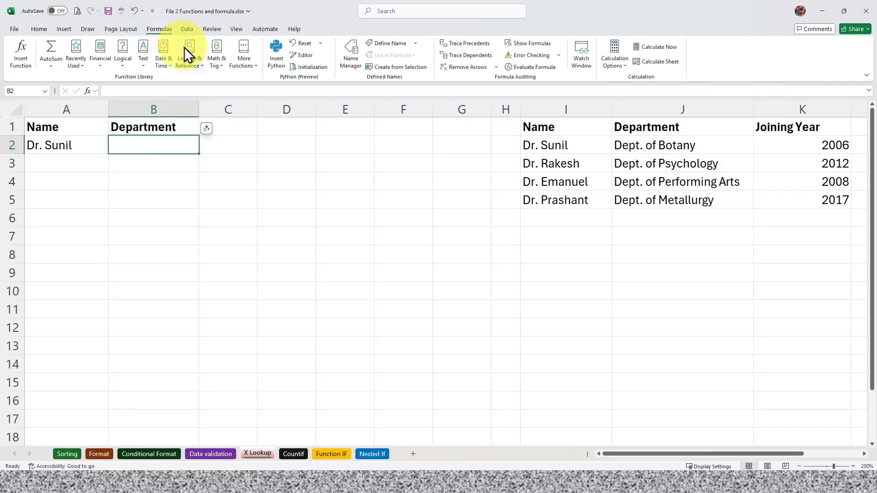
{"action": "left_click", "coordinate": [191, 62]}
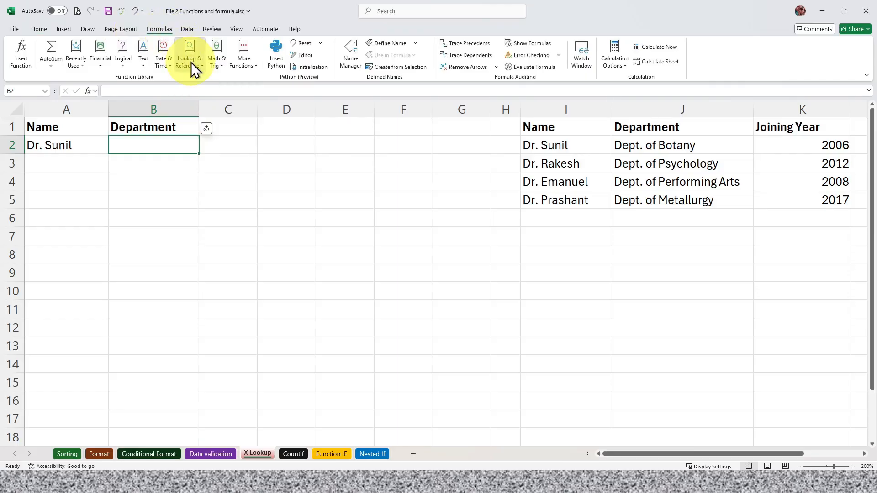
{"action": "left_click_drag", "start_coordinate": [249, 106], "coordinate": [256, 239]}
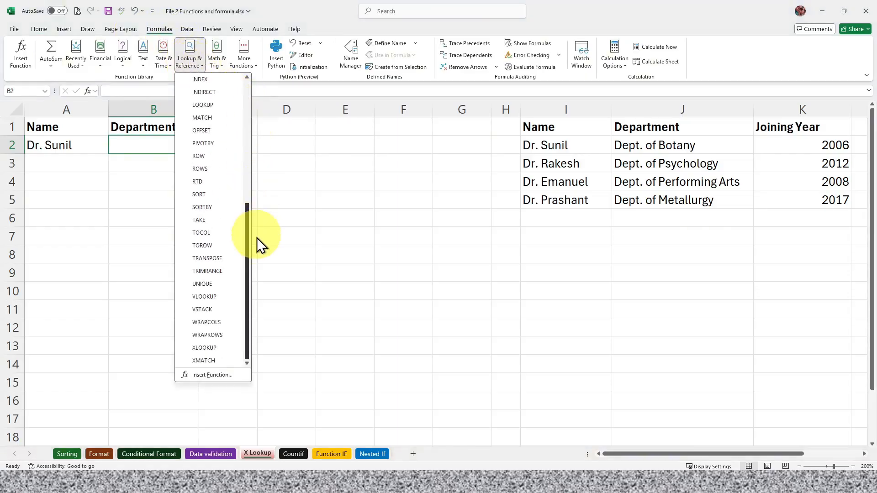
{"action": "left_click", "coordinate": [216, 350]}
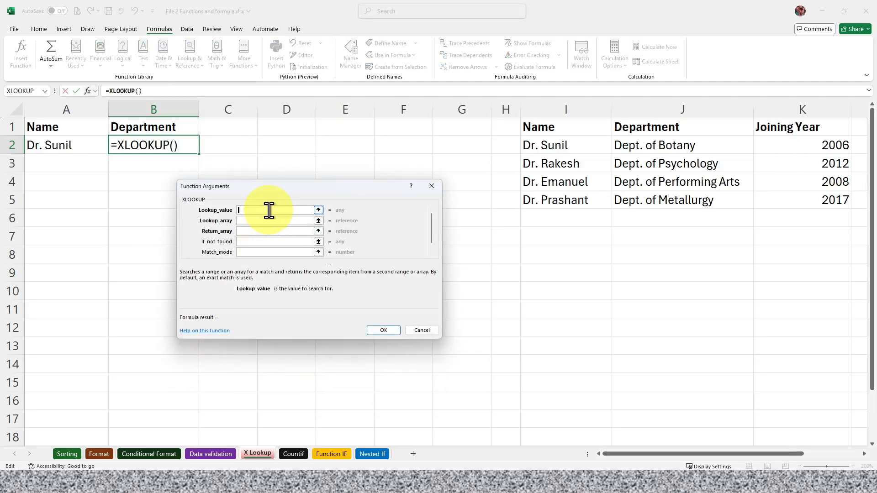
{"action": "left_click_drag", "start_coordinate": [272, 187], "coordinate": [309, 165]}
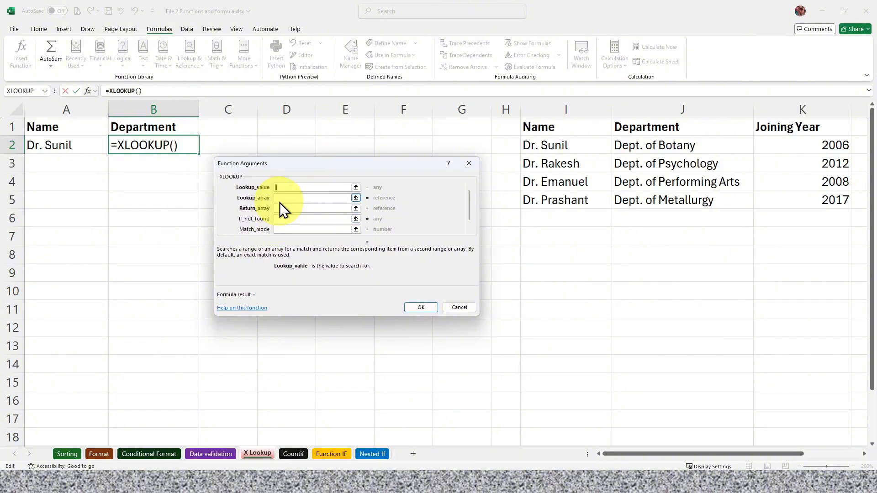
- Set the XLOOKUP Lookup_value to A2 and the Lookup_array to I2:I5
{"action": "left_click", "coordinate": [63, 145]}
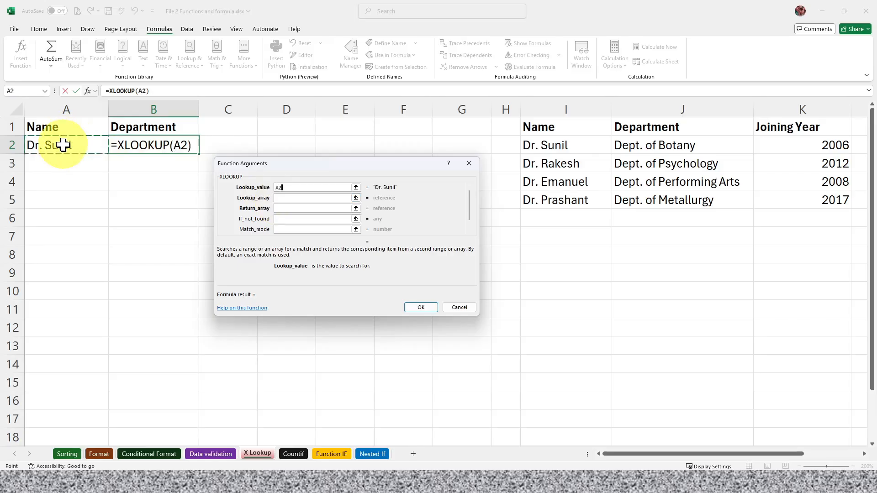
{"action": "left_click", "coordinate": [301, 198]}
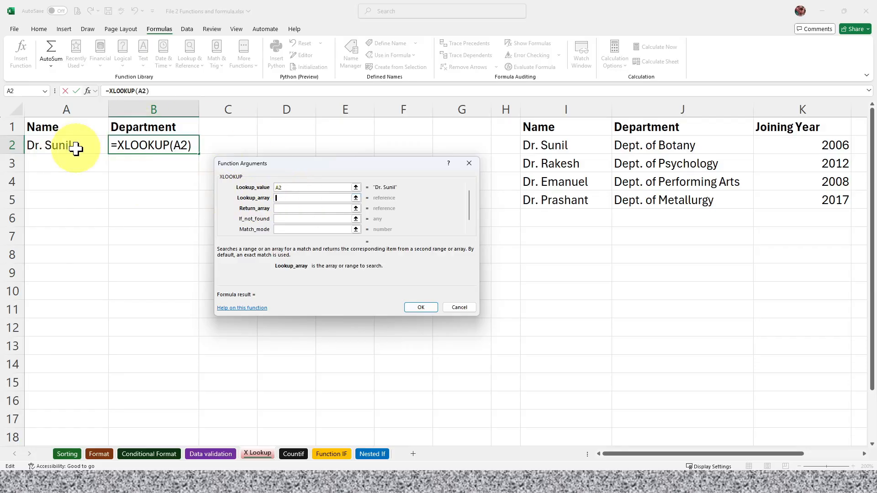
{"action": "left_click_drag", "start_coordinate": [583, 144], "coordinate": [579, 200]}
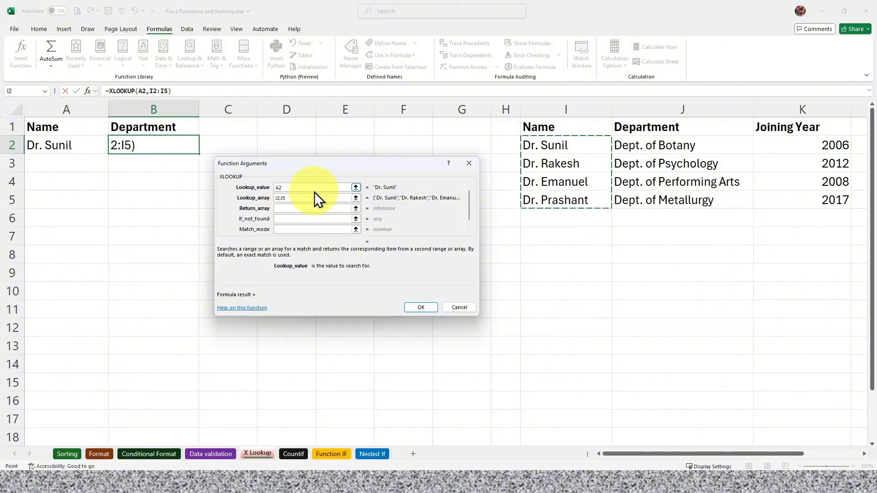
- Reselect I2:I5 as the XLOOKUP Lookup_array and make both of its references absolute as $I$2:$I$5
{"action": "key", "text": "BackSpace"}
{"action": "key", "text": "BackSpace"}
{"action": "key", "text": "BackSpace"}
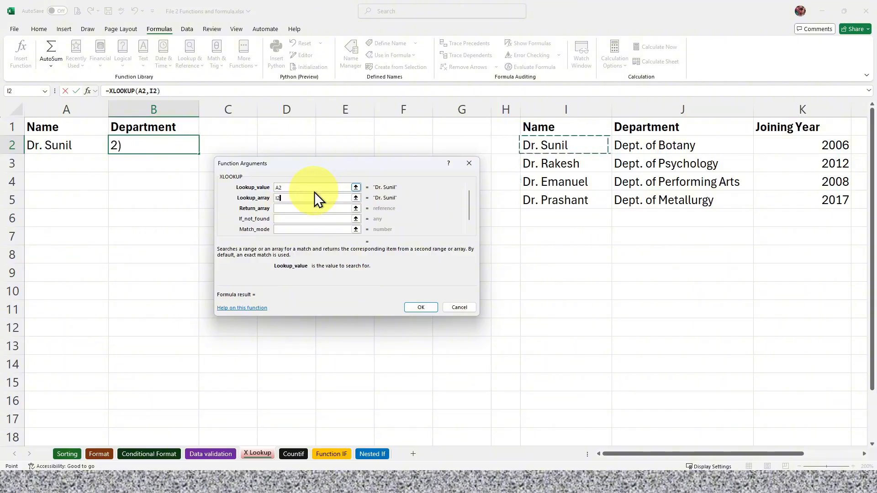
{"action": "key", "text": "shift+Down"}
{"action": "key", "text": "shift+Down"}
{"action": "key", "text": "shift+Down"}
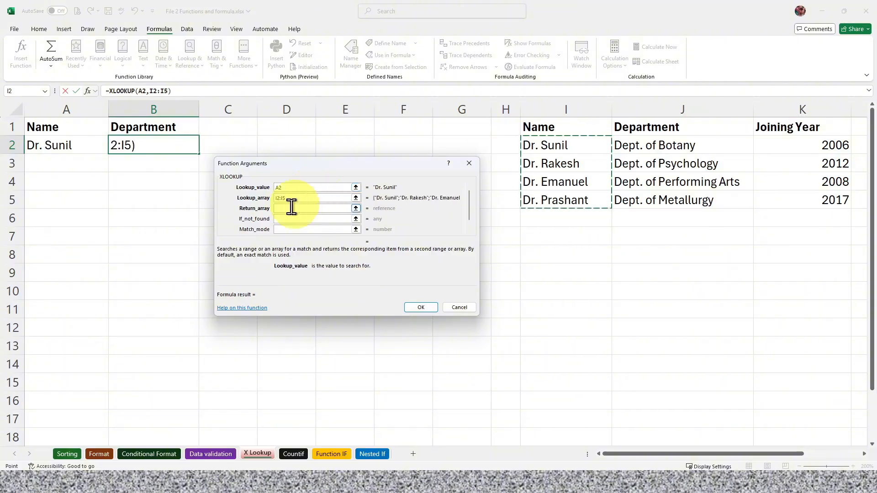
{"action": "left_click", "coordinate": [277, 197]}
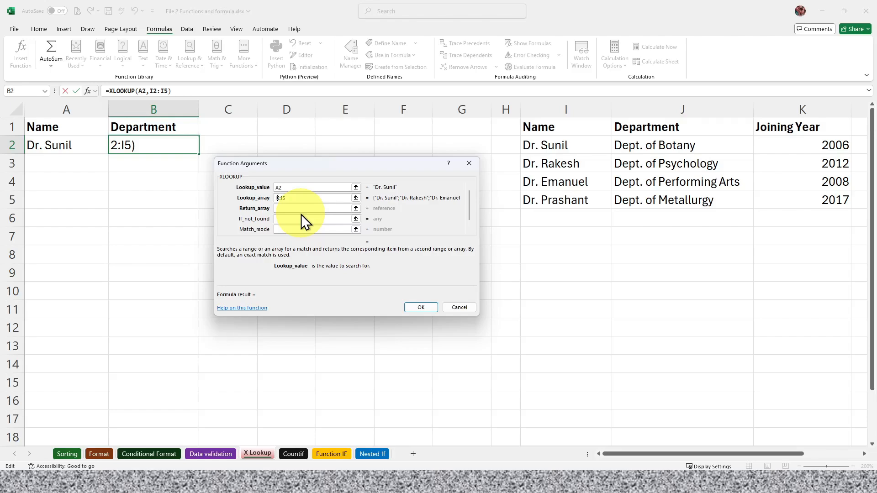
{"action": "key", "text": "F4"}
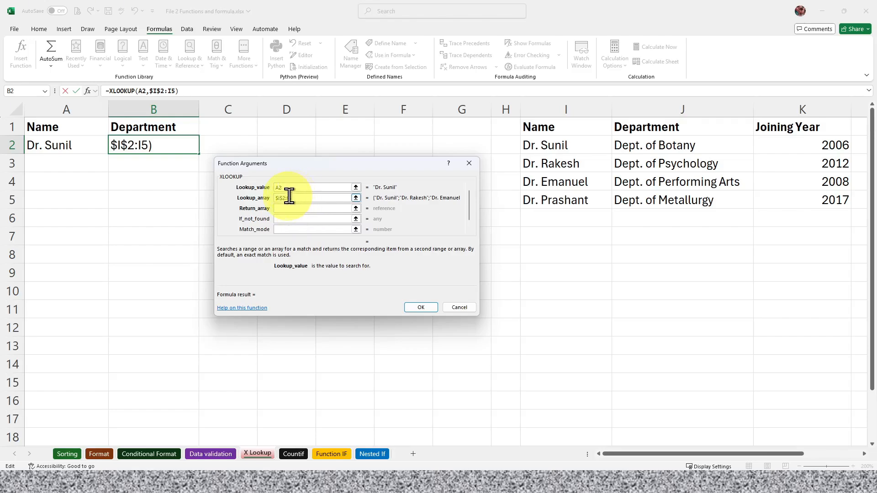
{"action": "left_click", "coordinate": [319, 198]}
{"action": "key", "text": "F4"}
- Set the XLOOKUP Return_array to the absolute range $J$2:$J$5 and confirm the function
{"action": "left_click", "coordinate": [310, 208]}
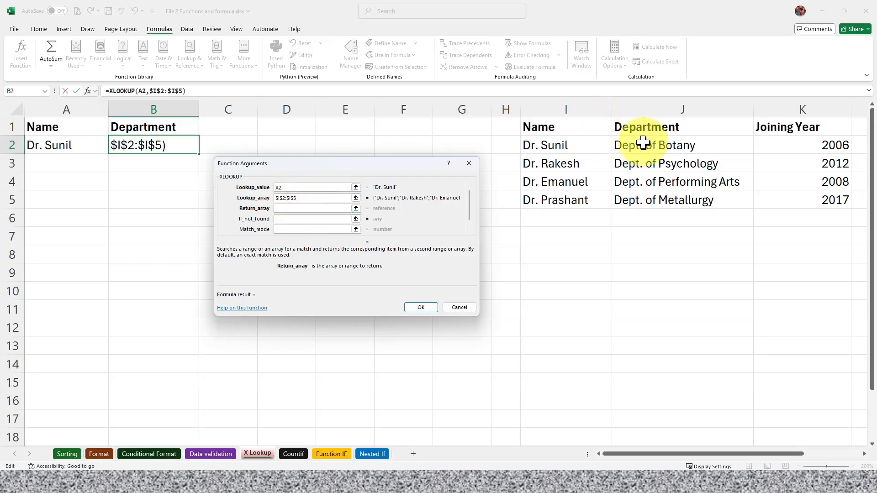
{"action": "left_click_drag", "start_coordinate": [643, 143], "coordinate": [634, 195]}
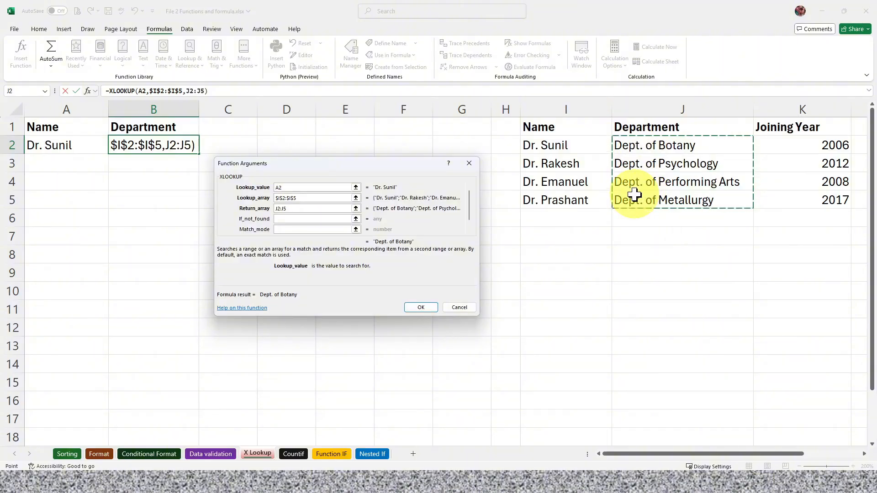
{"action": "left_click", "coordinate": [278, 208]}
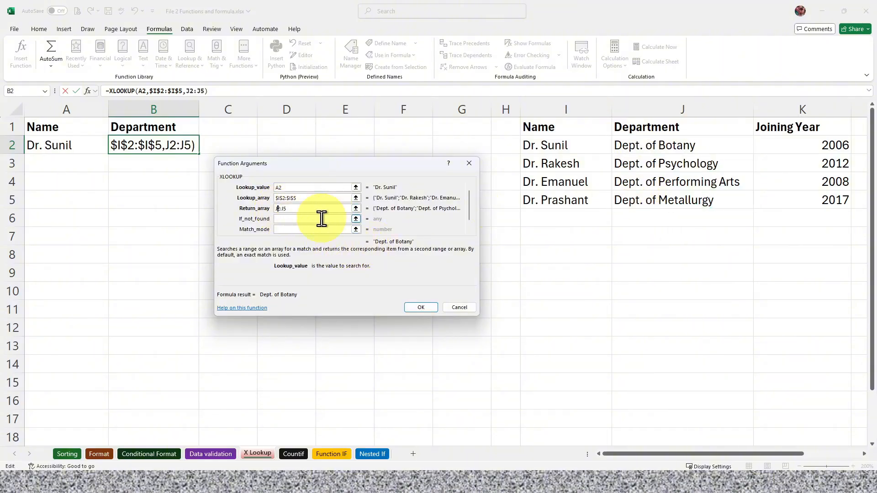
{"action": "key", "text": "F4"}
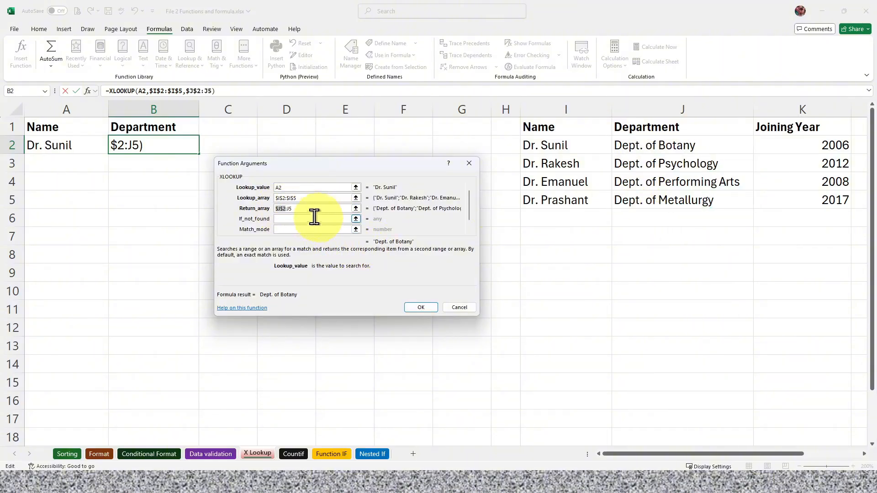
{"action": "left_click", "coordinate": [294, 209]}
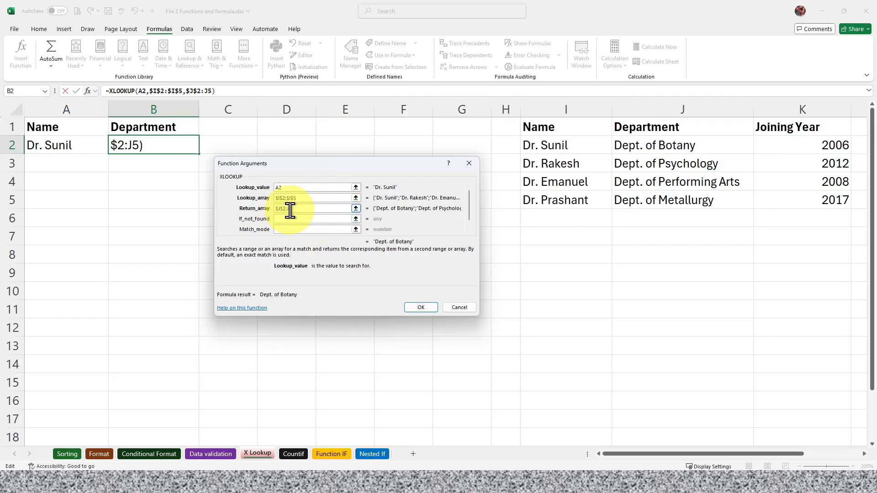
{"action": "key", "text": "F4"}
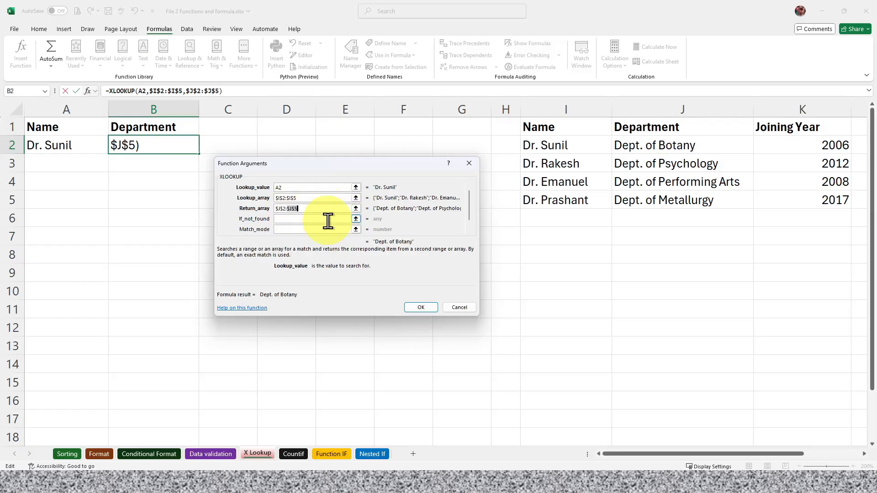
{"action": "left_click", "coordinate": [416, 307]}
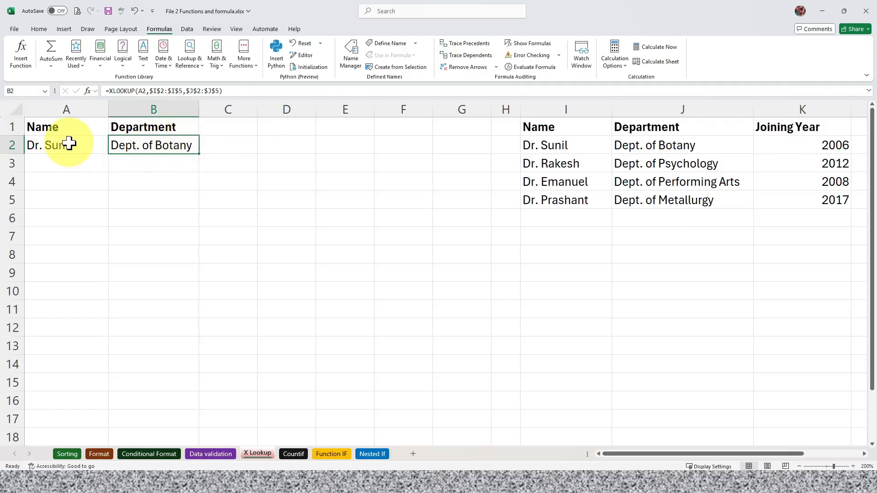
- Replace the entry in A2 with the second person's name from the reference table and widen column B to fit the department
{"action": "left_click", "coordinate": [84, 147]}
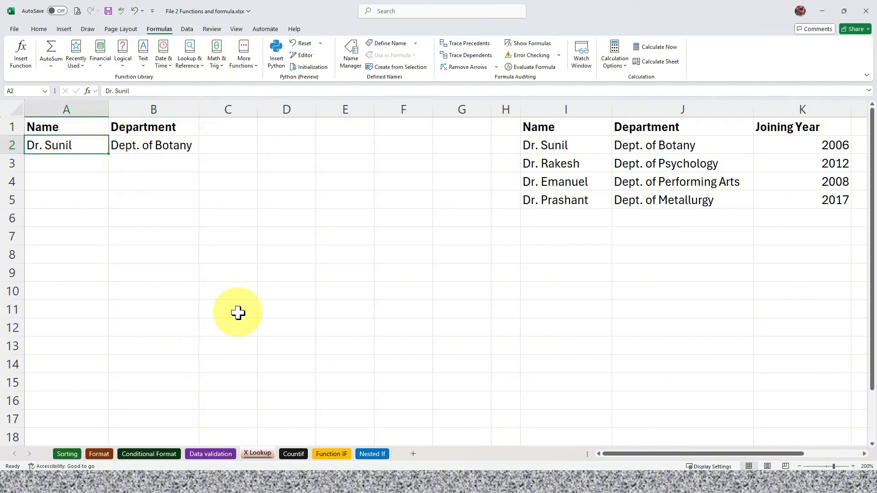
{"action": "type", "text": "Dr. Rakehs"}
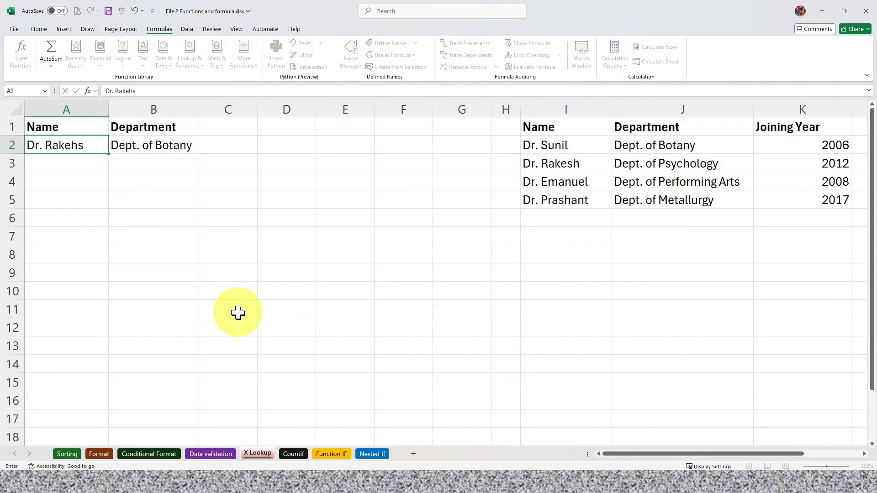
{"action": "key", "text": "BackSpace"}
{"action": "key", "text": "BackSpace"}
{"action": "type", "text": "sh"}
{"action": "key", "text": "Return"}
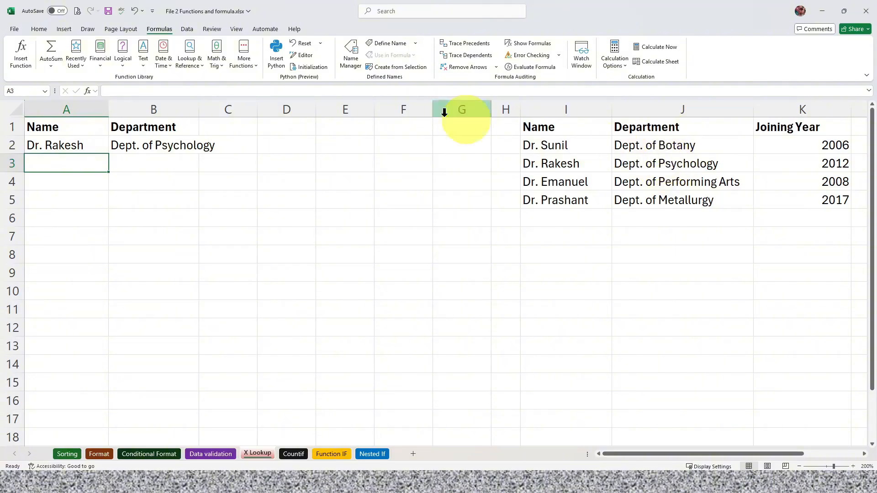
{"action": "left_click_drag", "start_coordinate": [201, 109], "coordinate": [216, 112]}
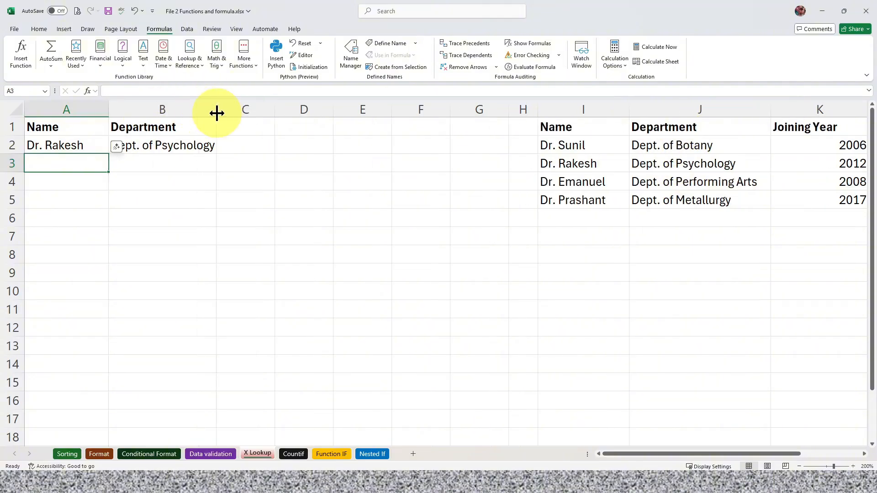
{"action": "left_click", "coordinate": [146, 144]}
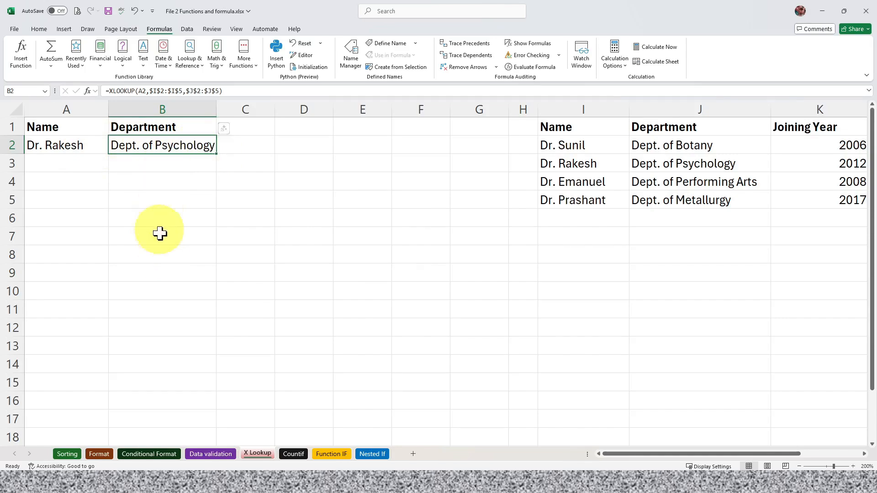
- Enter the third person's name in A3, spelled exactly as in the reference table, with the period after the title
{"action": "left_click", "coordinate": [67, 168]}
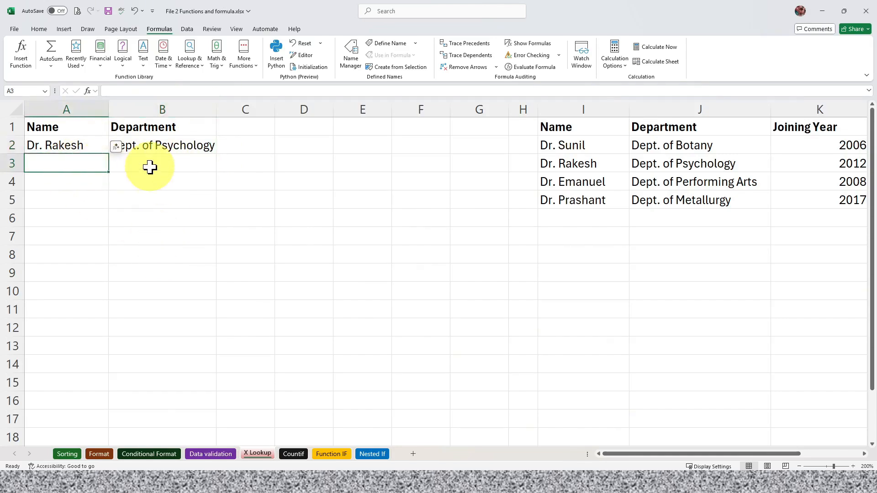
{"action": "type", "text": "Dr Emanuel"}
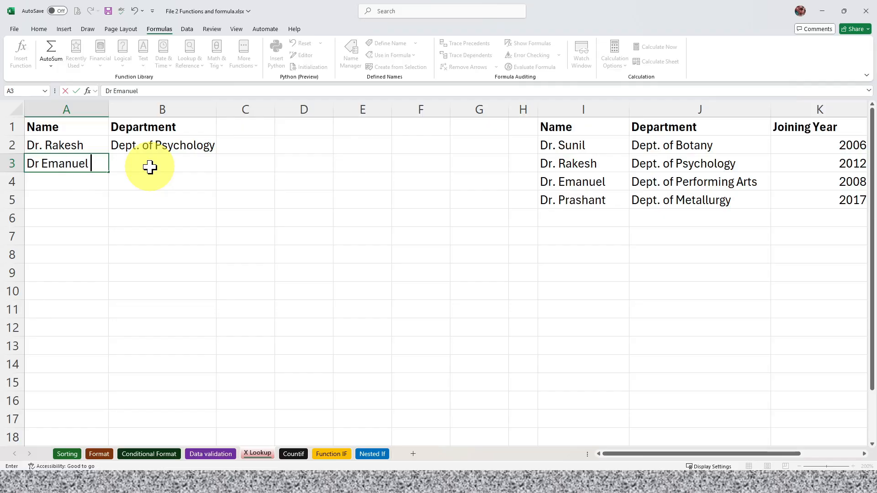
{"action": "left_click", "coordinate": [42, 164]}
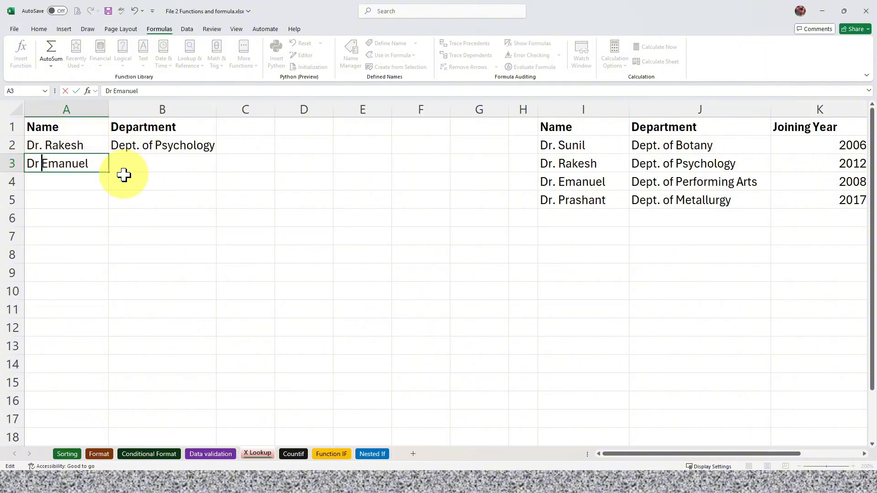
{"action": "type", "text": "."}
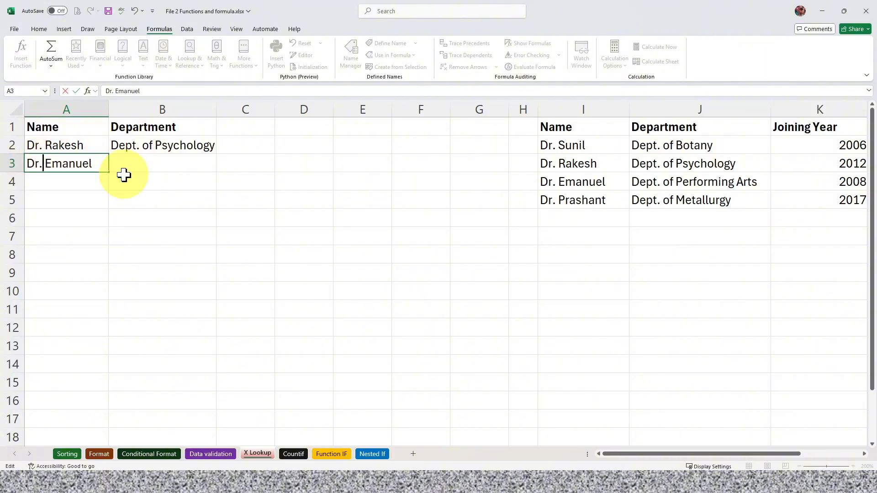
- Fill the XLOOKUP formula from B2 down to B6 and check the copied formula in B3
{"action": "left_click", "coordinate": [199, 145]}
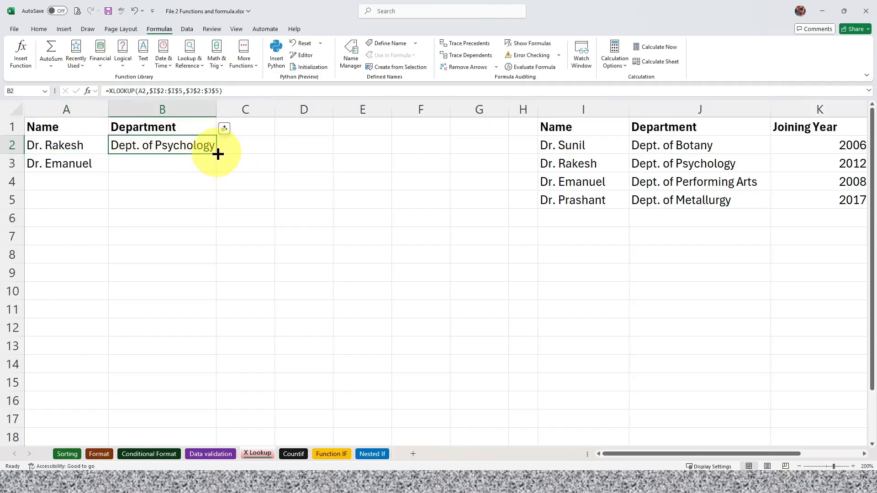
{"action": "left_click_drag", "start_coordinate": [217, 155], "coordinate": [218, 228]}
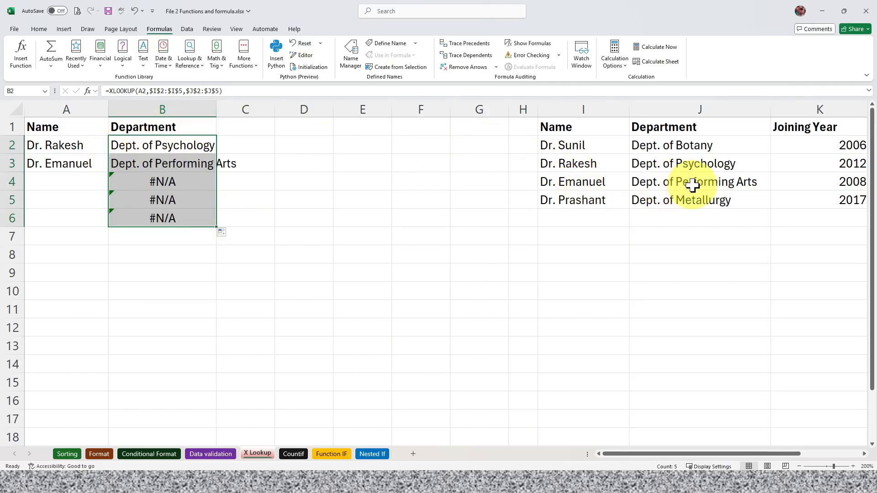
{"action": "left_click", "coordinate": [163, 164]}
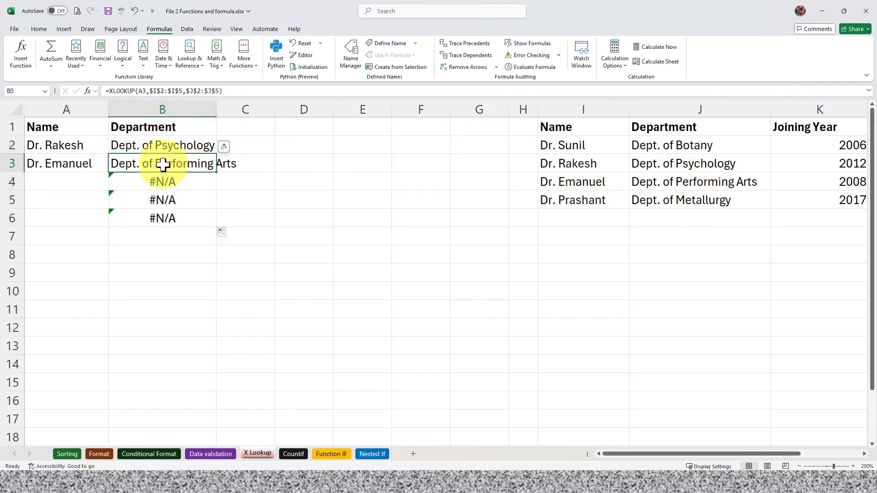
- Enter the first person's name from the reference table in A4
{"action": "left_click", "coordinate": [84, 183]}
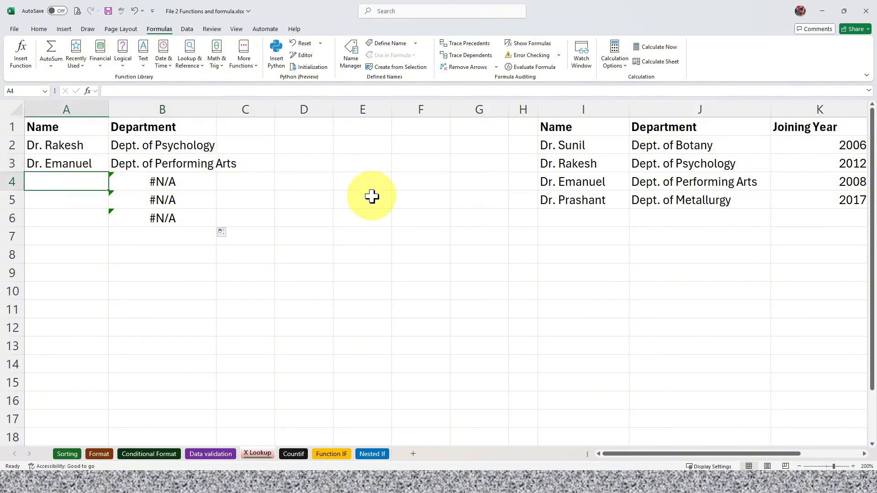
{"action": "type", "text": "Dr. Su"}
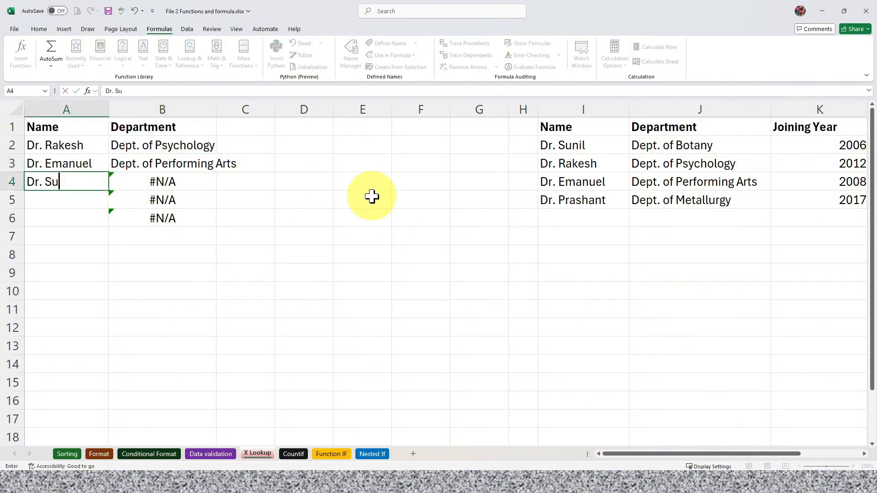
{"action": "type", "text": "nil"}
{"action": "key", "text": "Return"}
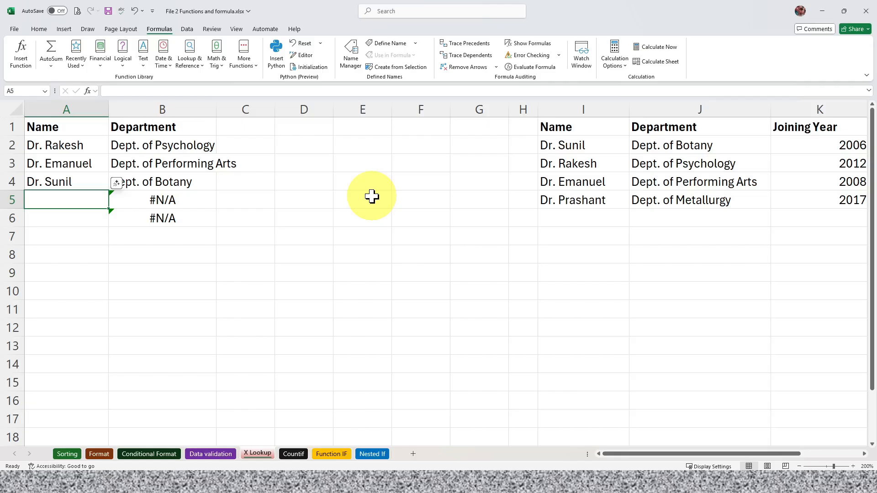
- Switch to the Countif sheet and examine the colour entries in column A, the colour list in F1:F3 and the adjacent cells G1:G3
{"action": "key", "text": "ctrl+Page_Down"}
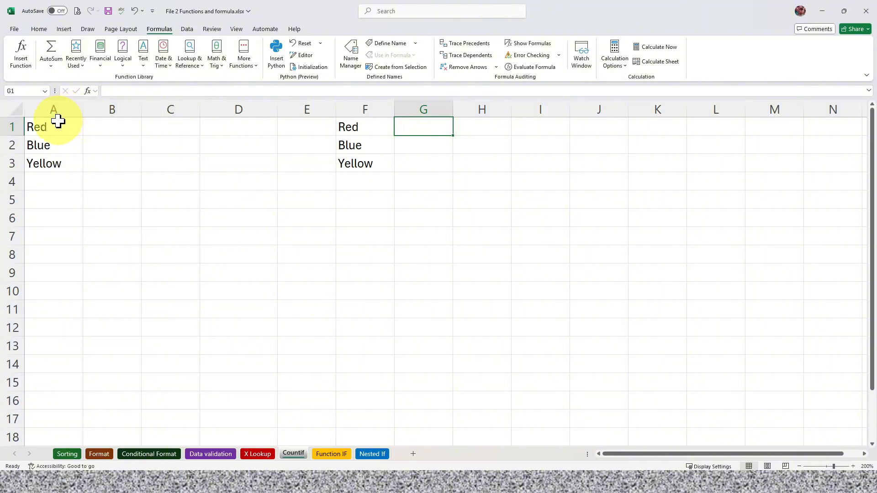
{"action": "left_click_drag", "start_coordinate": [58, 121], "coordinate": [66, 169]}
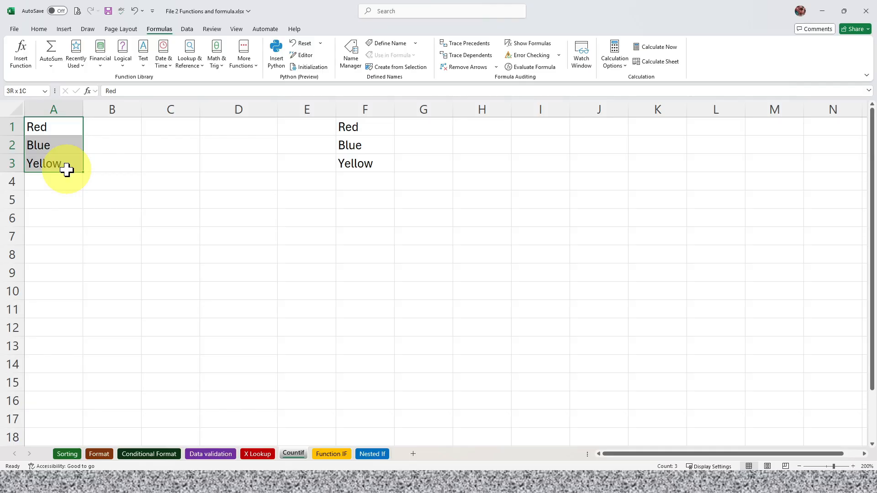
{"action": "left_click_drag", "start_coordinate": [66, 170], "coordinate": [65, 304]}
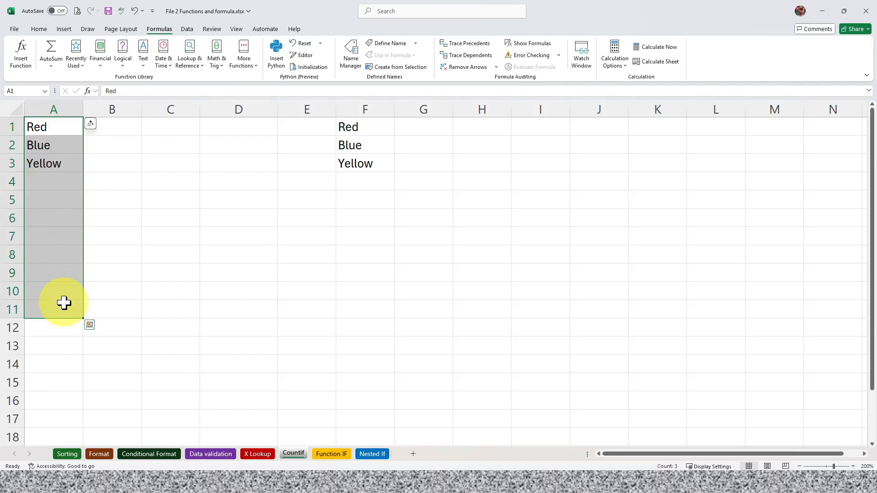
{"action": "left_click", "coordinate": [64, 131]}
{"action": "left_click", "coordinate": [423, 131]}
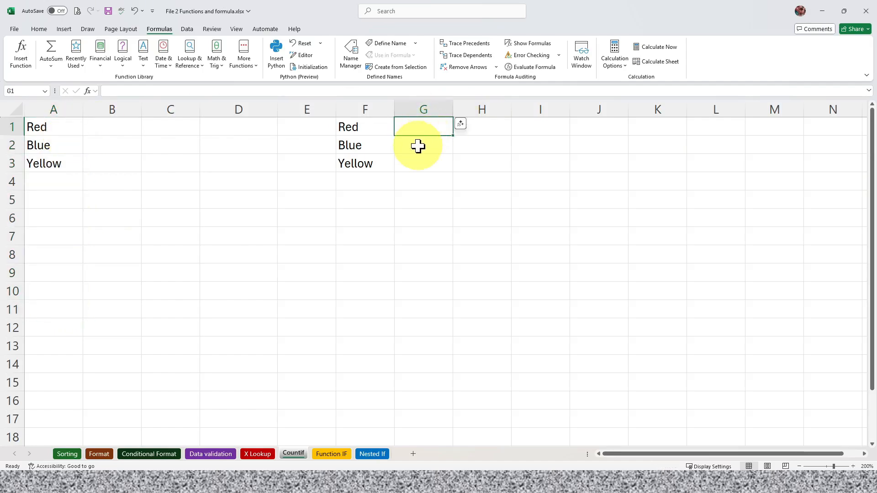
{"action": "left_click", "coordinate": [417, 145]}
{"action": "left_click", "coordinate": [423, 165]}
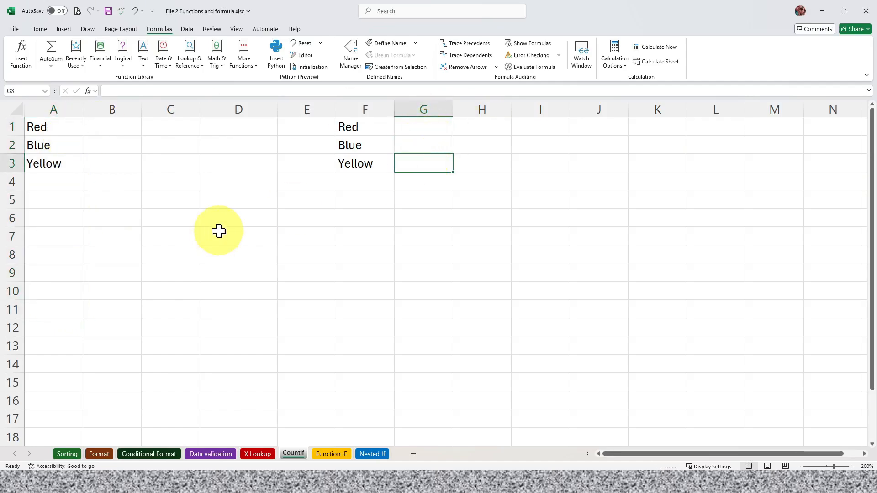
{"action": "left_click", "coordinate": [60, 126]}
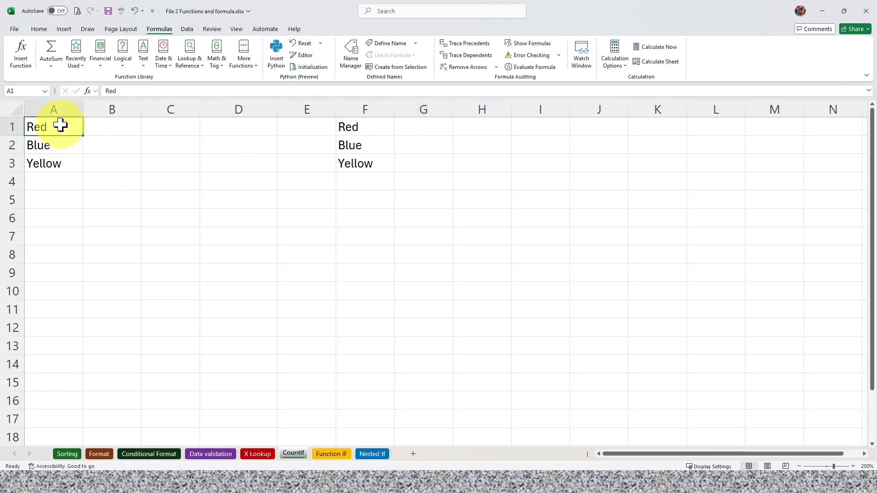
{"action": "left_click_drag", "start_coordinate": [62, 127], "coordinate": [59, 370]}
{"action": "left_click_drag", "start_coordinate": [63, 146], "coordinate": [50, 371]}
{"action": "left_click_drag", "start_coordinate": [60, 163], "coordinate": [55, 370]}
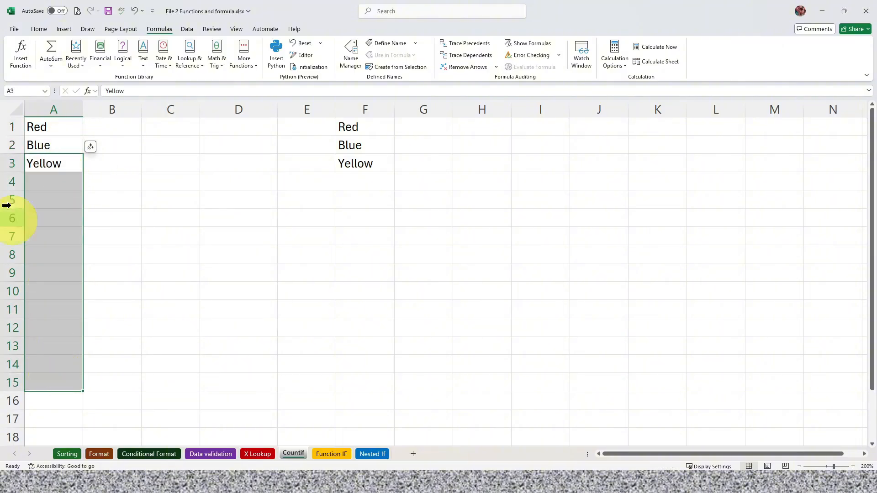
{"action": "left_click_drag", "start_coordinate": [147, 171], "coordinate": [153, 182]}
{"action": "left_click", "coordinate": [362, 128]}
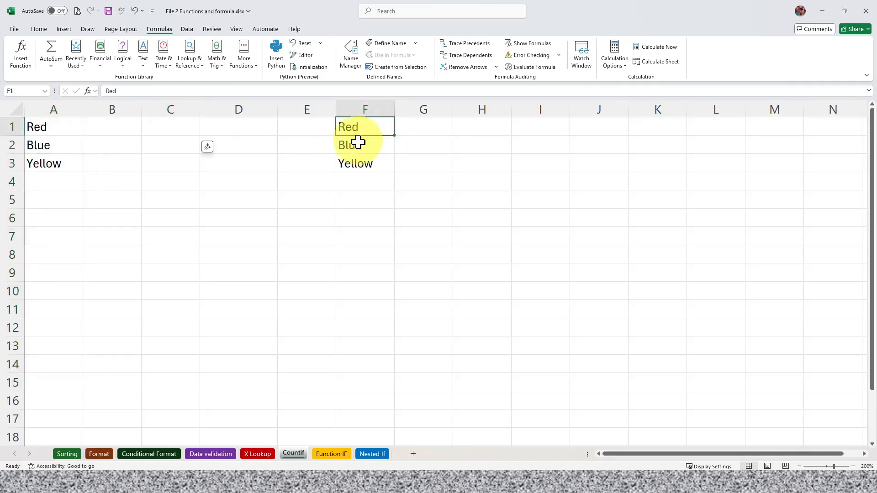
{"action": "left_click", "coordinate": [360, 146]}
{"action": "left_click", "coordinate": [361, 164]}
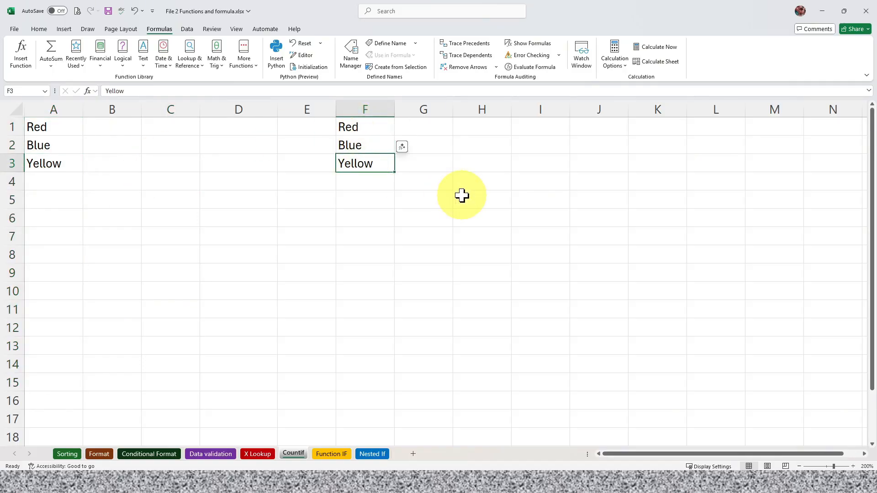
- Insert the COUNTIF function in G1 beside Red and move its arguments dialog clear of the colour cells
{"action": "left_click", "coordinate": [421, 128]}
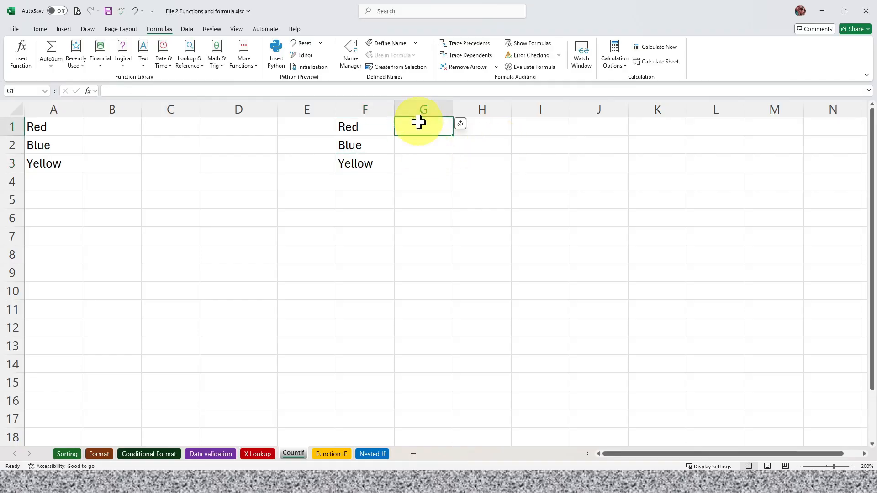
{"action": "left_click", "coordinate": [358, 128]}
{"action": "left_click", "coordinate": [421, 125]}
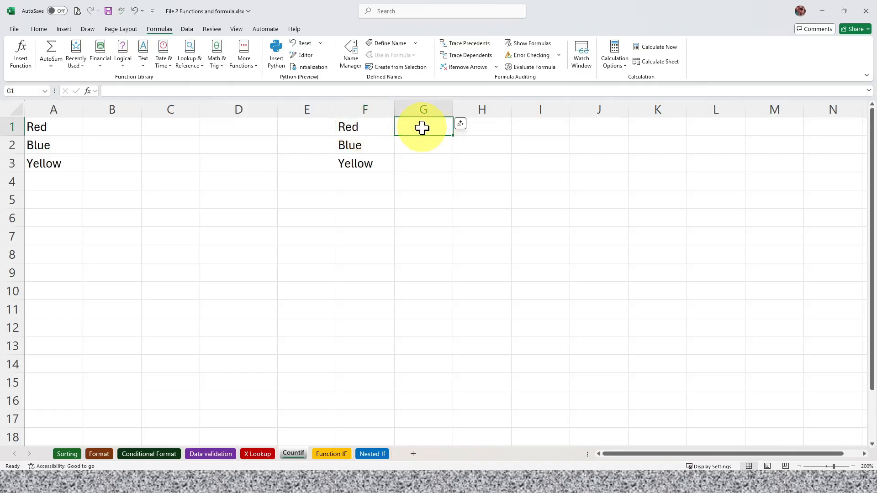
{"action": "left_click", "coordinate": [35, 27]}
{"action": "left_click", "coordinate": [160, 28]}
{"action": "left_click", "coordinate": [241, 66]}
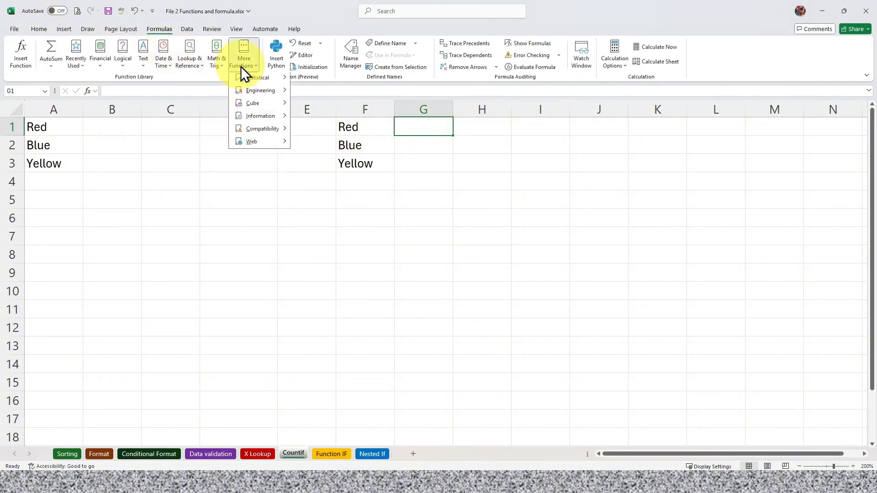
{"action": "mouse_move", "coordinate": [275, 80]}
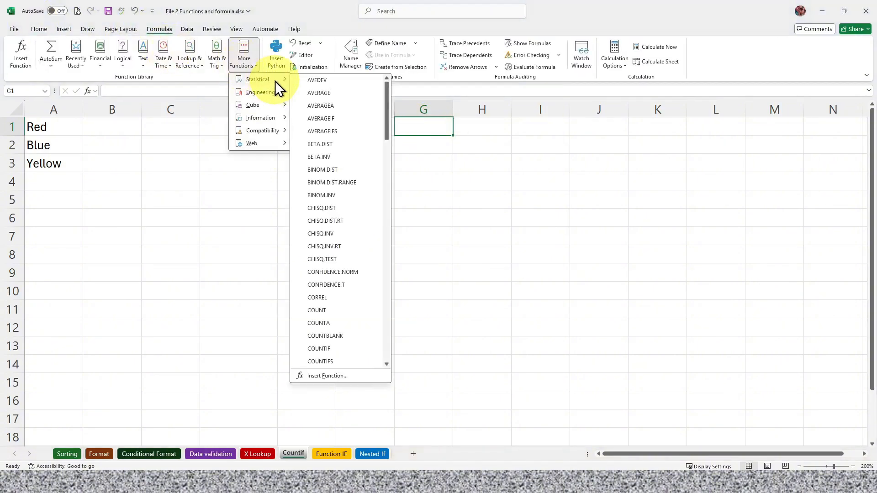
{"action": "left_click", "coordinate": [345, 352]}
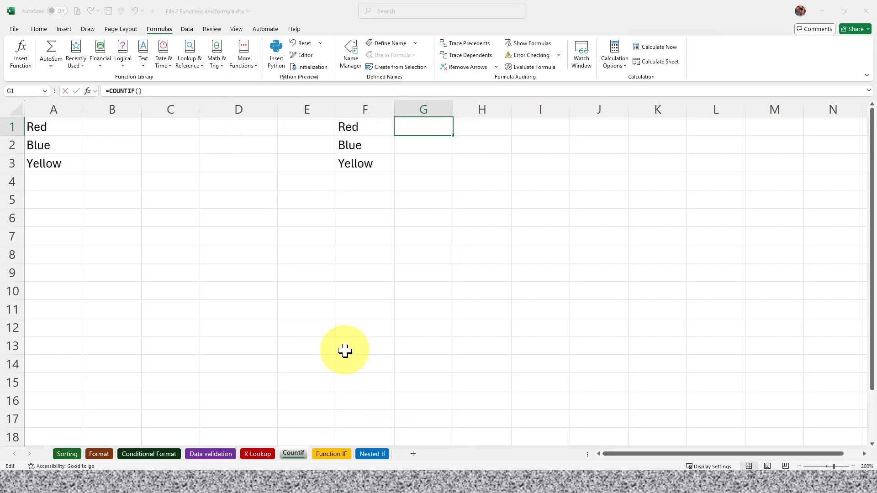
{"action": "left_click_drag", "start_coordinate": [352, 188], "coordinate": [371, 210]}
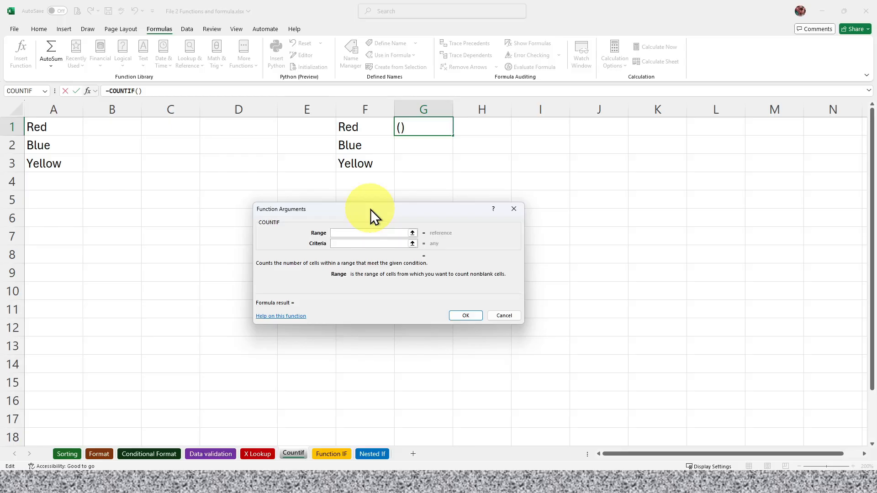
- Set the COUNTIF range to A1:A15 and make both references absolute as $A$1:$A$15
{"action": "left_click_drag", "start_coordinate": [63, 130], "coordinate": [59, 385]}
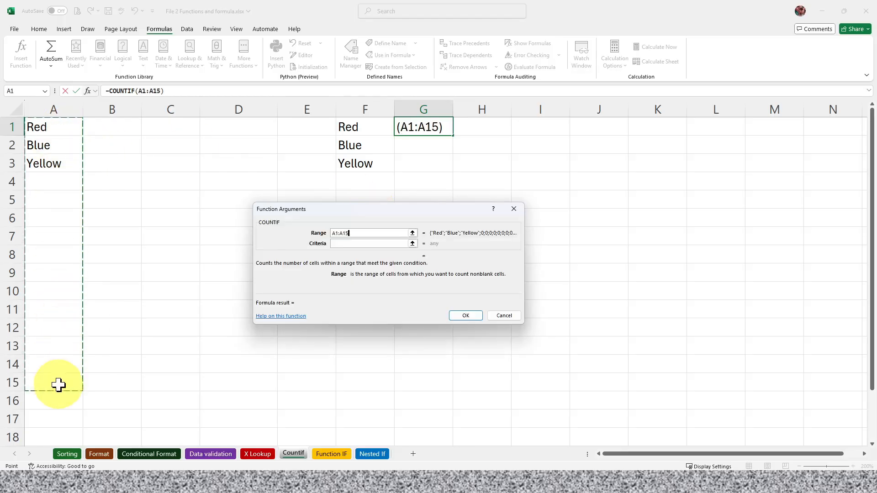
{"action": "left_click", "coordinate": [335, 233]}
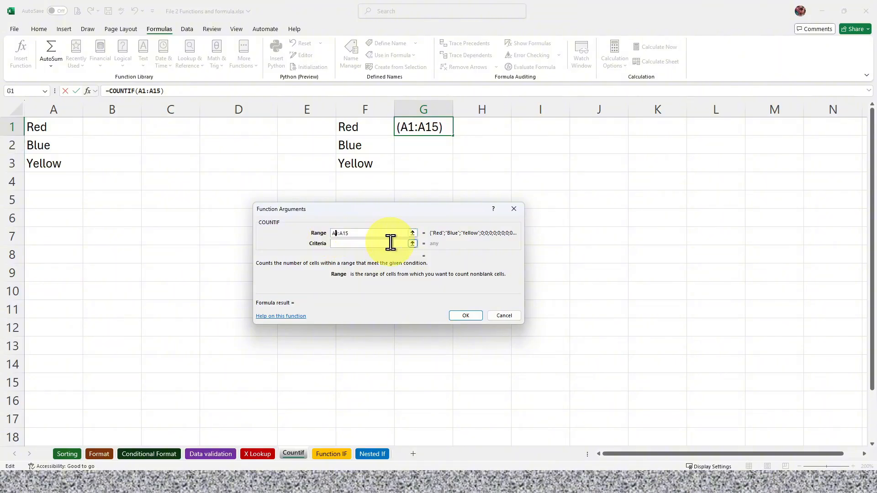
{"action": "key", "text": "F4"}
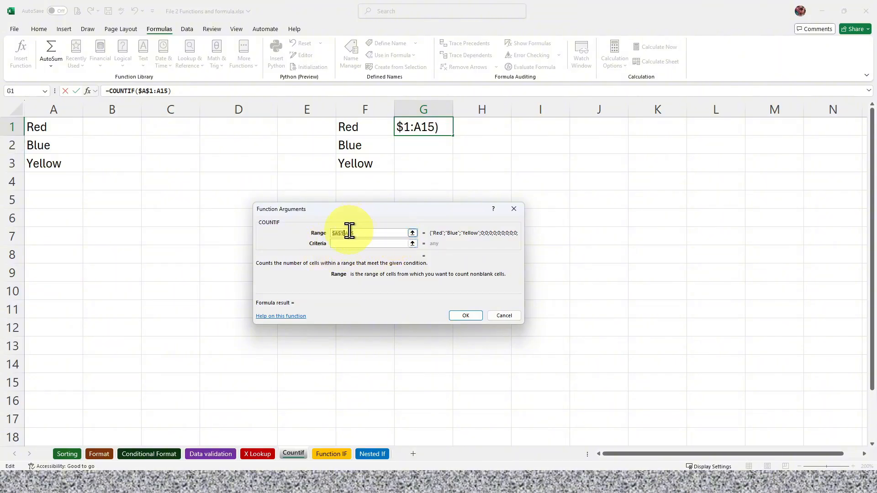
{"action": "left_click", "coordinate": [349, 232]}
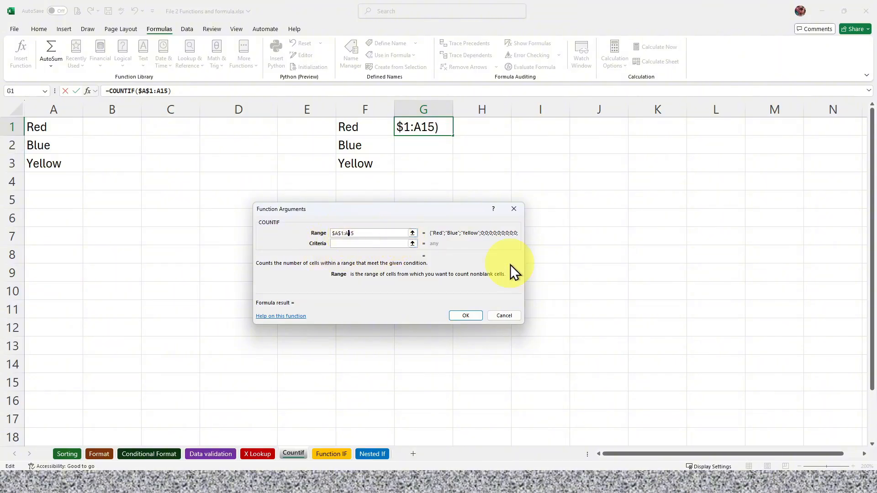
{"action": "key", "text": "F4"}
- Use F1 as the COUNTIF criteria, confirm the function, and fill the formula from G1 down to G3
{"action": "left_click", "coordinate": [369, 243]}
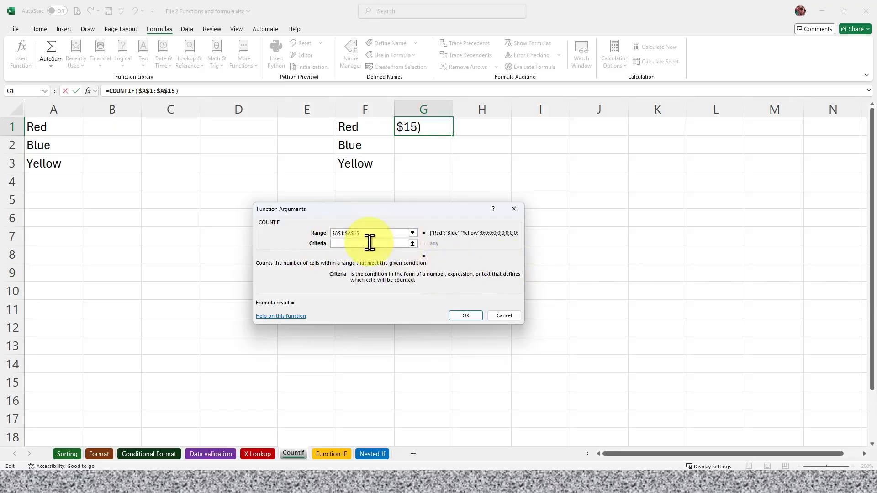
{"action": "left_click", "coordinate": [359, 127]}
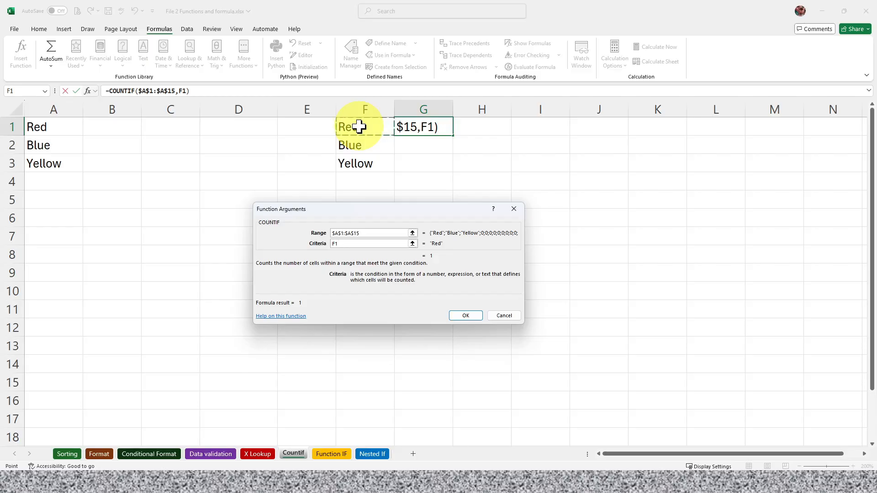
{"action": "left_click", "coordinate": [464, 319]}
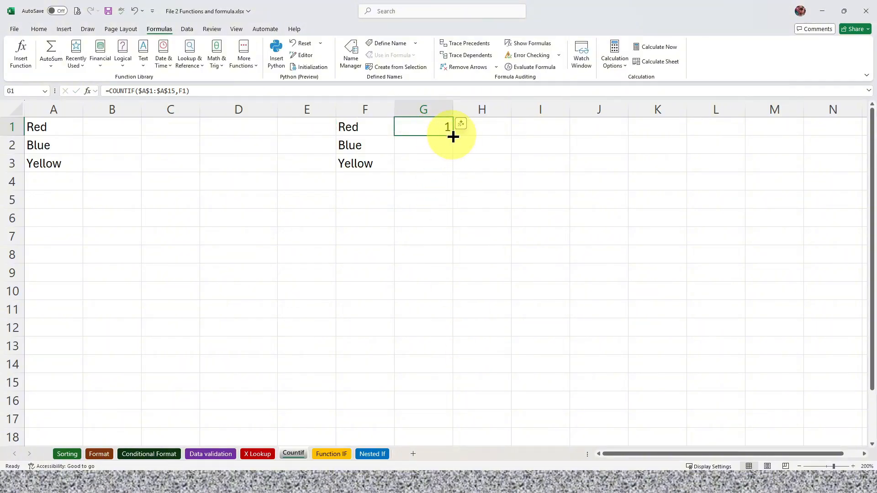
{"action": "left_click_drag", "start_coordinate": [454, 136], "coordinate": [453, 172]}
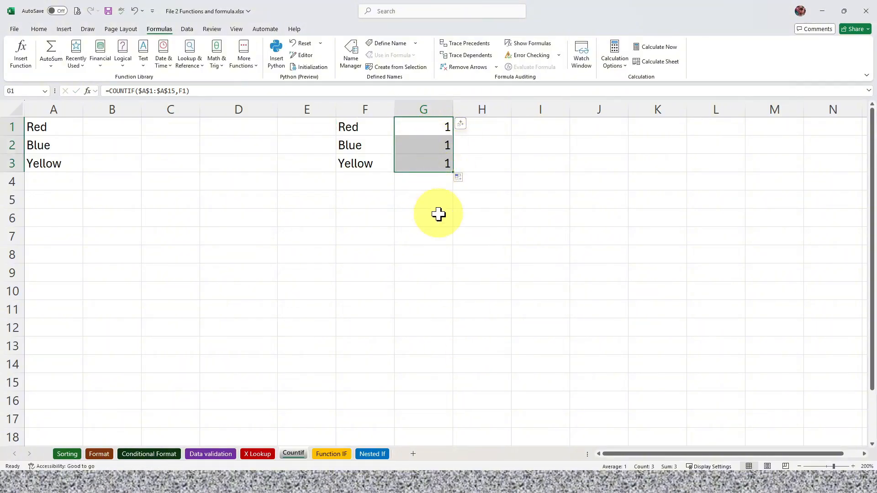
- Enter Red, Yellow and Yellow in A4:A6 and check the colour counts in G1:G3
{"action": "left_click", "coordinate": [55, 130]}
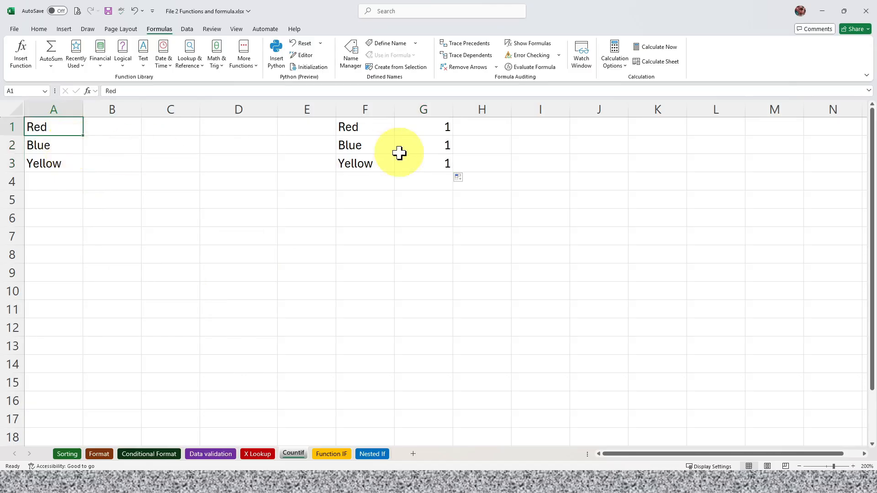
{"action": "left_click", "coordinate": [54, 180]}
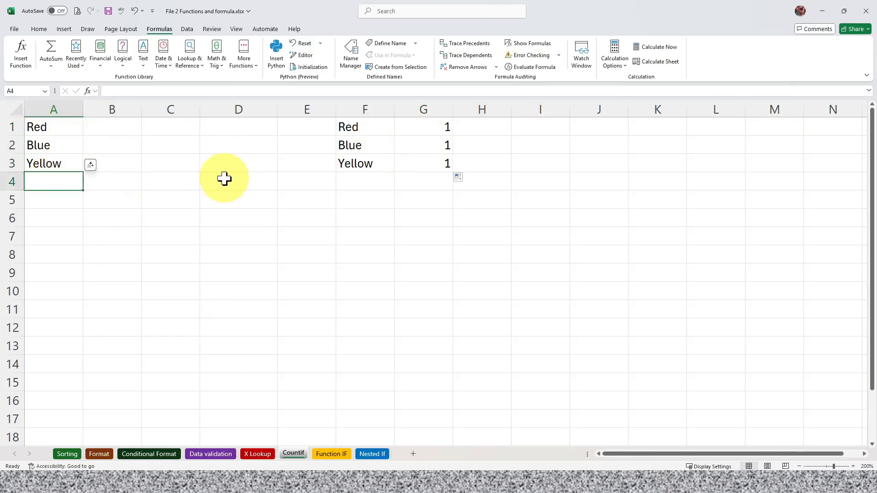
{"action": "type", "text": "Red"}
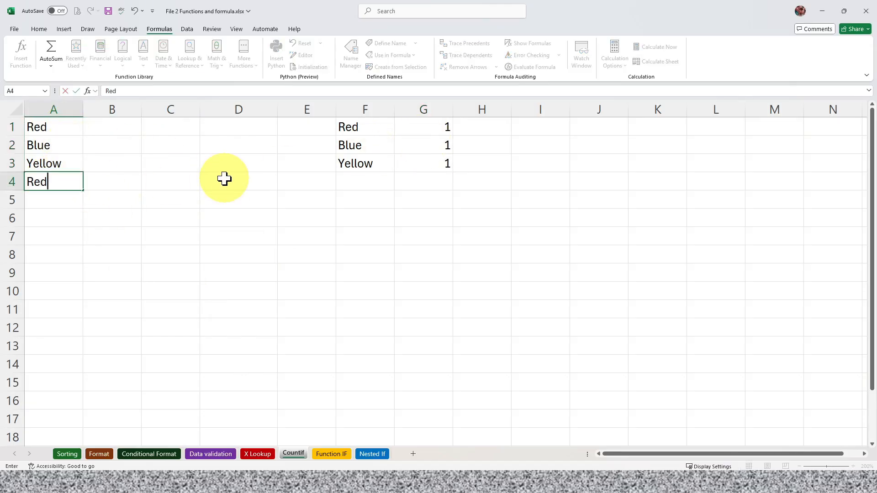
{"action": "key", "text": "Return"}
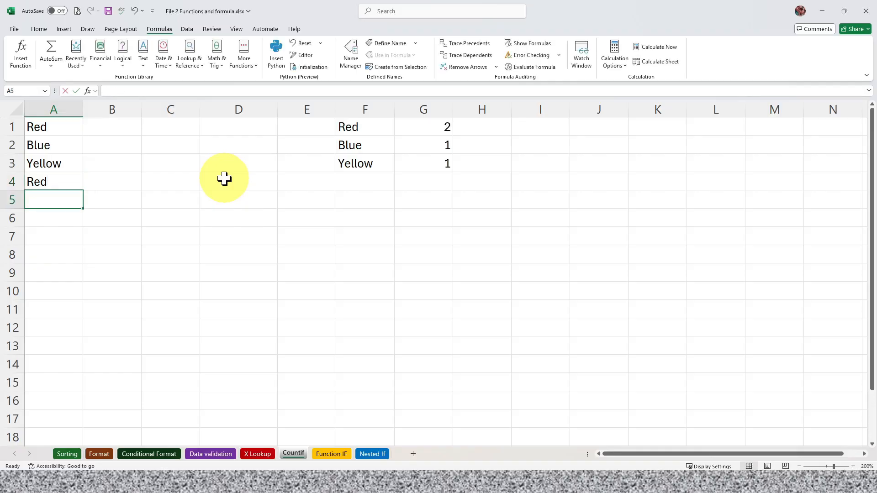
{"action": "type", "text": "Yellow"}
{"action": "key", "text": "Return"}
{"action": "type", "text": "Yellow"}
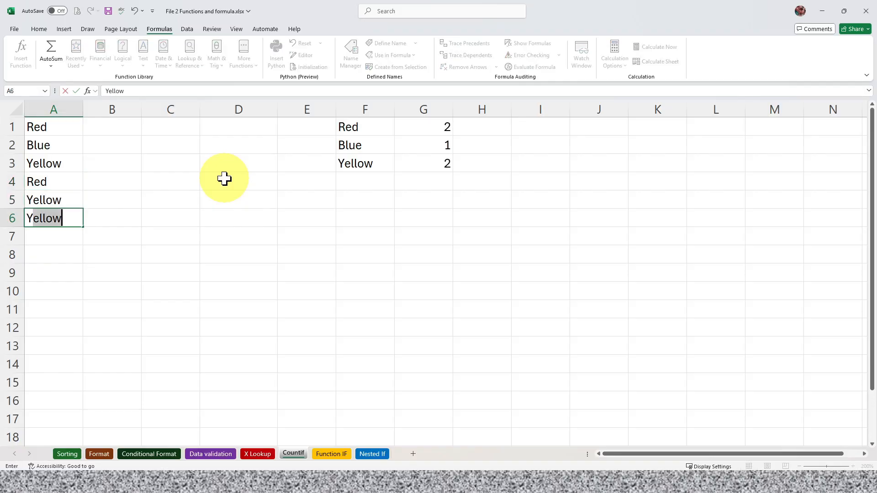
{"action": "key", "text": "Return"}
{"action": "left_click_drag", "start_coordinate": [431, 123], "coordinate": [431, 165]}
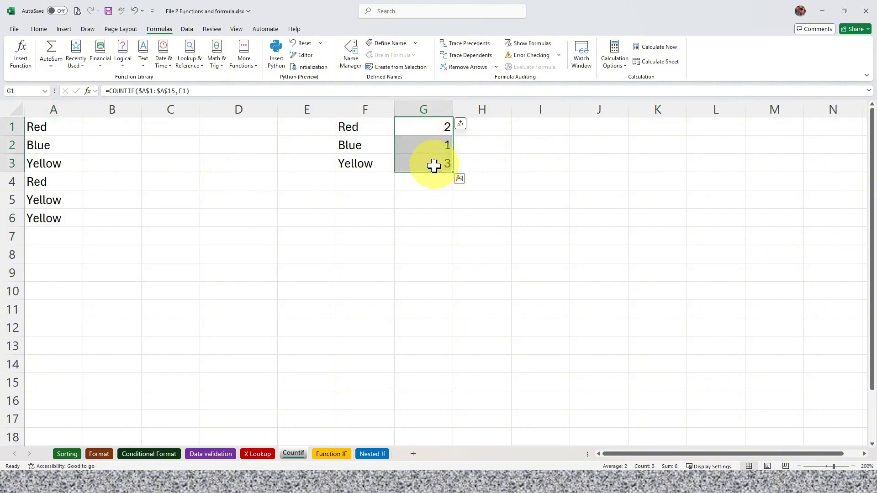
- Extend the colour entries in column A with Blue, Red and Yellow in A7:A9
{"action": "left_click", "coordinate": [34, 237]}
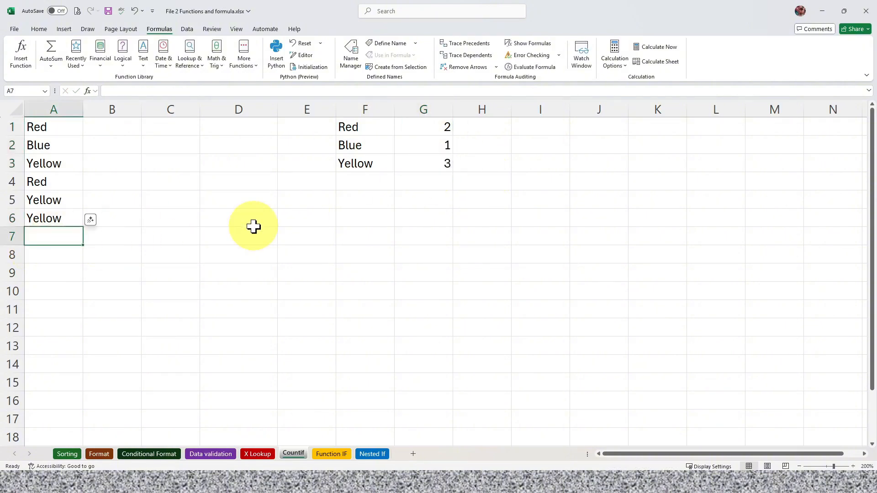
{"action": "type", "text": "Blue"}
{"action": "key", "text": "Return"}
{"action": "type", "text": "Ra"}
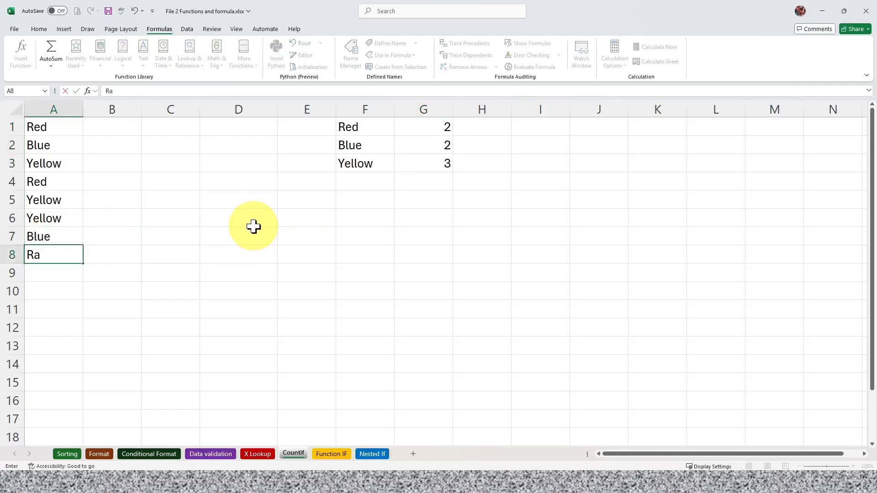
{"action": "key", "text": "BackSpace"}
{"action": "type", "text": "ed"}
{"action": "key", "text": "Return"}
{"action": "type", "text": "Yellow"}
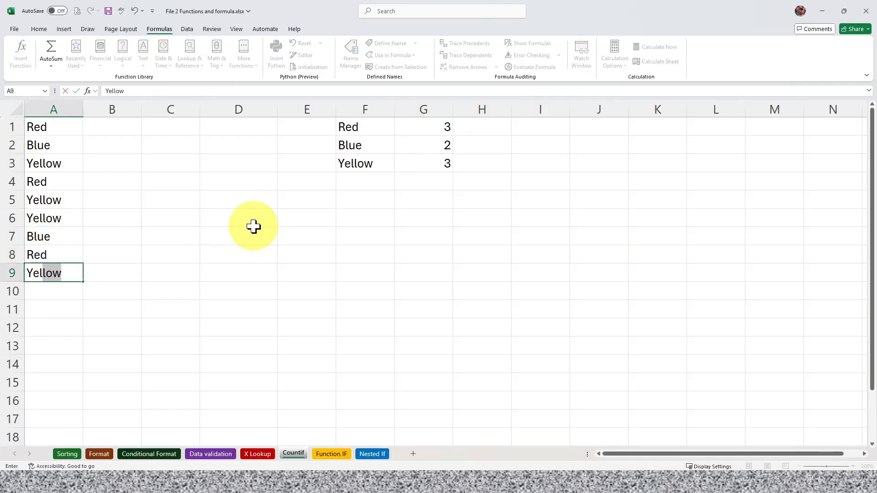
{"action": "key", "text": "Return"}
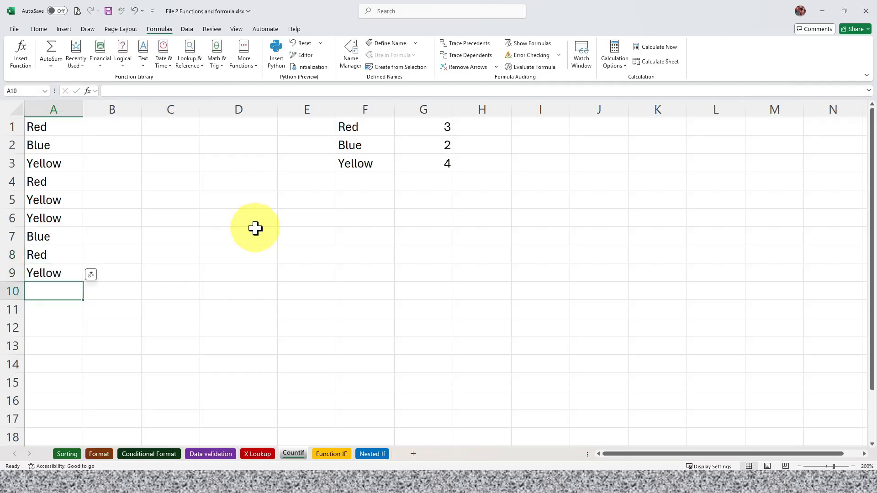
{"action": "left_click", "coordinate": [253, 327]}
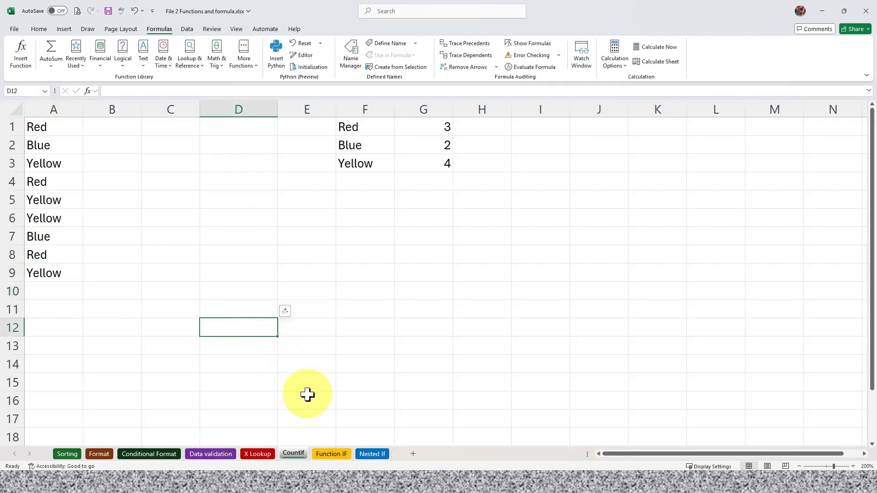
- Switch to the Function IF sheet and examine the delegates' ages in column A and the No. of Adults formula in B2
{"action": "left_click", "coordinate": [330, 454]}
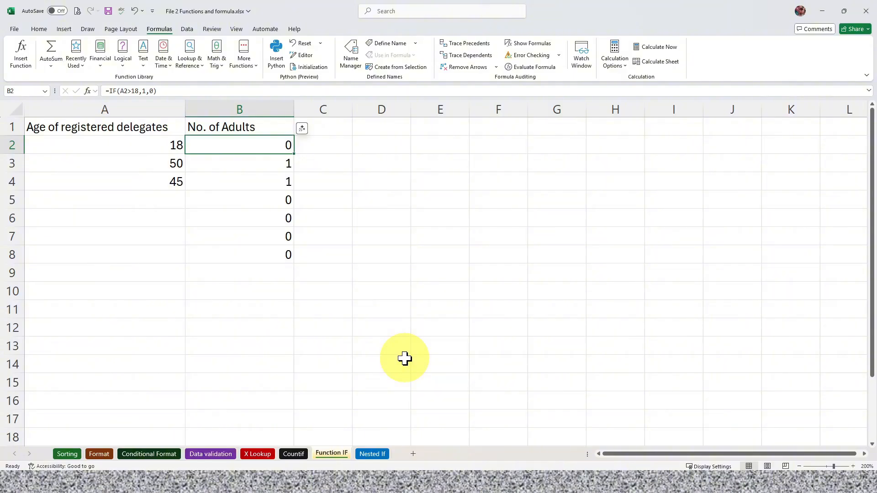
{"action": "left_click", "coordinate": [138, 201]}
{"action": "left_click", "coordinate": [137, 213]}
{"action": "left_click", "coordinate": [100, 155]}
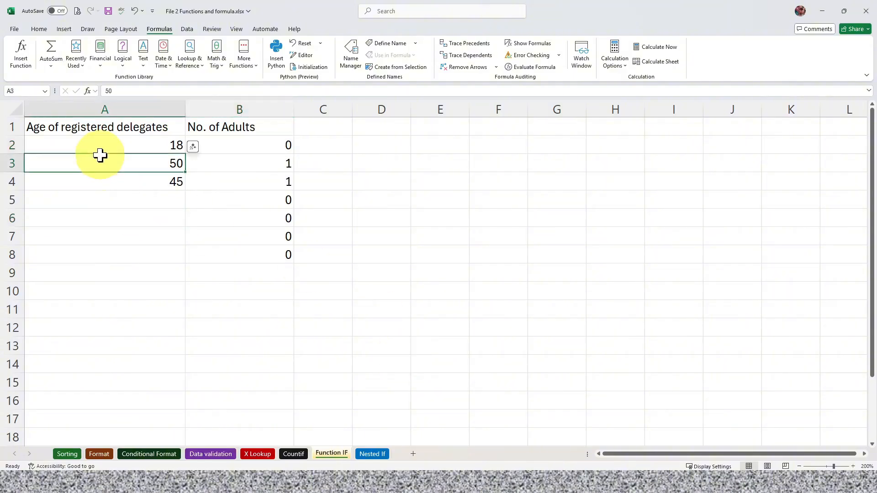
{"action": "left_click", "coordinate": [103, 145]}
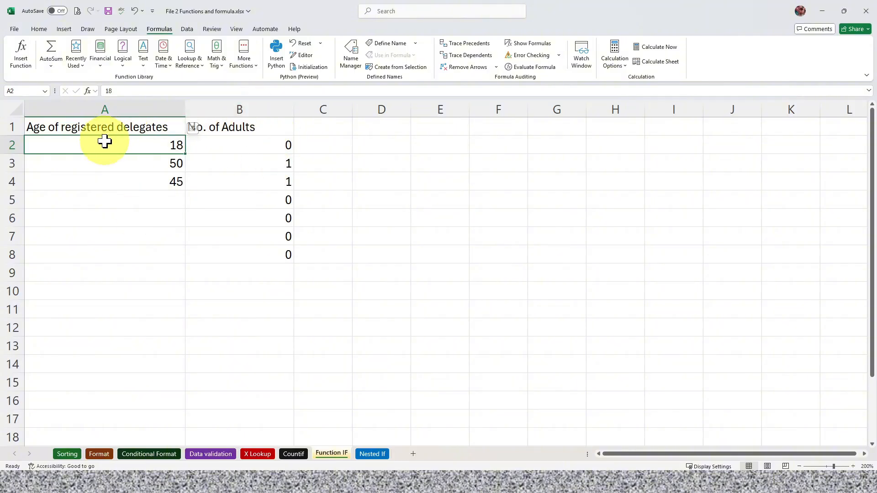
{"action": "left_click_drag", "start_coordinate": [105, 142], "coordinate": [90, 178]}
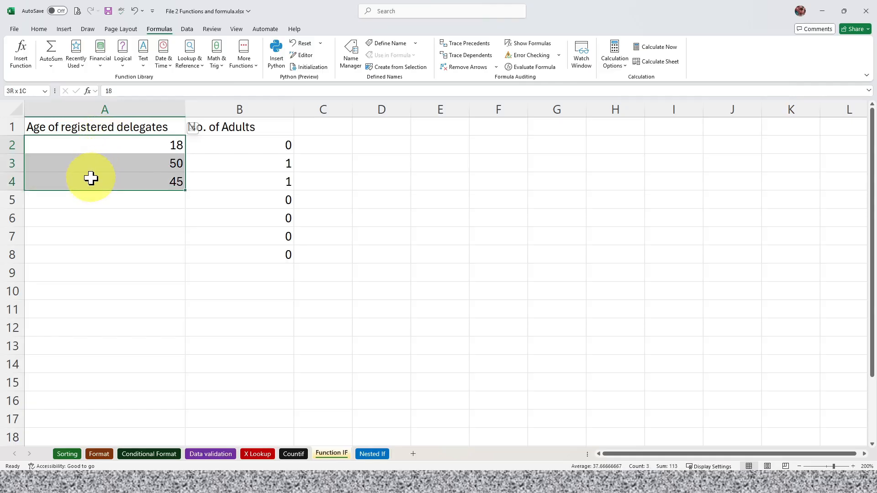
{"action": "left_click", "coordinate": [107, 149]}
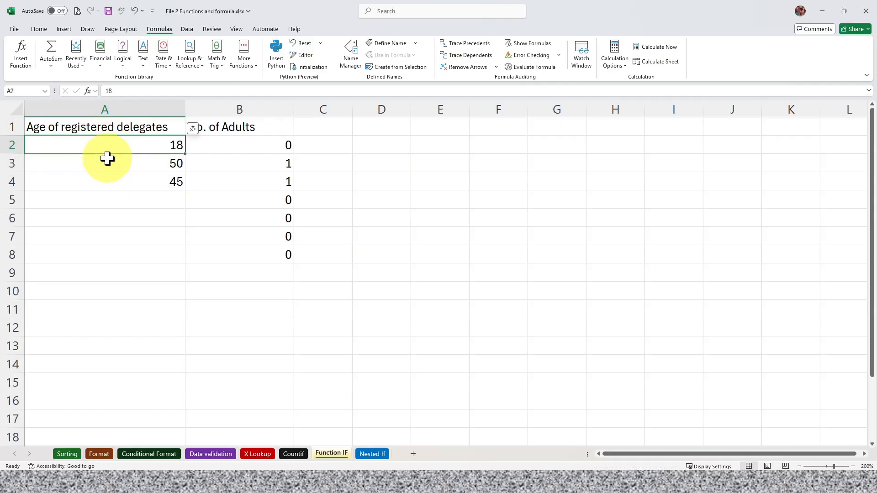
{"action": "key", "text": "Down"}
{"action": "key", "text": "Down"}
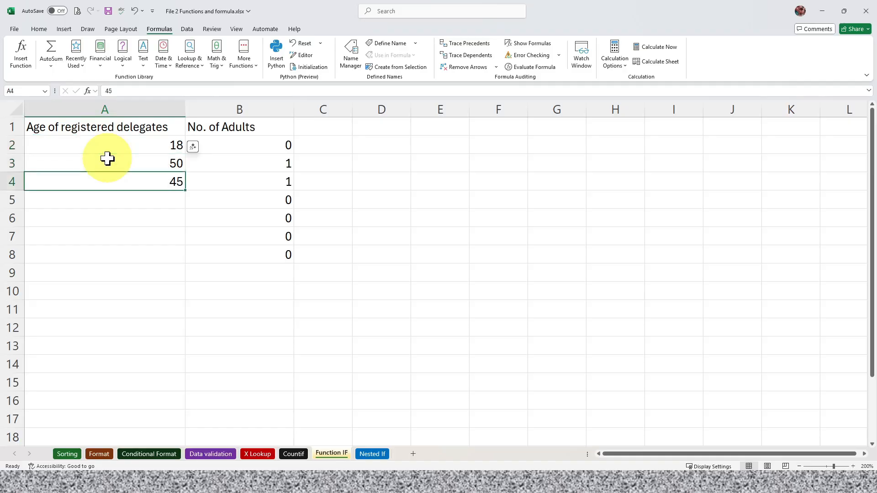
{"action": "key", "text": "Down"}
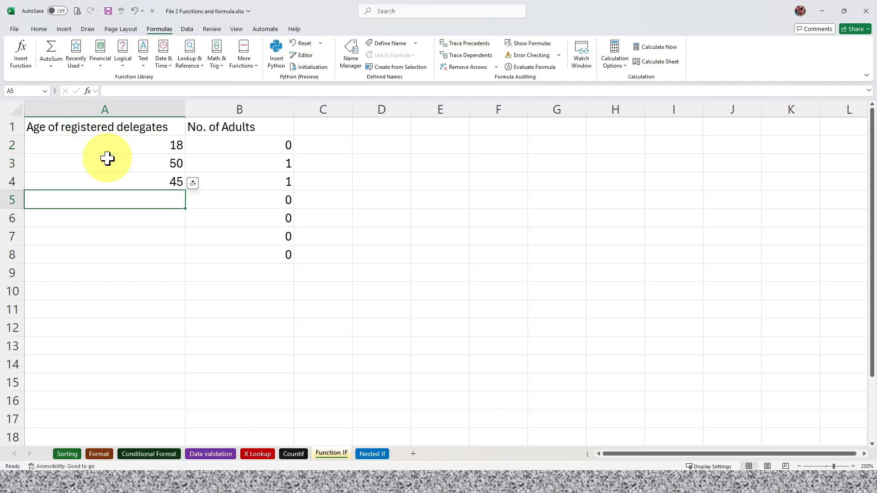
{"action": "key", "text": "Up"}
{"action": "key", "text": "Up"}
{"action": "key", "text": "Up"}
{"action": "key", "text": "Right"}
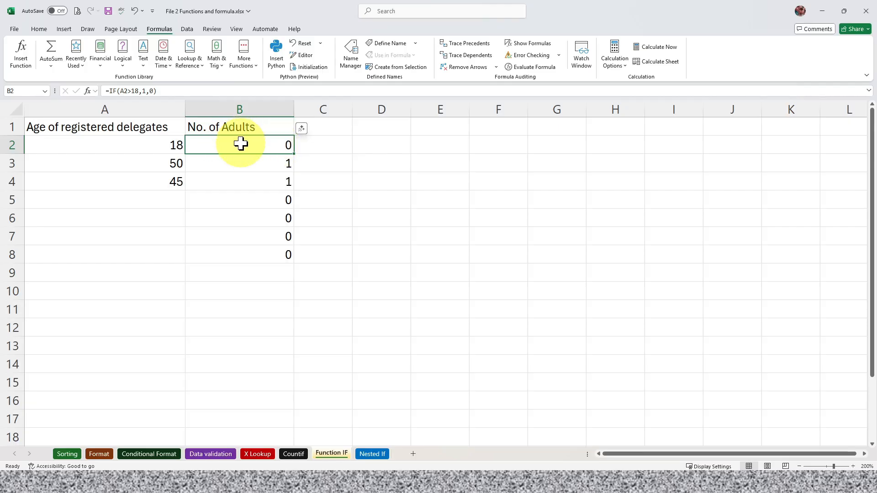
- Clear the existing formulas from B2:B8 under No. of Adults and select B2
{"action": "left_click_drag", "start_coordinate": [240, 144], "coordinate": [263, 247]}
{"action": "key", "text": "Delete"}
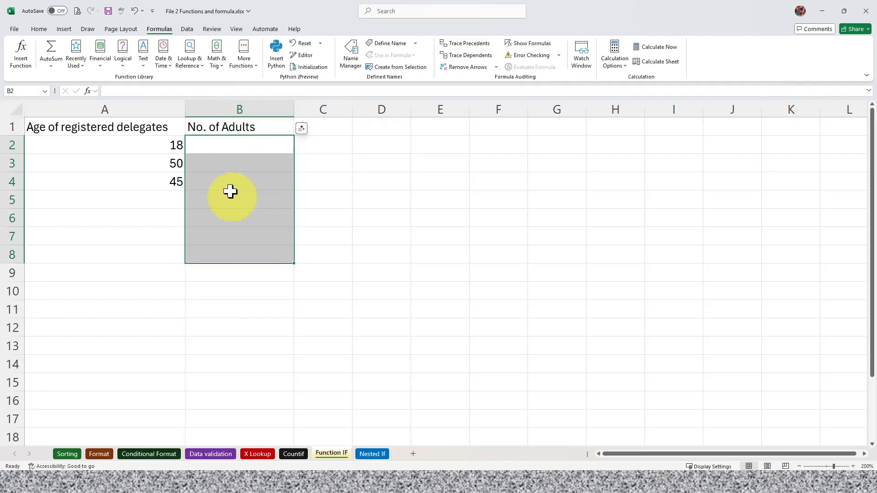
{"action": "left_click", "coordinate": [229, 143]}
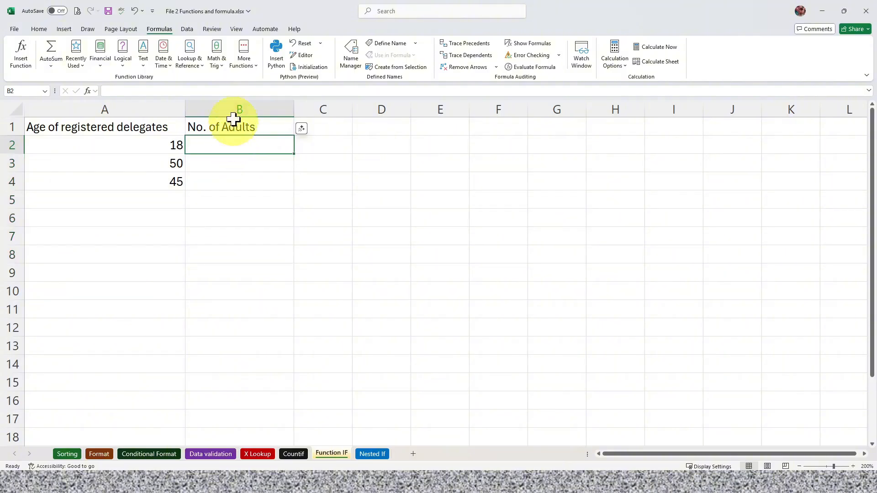
- Insert an IF function in B2 that tests A2>18 and returns 1 if true and 0 if false
{"action": "left_click", "coordinate": [117, 64]}
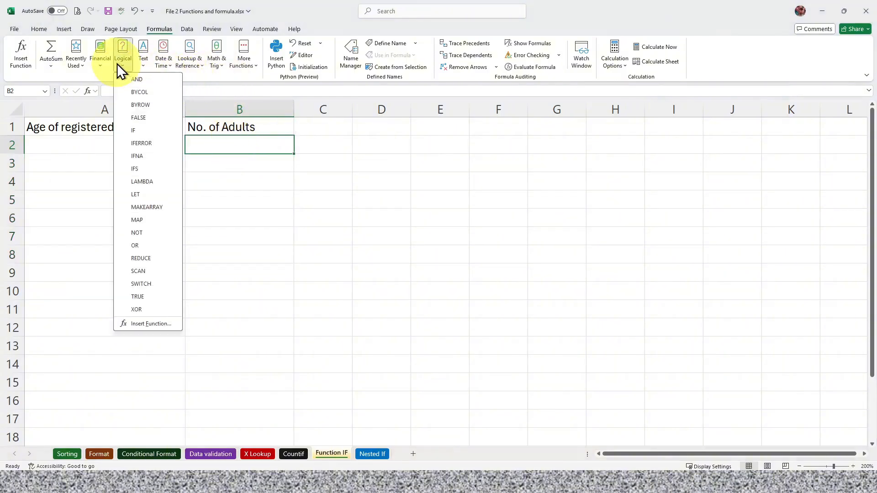
{"action": "left_click", "coordinate": [150, 132]}
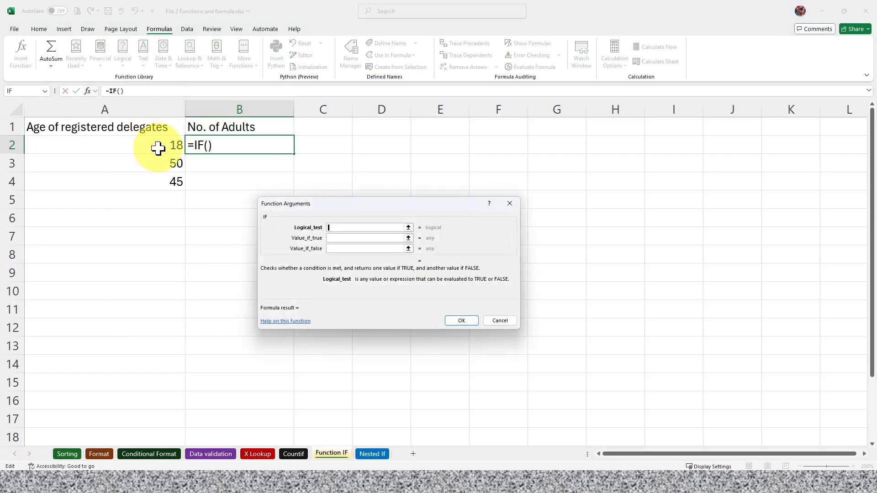
{"action": "left_click", "coordinate": [124, 145]}
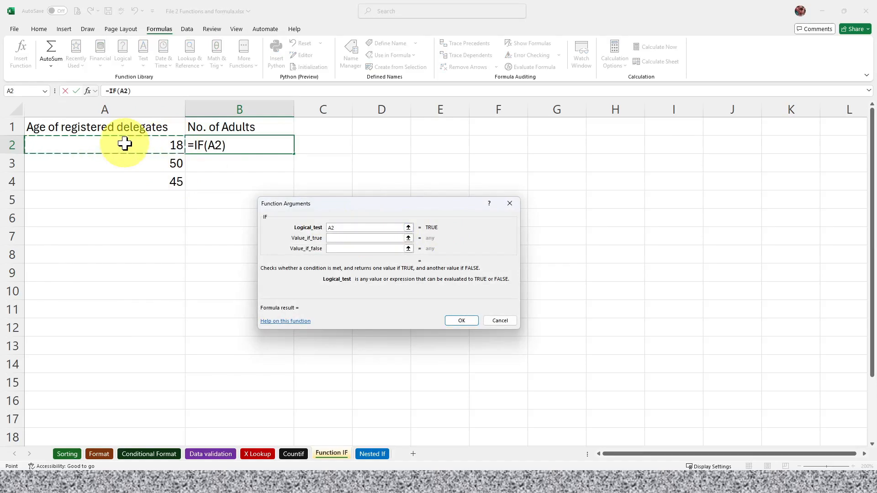
{"action": "type", "text": ">"}
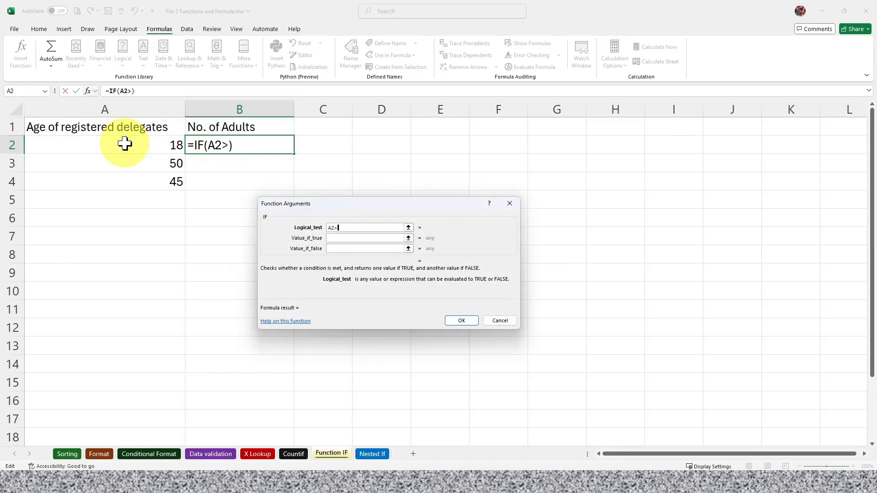
{"action": "type", "text": "18"}
{"action": "left_click", "coordinate": [351, 238]}
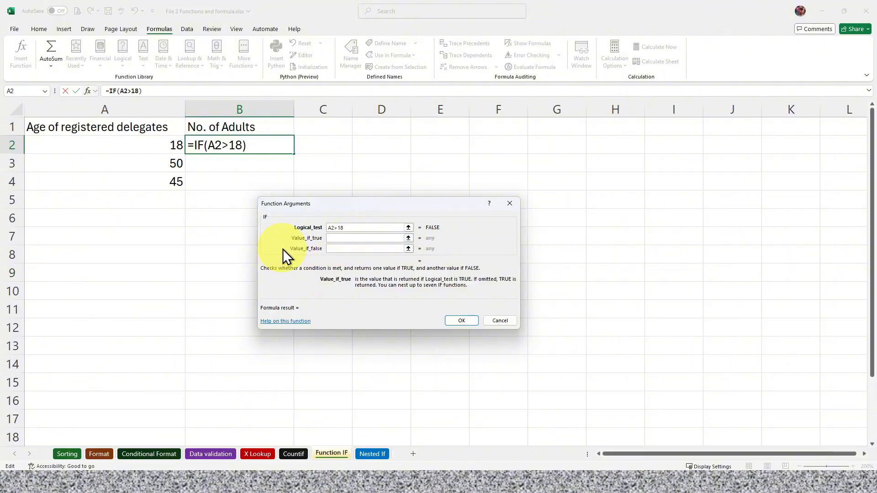
{"action": "type", "text": "1"}
{"action": "left_click", "coordinate": [368, 249]}
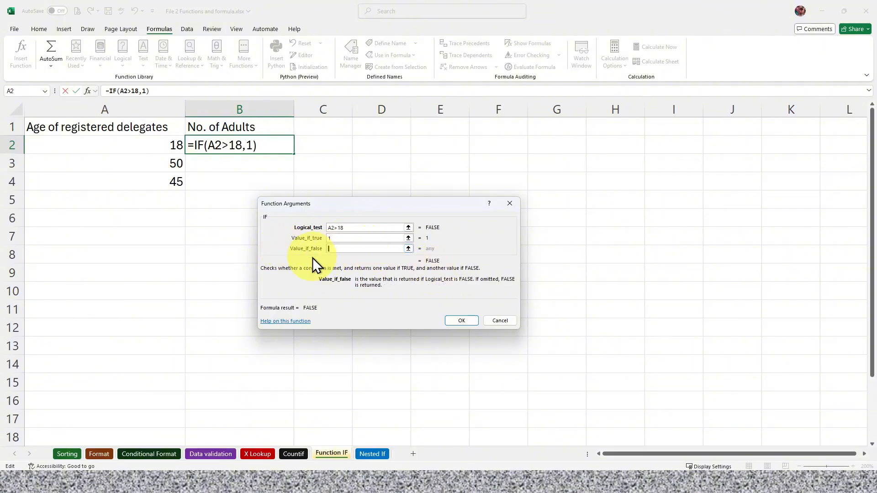
{"action": "type", "text": "0"}
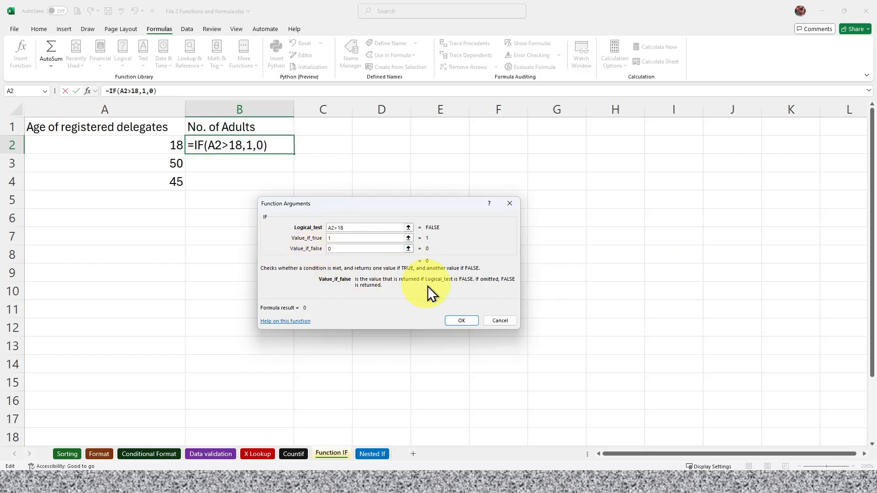
{"action": "left_click", "coordinate": [462, 320]}
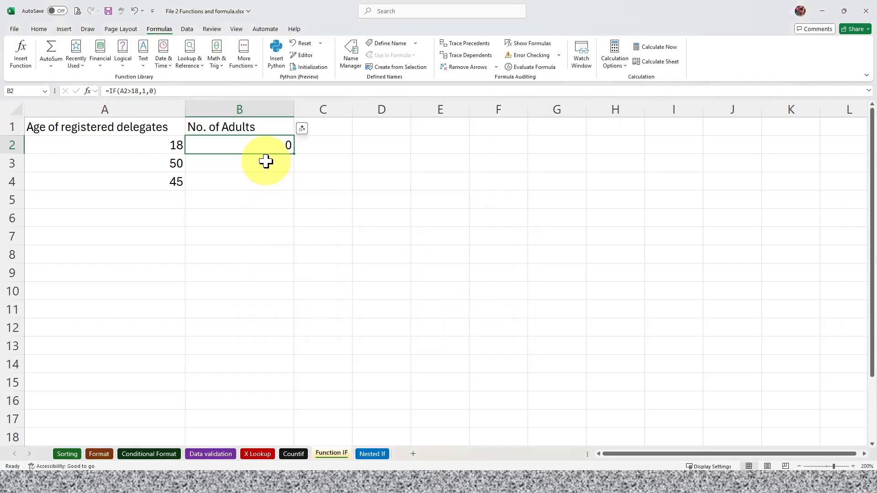
- Fill the IF formula from B2 down through B7 in the No. of Adults column
{"action": "left_click", "coordinate": [162, 144]}
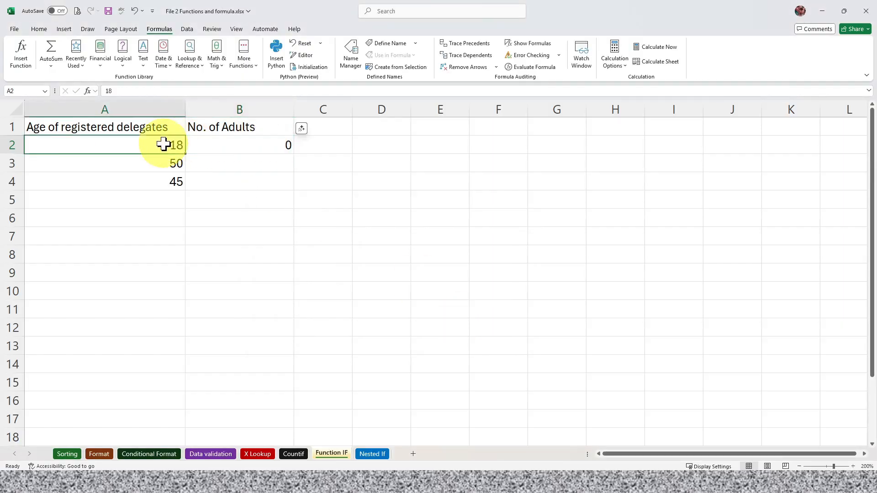
{"action": "left_click", "coordinate": [235, 144]}
{"action": "left_click_drag", "start_coordinate": [294, 153], "coordinate": [295, 242]}
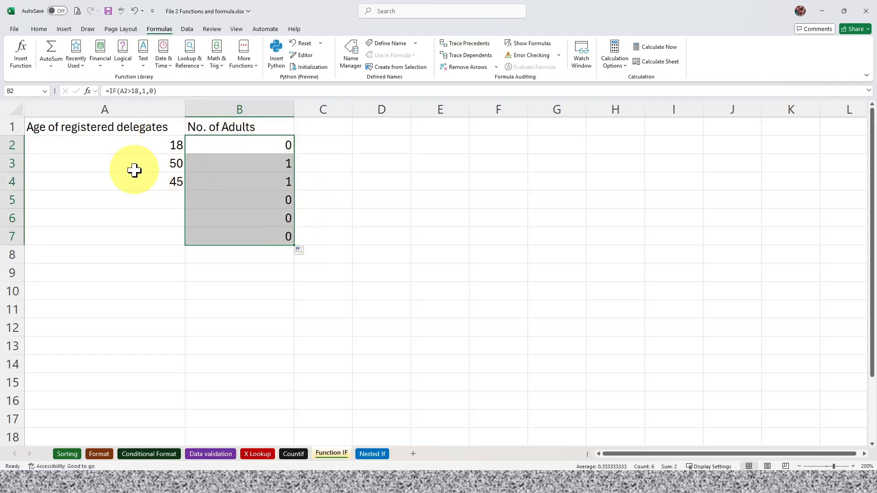
- Add the delegate ages 12, 69 and 19 in A5:A7 and check the No. of Adults column beside them
{"action": "left_click", "coordinate": [151, 202]}
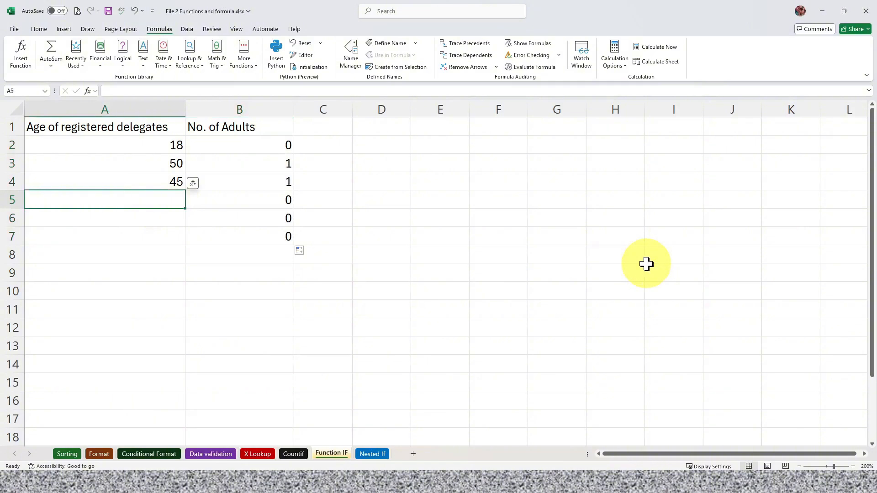
{"action": "type", "text": "12"}
{"action": "key", "text": "Return"}
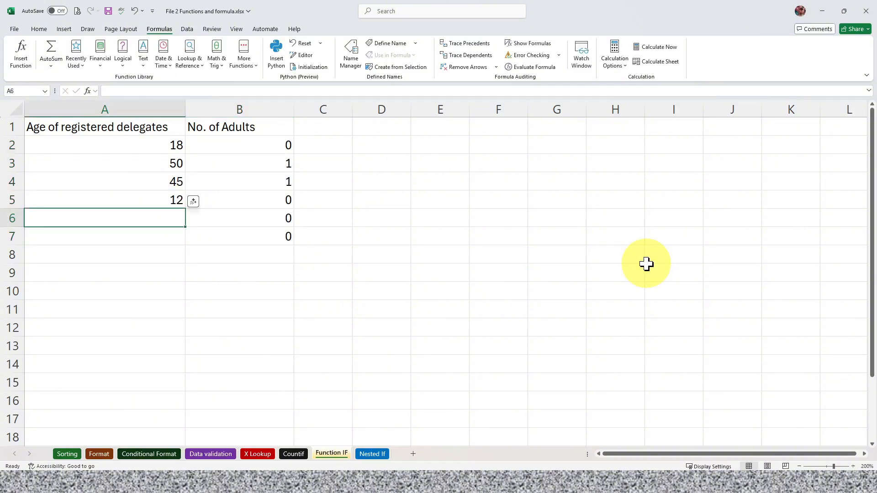
{"action": "type", "text": "69"}
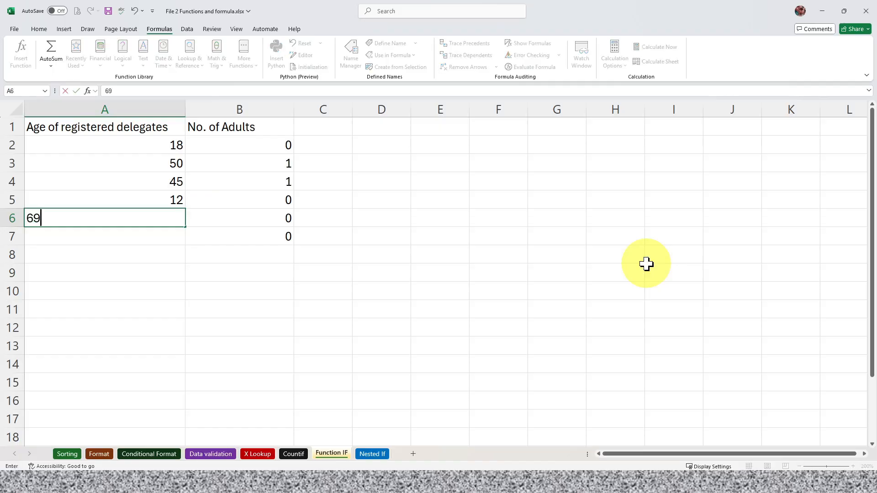
{"action": "key", "text": "Return"}
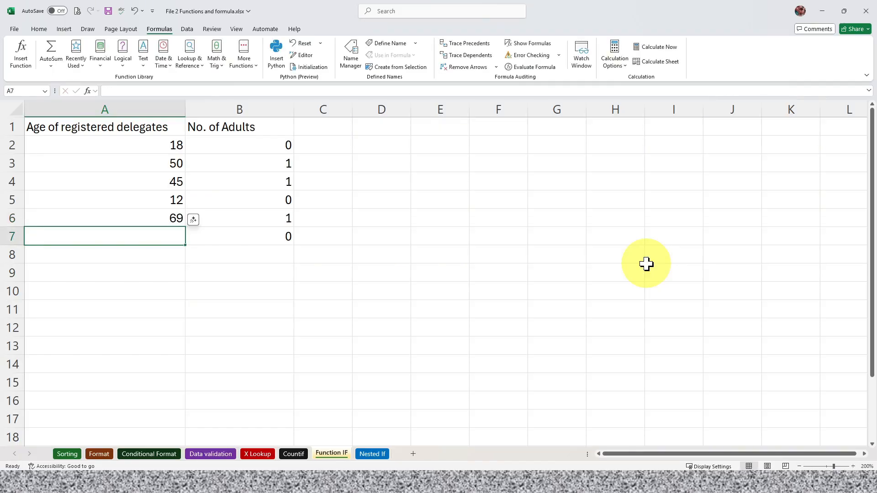
{"action": "type", "text": "19"}
{"action": "key", "text": "Return"}
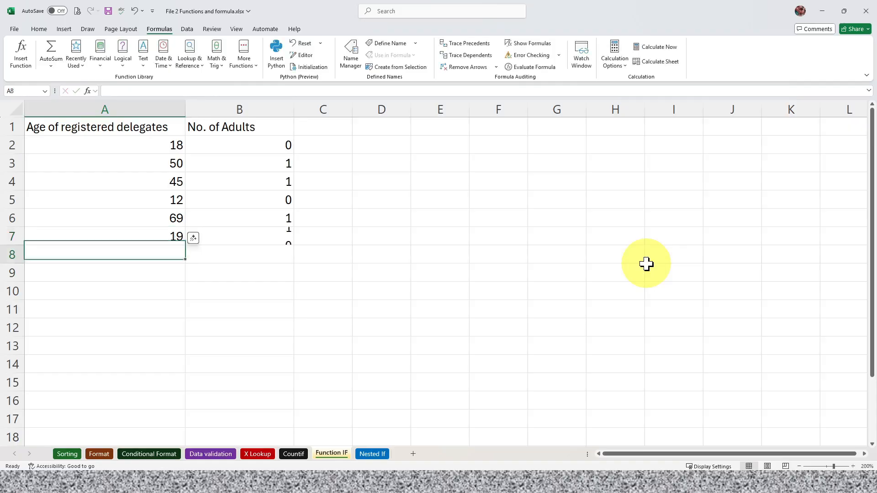
{"action": "key", "text": "Right"}
{"action": "key", "text": "Up"}
{"action": "key", "text": "Up"}
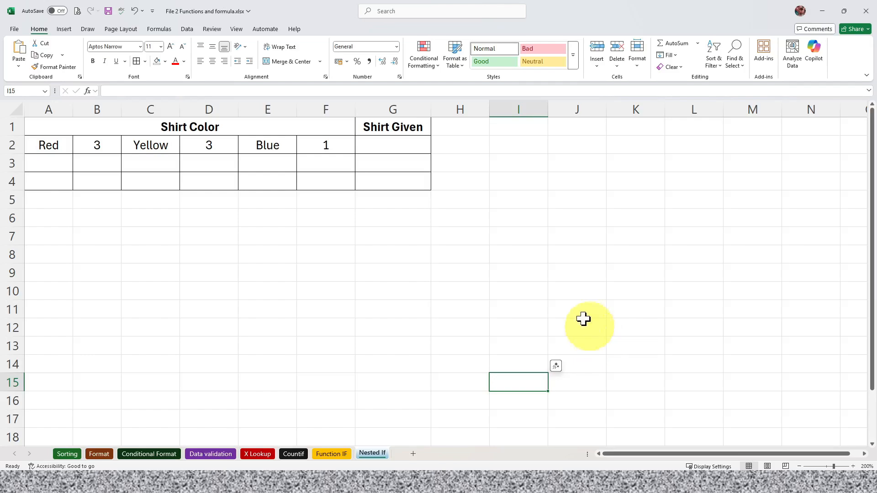
- Start an IFS function in G2 under Shirt Given with the first test B2>0 returning A2
{"action": "left_click", "coordinate": [395, 141]}
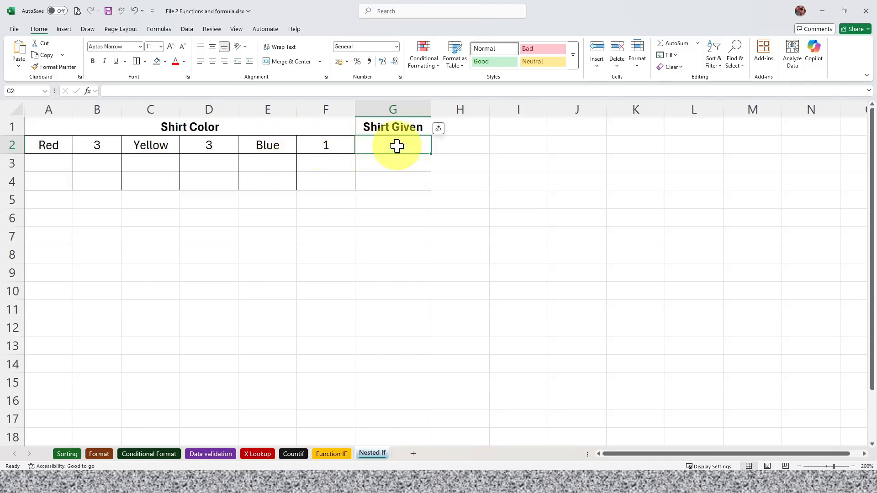
{"action": "left_click", "coordinate": [157, 31]}
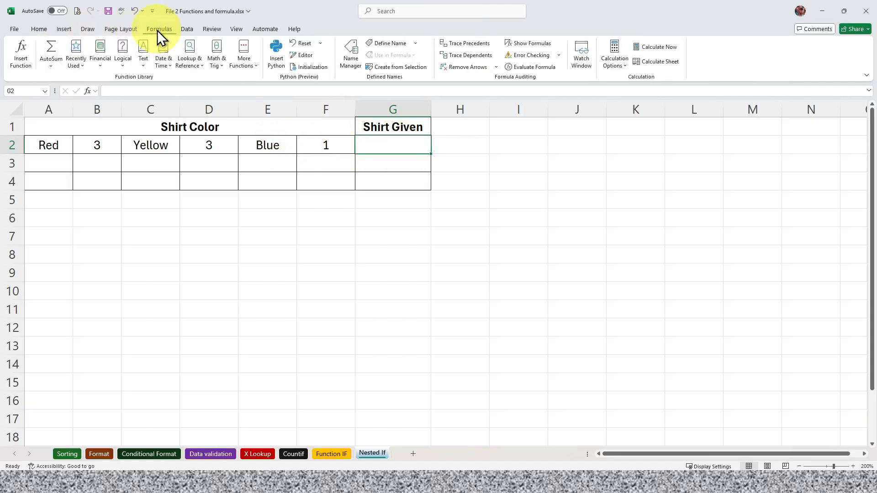
{"action": "left_click", "coordinate": [121, 57]}
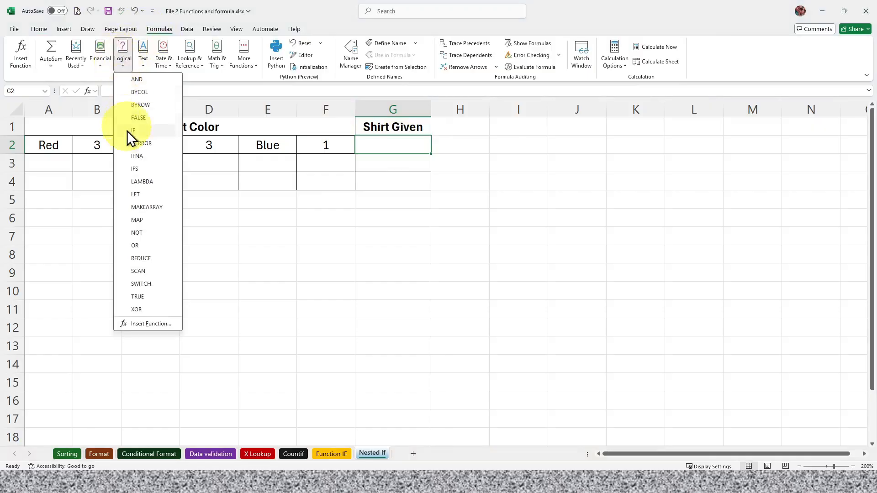
{"action": "left_click", "coordinate": [141, 169]}
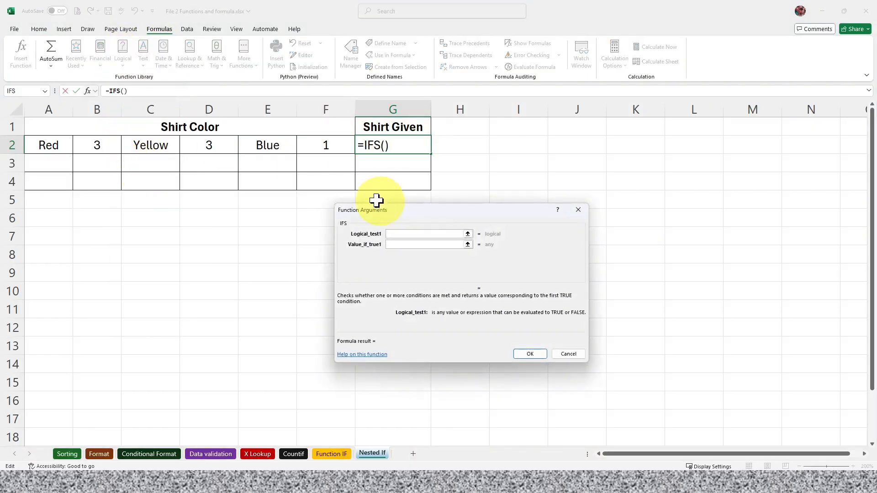
{"action": "left_click", "coordinate": [93, 146]}
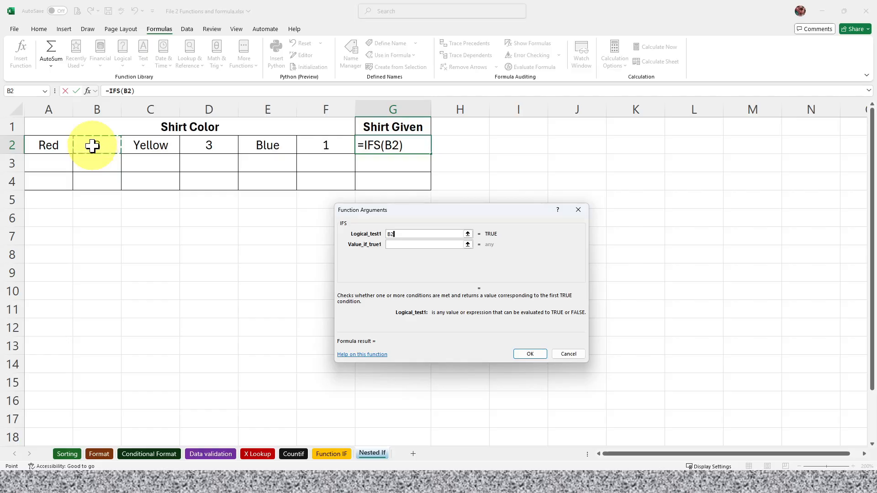
{"action": "type", "text": ">0"}
{"action": "left_click", "coordinate": [406, 245]}
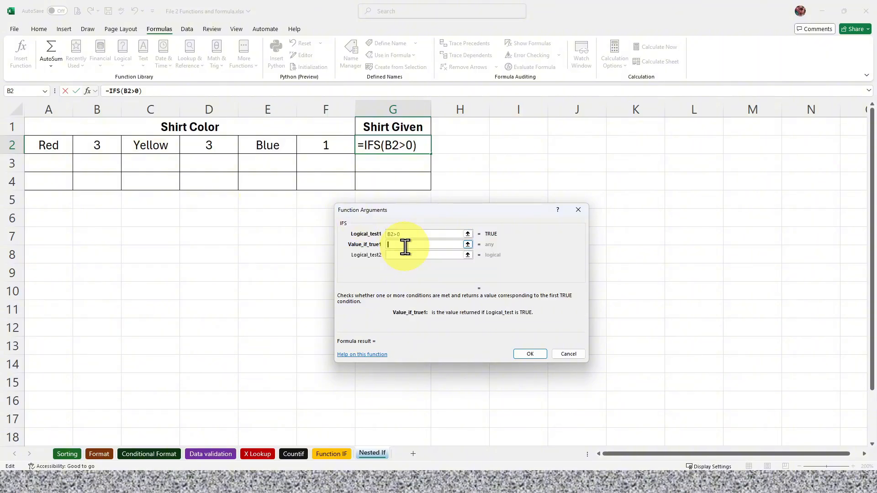
{"action": "left_click", "coordinate": [50, 146]}
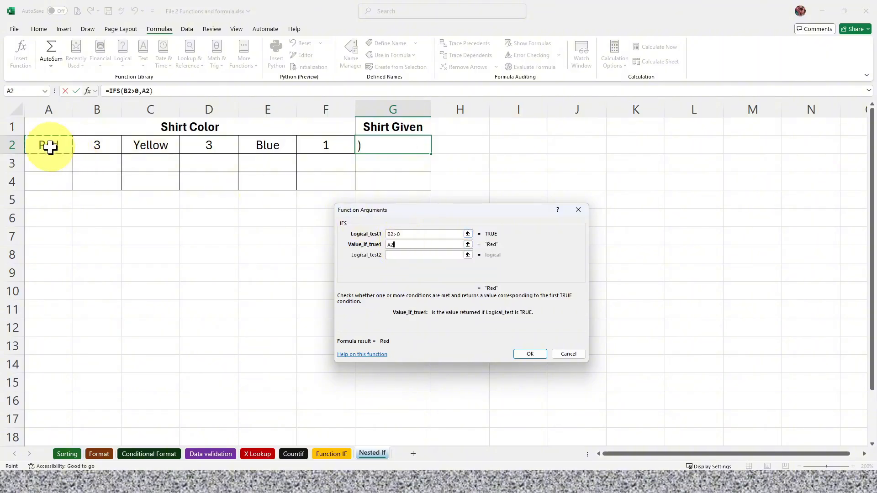
- Add a second condition to the IFS function, testing D2>0 and returning C2
{"action": "left_click", "coordinate": [401, 255]}
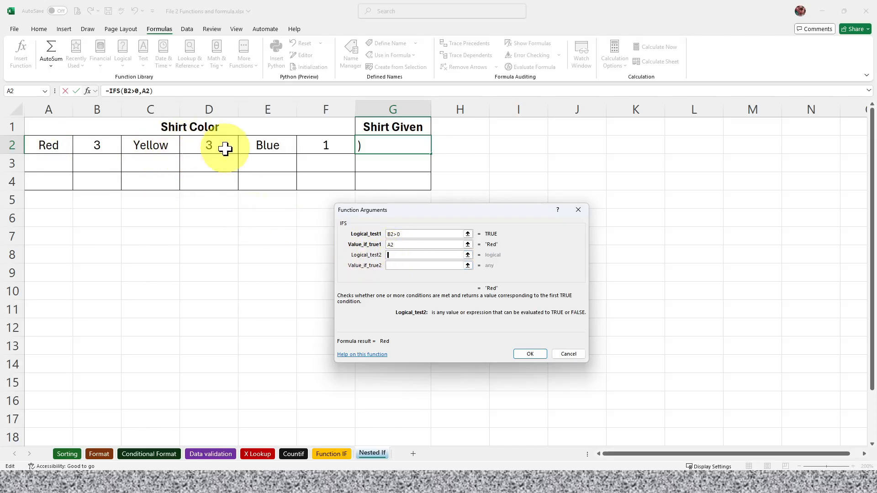
{"action": "left_click", "coordinate": [225, 148]}
{"action": "type", "text": ">0"}
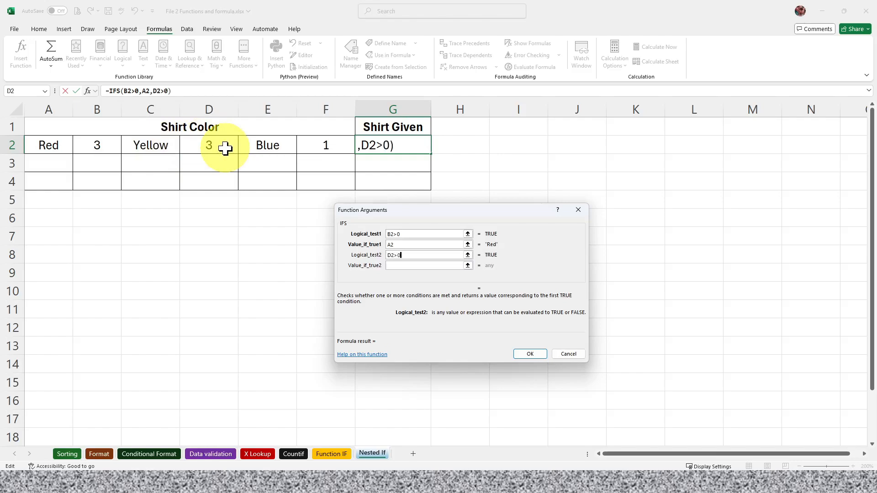
{"action": "left_click", "coordinate": [392, 265]}
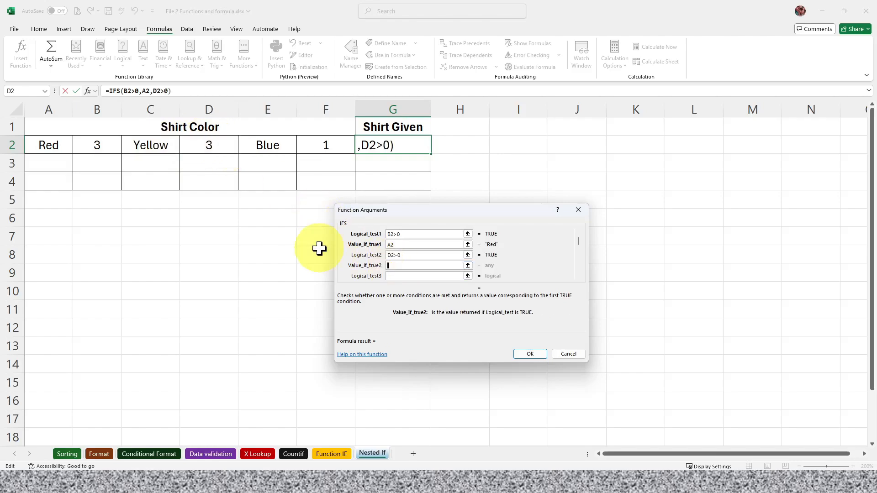
{"action": "left_click", "coordinate": [155, 145]}
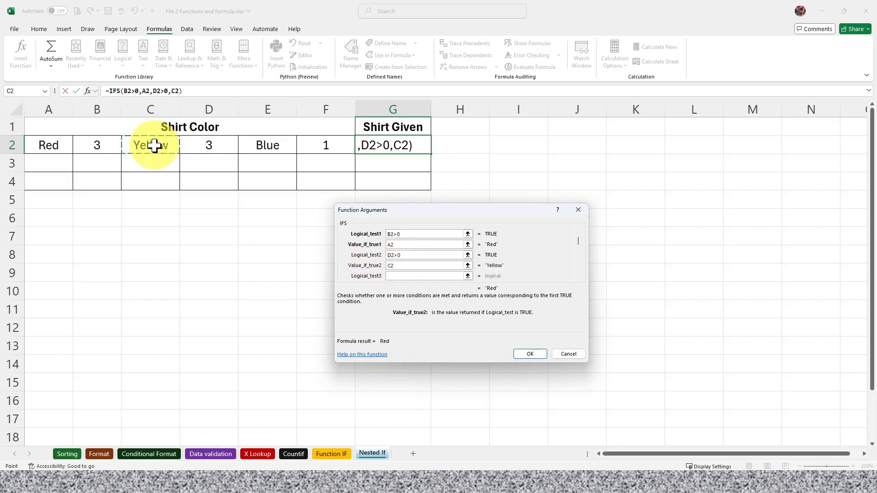
- Complete the IFS formula with a third test F2>0 returning +E2, and check G2 against the red shirt count in B2
{"action": "left_click", "coordinate": [419, 276]}
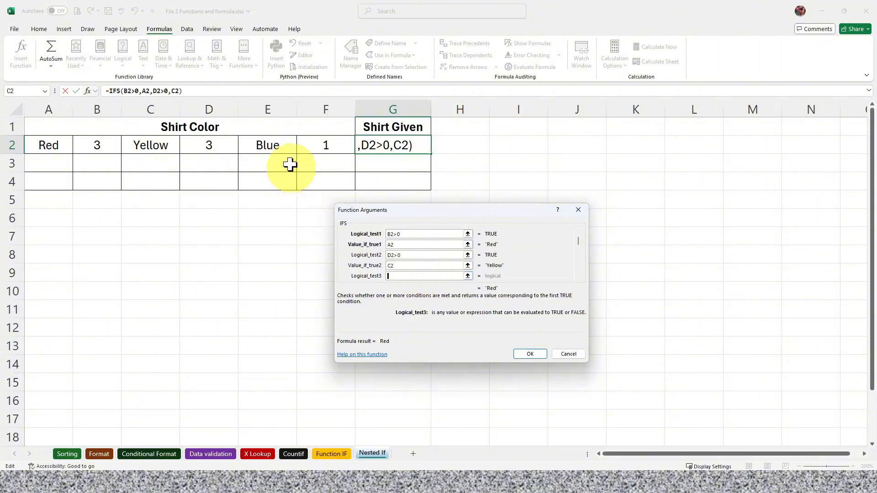
{"action": "left_click", "coordinate": [315, 146]}
{"action": "type", "text": ">0"}
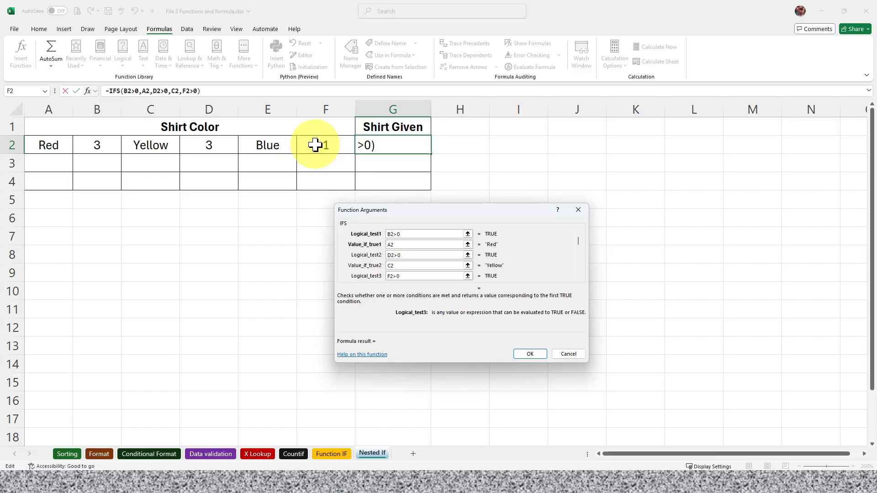
{"action": "key", "text": "Tab"}
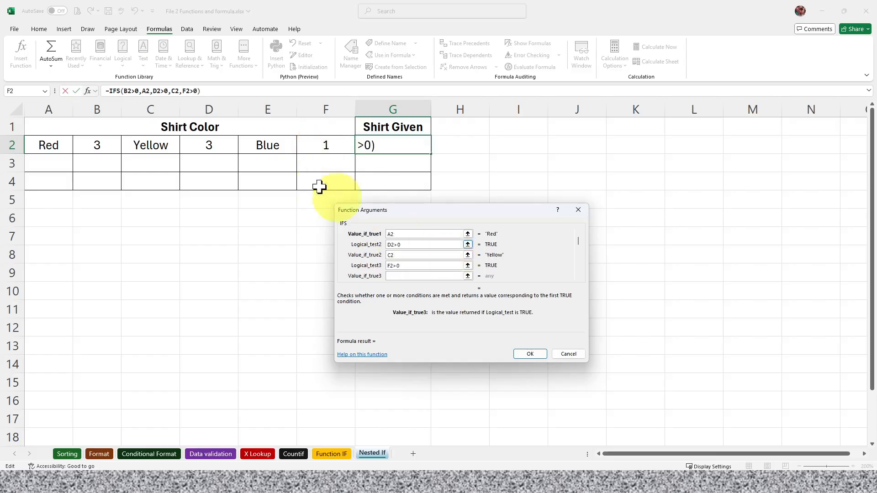
{"action": "type", "text": "+"}
{"action": "left_click", "coordinate": [270, 145]}
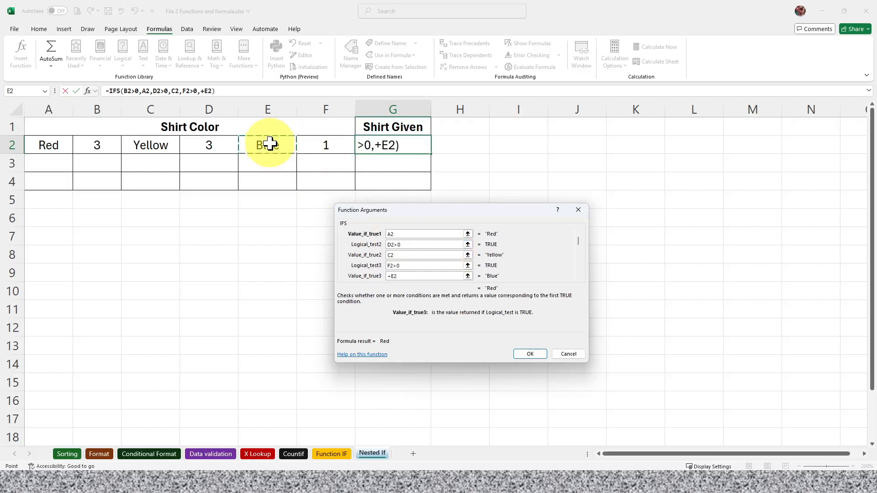
{"action": "left_click", "coordinate": [529, 354]}
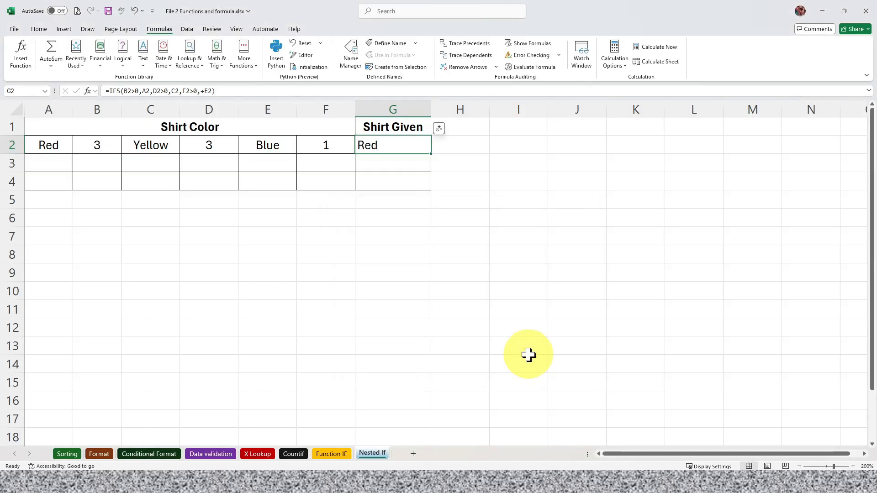
{"action": "left_click", "coordinate": [399, 149]}
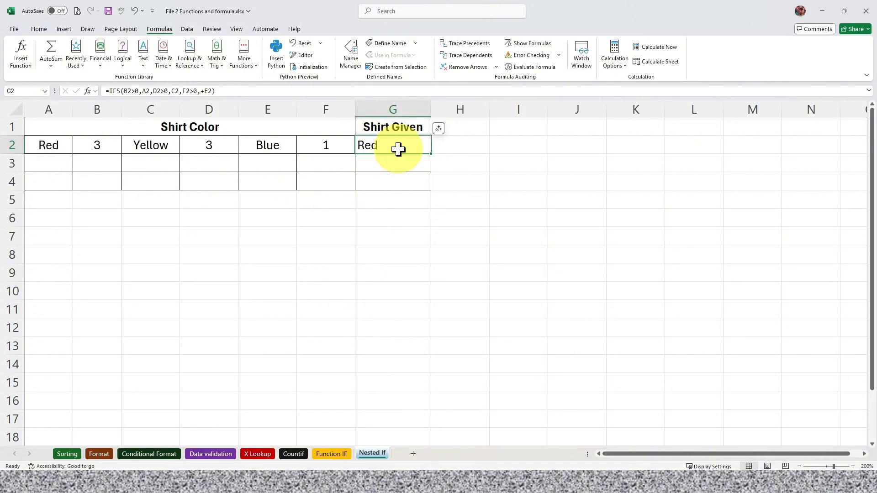
{"action": "left_click", "coordinate": [88, 145]}
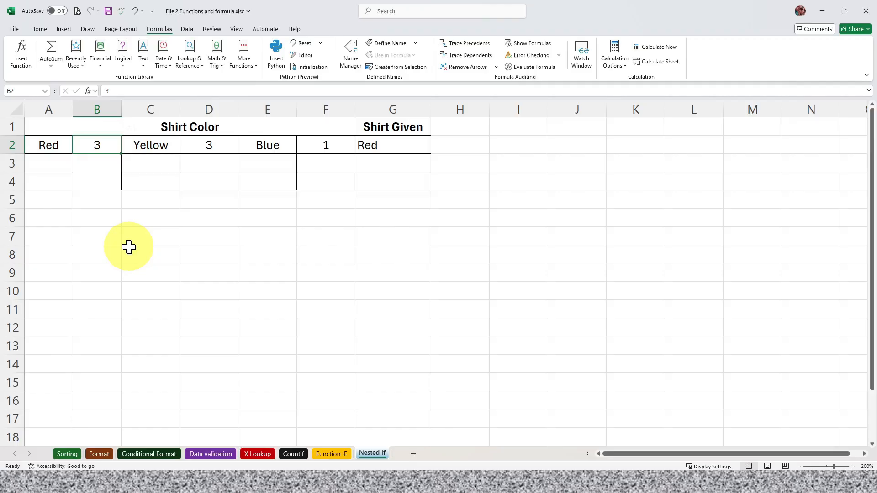
{"action": "left_click", "coordinate": [387, 140]}
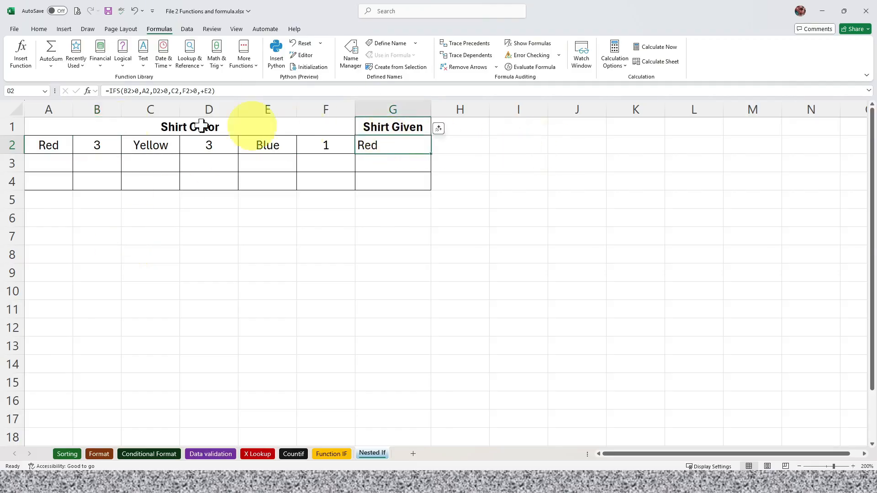
- Set the red shirt count in B2 and the yellow count in D2 to 0, checking Shirt Given after each change
{"action": "left_click", "coordinate": [88, 143]}
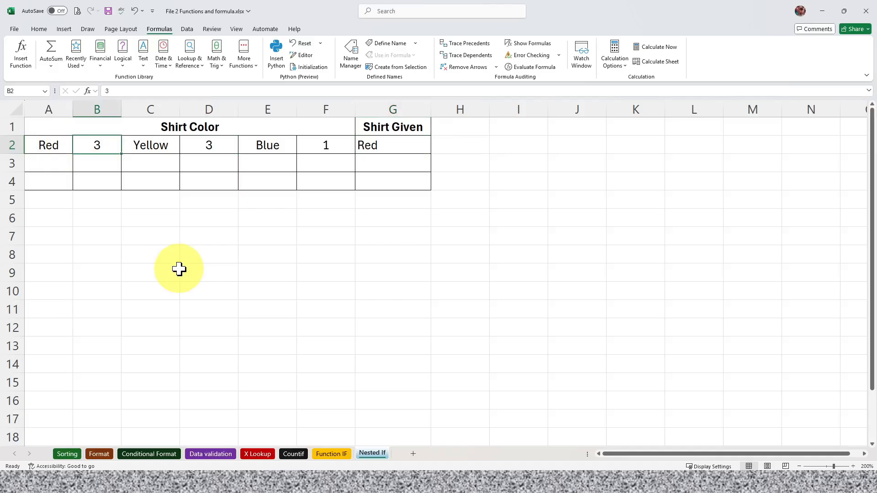
{"action": "type", "text": "0"}
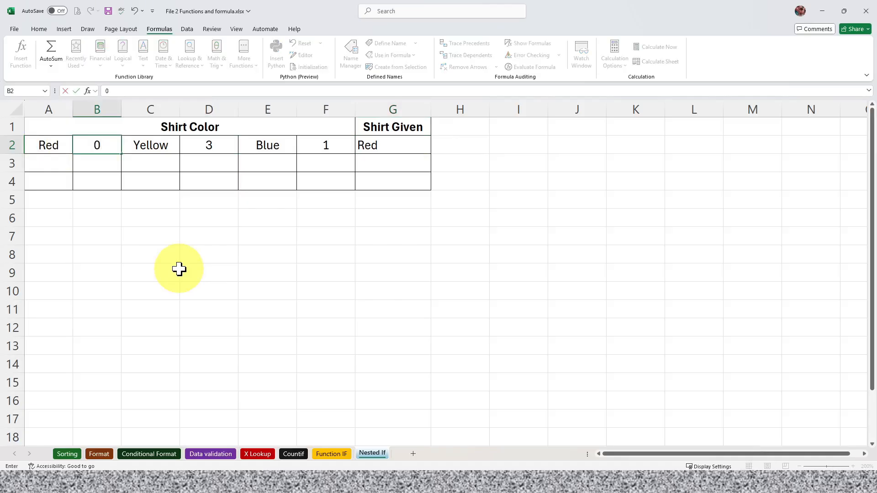
{"action": "key", "text": "Return"}
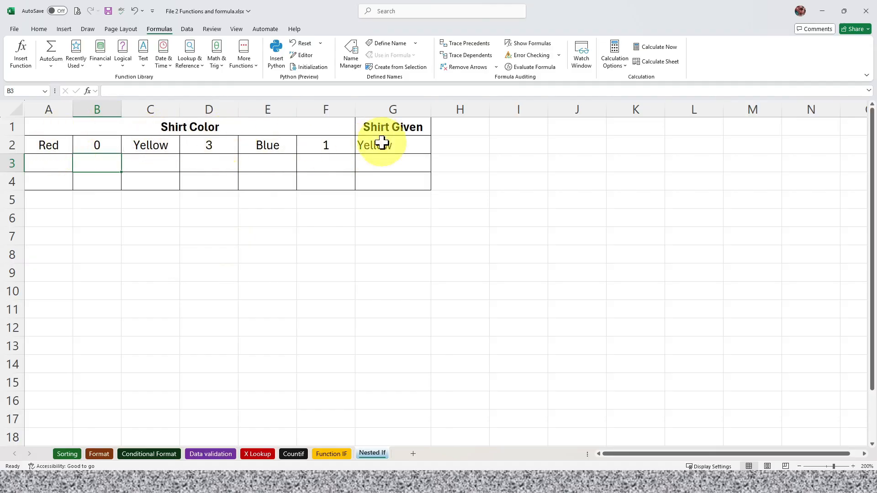
{"action": "left_click", "coordinate": [206, 143]}
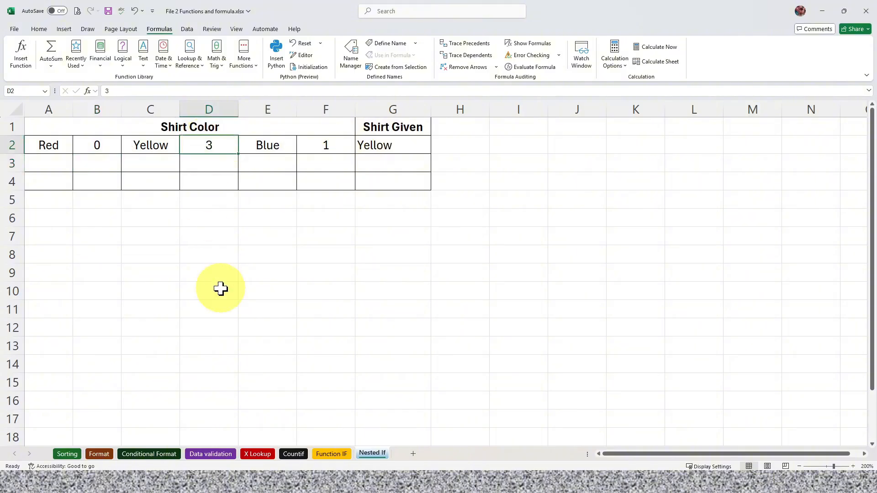
{"action": "type", "text": "0"}
{"action": "key", "text": "Return"}
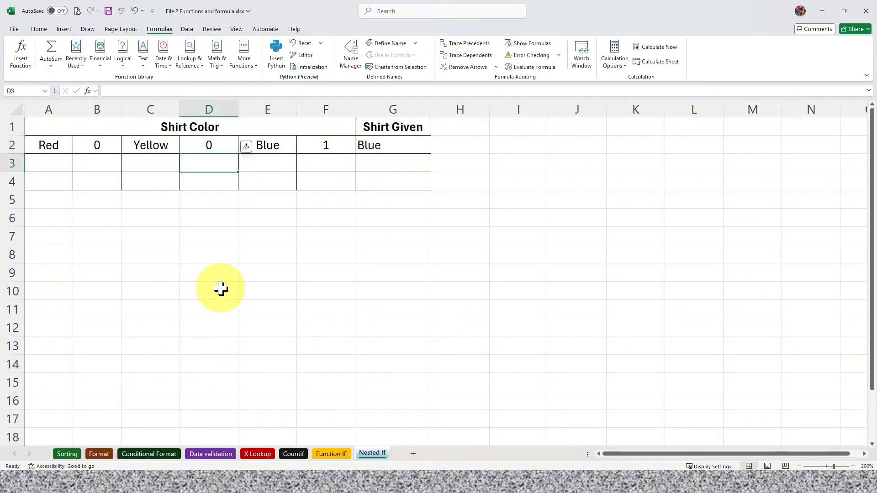
- Set the red shirt count in B2 to 1 and check the Shirt Given result in G2
{"action": "left_click", "coordinate": [102, 143]}
{"action": "type", "text": "1"}
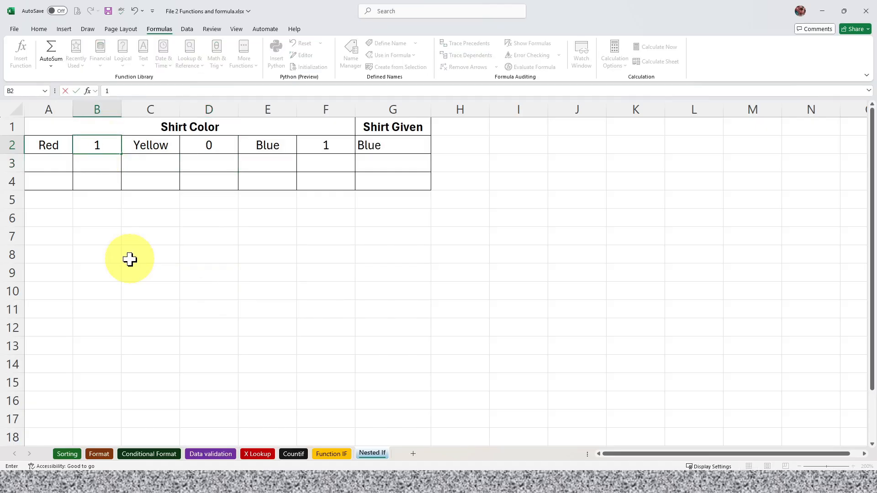
{"action": "key", "text": "Return"}
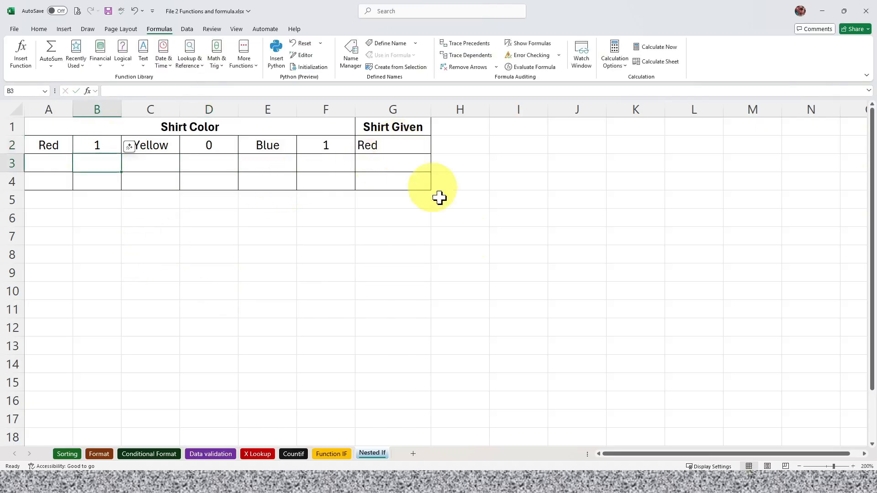
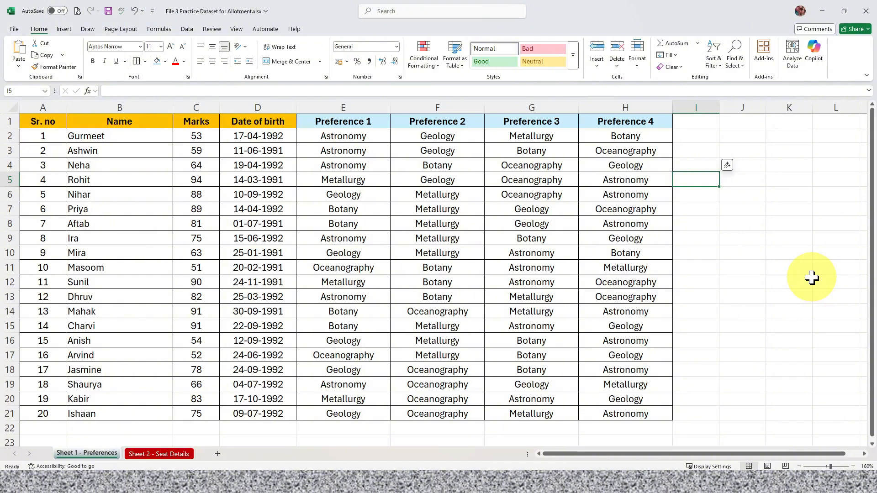
- Review the branches, departments and total seats on the Seat Details sheet of the practice allotment workbook
{"action": "left_click", "coordinate": [177, 453]}
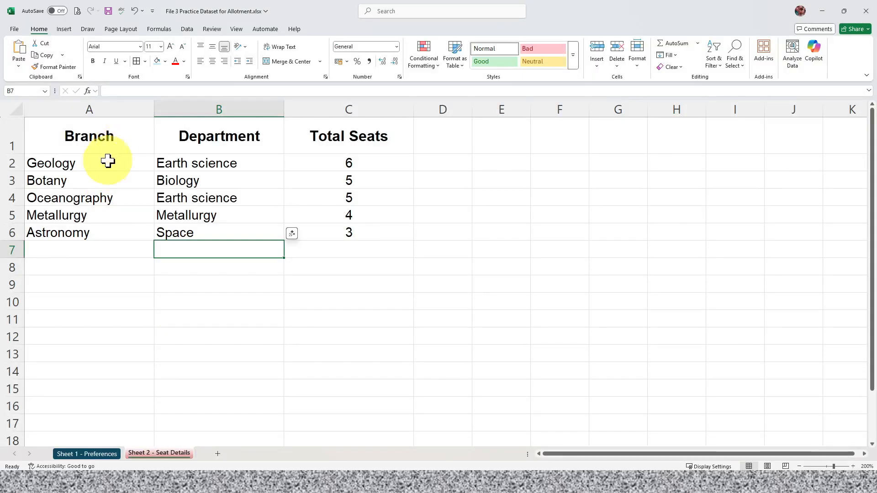
{"action": "left_click_drag", "start_coordinate": [108, 161], "coordinate": [114, 232]}
{"action": "left_click_drag", "start_coordinate": [186, 168], "coordinate": [202, 235]}
{"action": "left_click_drag", "start_coordinate": [332, 169], "coordinate": [335, 233]}
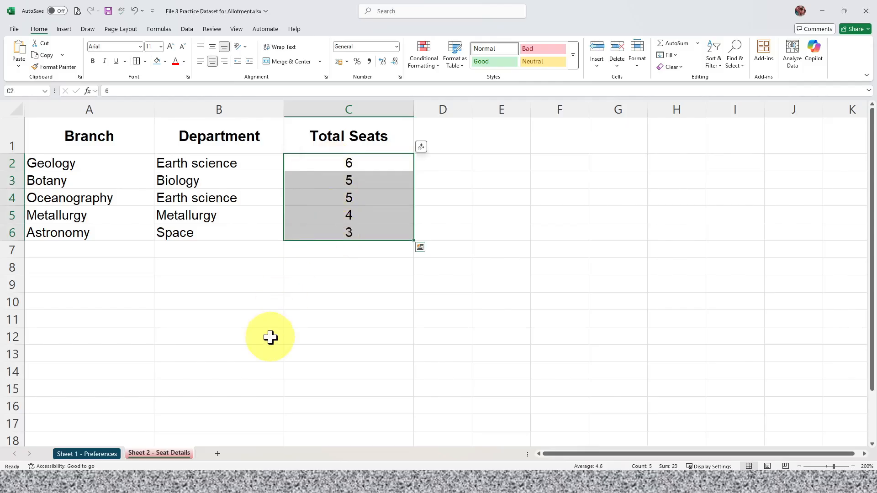
- Examine the candidates' names, marks, other details and four preference columns on the Preferences sheet
{"action": "left_click", "coordinate": [103, 454]}
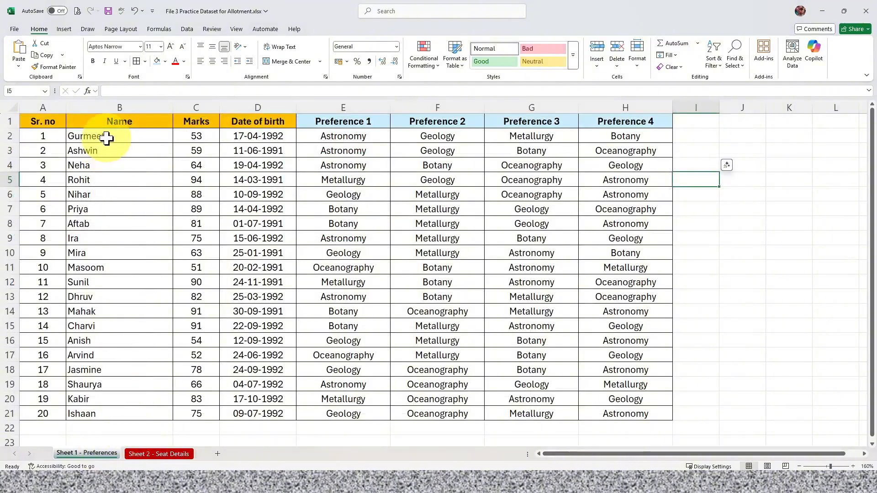
{"action": "left_click_drag", "start_coordinate": [114, 136], "coordinate": [153, 414]}
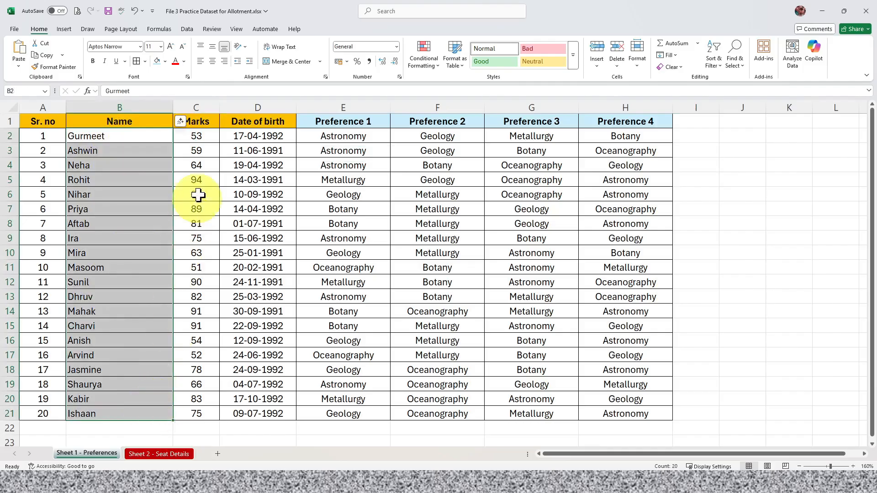
{"action": "left_click_drag", "start_coordinate": [202, 136], "coordinate": [216, 414]}
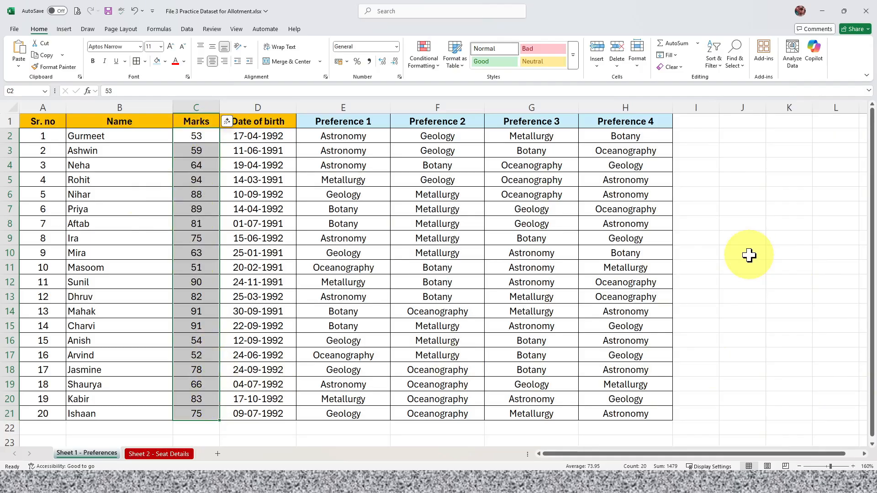
{"action": "left_click", "coordinate": [85, 138]}
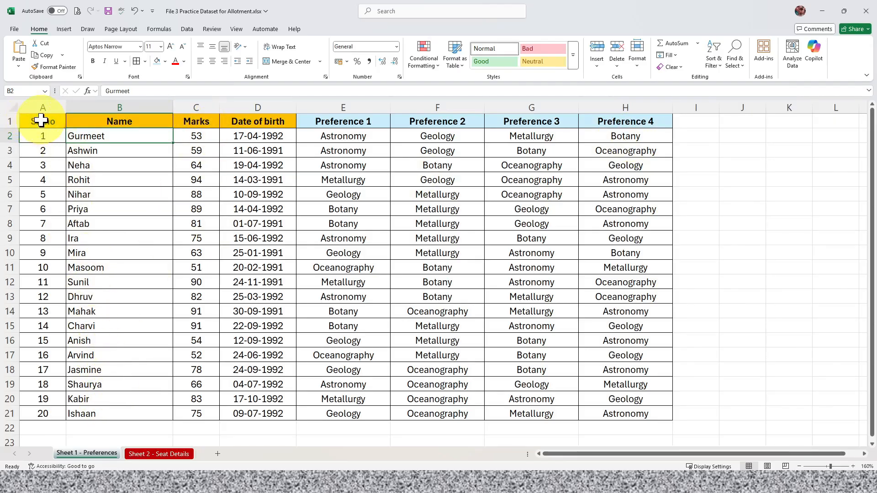
{"action": "left_click_drag", "start_coordinate": [30, 117], "coordinate": [276, 414]}
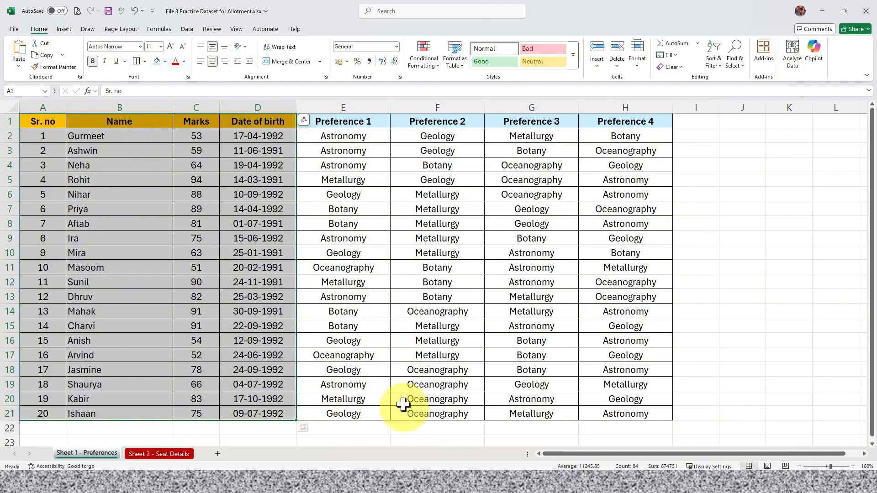
{"action": "left_click_drag", "start_coordinate": [335, 121], "coordinate": [621, 411]}
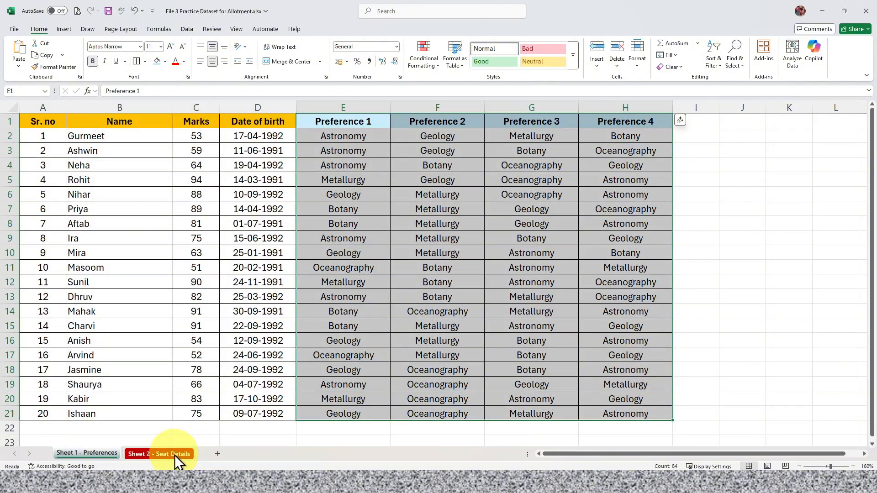
{"action": "left_click", "coordinate": [761, 241]}
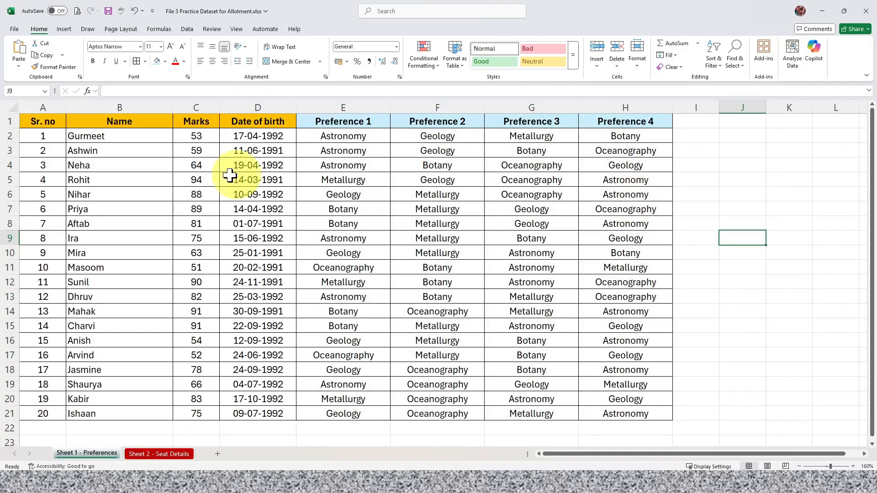
- Set up a custom sort of the whole preferences table A1:H21 by Marks, ordered Largest to Smallest
{"action": "left_click_drag", "start_coordinate": [59, 141], "coordinate": [608, 414]}
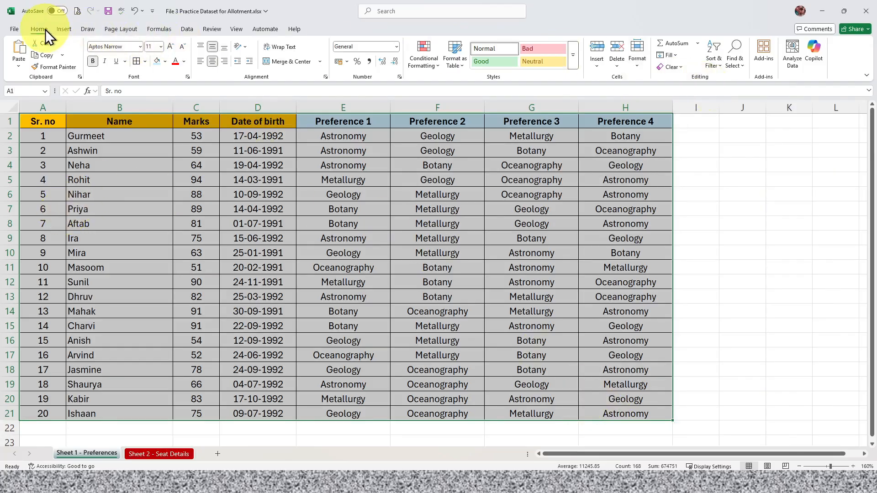
{"action": "left_click", "coordinate": [718, 62]}
{"action": "left_click", "coordinate": [727, 106]}
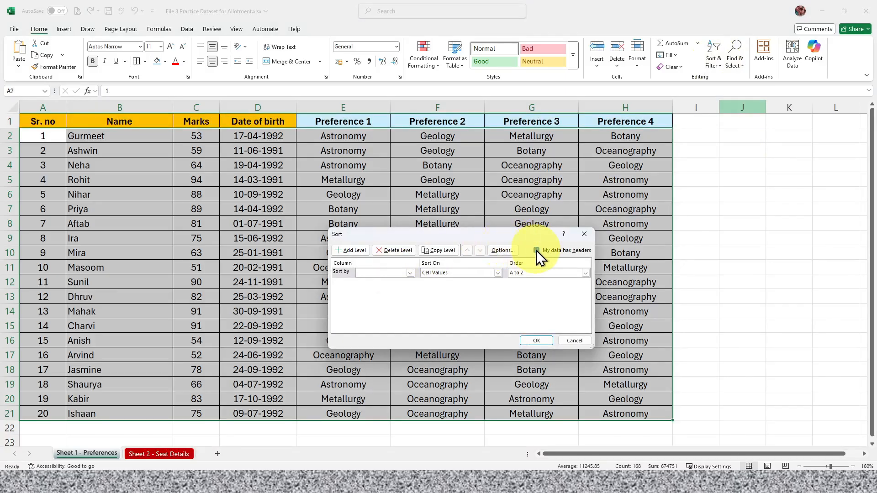
{"action": "left_click", "coordinate": [404, 273]}
{"action": "left_click", "coordinate": [389, 293]}
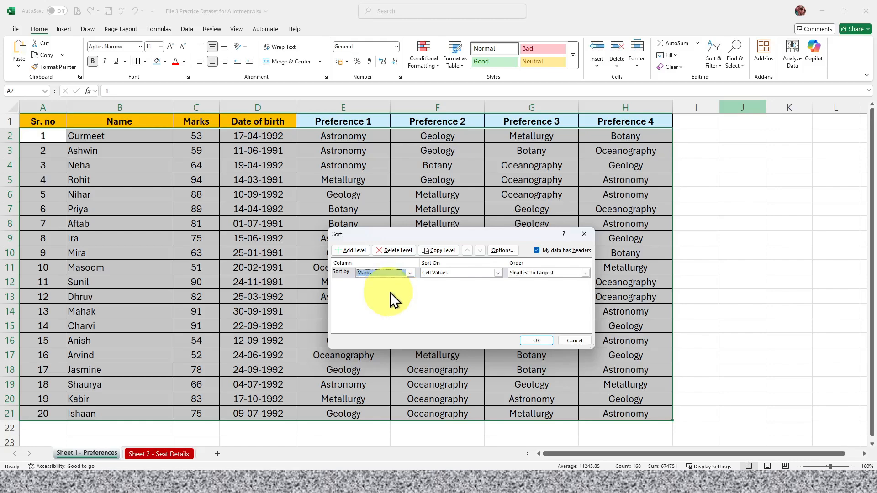
{"action": "left_click", "coordinate": [540, 273]}
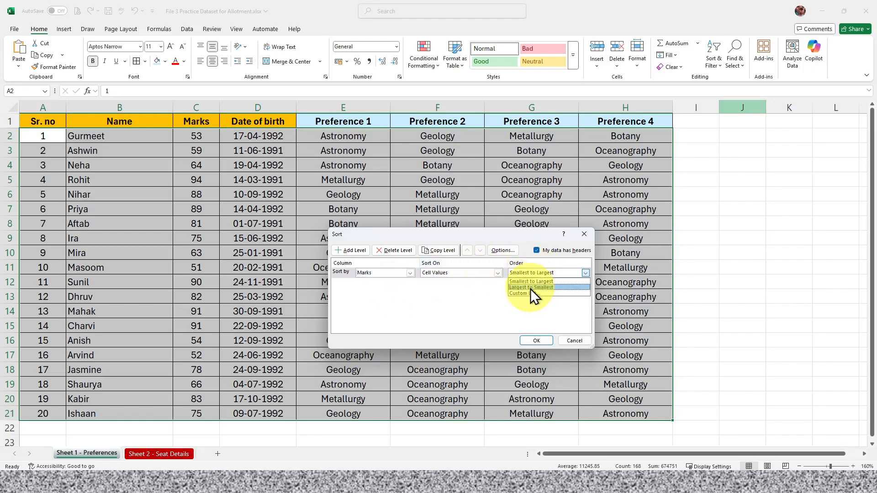
{"action": "left_click", "coordinate": [530, 288]}
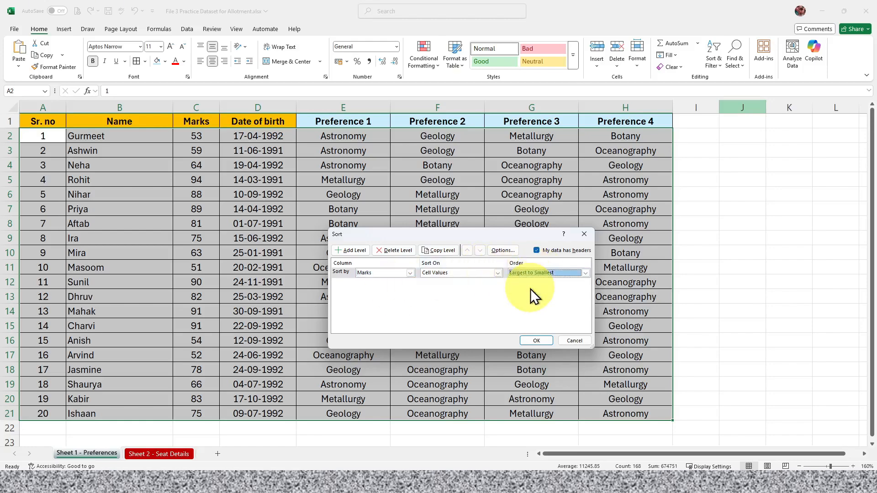
- Add Date of birth, Oldest to Newest, as the second sort level, apply the sort, and check the order of tied marks
{"action": "left_click", "coordinate": [355, 251]}
{"action": "left_click", "coordinate": [392, 284]}
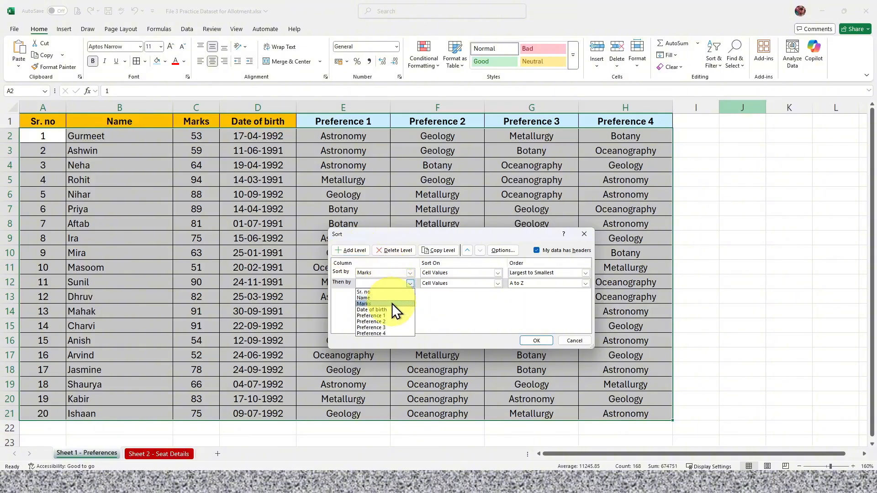
{"action": "left_click", "coordinate": [391, 310]}
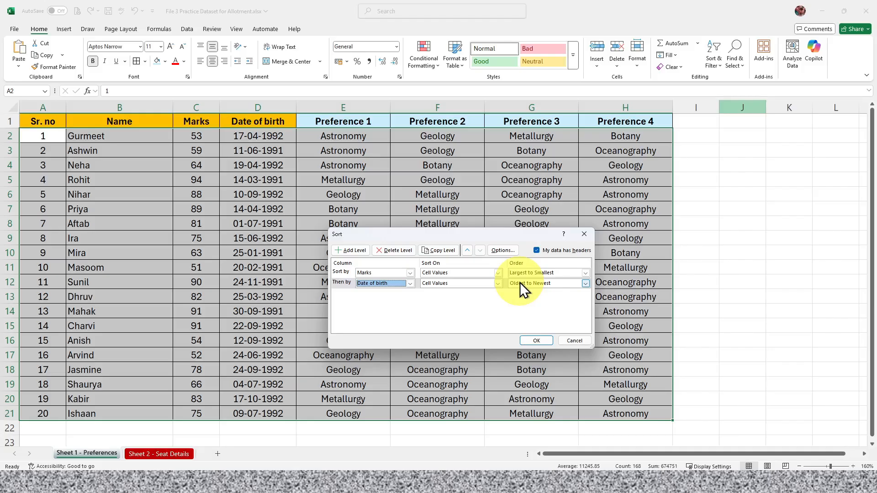
{"action": "left_click", "coordinate": [535, 341]}
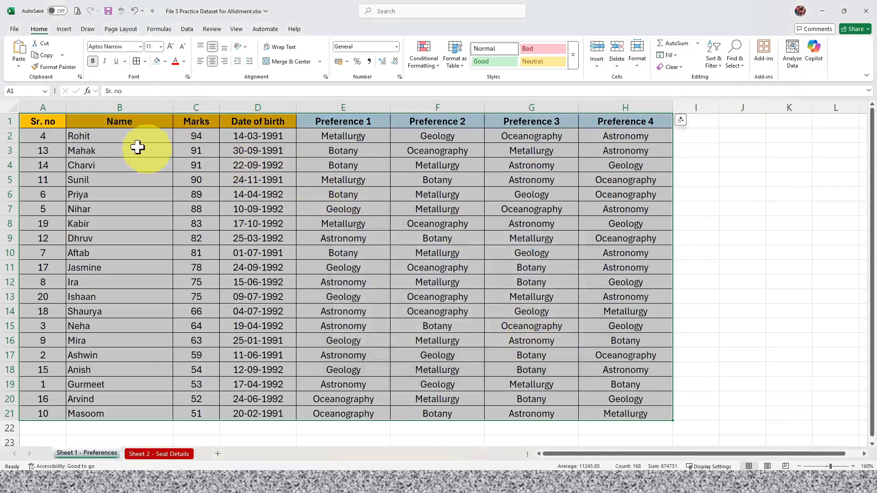
{"action": "left_click", "coordinate": [80, 135]}
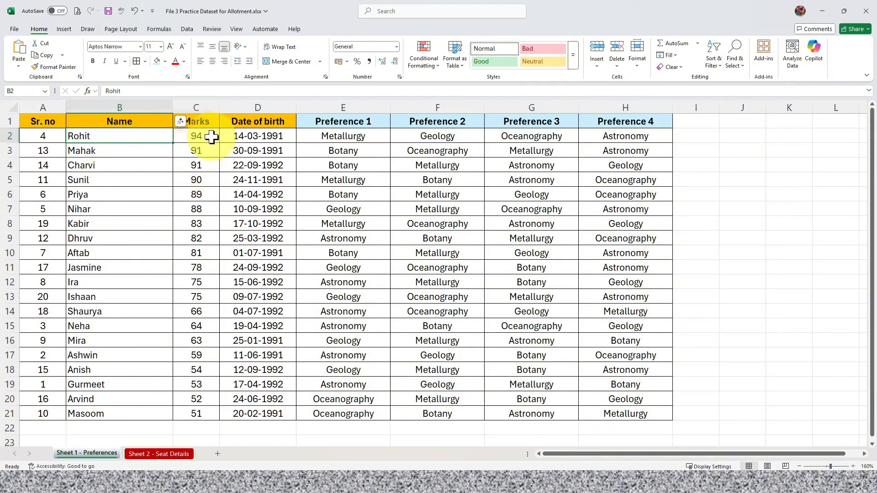
{"action": "left_click", "coordinate": [206, 165]}
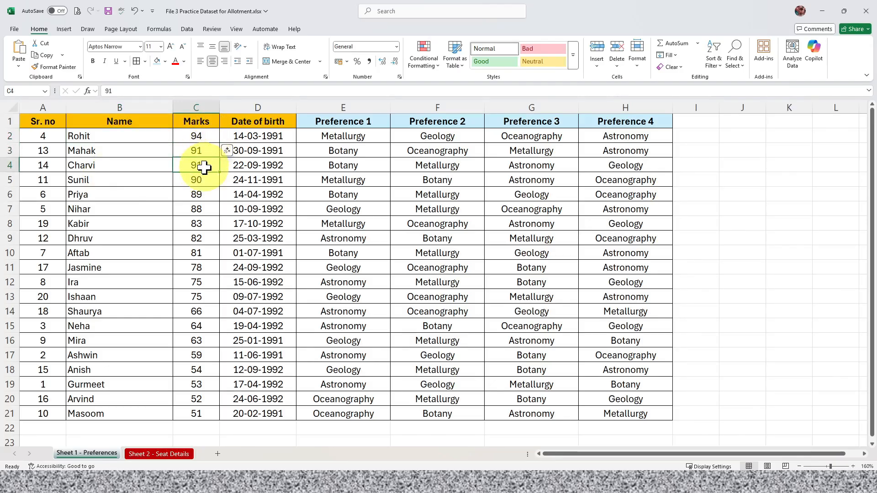
{"action": "left_click", "coordinate": [261, 148]}
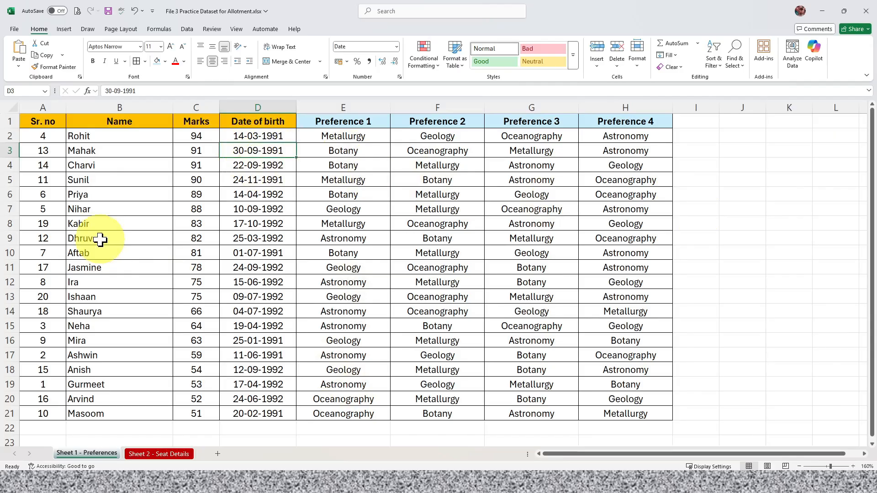
- Add the header "Allotted Seats" in cell D1 of the Seat Details sheet
{"action": "left_click", "coordinate": [165, 454]}
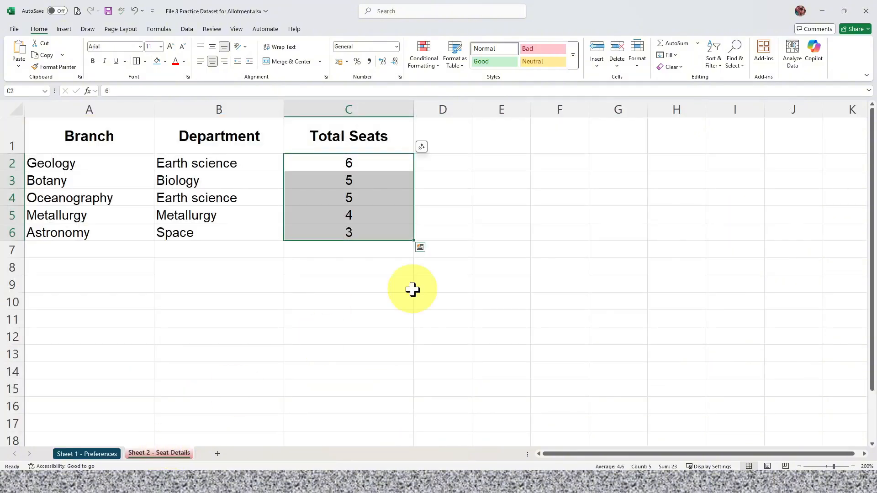
{"action": "left_click", "coordinate": [329, 288]}
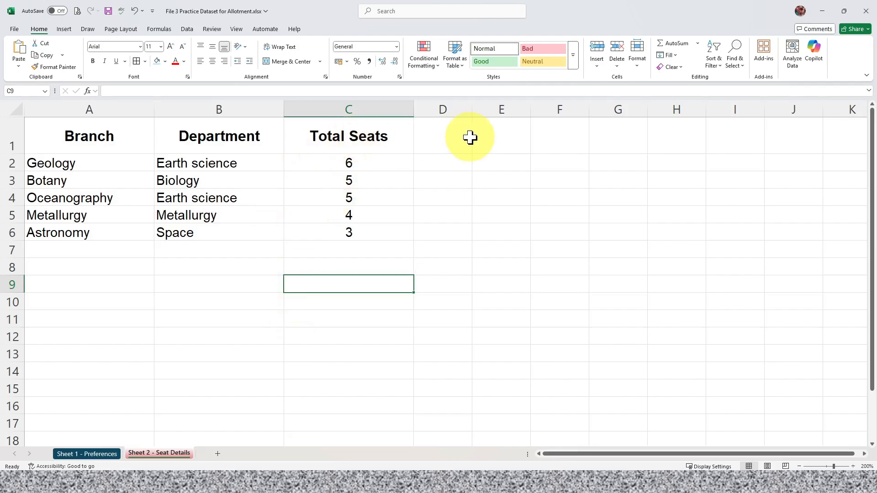
{"action": "left_click", "coordinate": [433, 141]}
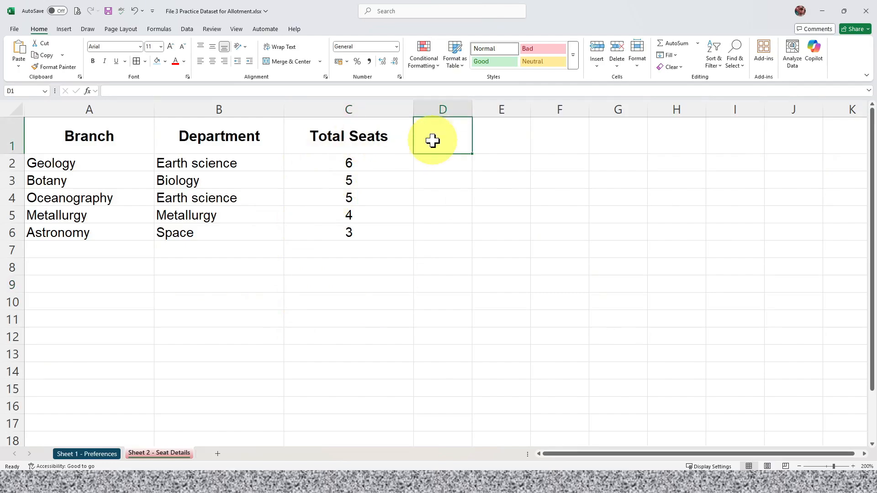
{"action": "type", "text": "Allot"}
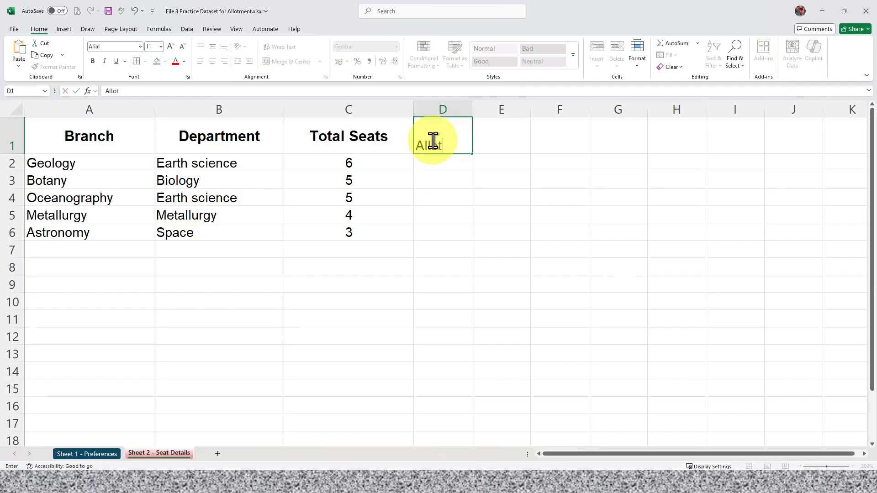
{"action": "type", "text": "ted Se"}
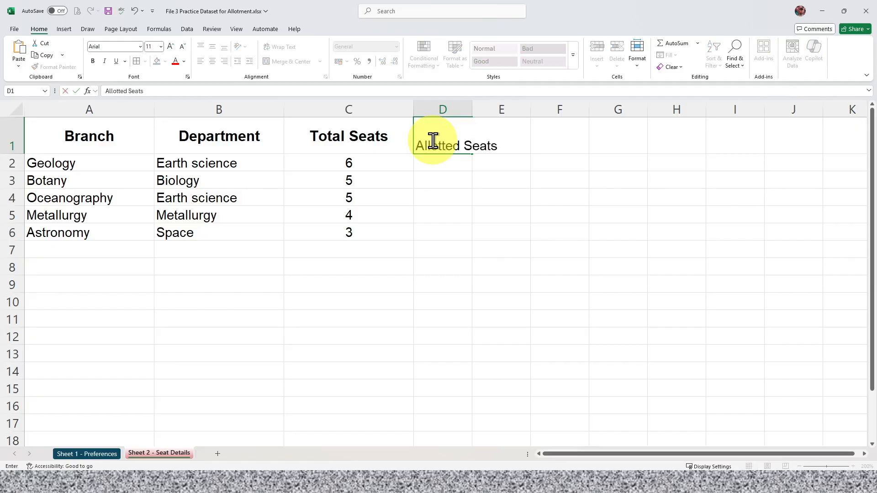
{"action": "type", "text": "ats"}
{"action": "key", "text": "Return"}
- Enter the header "Reamaining Seats" in cell E1, beside the Allotted Seats header
{"action": "key", "text": "Up"}
{"action": "key", "text": "Right"}
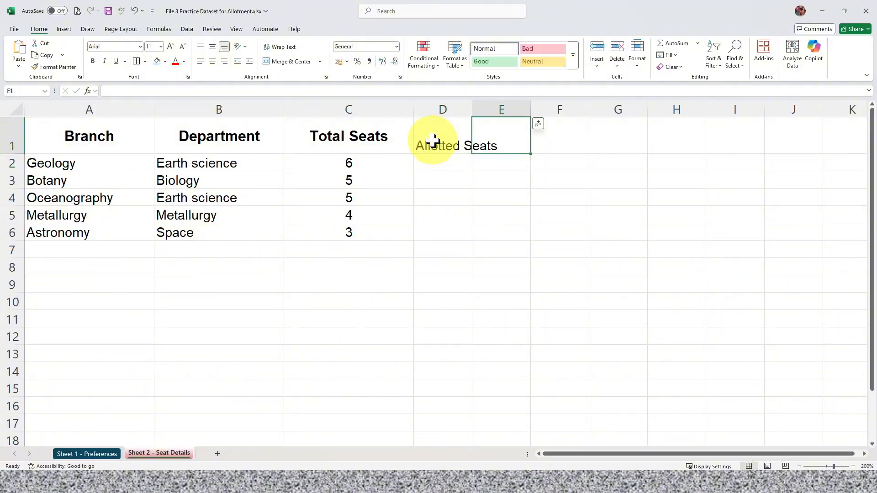
{"action": "type", "text": "Reaminnn"}
{"action": "key", "text": "BackSpace"}
{"action": "key", "text": "BackSpace"}
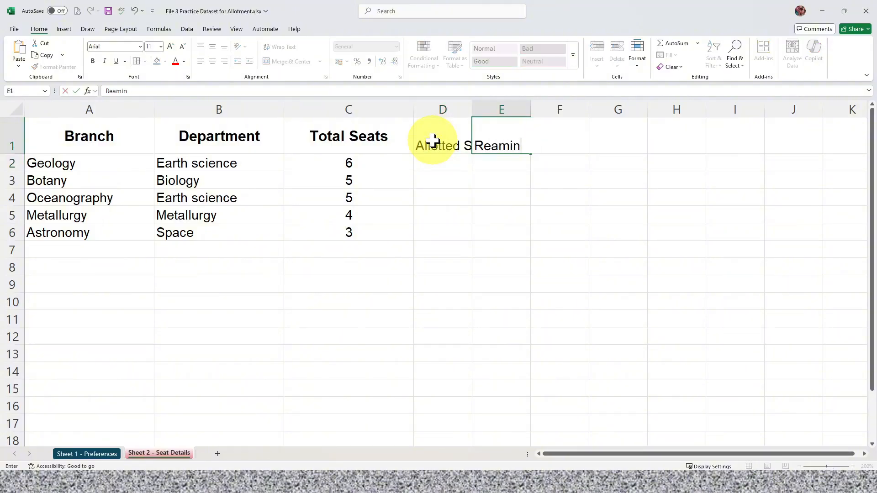
{"action": "type", "text": "ng Seats"}
{"action": "key", "text": "Return"}
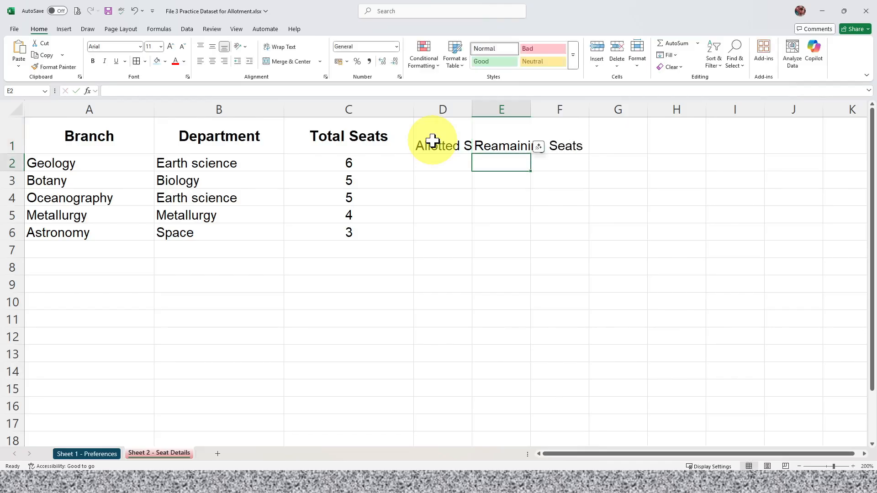
- Copy the Total Seats header's formatting onto the two new headers in D1:E1
{"action": "left_click", "coordinate": [434, 137]}
{"action": "left_click", "coordinate": [376, 147]}
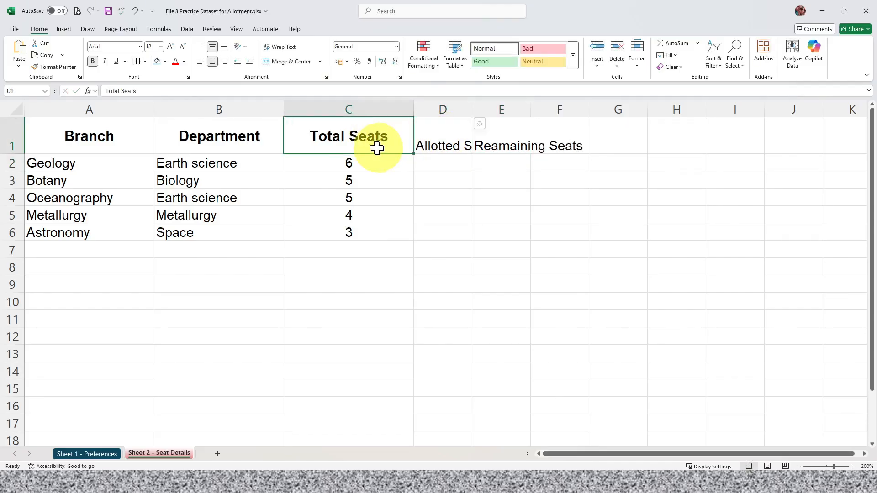
{"action": "left_click", "coordinate": [45, 56]}
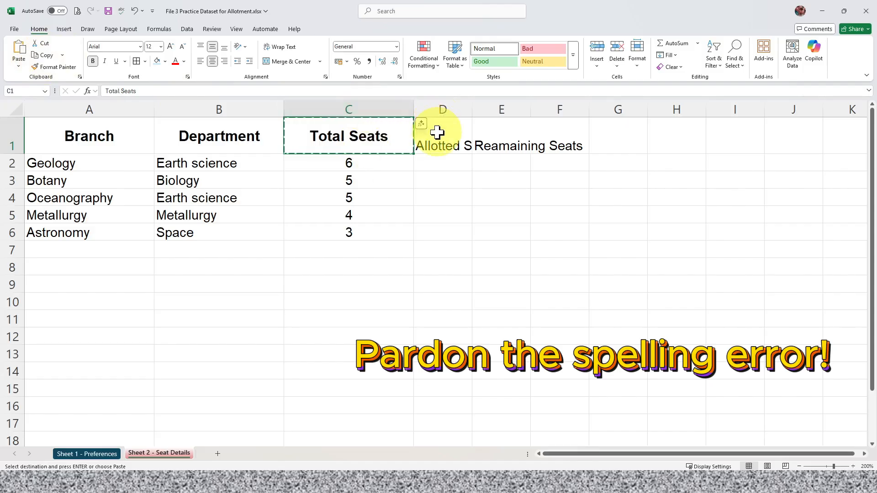
{"action": "left_click_drag", "start_coordinate": [438, 133], "coordinate": [504, 140]}
{"action": "left_click", "coordinate": [16, 67]}
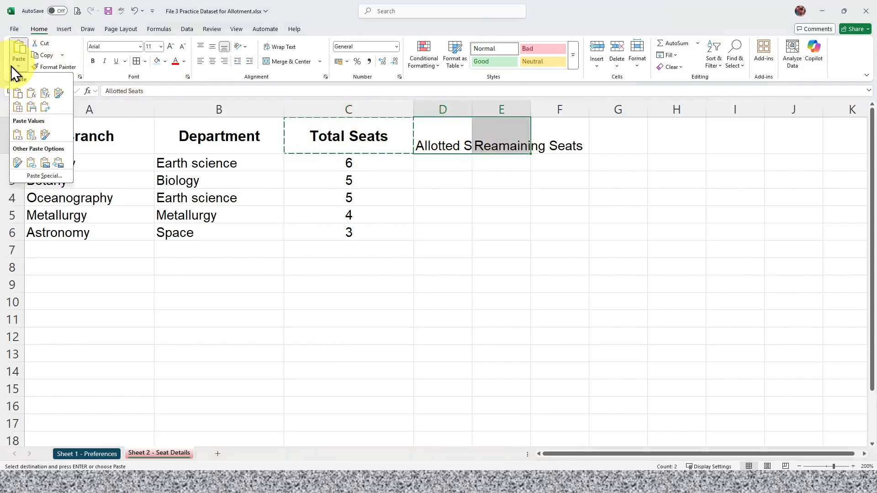
{"action": "left_click", "coordinate": [18, 164]}
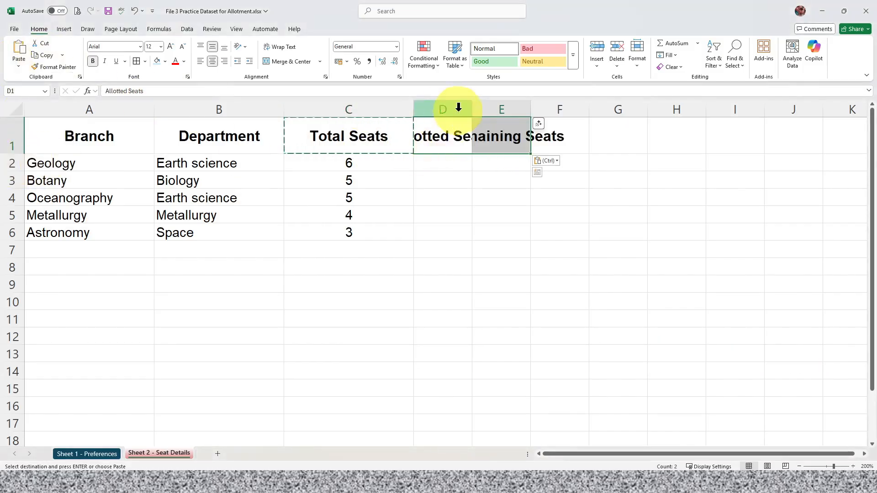
- Wrap the text of the headers in D1:E1 and widen columns D and E to fit them
{"action": "left_click", "coordinate": [278, 47]}
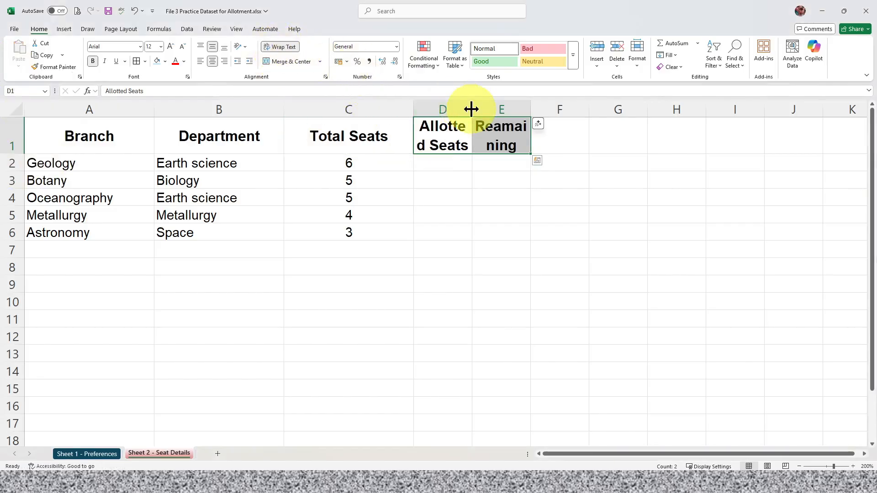
{"action": "left_click_drag", "start_coordinate": [468, 104], "coordinate": [520, 116]}
{"action": "left_click", "coordinate": [568, 143]}
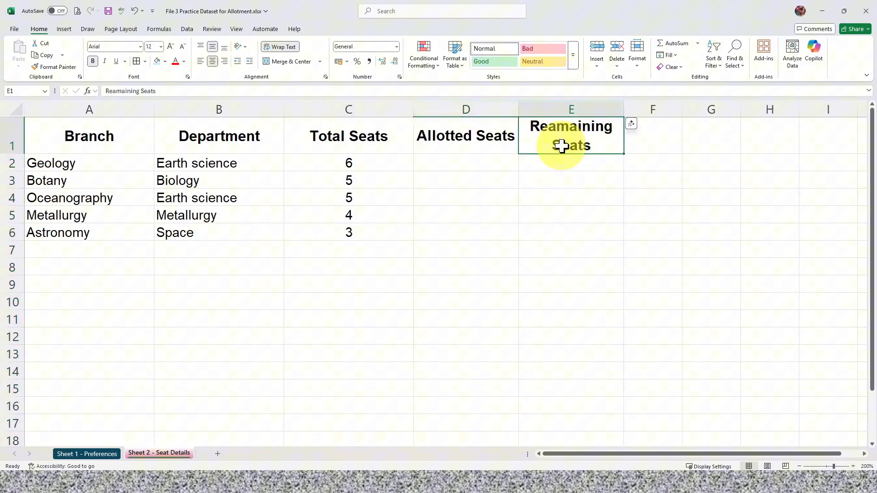
{"action": "left_click", "coordinate": [574, 166]}
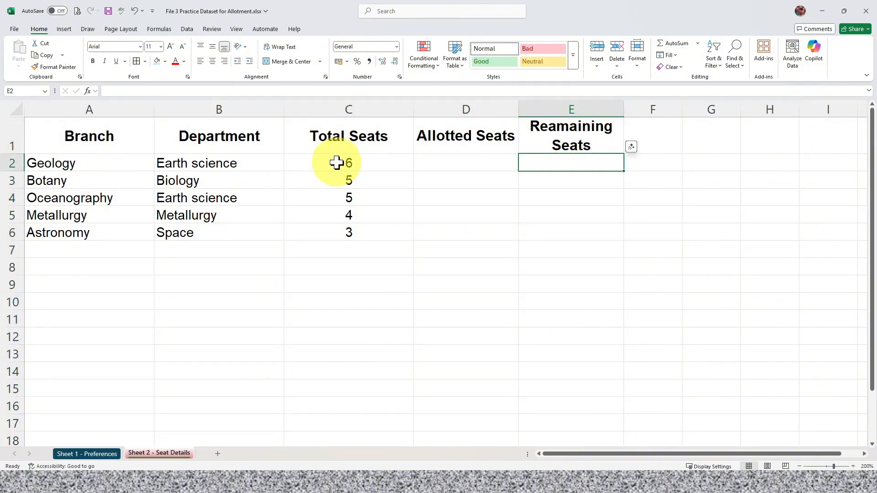
{"action": "left_click", "coordinate": [90, 453]}
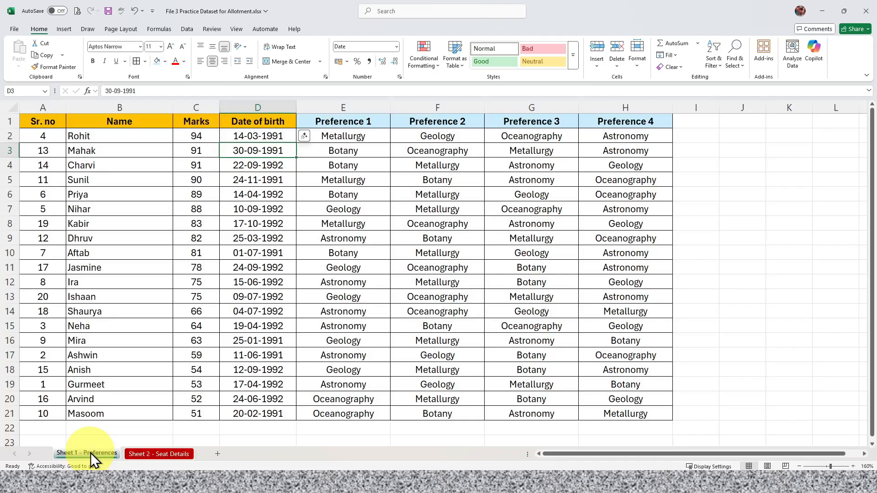
{"action": "left_click", "coordinate": [164, 457]}
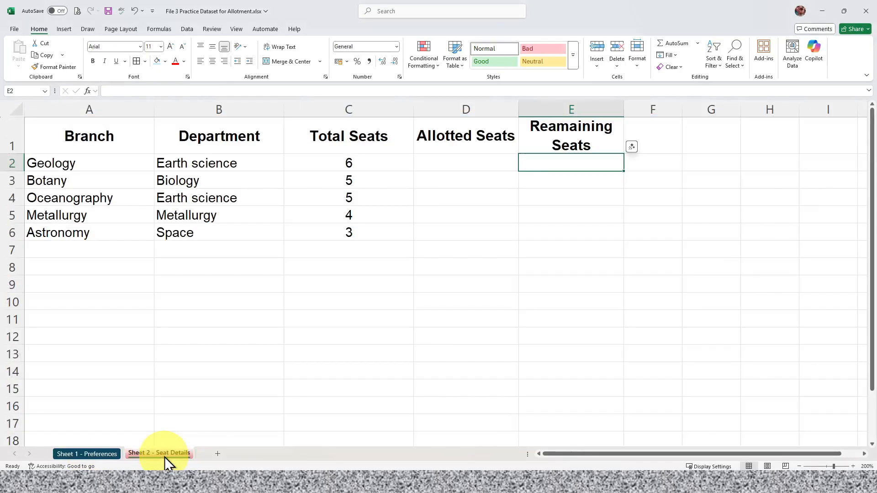
- Insert a blank column between Preference 1 and Preference 2 on the Preferences sheet
{"action": "left_click", "coordinate": [84, 455]}
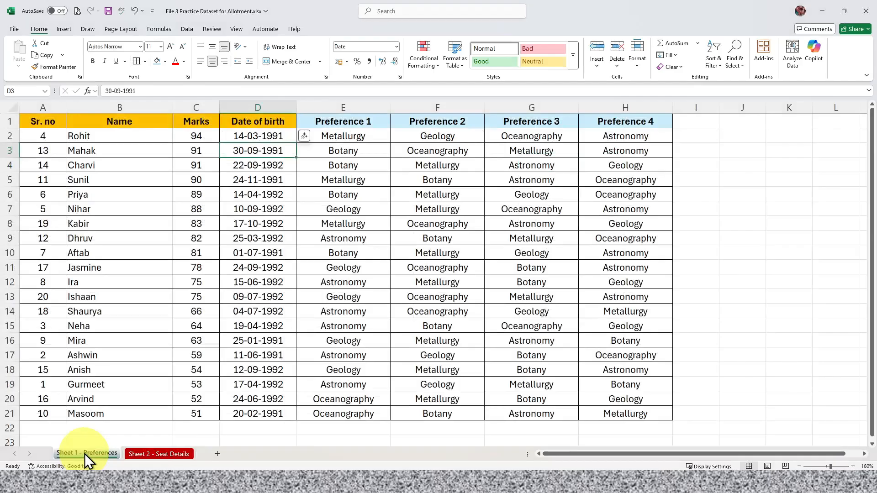
{"action": "left_click", "coordinate": [351, 120]}
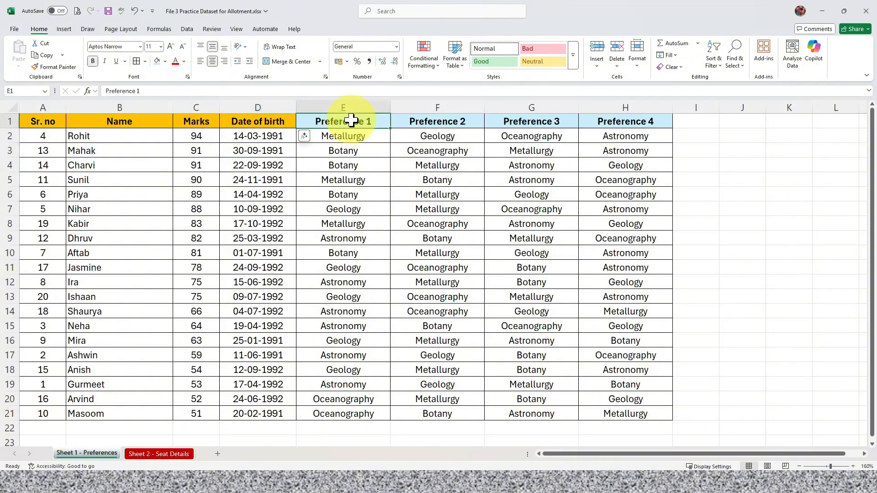
{"action": "left_click", "coordinate": [350, 102]}
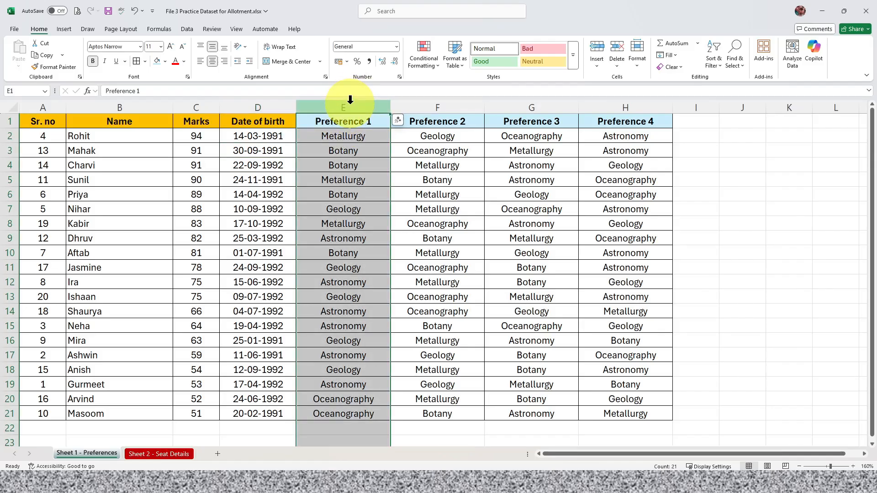
{"action": "left_click", "coordinate": [415, 104]}
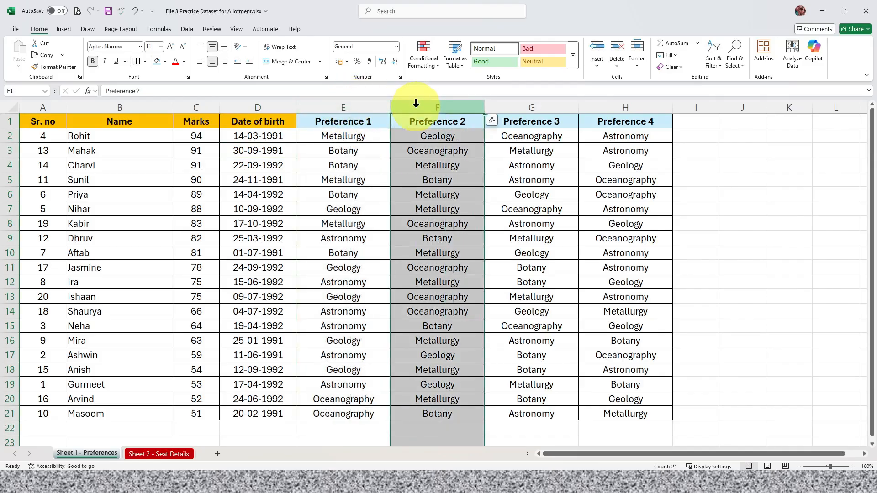
{"action": "right_click", "coordinate": [415, 108]}
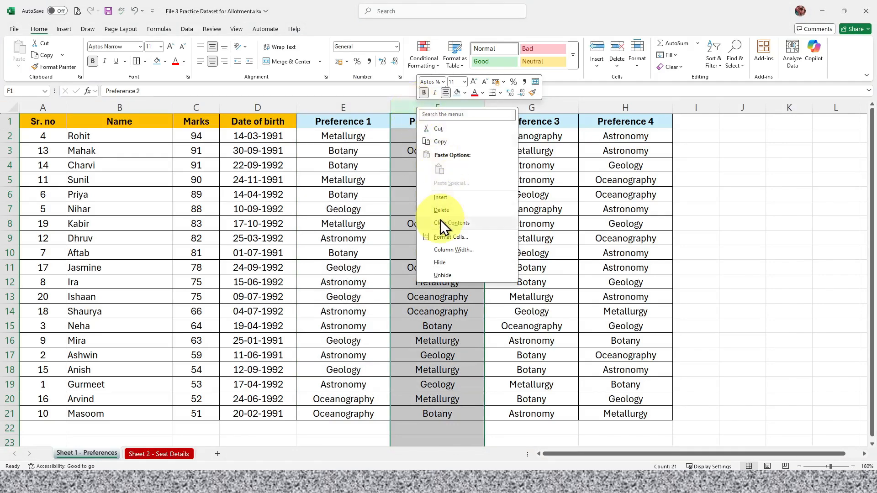
{"action": "left_click", "coordinate": [440, 197]}
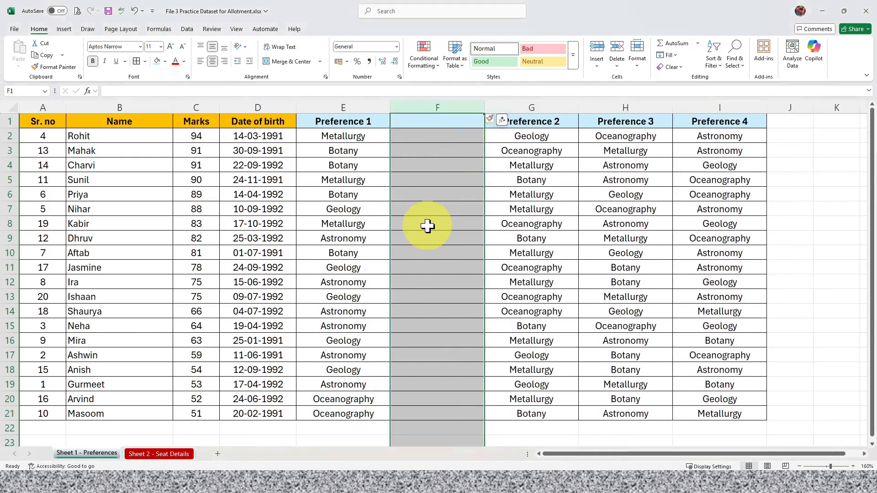
{"action": "left_click", "coordinate": [427, 133]}
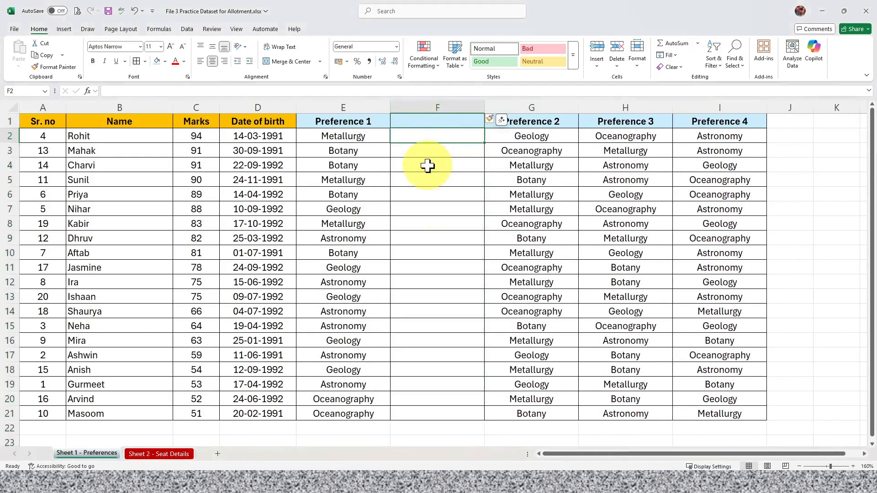
- Insert a blank column before Preference 3 and another before Preference 4
{"action": "left_click", "coordinate": [620, 108]}
{"action": "right_click", "coordinate": [620, 109]}
{"action": "left_click", "coordinate": [644, 198]}
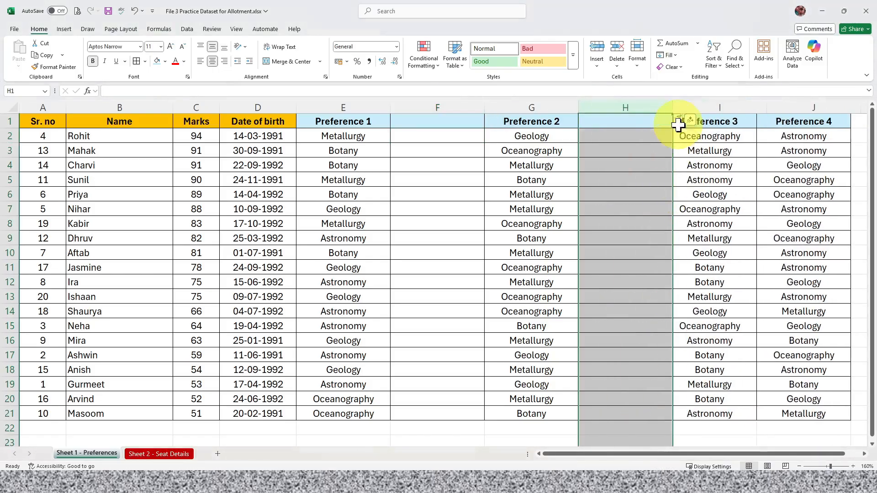
{"action": "left_click", "coordinate": [799, 108]}
{"action": "right_click", "coordinate": [799, 109]}
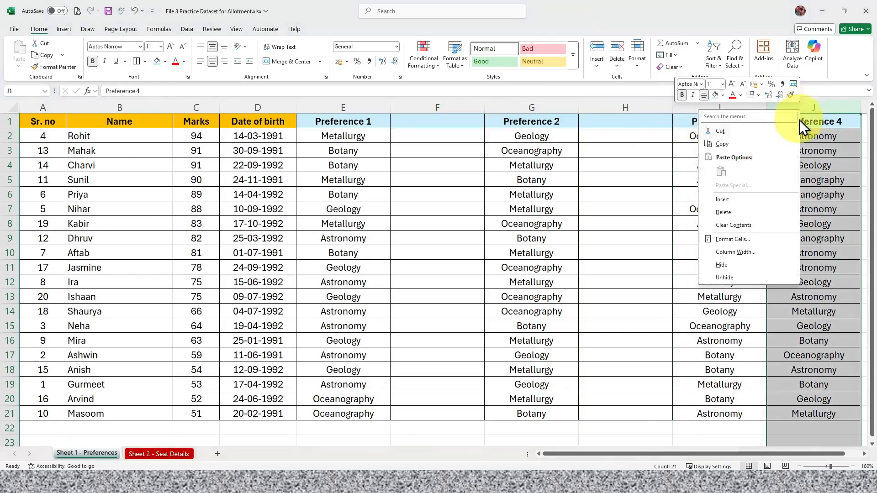
{"action": "left_click", "coordinate": [747, 197]}
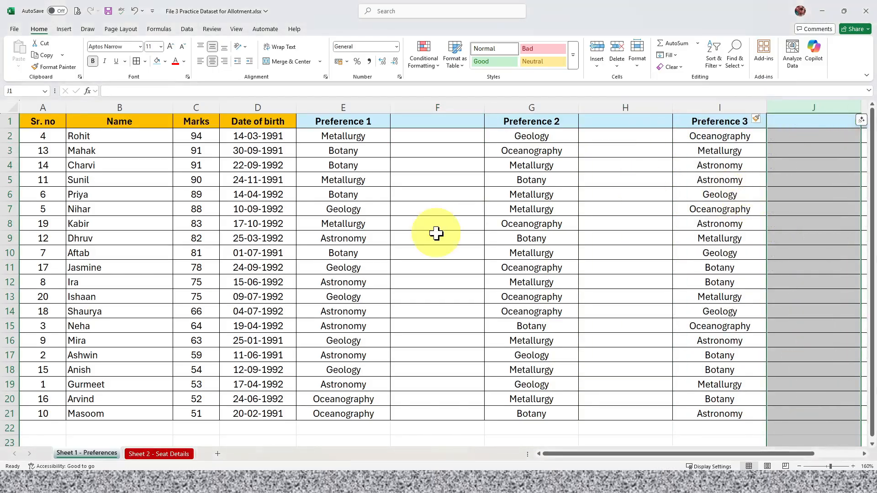
- Enter the headers "Available 1" in F1 and "Available 2" in H1
{"action": "left_click", "coordinate": [439, 123]}
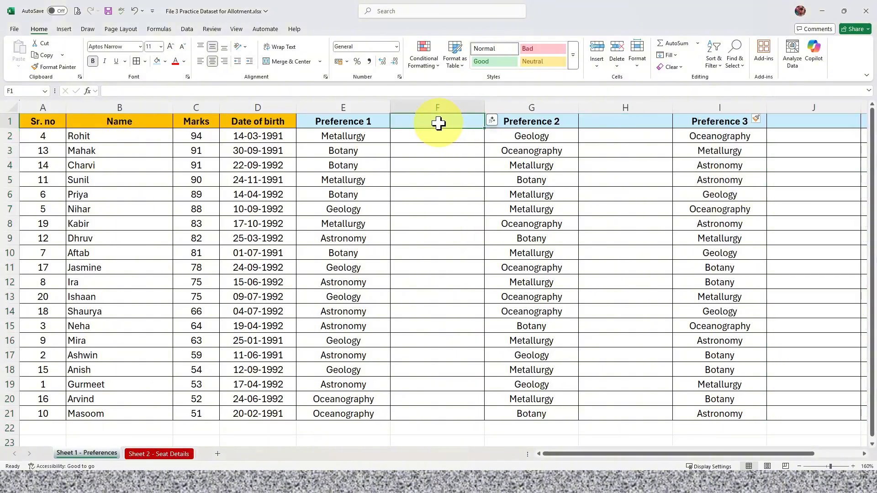
{"action": "type", "text": "Ava"}
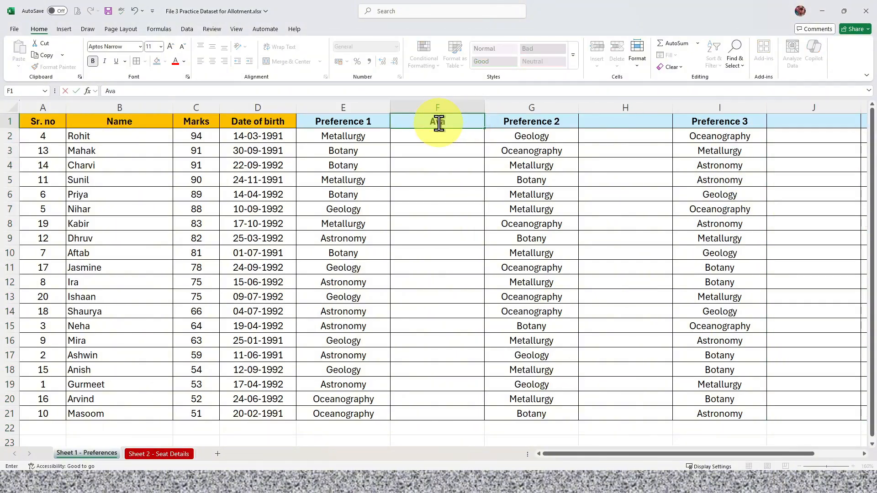
{"action": "type", "text": "ilable 1"}
{"action": "key", "text": "Tab"}
{"action": "key", "text": "Tab"}
{"action": "type", "text": "Avail"}
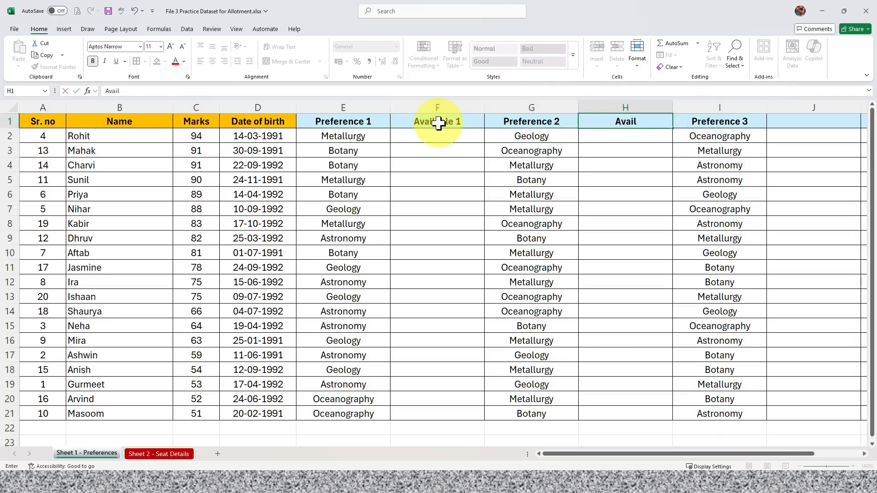
{"action": "type", "text": "able 2"}
- Enter the headers "Available 3" in J1 and "Available 4" in L1
{"action": "key", "text": "Tab"}
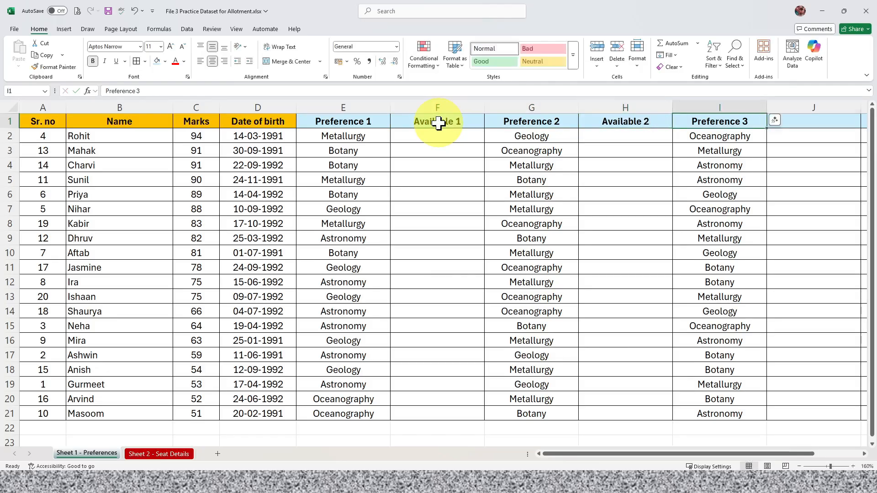
{"action": "key", "text": "Tab"}
{"action": "type", "text": "Availa"}
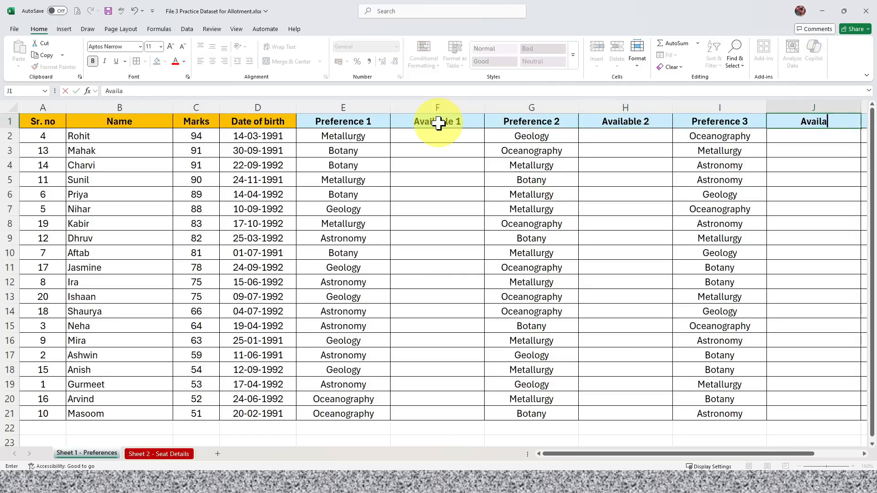
{"action": "type", "text": "ble 3"}
{"action": "key", "text": "Tab"}
{"action": "key", "text": "Tab"}
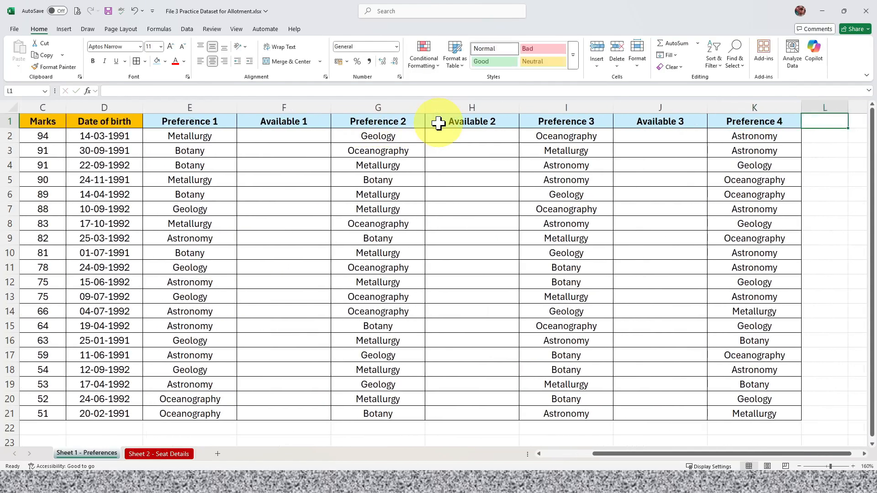
{"action": "type", "text": "Ava"}
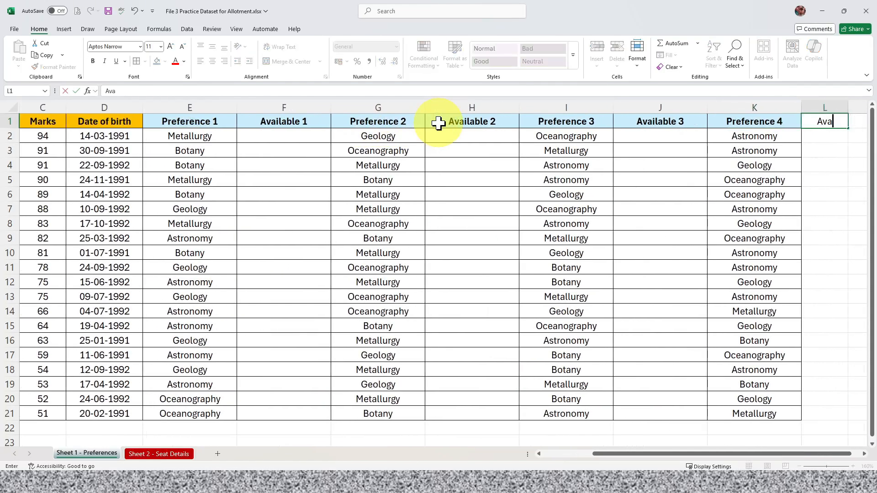
{"action": "type", "text": "ilable 4"}
{"action": "key", "text": "Return"}
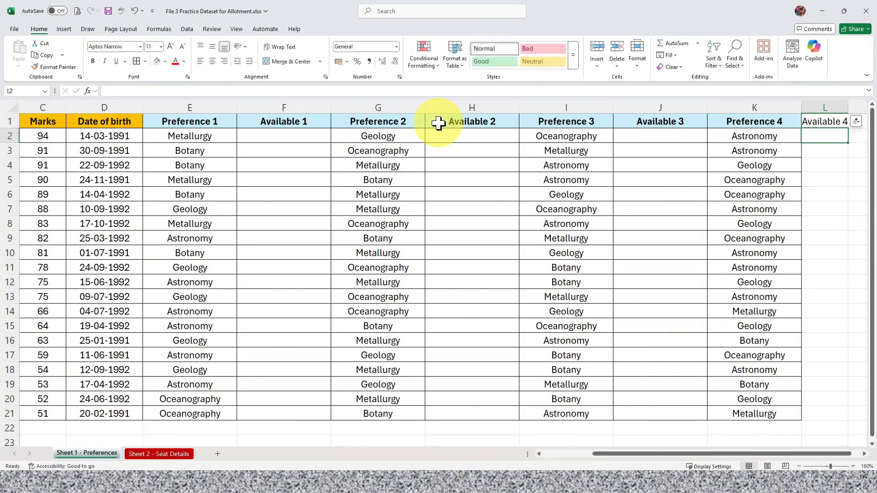
- Extend the formatted Preference 4 header into L1 and re-enter that cell's header as "Available 4"
{"action": "left_click", "coordinate": [777, 122]}
{"action": "left_click_drag", "start_coordinate": [801, 129], "coordinate": [855, 127]}
{"action": "left_click", "coordinate": [827, 123]}
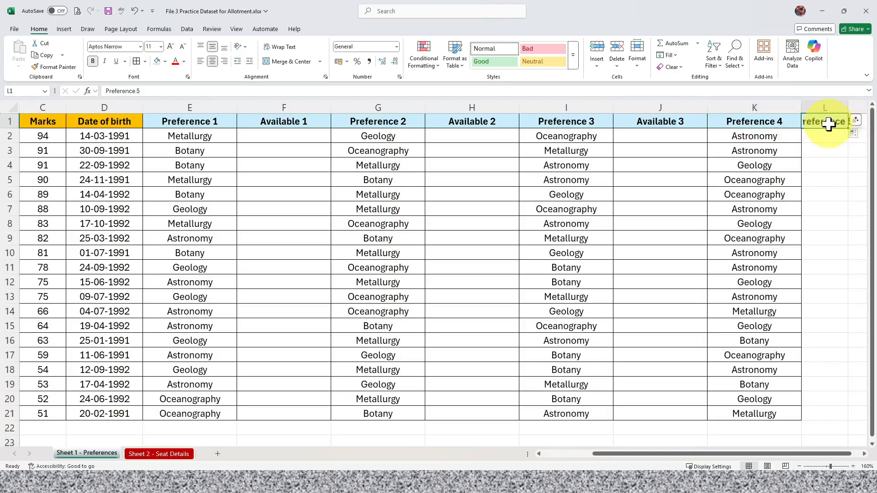
{"action": "type", "text": "Availabel"}
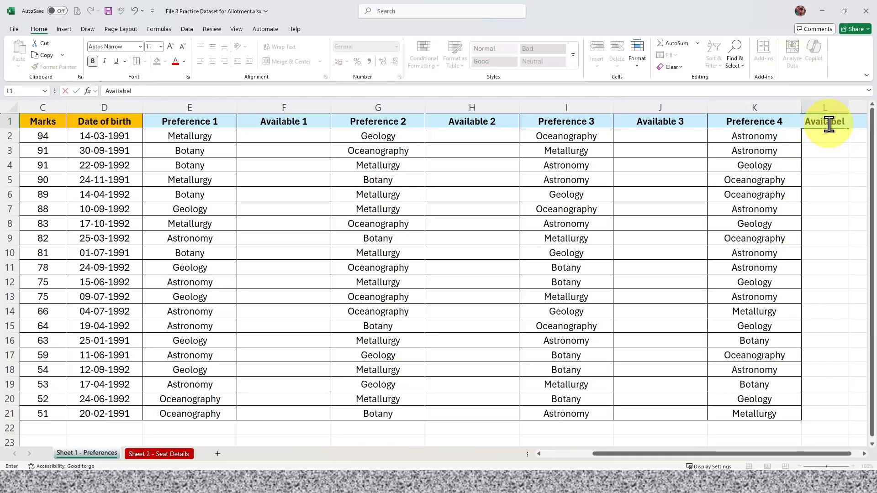
{"action": "key", "text": "BackSpace"}
{"action": "key", "text": "BackSpace"}
{"action": "type", "text": "le 4"}
{"action": "key", "text": "Return"}
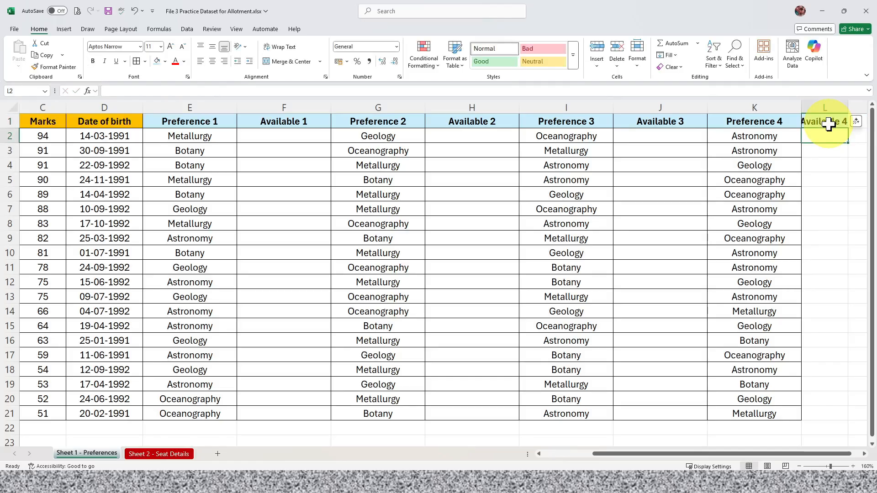
- Fit the widths of the four Available columns to their headers and make the header row taller
{"action": "left_click", "coordinate": [853, 107]}
{"action": "double_click", "coordinate": [849, 107]}
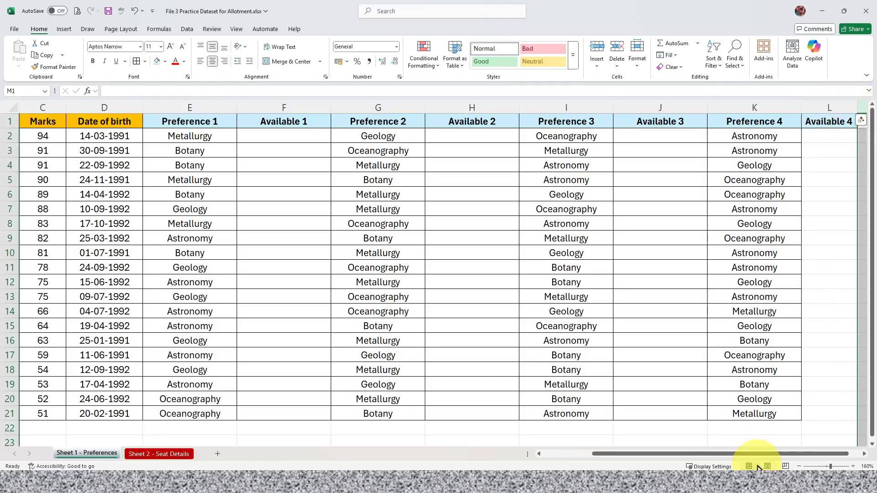
{"action": "left_click", "coordinate": [799, 466]}
{"action": "left_click", "coordinate": [799, 466]}
{"action": "left_click", "coordinate": [799, 467]}
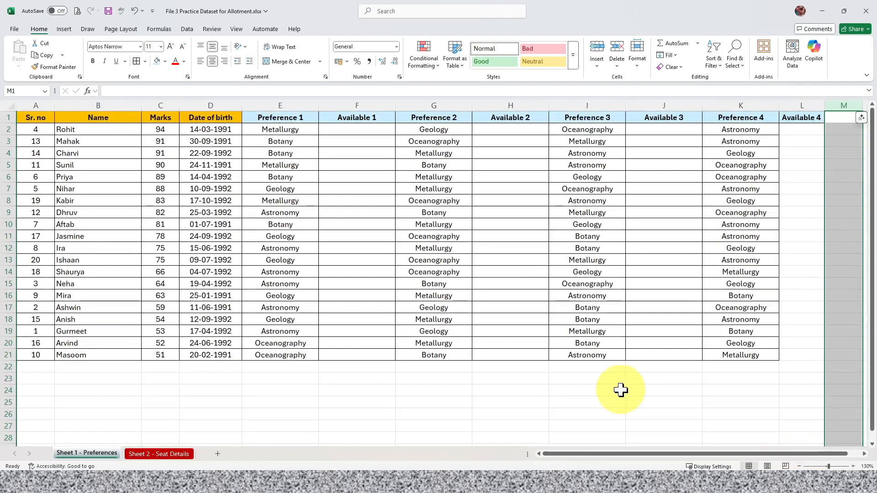
{"action": "left_click", "coordinate": [731, 413]}
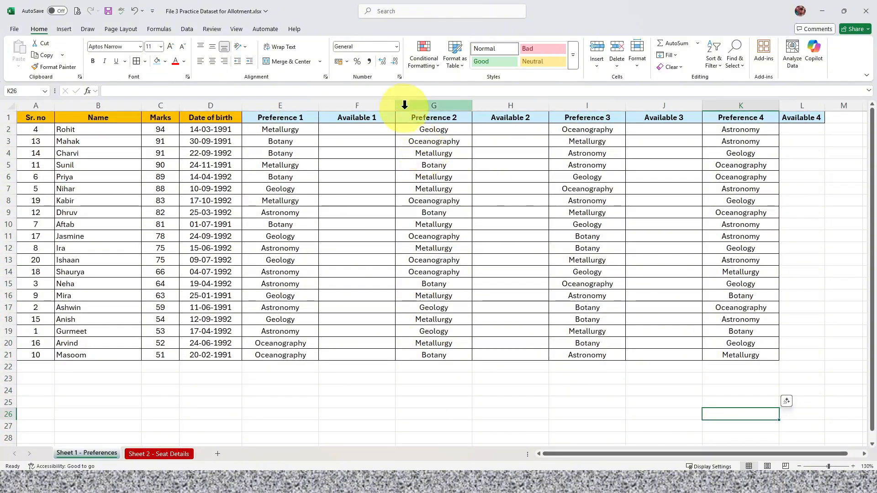
{"action": "left_click_drag", "start_coordinate": [396, 108], "coordinate": [352, 111]}
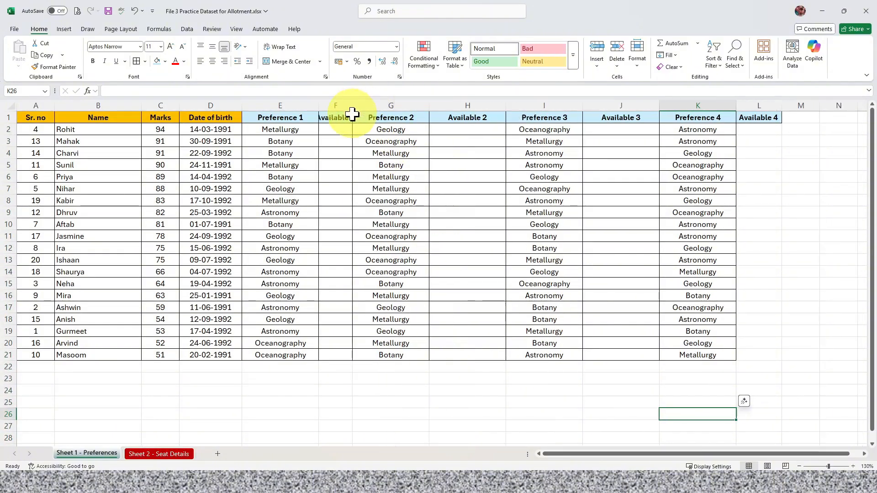
{"action": "left_click_drag", "start_coordinate": [10, 124], "coordinate": [10, 134]}
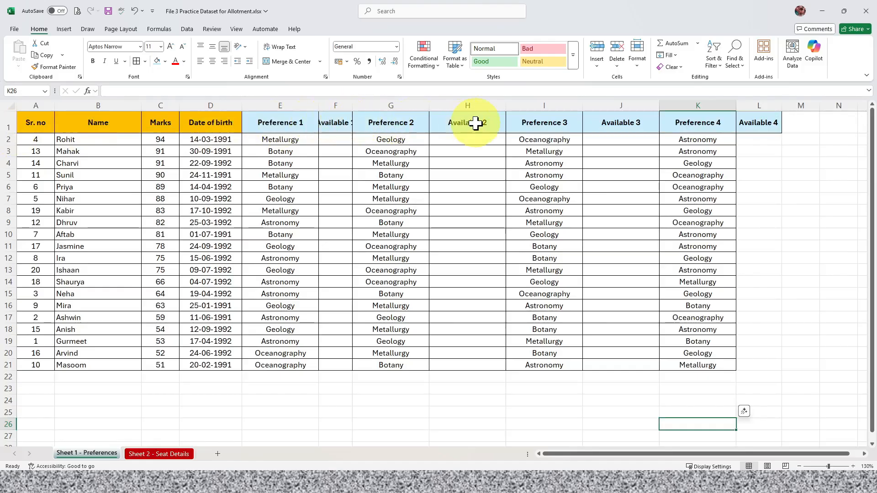
{"action": "double_click", "coordinate": [351, 108]}
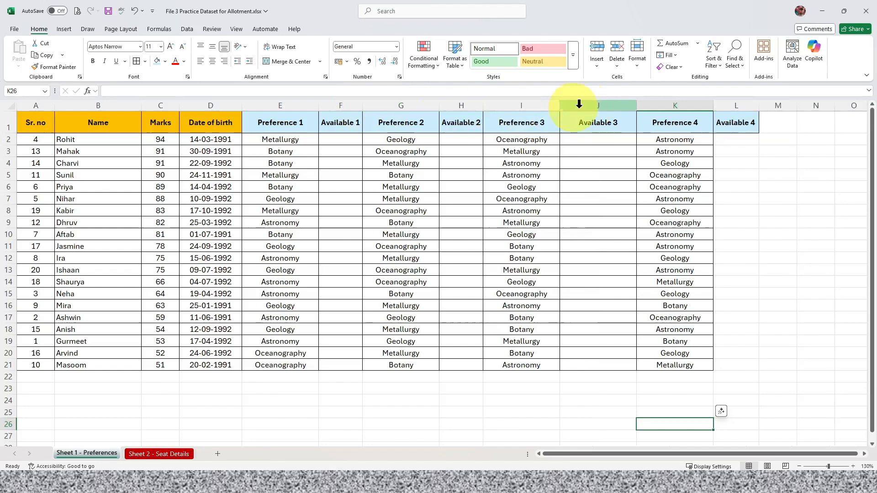
{"action": "double_click", "coordinate": [636, 106]}
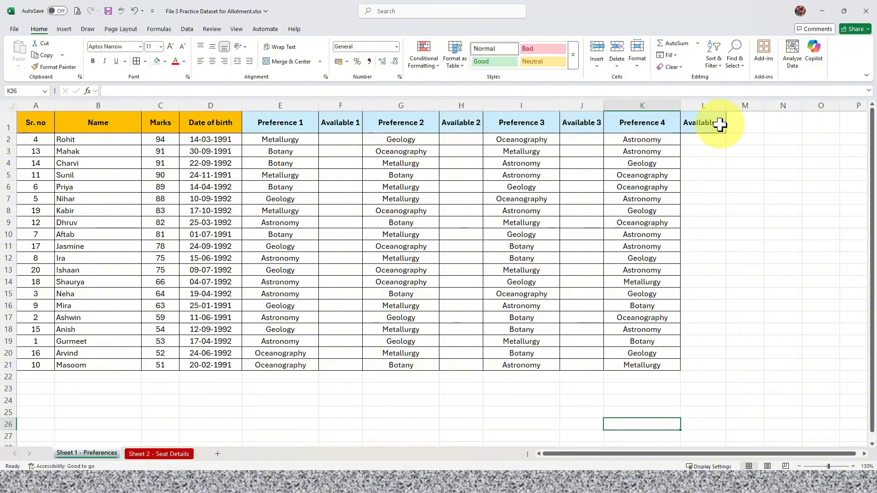
- Enter the header "Auto Allot." in M1, beside Available 4
{"action": "left_click", "coordinate": [753, 121]}
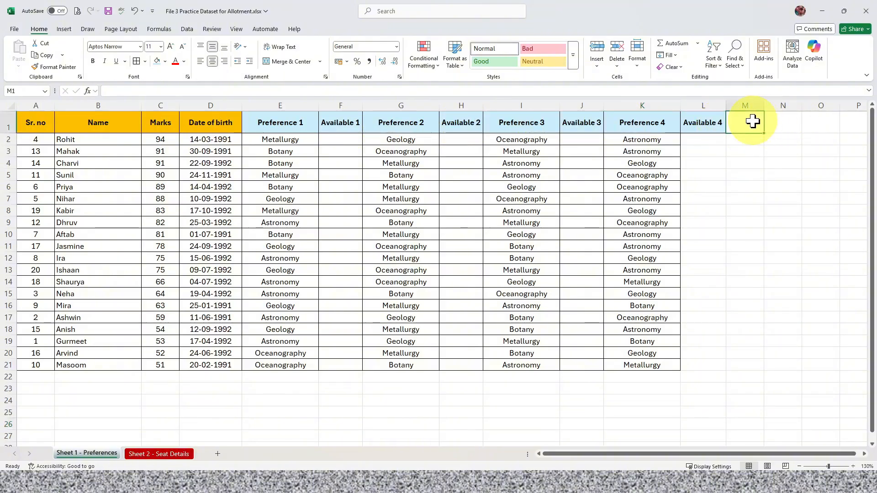
{"action": "type", "text": "Auto Al"}
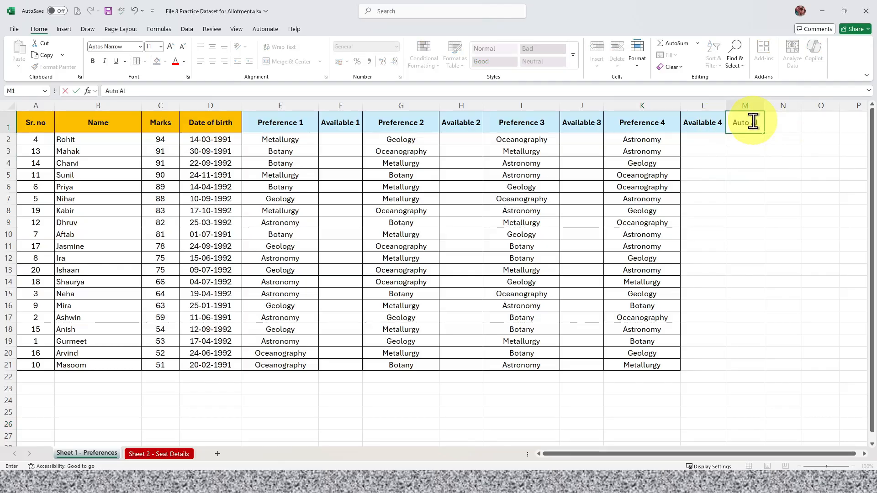
{"action": "type", "text": "lot."}
{"action": "key", "text": "Tab"}
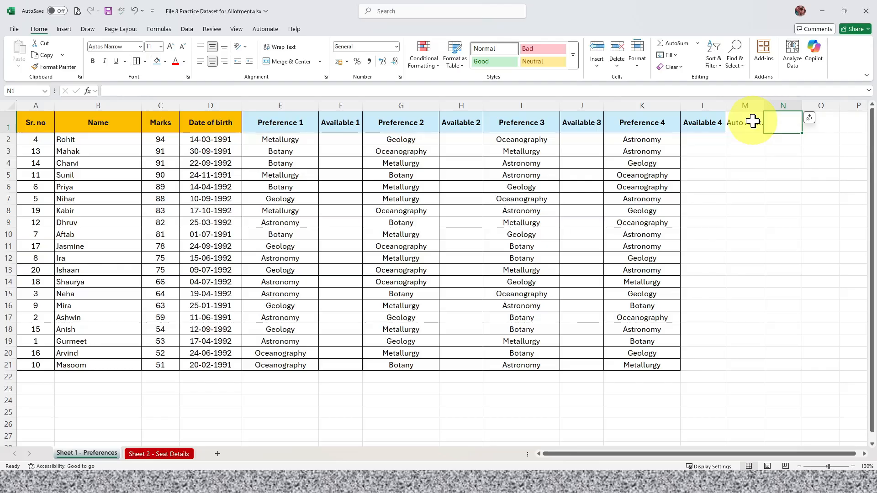
- Enter the headers "Final Allot." in N1 and "Dept." in O1
{"action": "type", "text": "Fia"}
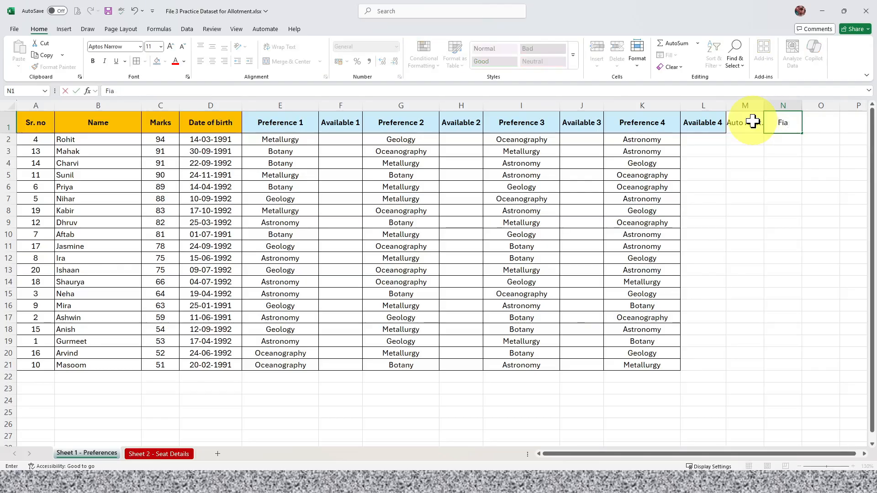
{"action": "type", "text": "nlnal Alo"}
{"action": "key", "text": "BackSpace"}
{"action": "type", "text": "lot."}
{"action": "key", "text": "Return"}
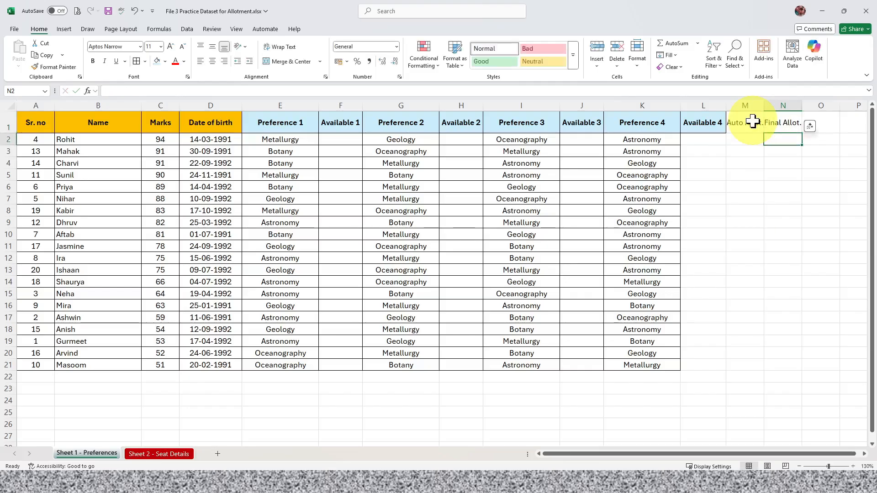
{"action": "key", "text": "Up"}
{"action": "key", "text": "Tab"}
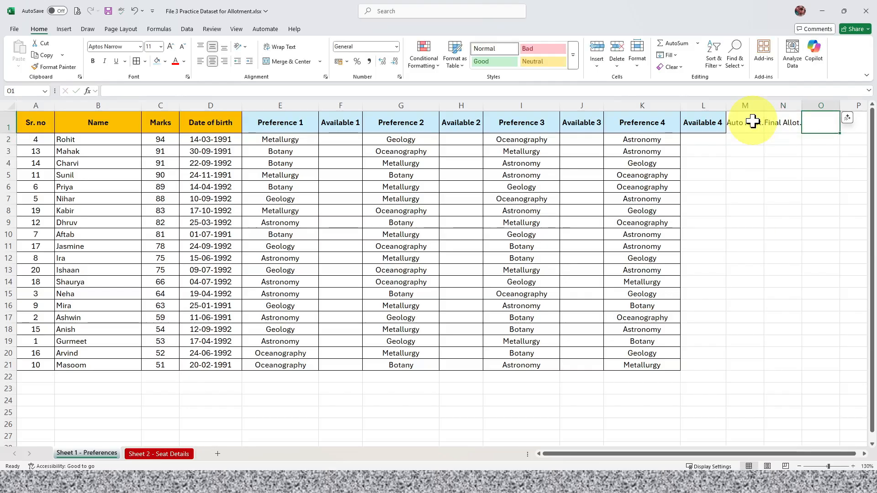
{"action": "type", "text": "Dept."}
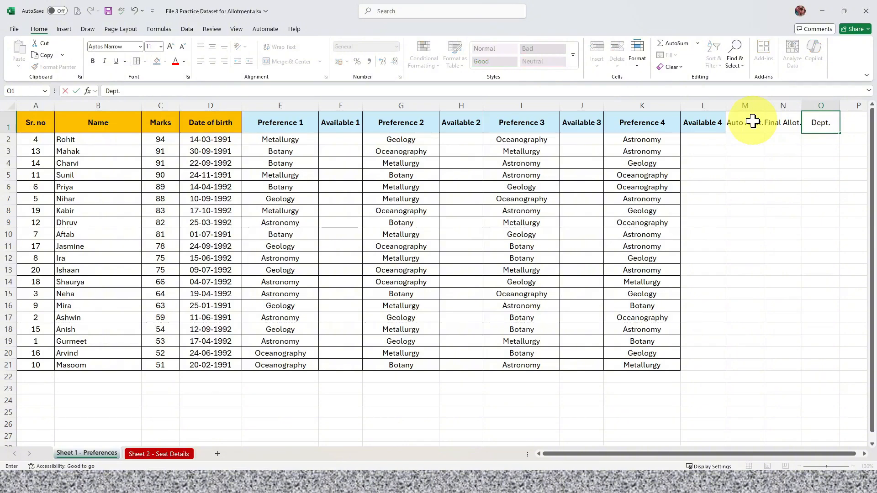
- Copy the formatting of the Available 4 header onto M1:O1 by pasting formatting only
{"action": "left_click", "coordinate": [708, 122]}
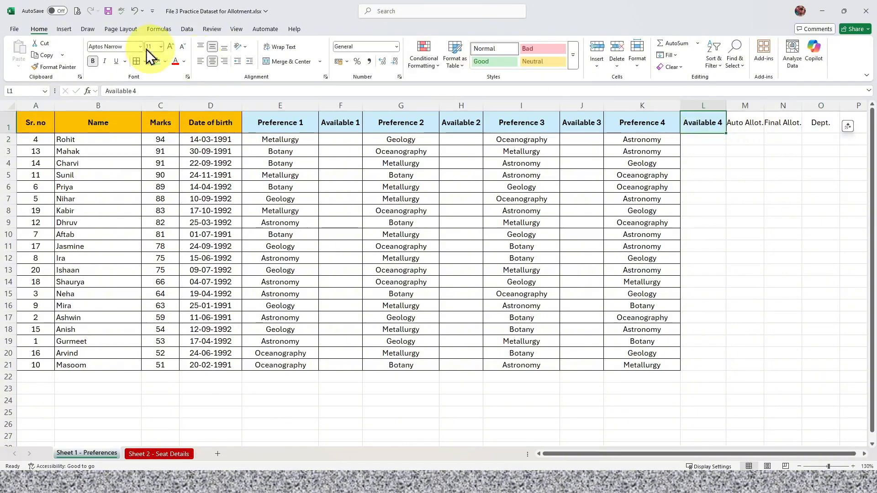
{"action": "left_click", "coordinate": [54, 58]}
{"action": "left_click_drag", "start_coordinate": [738, 123], "coordinate": [818, 122]}
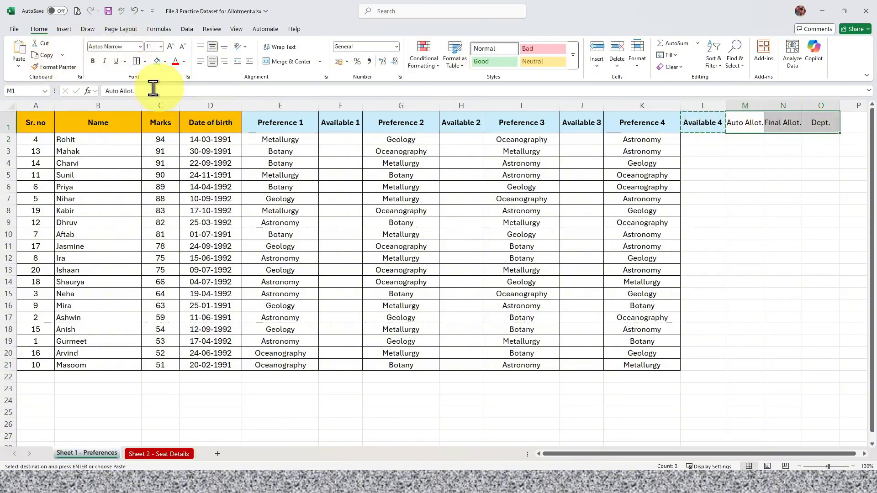
{"action": "left_click", "coordinate": [19, 66]}
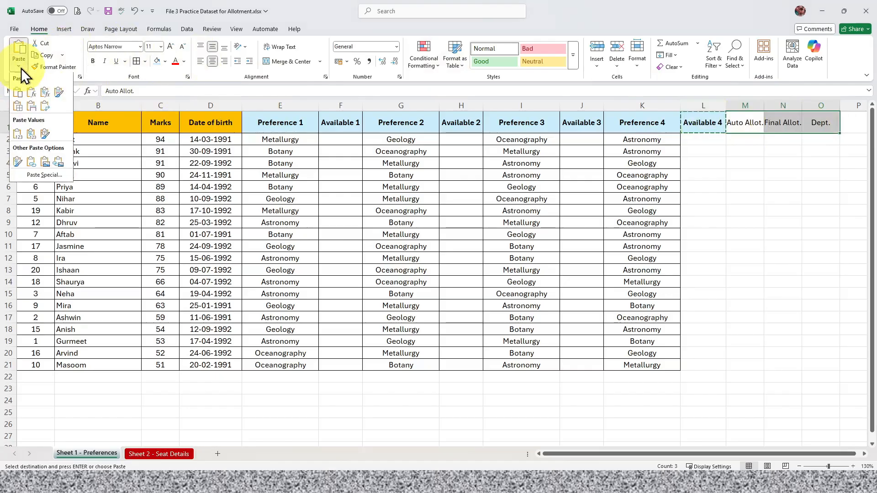
{"action": "left_click", "coordinate": [20, 161]}
- Apply all borders to the range L1:O21
{"action": "left_click_drag", "start_coordinate": [713, 122], "coordinate": [803, 365]}
{"action": "left_click", "coordinate": [135, 62]}
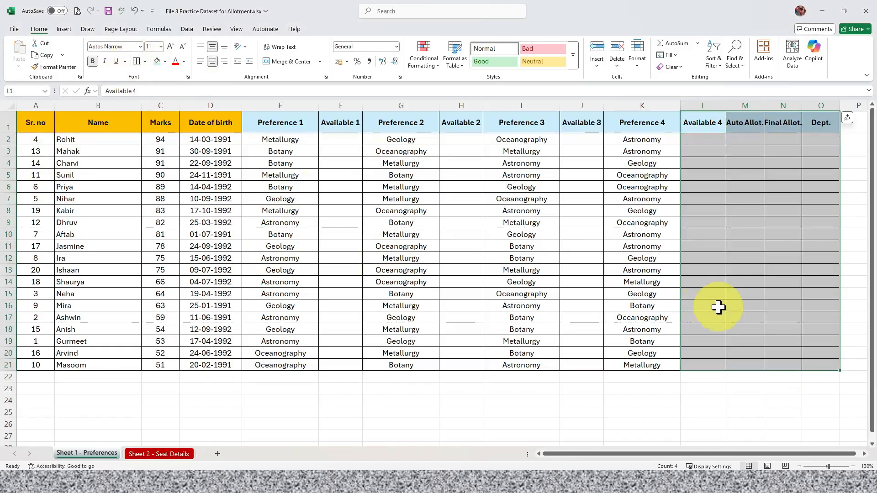
{"action": "left_click", "coordinate": [719, 306]}
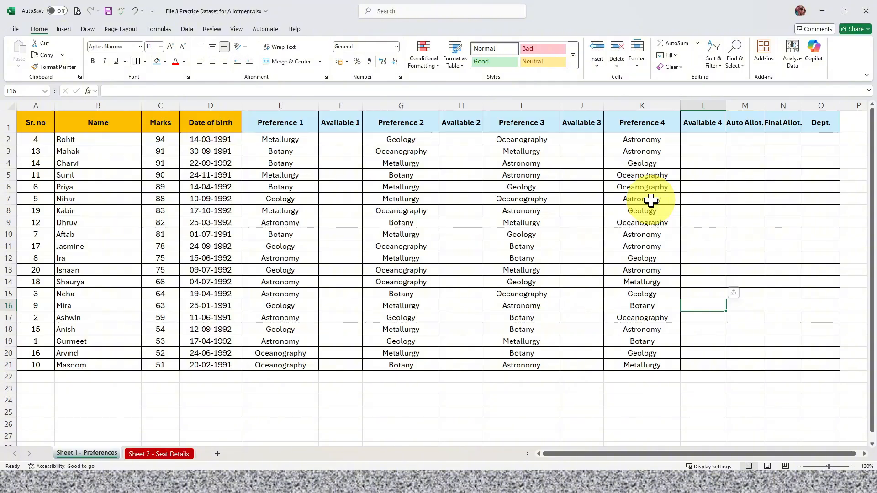
- Start a COUNTIF function in D2, under Allotted Seats on the Seat Details sheet
{"action": "left_click", "coordinate": [160, 455]}
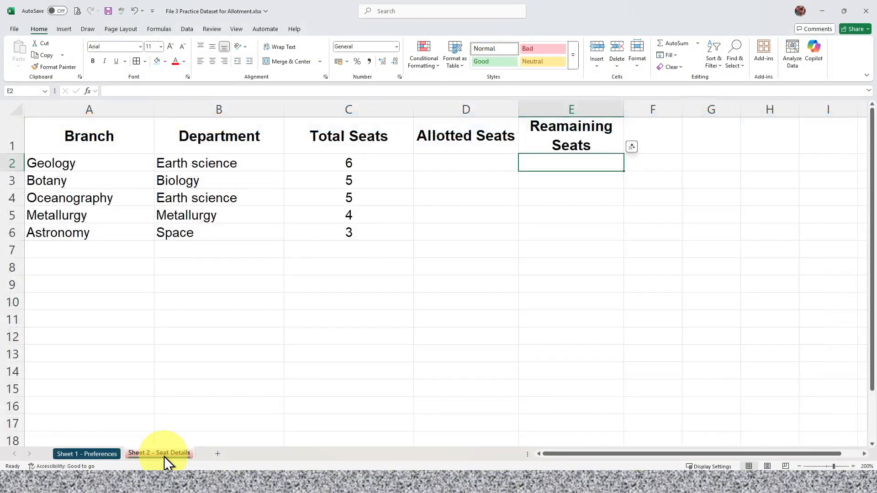
{"action": "left_click", "coordinate": [469, 166]}
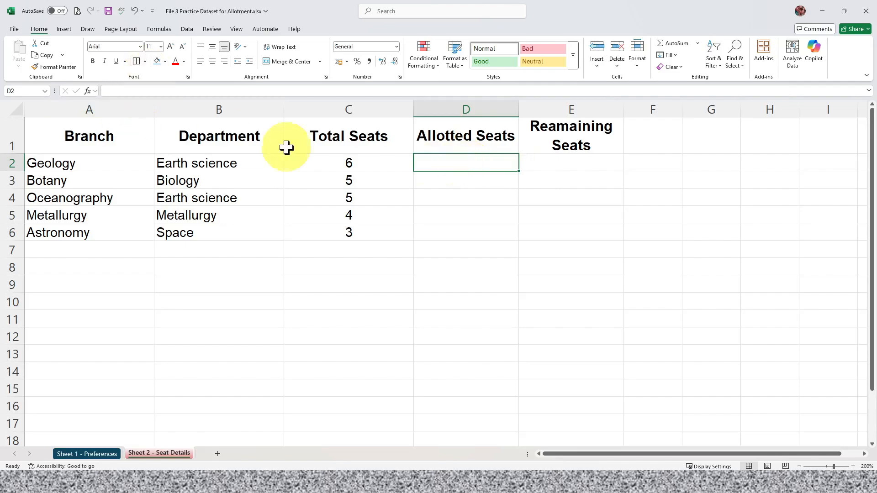
{"action": "left_click", "coordinate": [153, 30]}
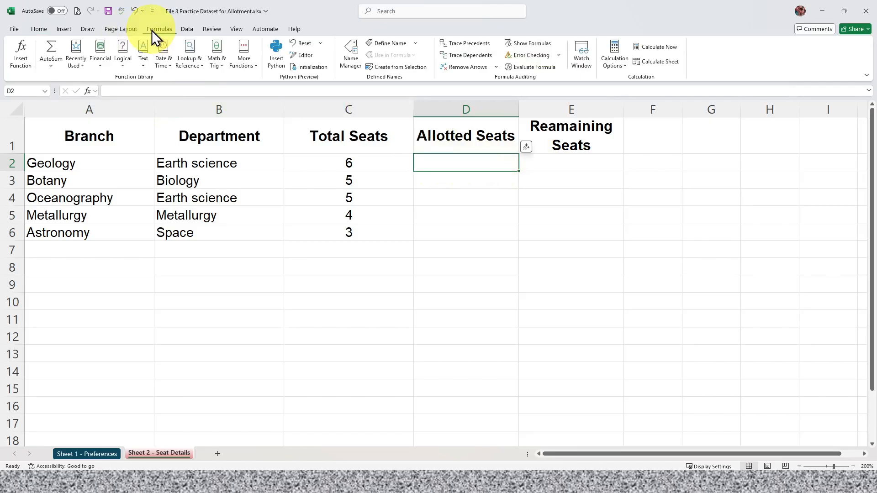
{"action": "left_click", "coordinate": [245, 65]}
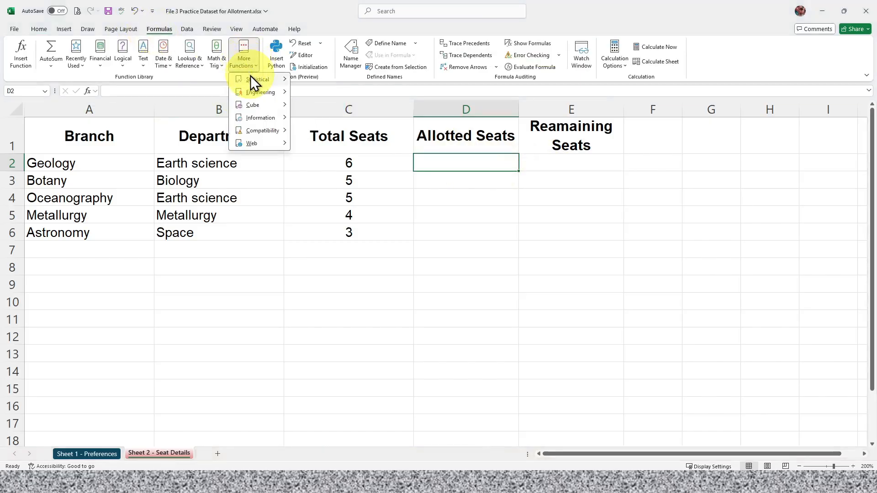
{"action": "mouse_move", "coordinate": [251, 75]}
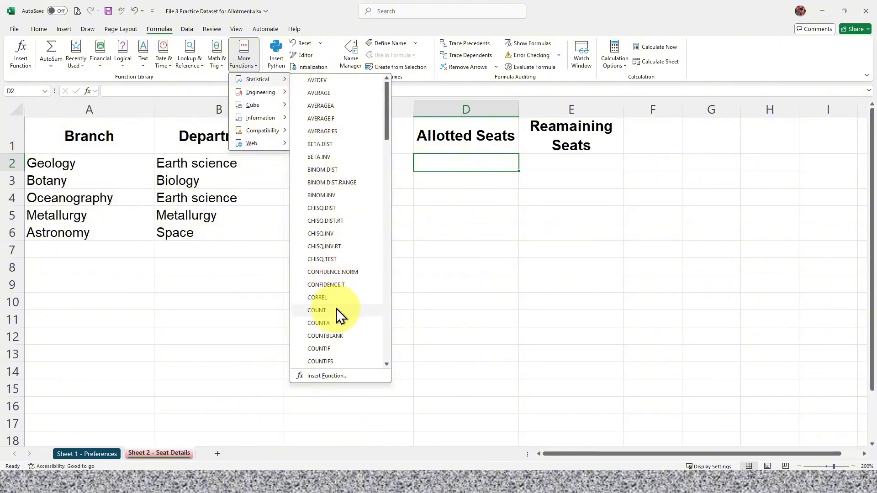
{"action": "left_click", "coordinate": [339, 347]}
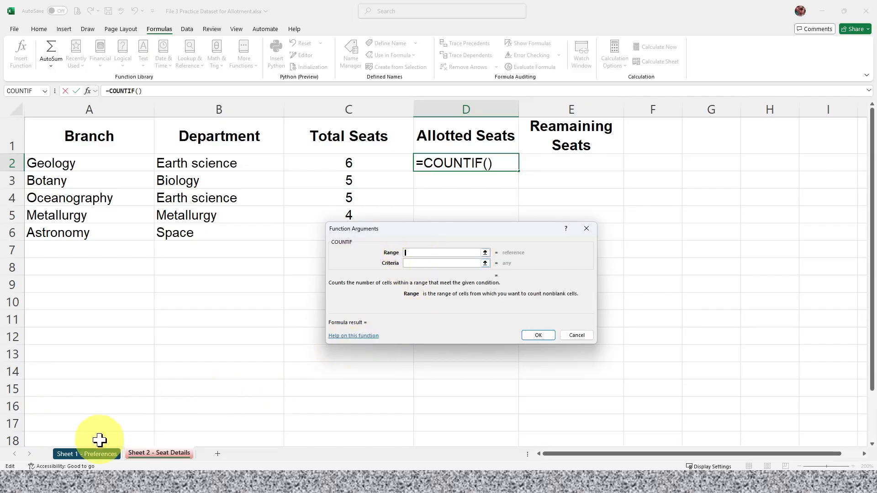
- Set the COUNTIF range to N2:N21, the Final Allot. cells on the Preferences sheet
{"action": "left_click", "coordinate": [89, 456]}
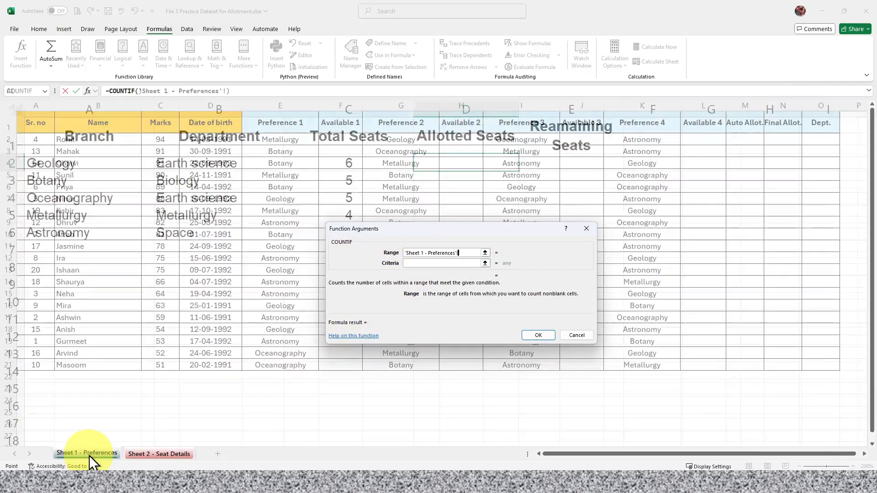
{"action": "left_click_drag", "start_coordinate": [501, 229], "coordinate": [365, 222]}
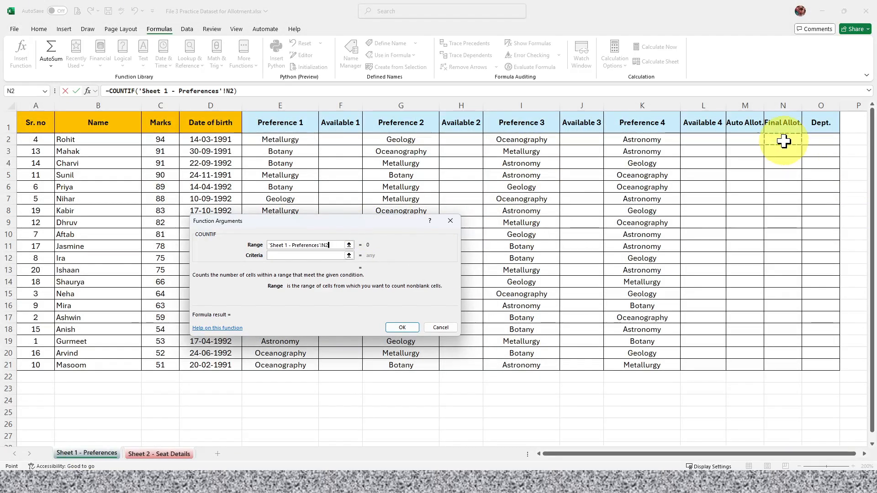
{"action": "left_click_drag", "start_coordinate": [784, 141], "coordinate": [776, 366]}
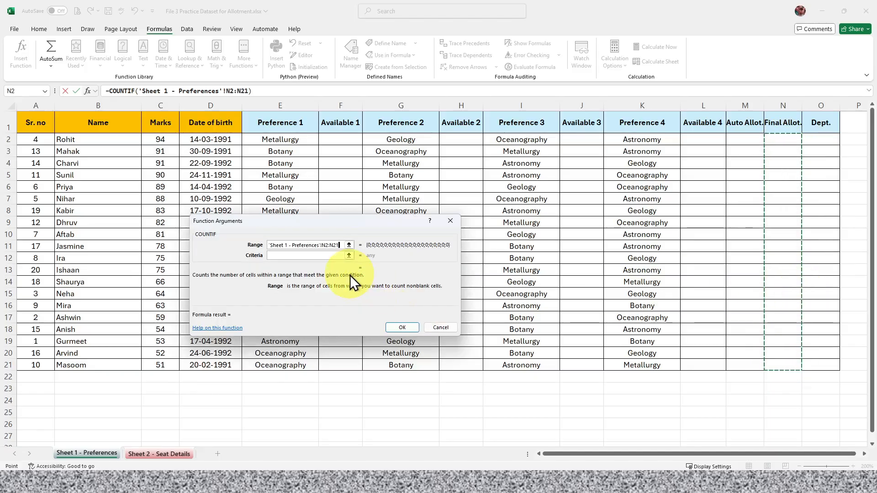
- Set the COUNTIF criteria to A2, lock the range as $N$2:$N$21 and confirm the formula in D2
{"action": "left_click", "coordinate": [317, 255]}
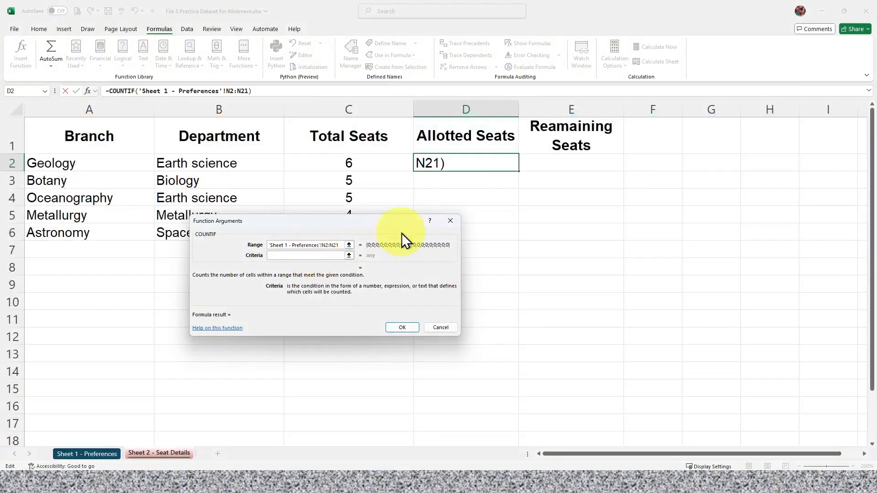
{"action": "left_click", "coordinate": [111, 164]}
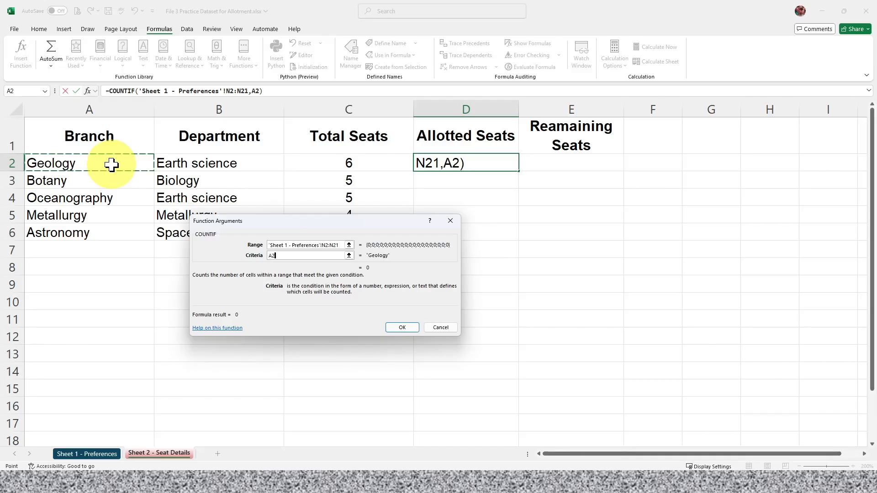
{"action": "left_click", "coordinate": [328, 245]}
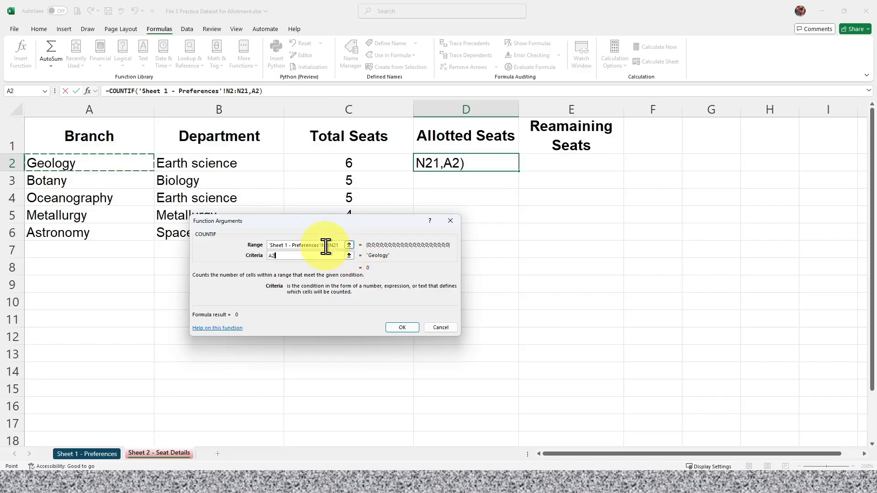
{"action": "key", "text": "F4"}
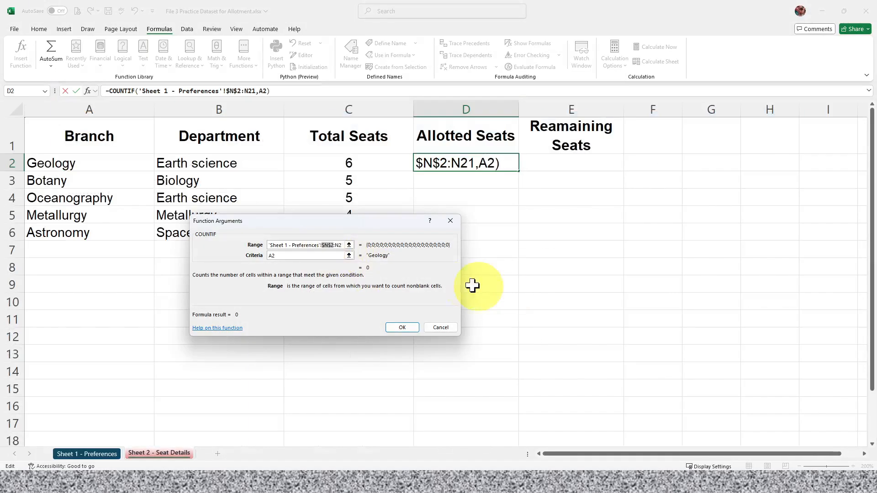
{"action": "left_click", "coordinate": [340, 246]}
{"action": "key", "text": "F4"}
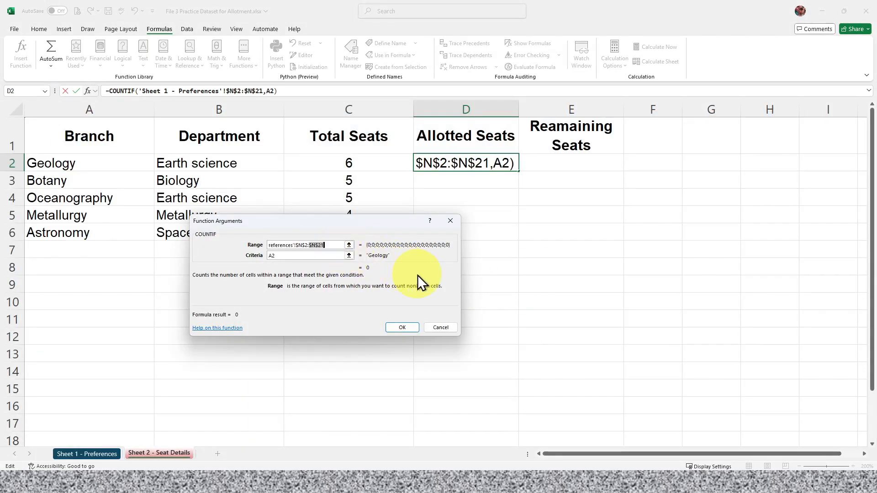
{"action": "left_click", "coordinate": [403, 328]}
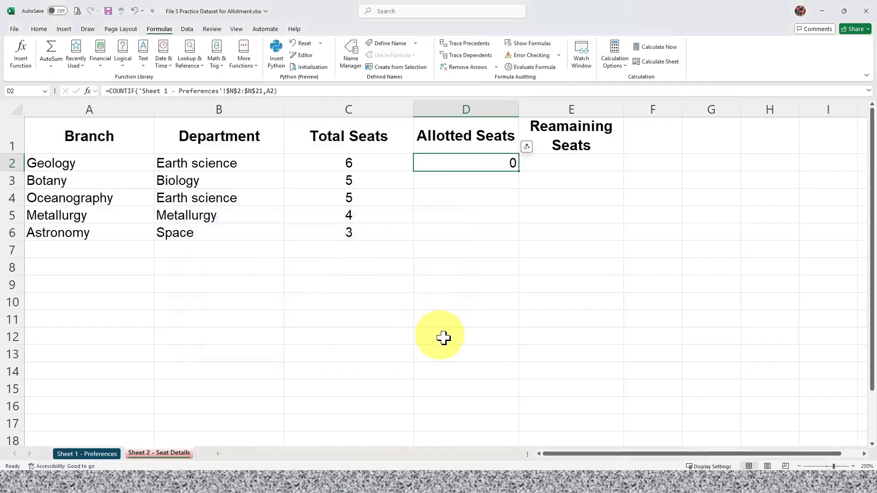
- Review the Final Allot. range N2:N21 on the Preferences sheet and fill the D2 formula down to D6 on Seat Details
{"action": "left_click", "coordinate": [106, 453]}
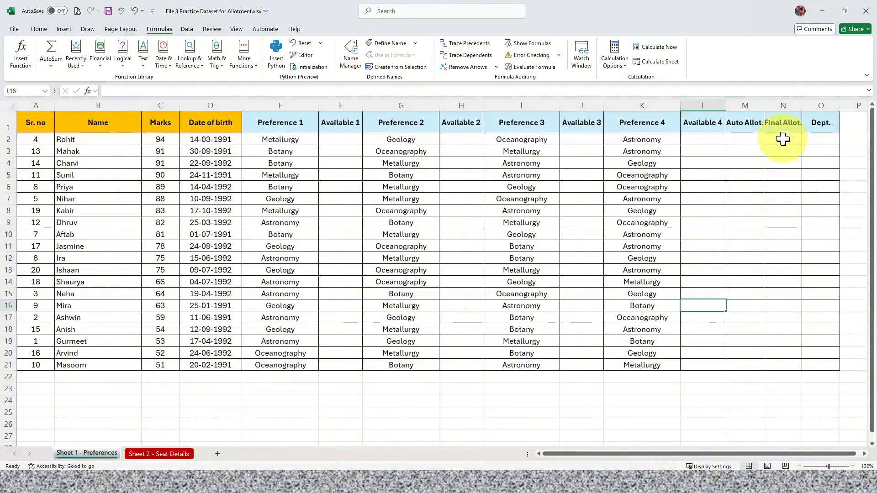
{"action": "left_click_drag", "start_coordinate": [782, 139], "coordinate": [776, 365]}
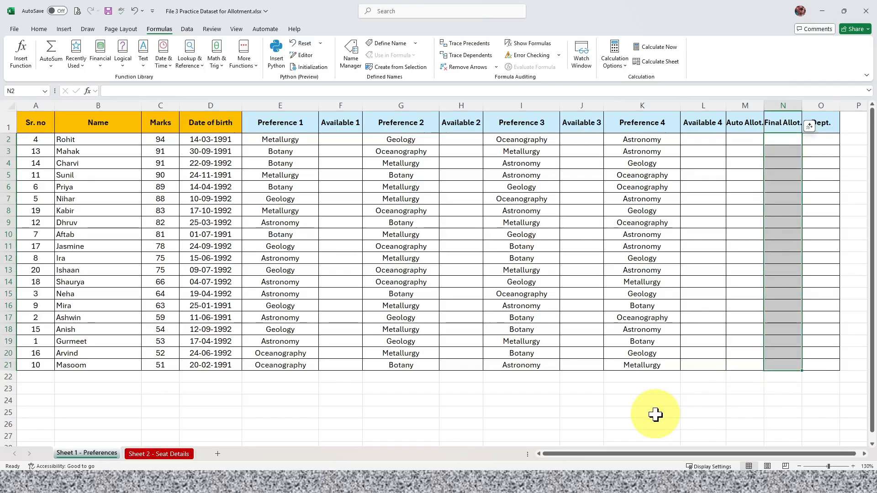
{"action": "left_click", "coordinate": [174, 458]}
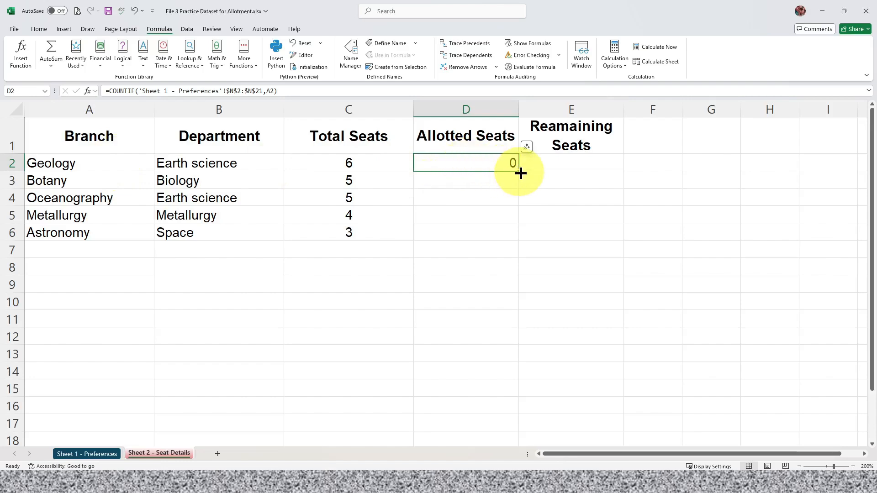
{"action": "left_click_drag", "start_coordinate": [520, 173], "coordinate": [519, 233]}
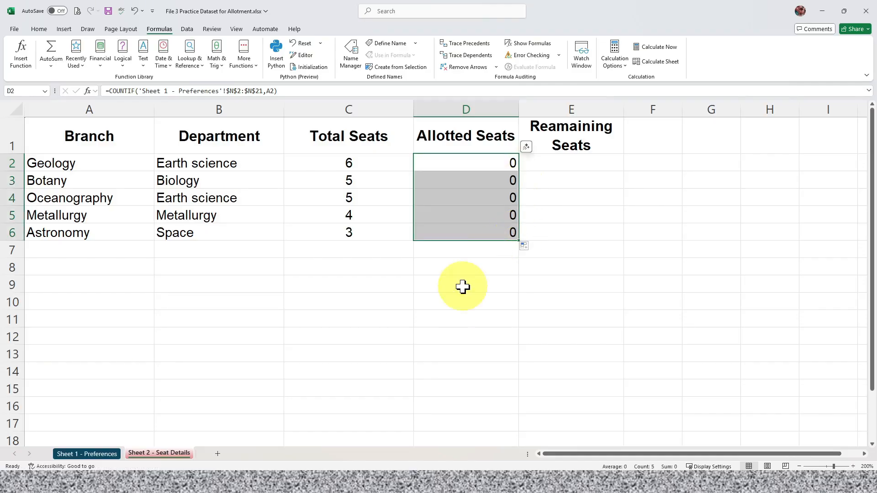
- Examine the branch names in A3:A6 and the COUNTIF formulas in D2:D4
{"action": "left_click", "coordinate": [75, 182]}
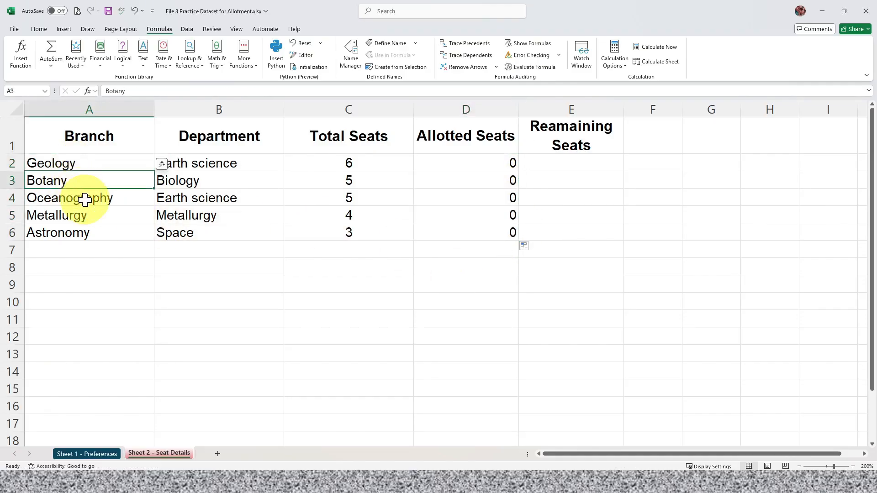
{"action": "left_click", "coordinate": [86, 200]}
{"action": "left_click", "coordinate": [86, 212]}
{"action": "left_click", "coordinate": [98, 233]}
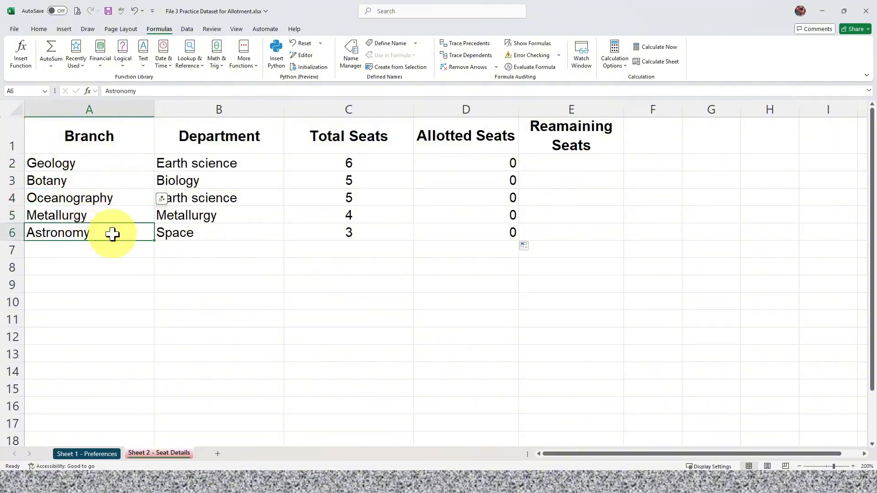
{"action": "left_click", "coordinate": [482, 161]}
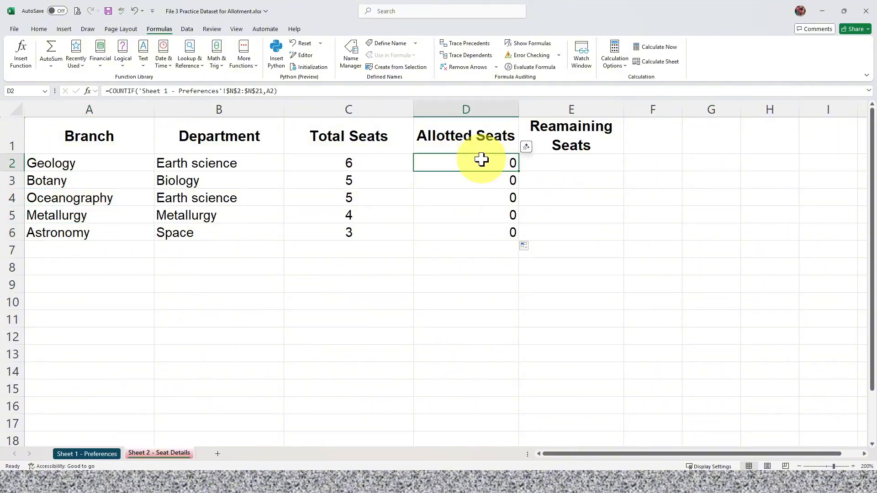
{"action": "key", "text": "Down"}
{"action": "key", "text": "Down"}
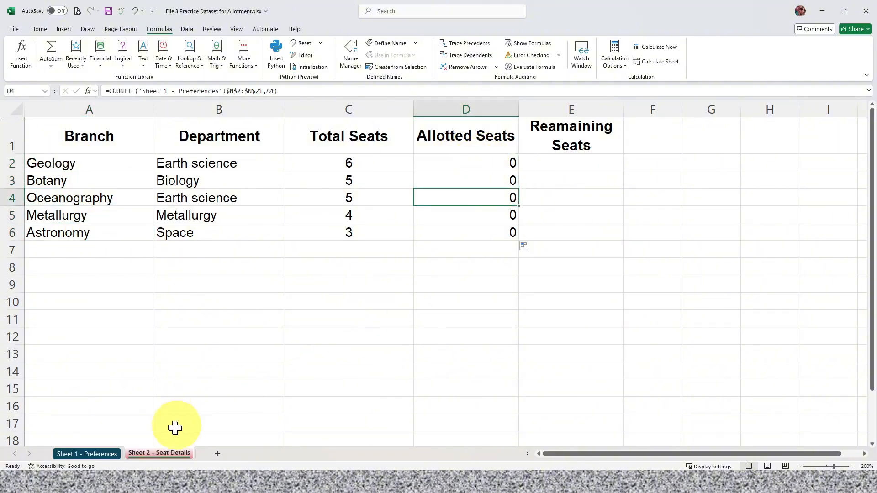
- Enter Geology as a test in N2 on the Preferences sheet and check the Allotted Seats counts on Seat Details
{"action": "left_click", "coordinate": [105, 454]}
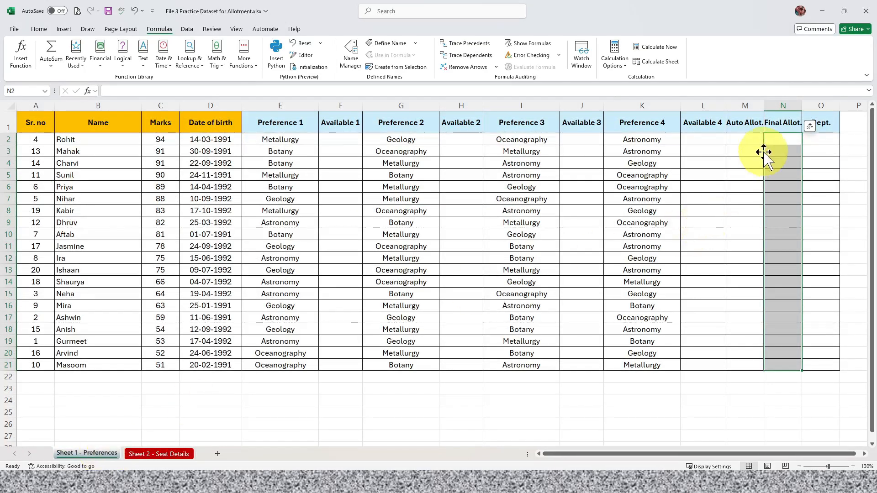
{"action": "left_click", "coordinate": [782, 138]}
{"action": "type", "text": "G"}
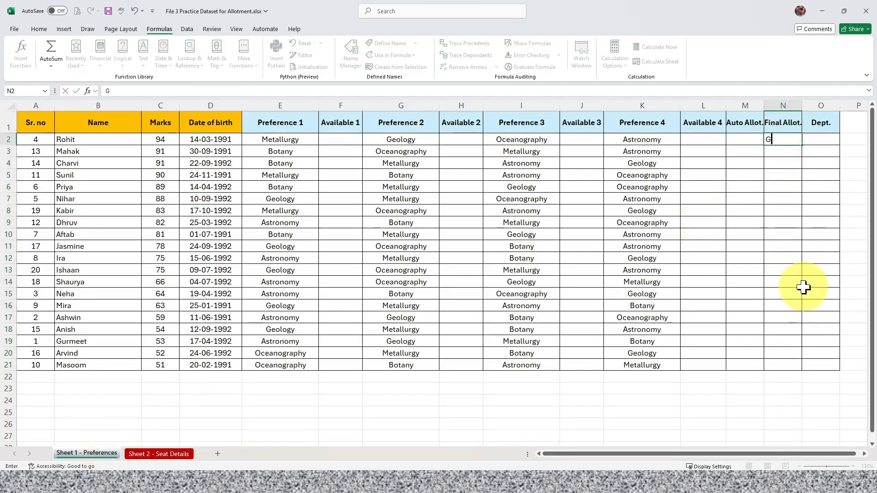
{"action": "type", "text": "eology"}
{"action": "key", "text": "Return"}
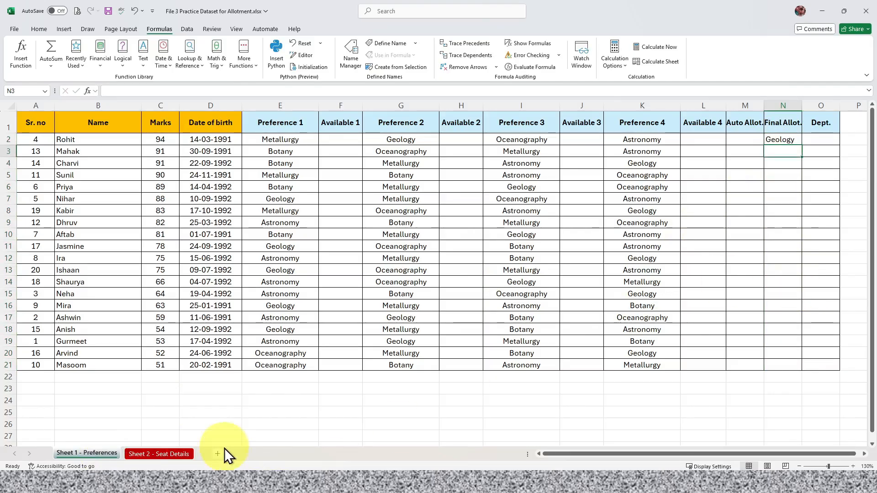
{"action": "left_click", "coordinate": [171, 454]}
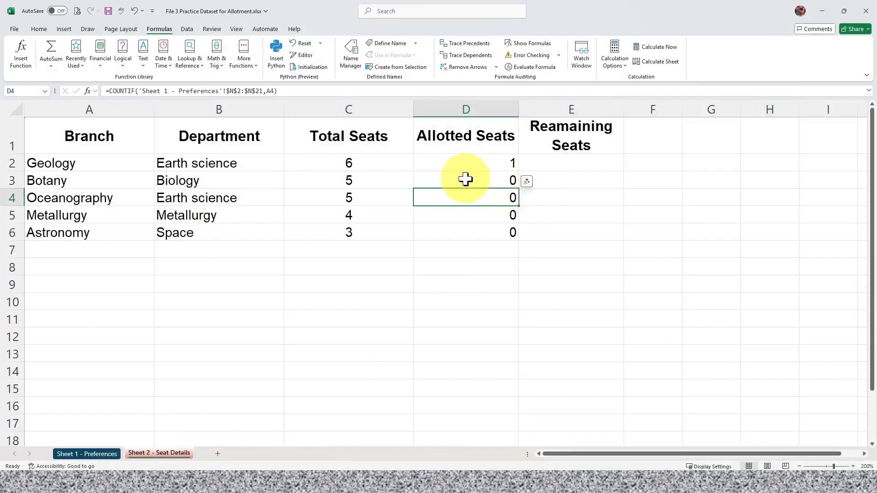
- Center-align the Allotted Seats values in D2:D6
{"action": "left_click", "coordinate": [475, 166]}
{"action": "left_click_drag", "start_coordinate": [487, 165], "coordinate": [487, 231]}
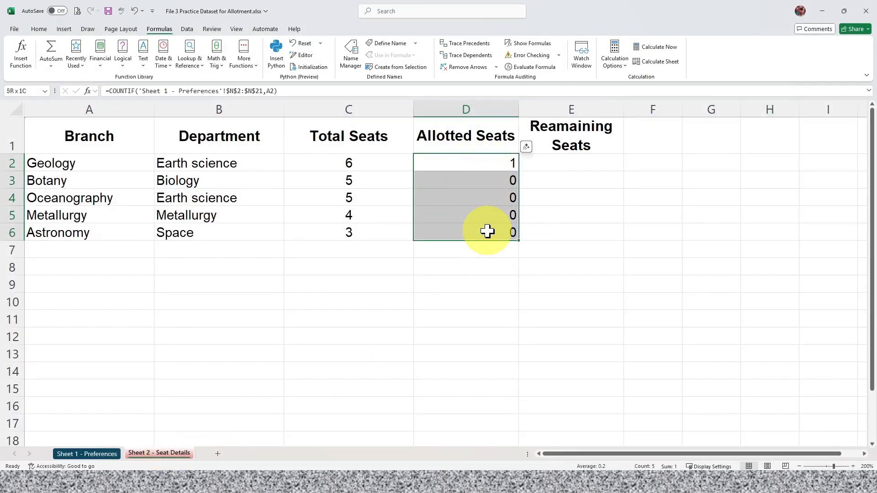
{"action": "left_click", "coordinate": [37, 28]}
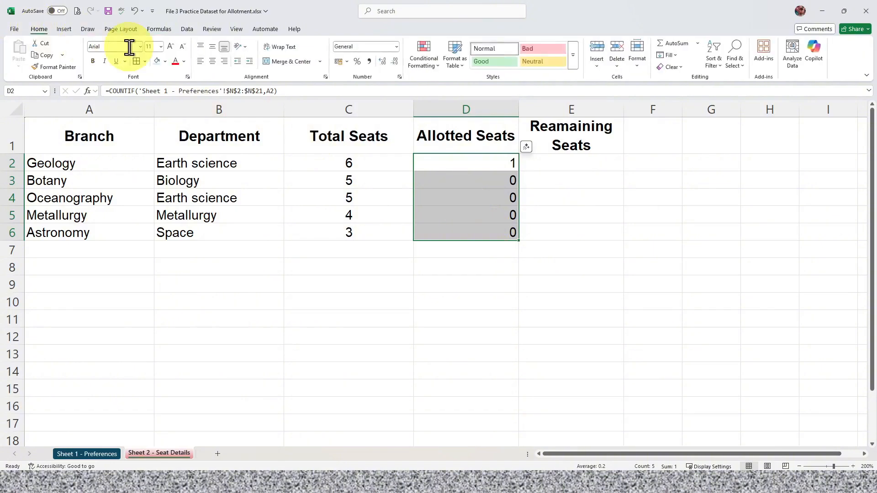
{"action": "left_click", "coordinate": [213, 62]}
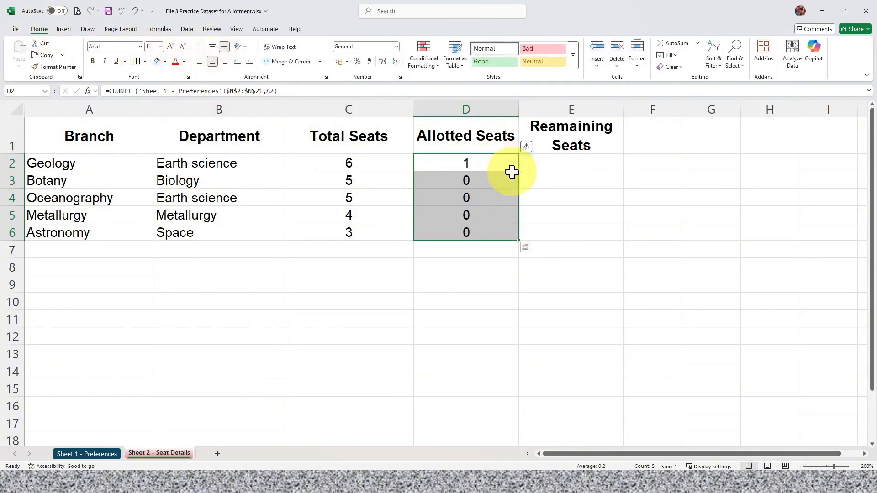
{"action": "left_click", "coordinate": [484, 165]}
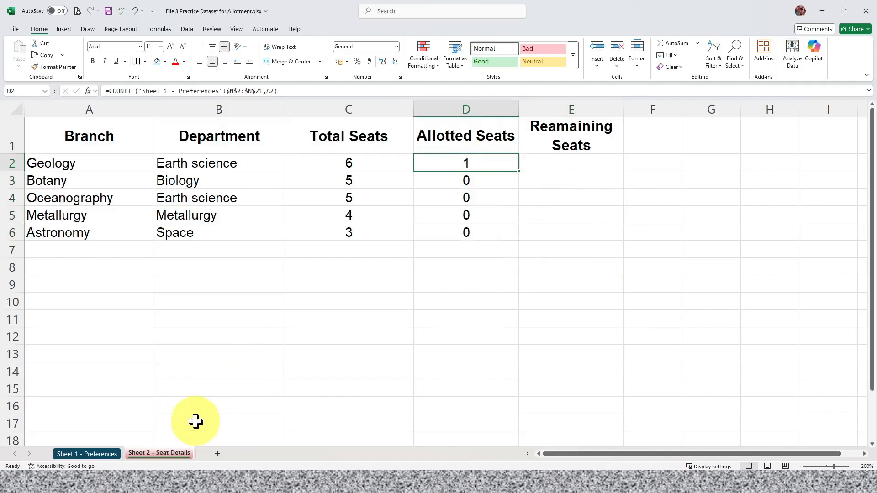
- Delete the test entry Geology from N2 on the Preferences sheet and return to Seat Details
{"action": "left_click", "coordinate": [103, 454]}
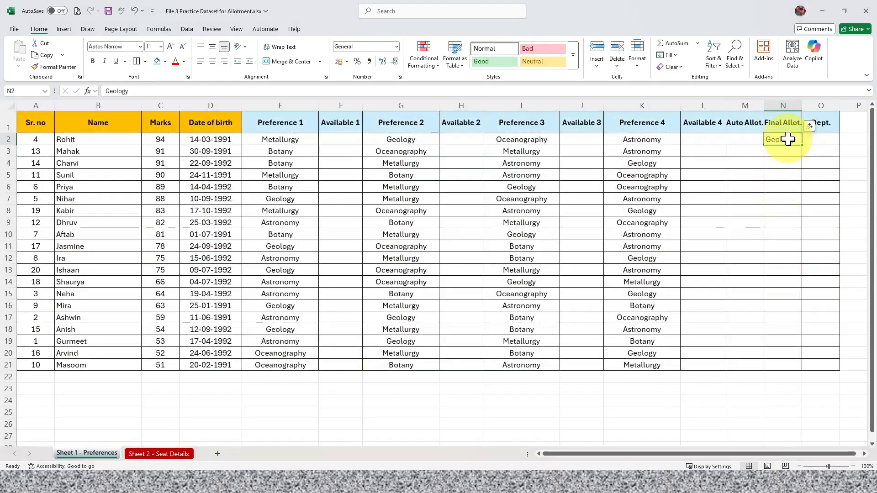
{"action": "key", "text": "Delete"}
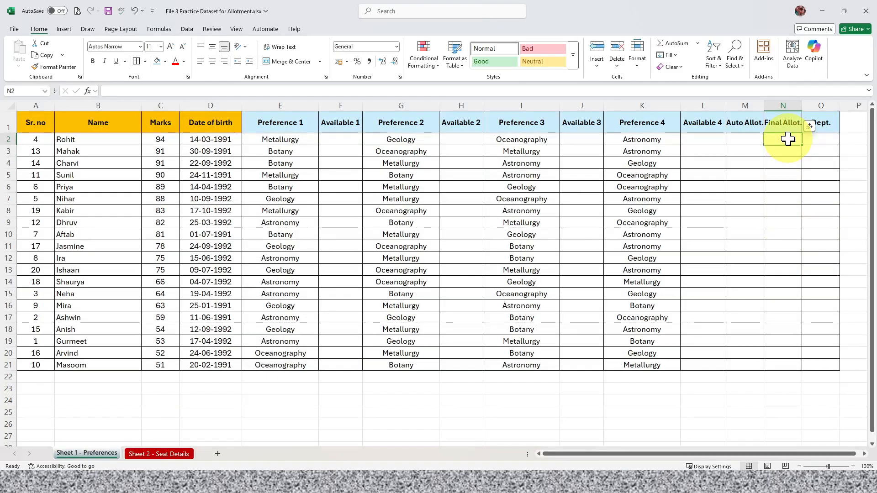
{"action": "left_click", "coordinate": [179, 453]}
- Enter the formula =C2-D2 in E2, under Reamaining Seats, to subtract allotted seats from total seats
{"action": "left_click", "coordinate": [566, 161]}
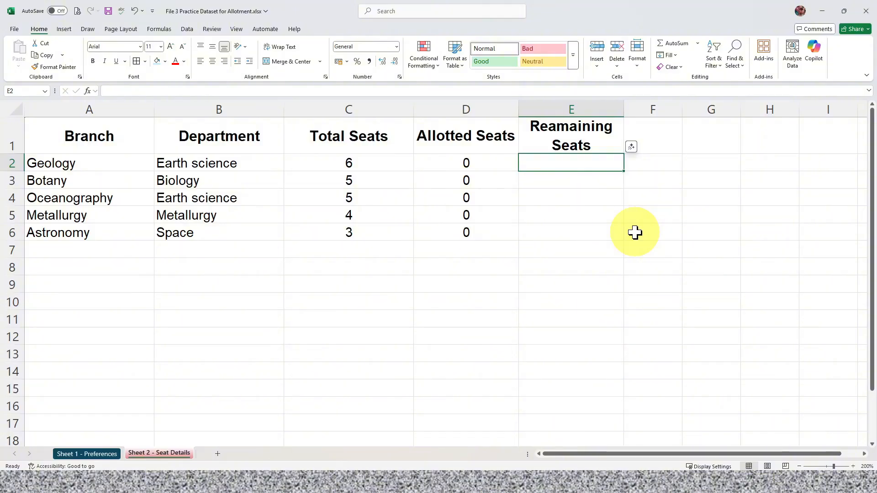
{"action": "left_click", "coordinate": [376, 162]}
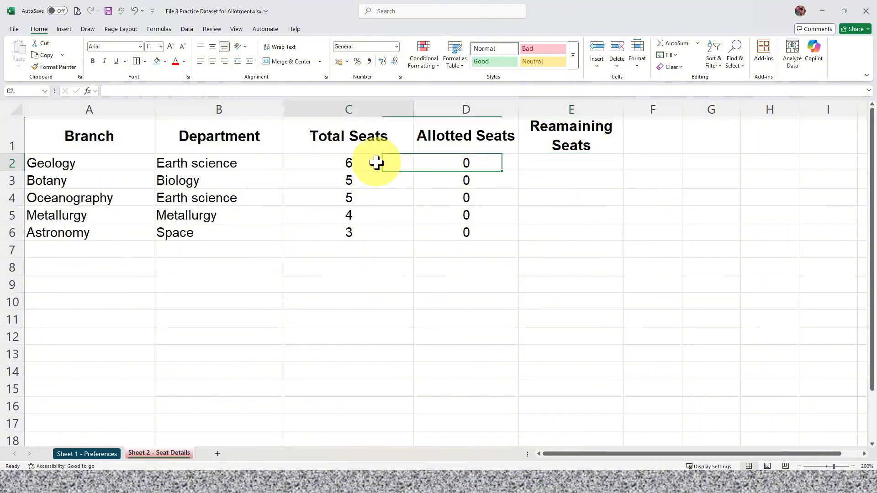
{"action": "left_click", "coordinate": [452, 164]}
{"action": "left_click", "coordinate": [402, 166]}
{"action": "left_click", "coordinate": [484, 166]}
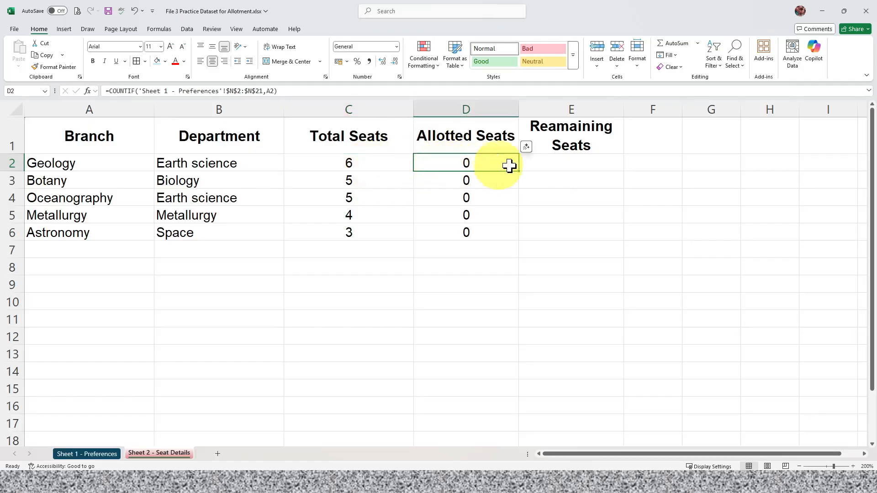
{"action": "left_click", "coordinate": [560, 166]}
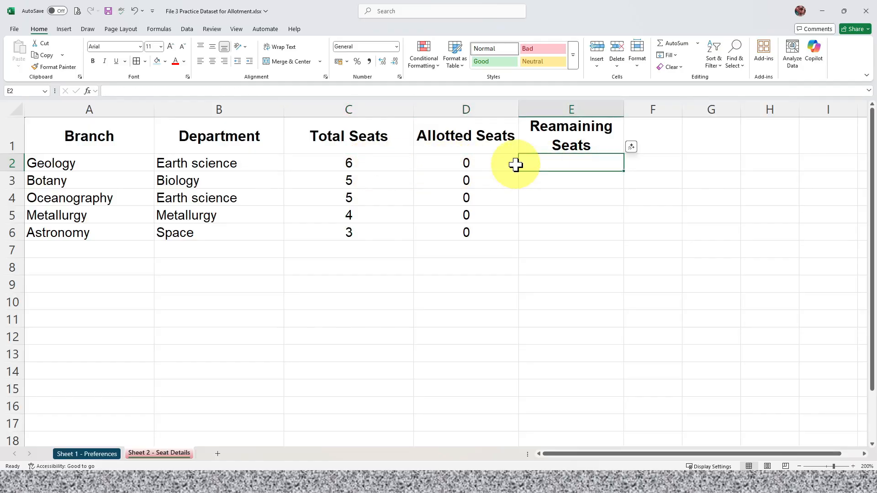
{"action": "type", "text": "="}
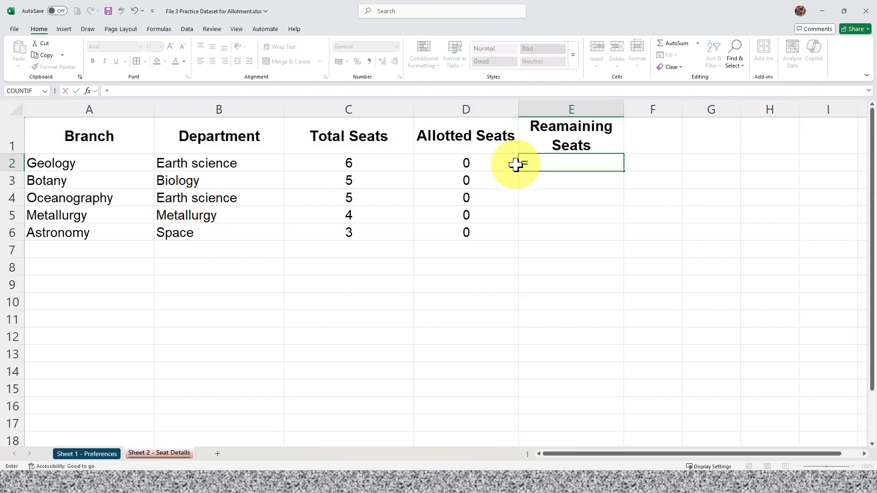
{"action": "left_click", "coordinate": [326, 160]}
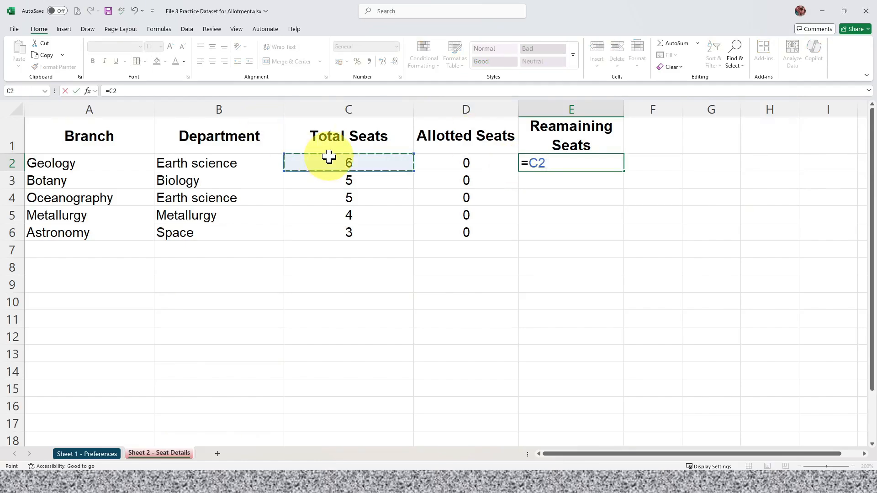
{"action": "type", "text": "-"}
{"action": "left_click", "coordinate": [482, 163]}
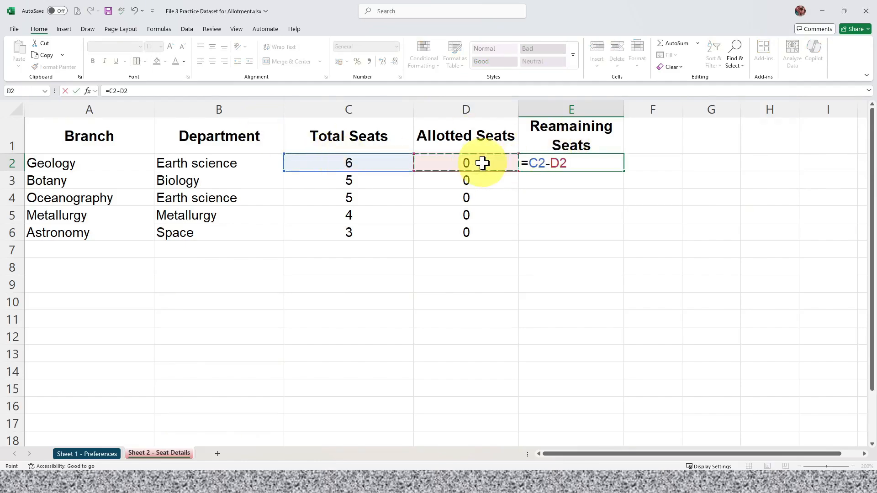
{"action": "key", "text": "Return"}
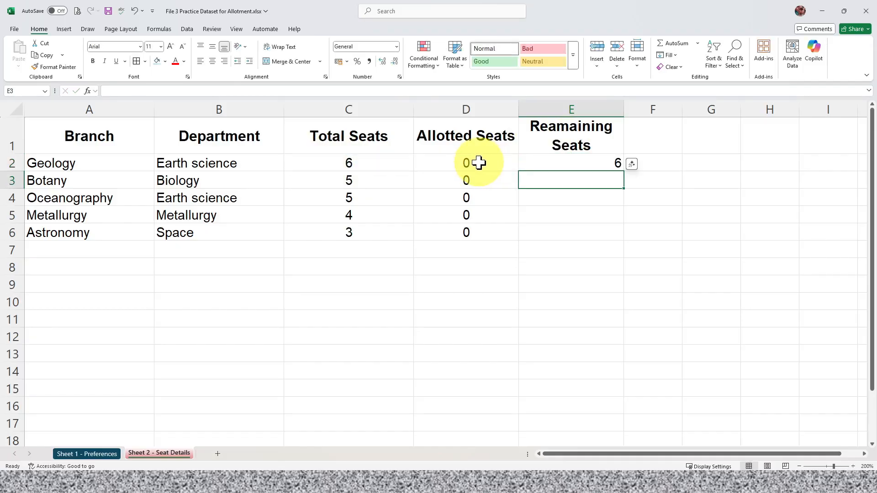
- Fill the E2 subtraction formula down to E6 and return to the Preferences sheet
{"action": "left_click", "coordinate": [584, 163]}
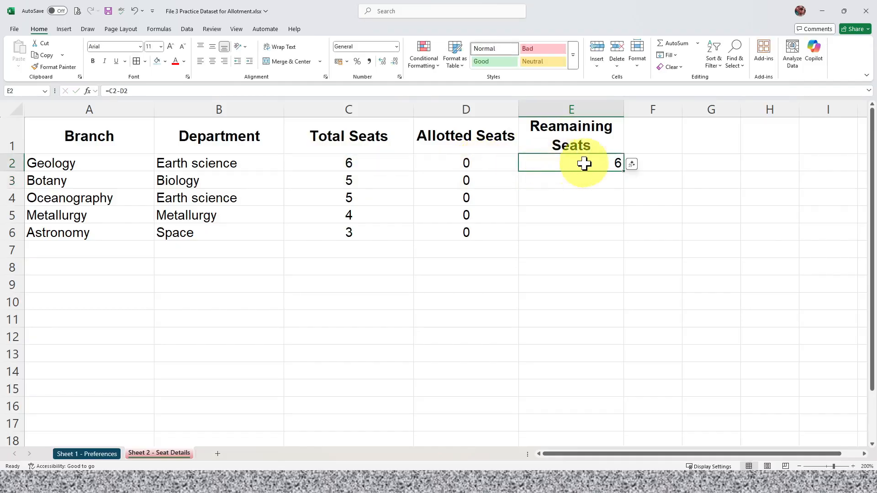
{"action": "left_click_drag", "start_coordinate": [624, 171], "coordinate": [626, 239]}
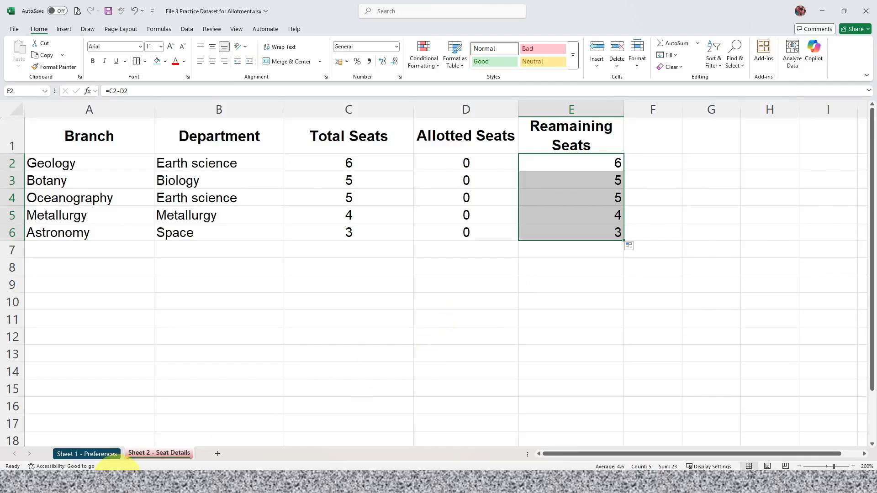
{"action": "left_click", "coordinate": [105, 454]}
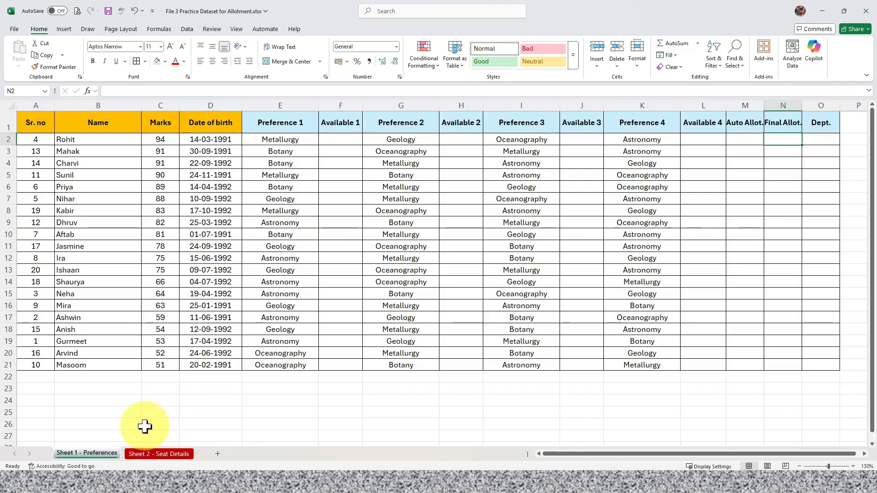
- Start an XLOOKUP function in F2, under Available 1, with E2 as the lookup value
{"action": "left_click_drag", "start_coordinate": [344, 138], "coordinate": [342, 364]}
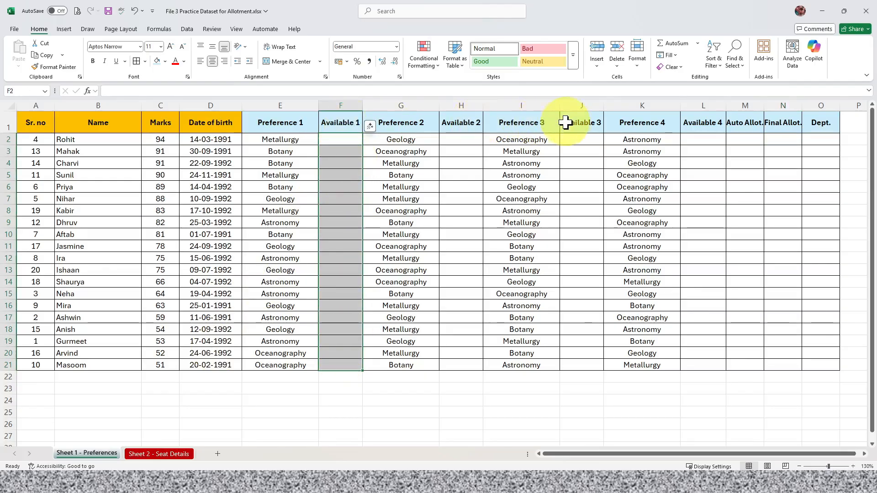
{"action": "left_click", "coordinate": [343, 140]}
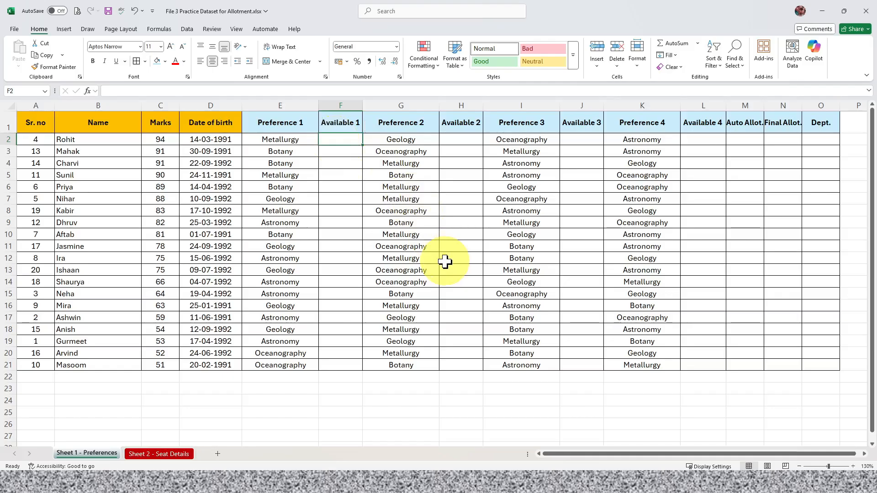
{"action": "left_click", "coordinate": [159, 30]}
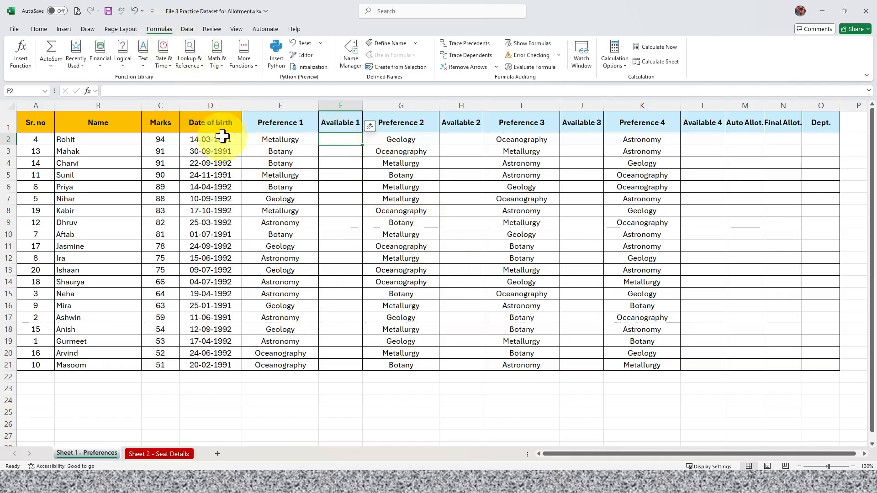
{"action": "left_click", "coordinate": [187, 62]}
{"action": "scroll", "coordinate": [209, 316], "scroll_direction": "down", "scroll_amount": 7}
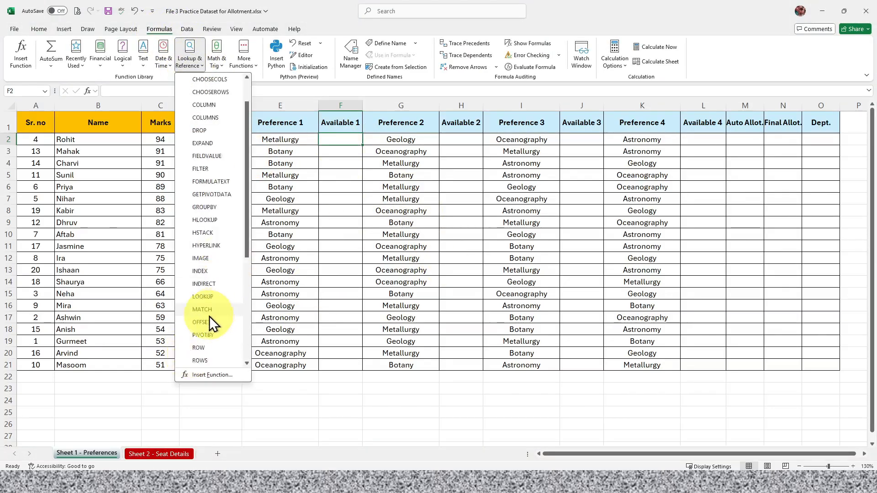
{"action": "left_click", "coordinate": [212, 352]}
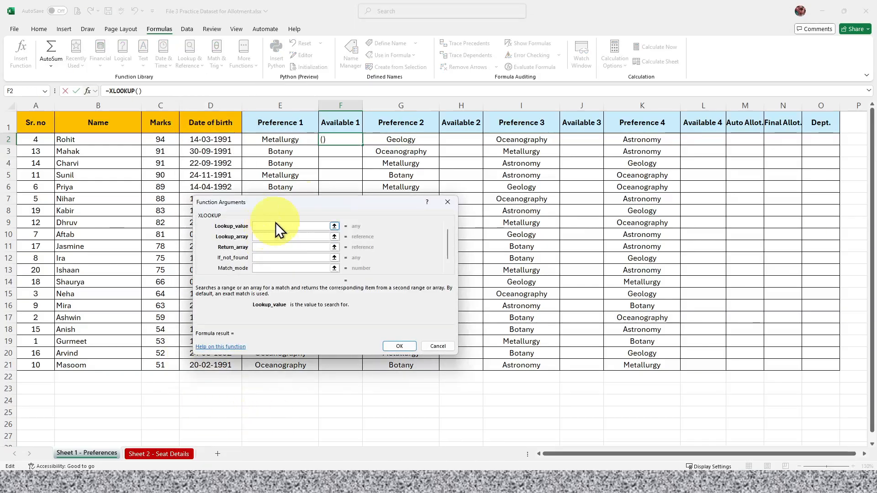
{"action": "left_click", "coordinate": [282, 140]}
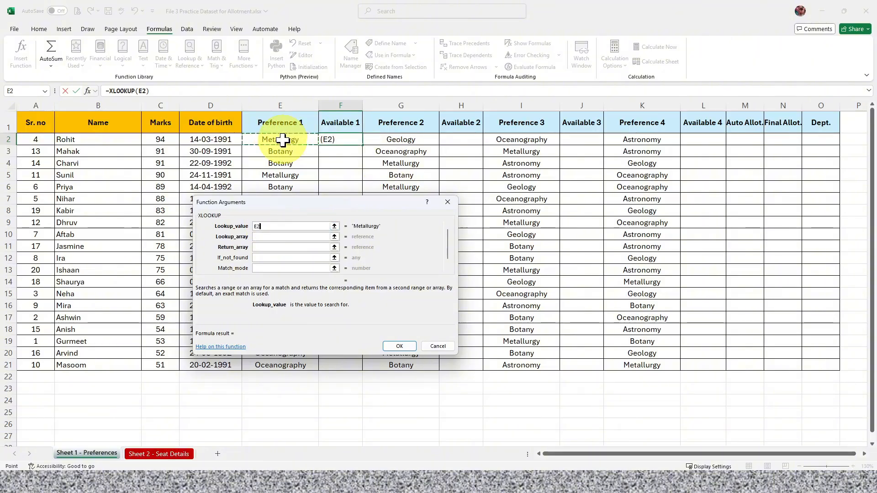
- Set the XLOOKUP lookup array to the Branch cells $A$2:$A$6 on the Seat Details sheet as absolute references
{"action": "left_click", "coordinate": [275, 237]}
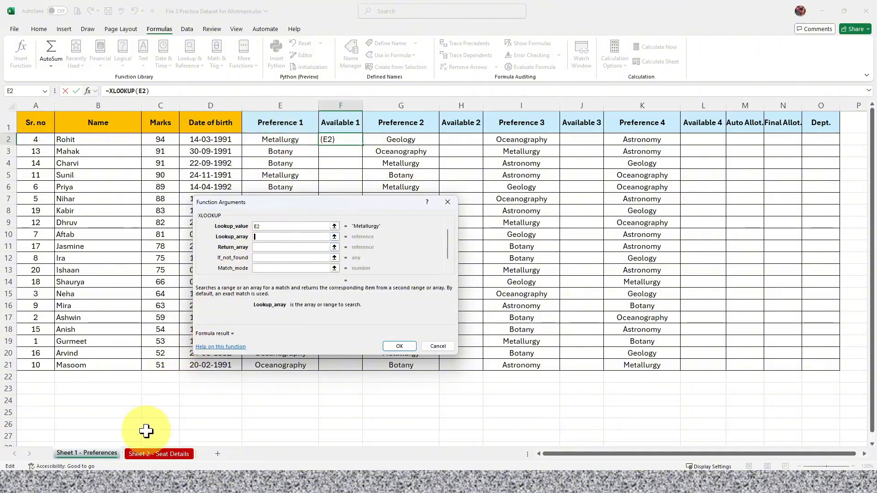
{"action": "left_click", "coordinate": [152, 456]}
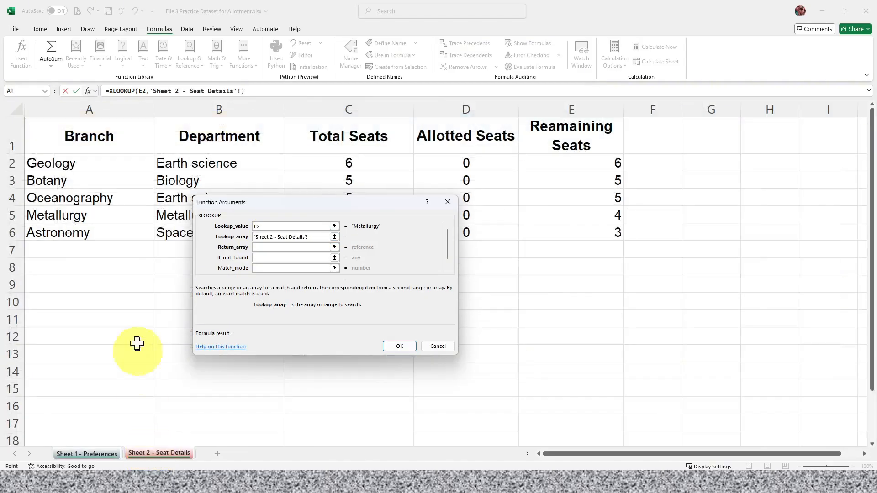
{"action": "left_click_drag", "start_coordinate": [114, 163], "coordinate": [118, 229]}
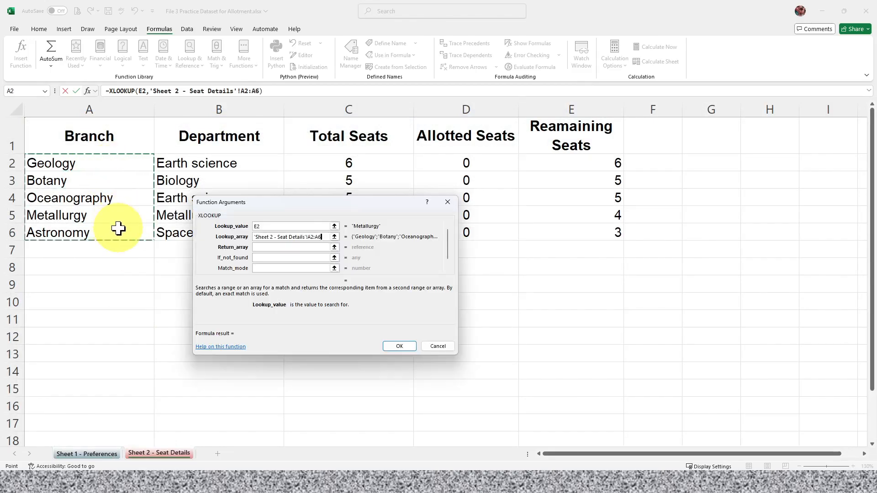
{"action": "left_click", "coordinate": [312, 237]}
{"action": "key", "text": "F4"}
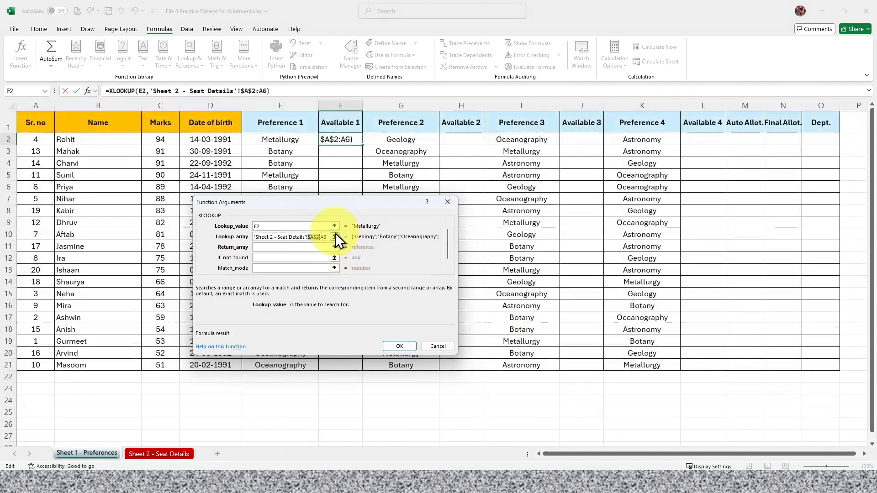
{"action": "left_click", "coordinate": [322, 238]}
{"action": "key", "text": "F4"}
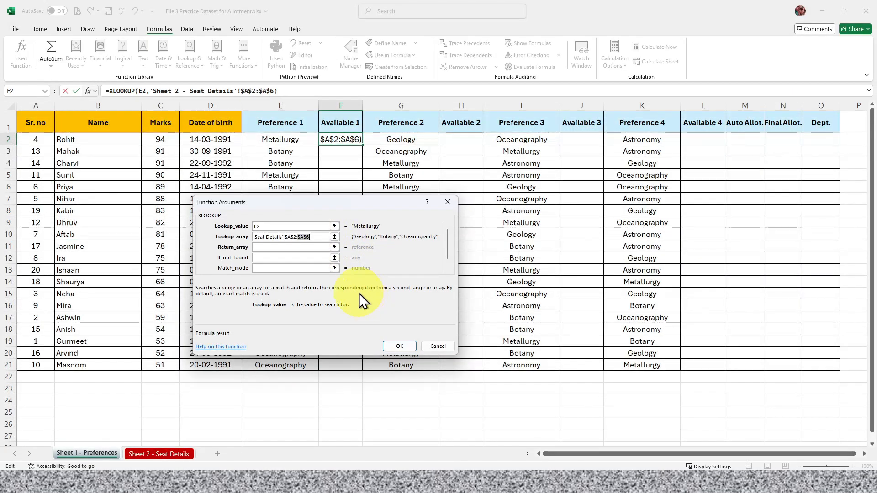
- Set the return array to the Reamaining Seats cells $E$2:$E$6 on the Seat Details sheet as absolute references and finish the XLOOKUP
{"action": "left_click", "coordinate": [283, 247]}
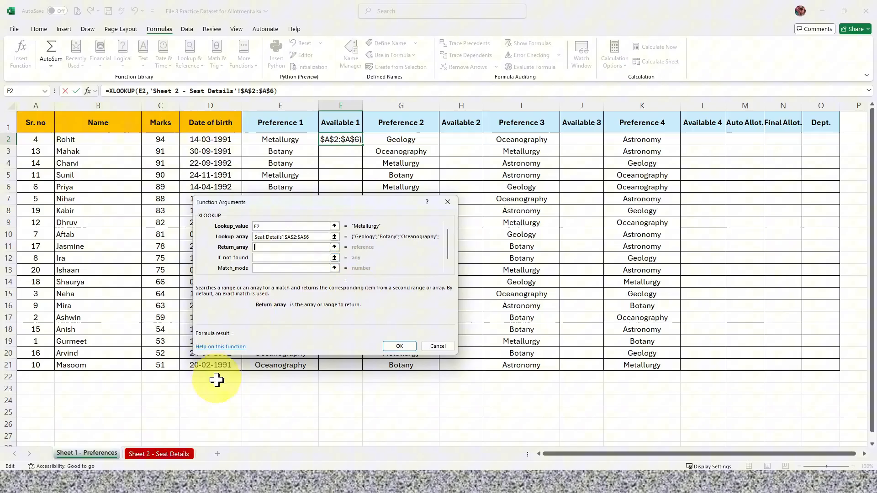
{"action": "left_click", "coordinate": [133, 455]}
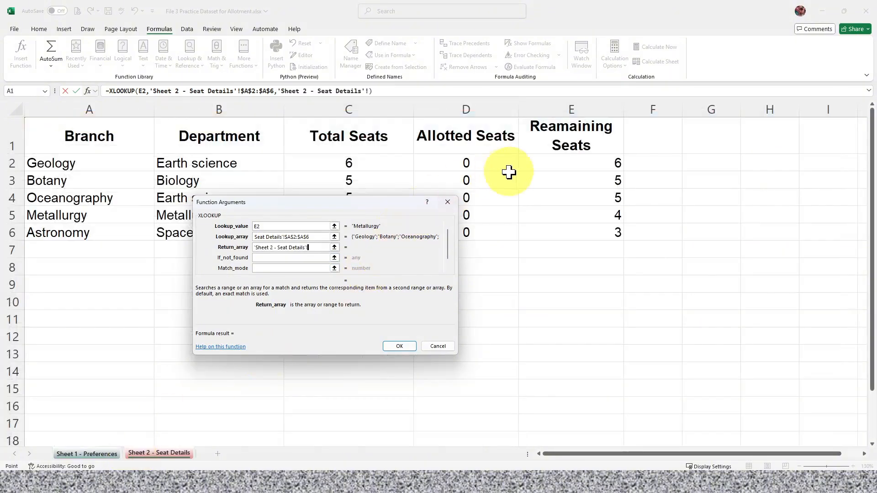
{"action": "left_click_drag", "start_coordinate": [554, 166], "coordinate": [552, 229]}
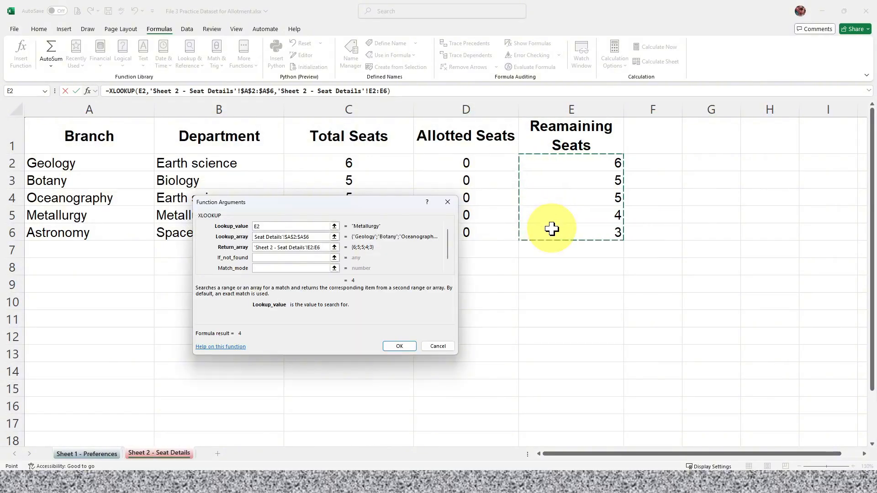
{"action": "left_click", "coordinate": [310, 248]}
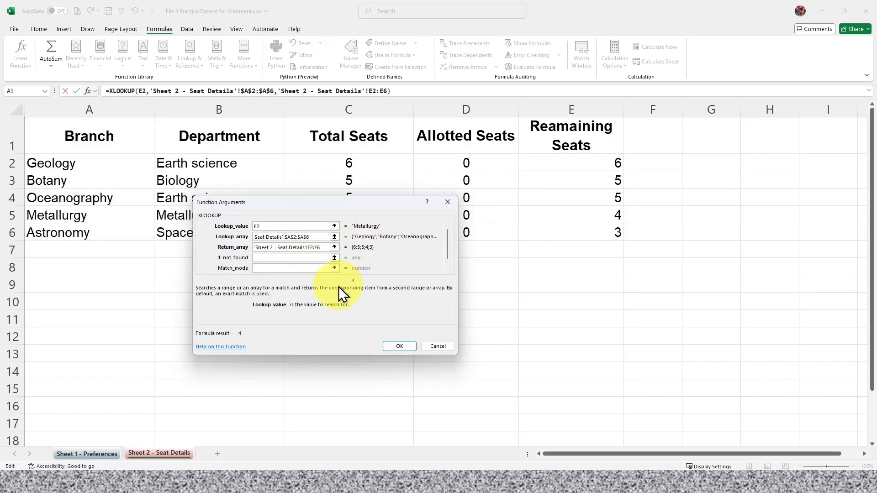
{"action": "key", "text": "F4"}
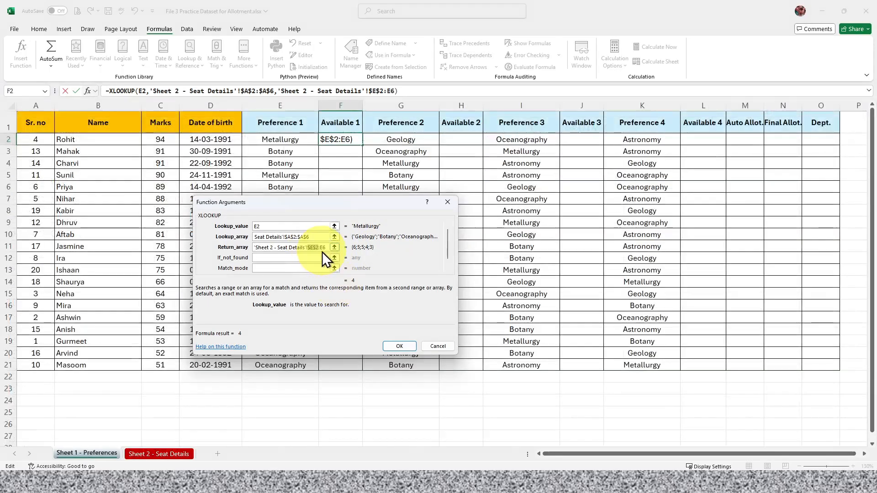
{"action": "key", "text": "F4"}
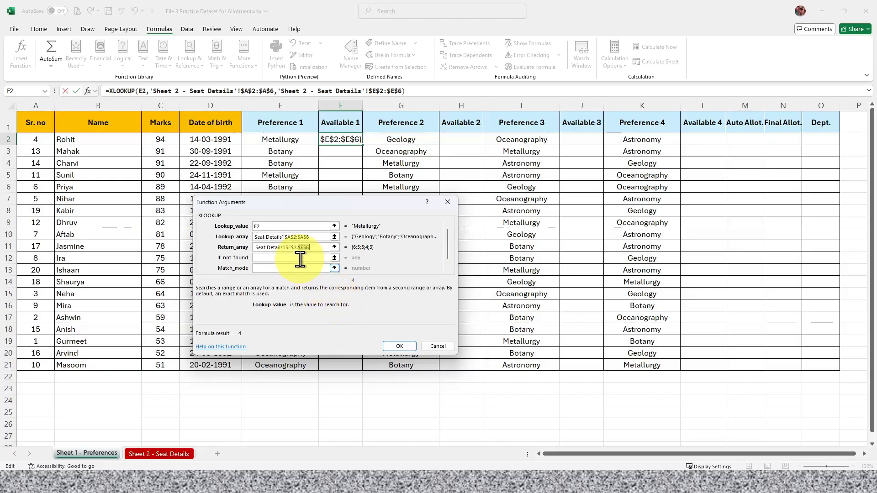
{"action": "left_click", "coordinate": [396, 345]}
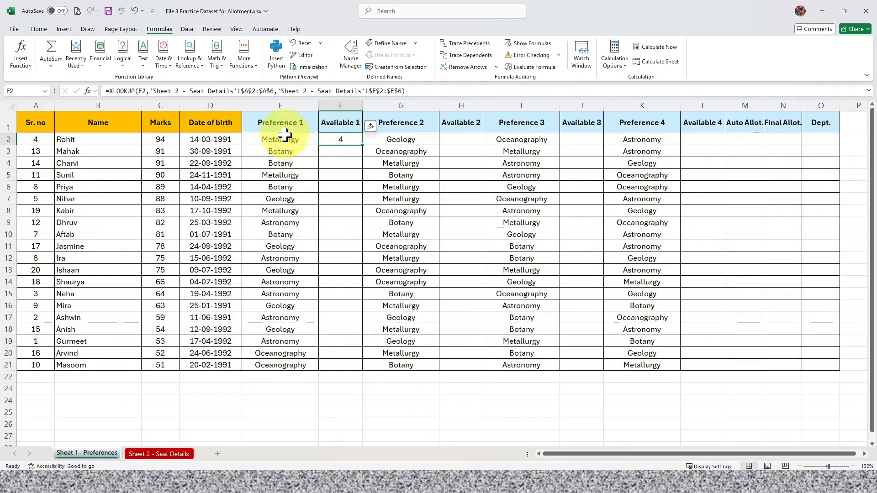
- Check the Metallurgy row's allotted and remaining seats on the Seat Details sheet against the XLOOKUP result
{"action": "left_click", "coordinate": [160, 454]}
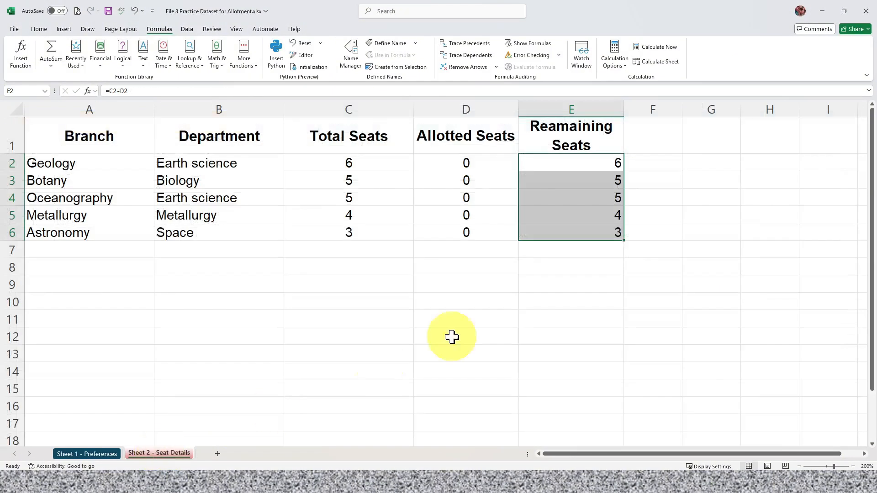
{"action": "left_click", "coordinate": [539, 267]}
{"action": "left_click", "coordinate": [76, 216]}
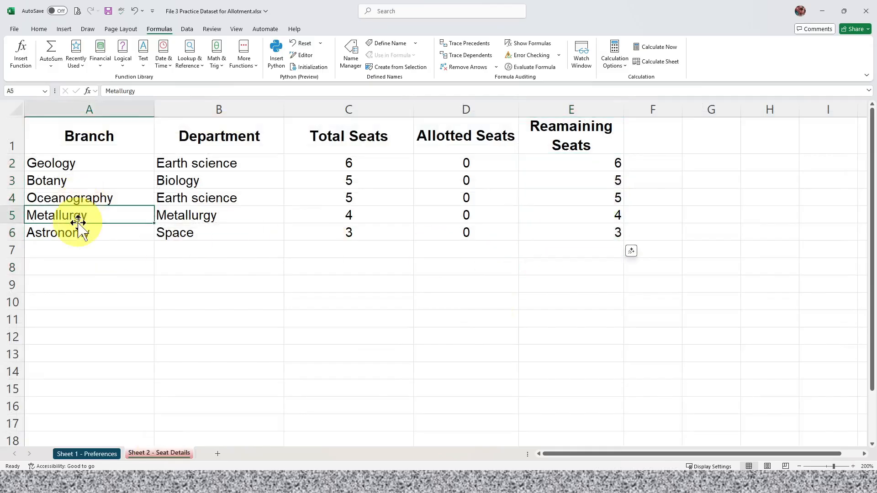
{"action": "left_click", "coordinate": [586, 217]}
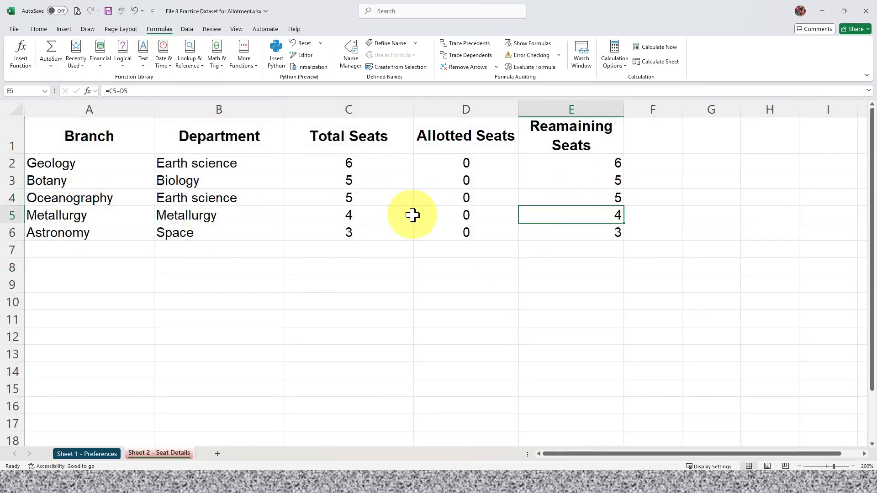
{"action": "left_click", "coordinate": [453, 217]}
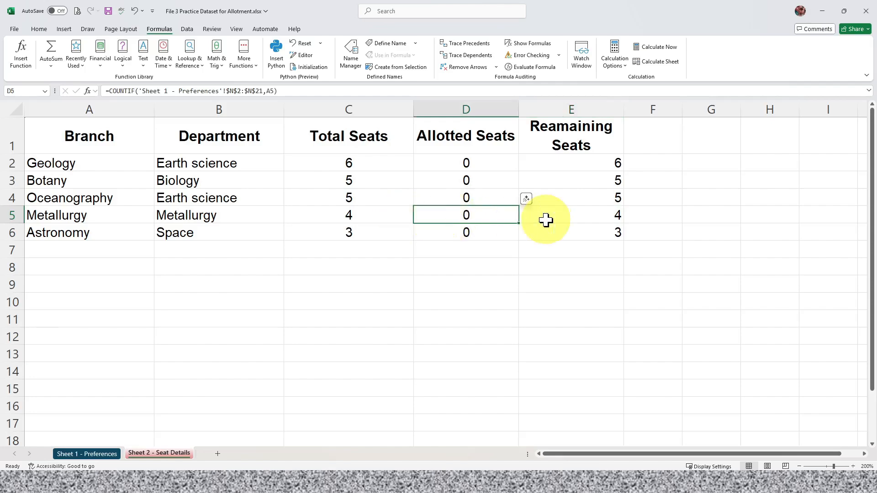
{"action": "left_click", "coordinate": [567, 217]}
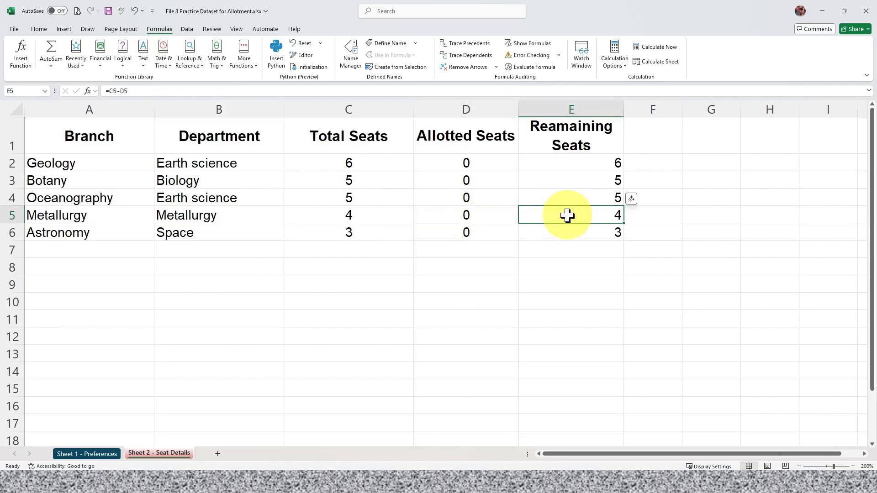
- Return to the Preferences sheet and fill the F2 XLOOKUP formula down to F21
{"action": "left_click", "coordinate": [96, 454]}
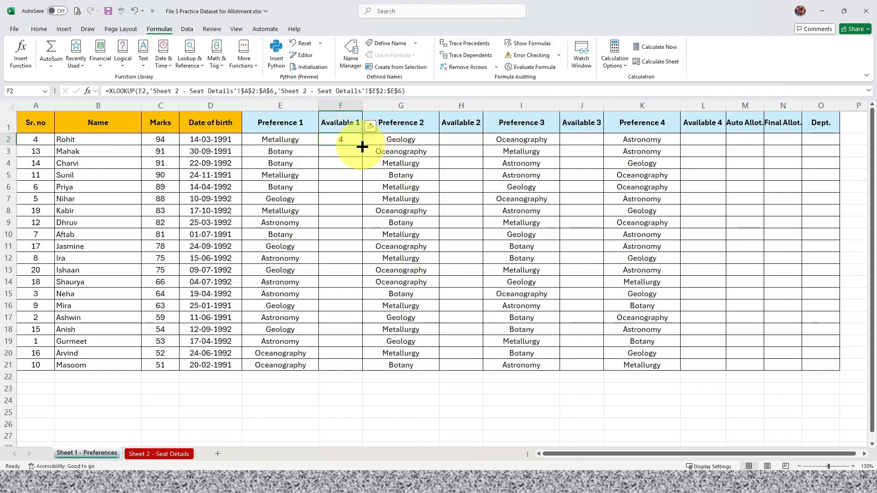
{"action": "left_click_drag", "start_coordinate": [362, 147], "coordinate": [361, 371]}
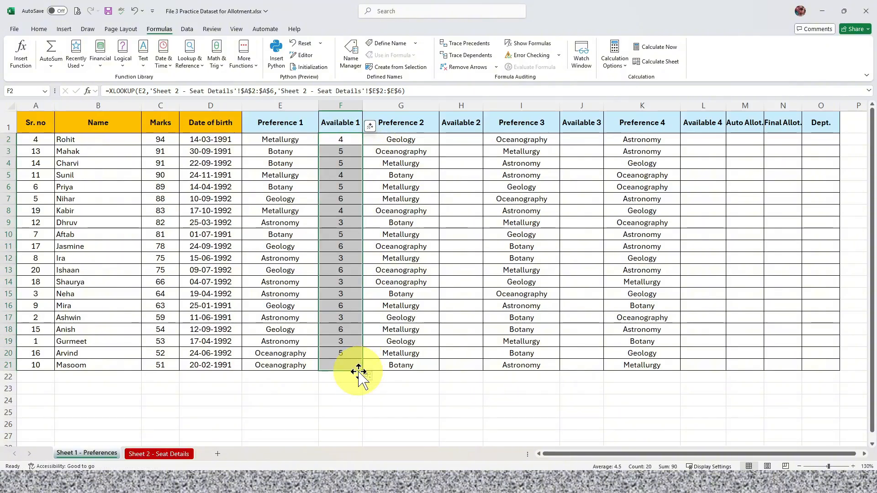
{"action": "left_click", "coordinate": [343, 140]}
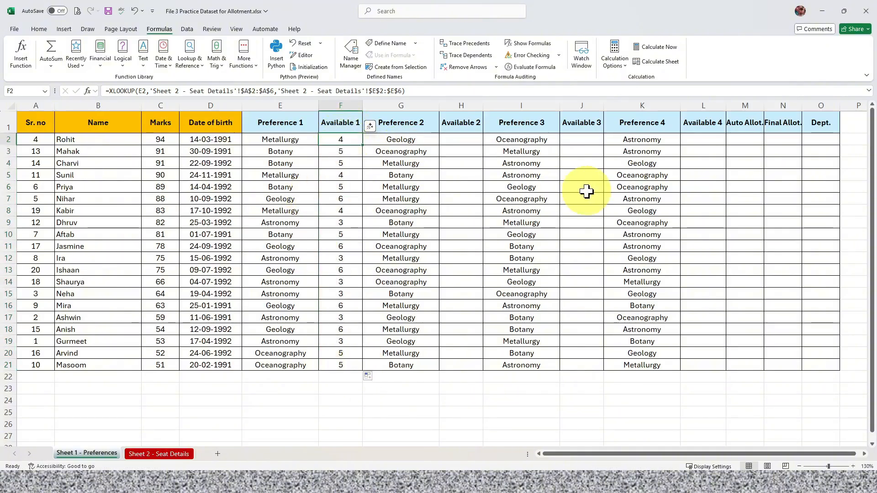
- Copy the XLOOKUP formula from F2 to H2, under Available 2, and fill it down to H21
{"action": "right_click", "coordinate": [341, 142]}
{"action": "left_click", "coordinate": [368, 178]}
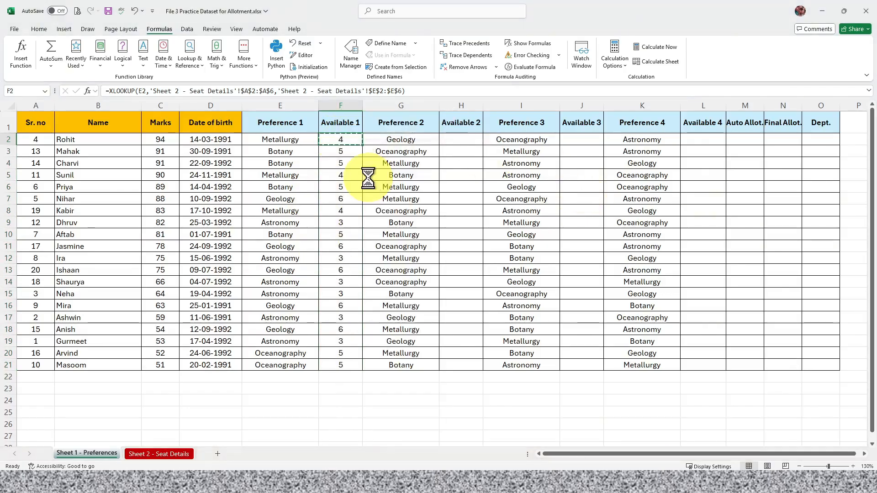
{"action": "left_click", "coordinate": [455, 142]}
{"action": "right_click", "coordinate": [455, 141]}
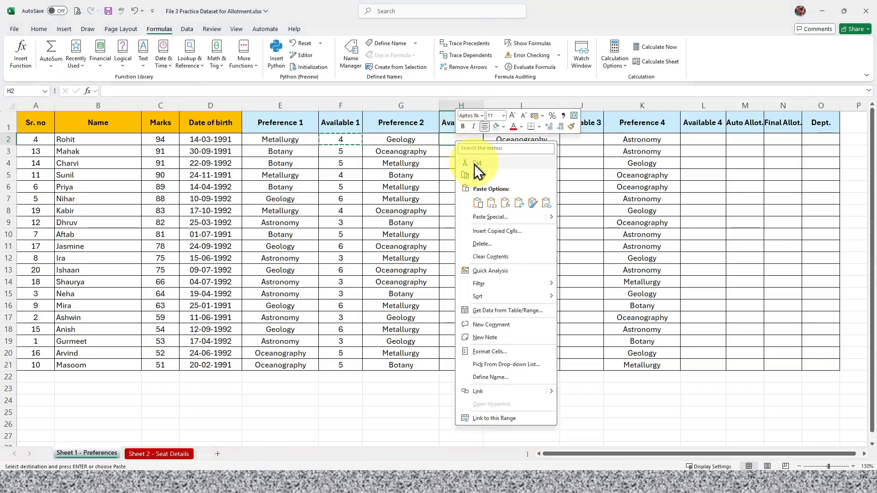
{"action": "left_click", "coordinate": [478, 202]}
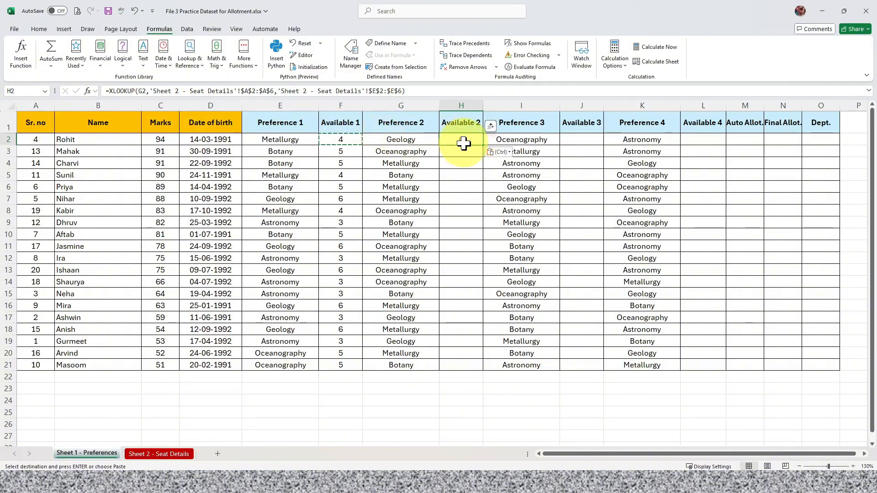
{"action": "left_click_drag", "start_coordinate": [484, 146], "coordinate": [501, 365]}
{"action": "left_click", "coordinate": [589, 121]}
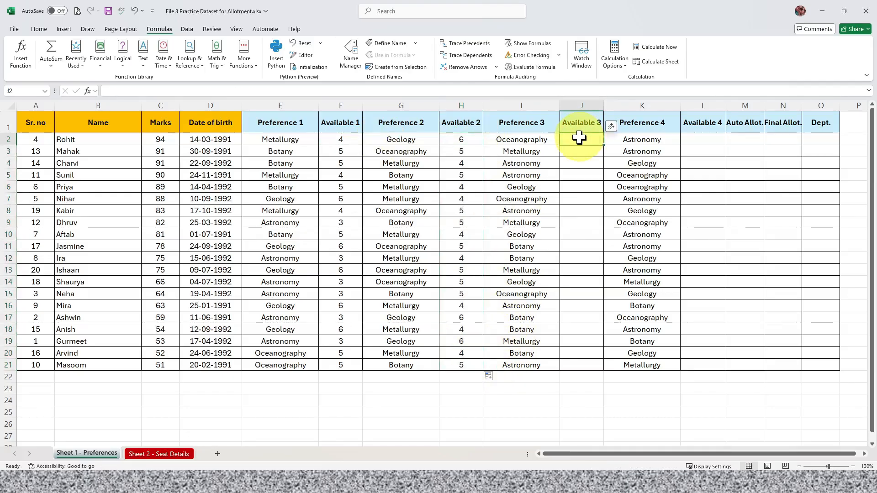
{"action": "right_click", "coordinate": [580, 139]}
{"action": "left_click", "coordinate": [553, 146]}
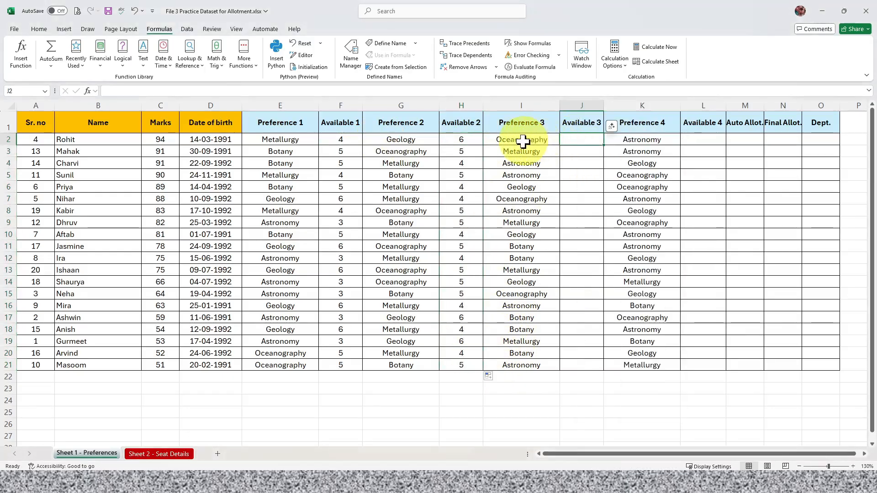
- Copy the XLOOKUP formula from H2 to J2, under Available 3, and fill it down to J21
{"action": "left_click", "coordinate": [461, 142]}
{"action": "key", "text": "ctrl+c"}
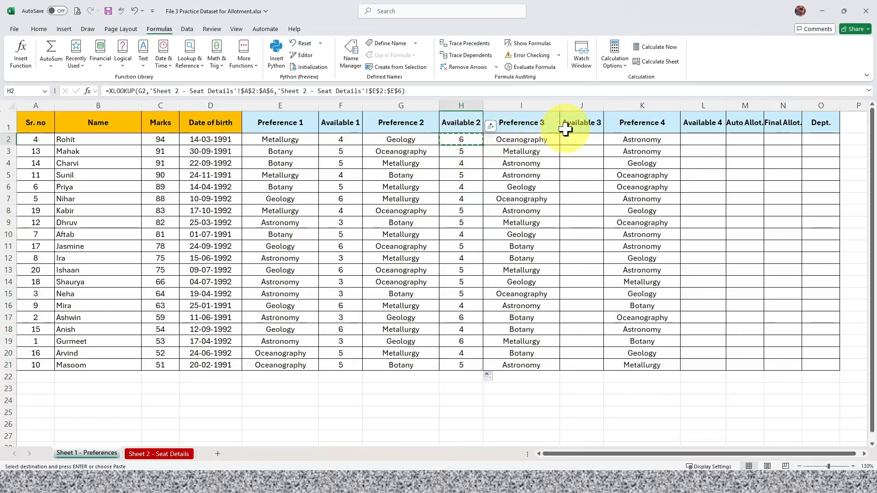
{"action": "left_click", "coordinate": [581, 139]}
{"action": "key", "text": "ctrl+v"}
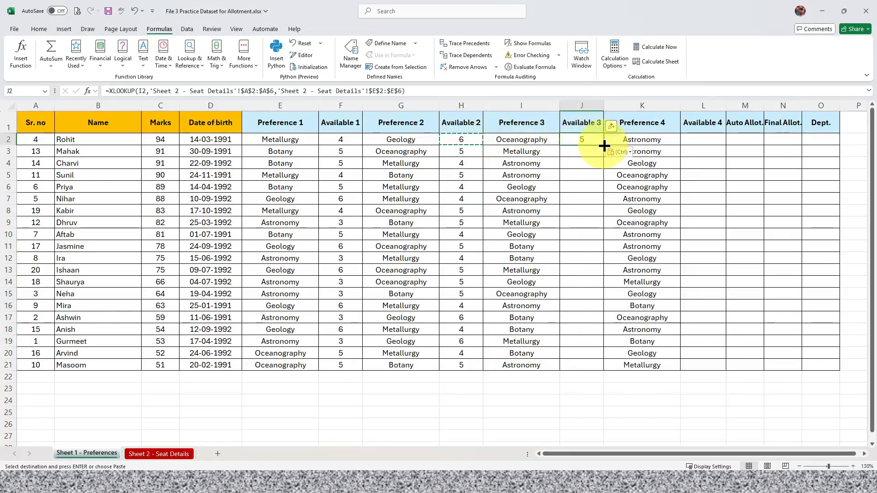
{"action": "left_click_drag", "start_coordinate": [604, 145], "coordinate": [605, 366]}
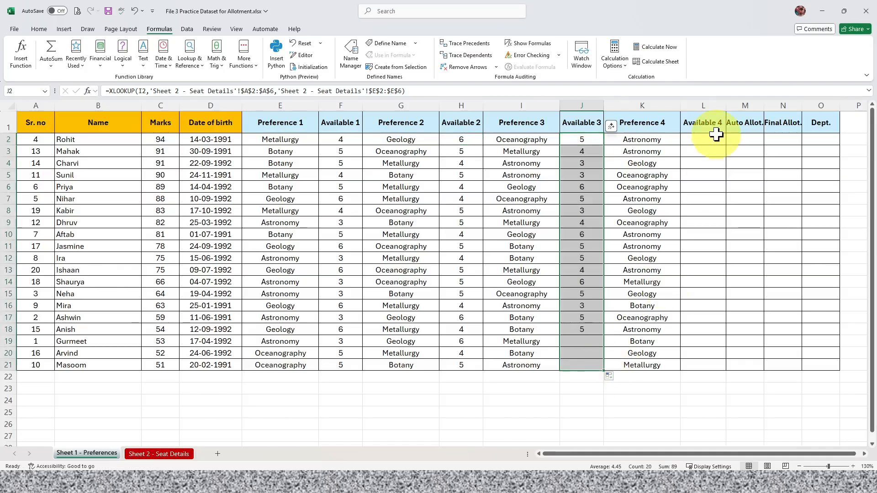
- Copy the XLOOKUP formula from J2 to L2, under Available 4, and fill it down to L21
{"action": "left_click", "coordinate": [583, 139]}
{"action": "key", "text": "ctrl+c"}
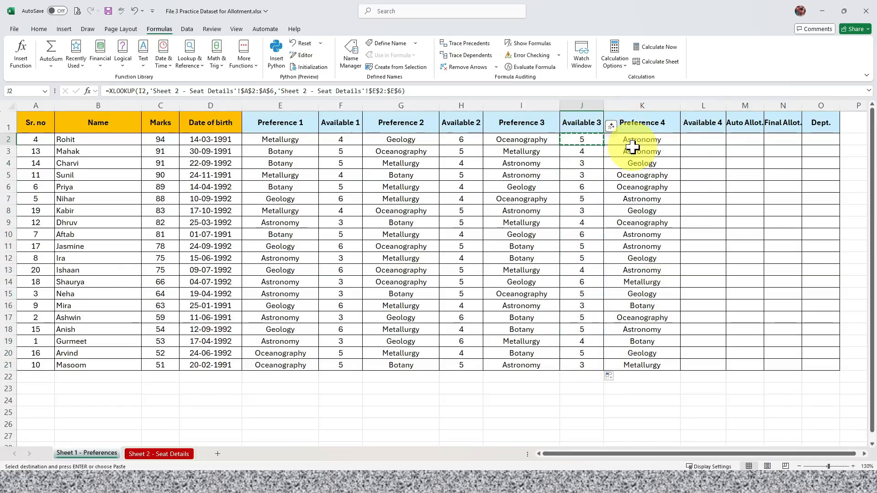
{"action": "left_click", "coordinate": [703, 139]}
{"action": "key", "text": "ctrl+v"}
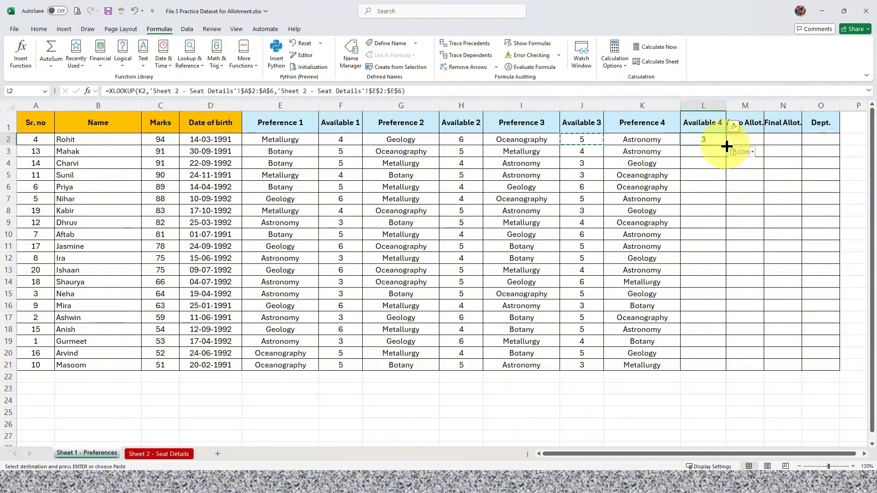
{"action": "left_click_drag", "start_coordinate": [724, 144], "coordinate": [725, 375]}
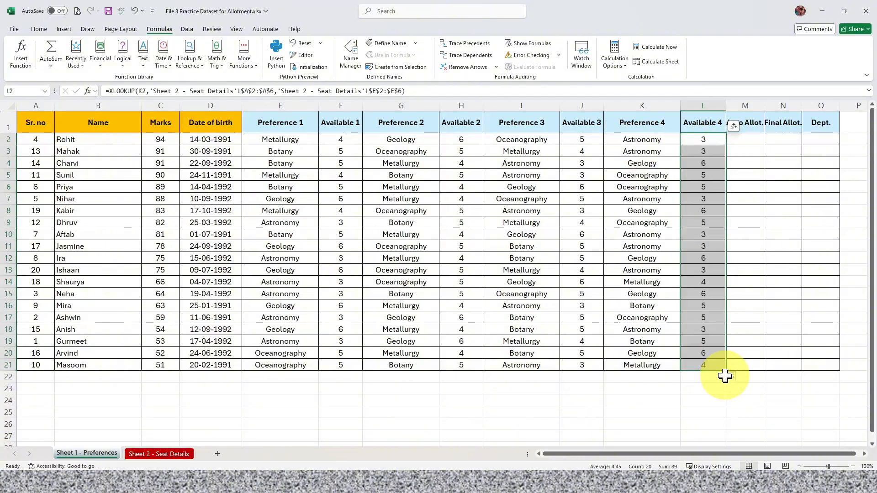
- Enter Metallurgy in N2, under Final Allot., as a trial allotment for the first candidate
{"action": "left_click", "coordinate": [783, 142]}
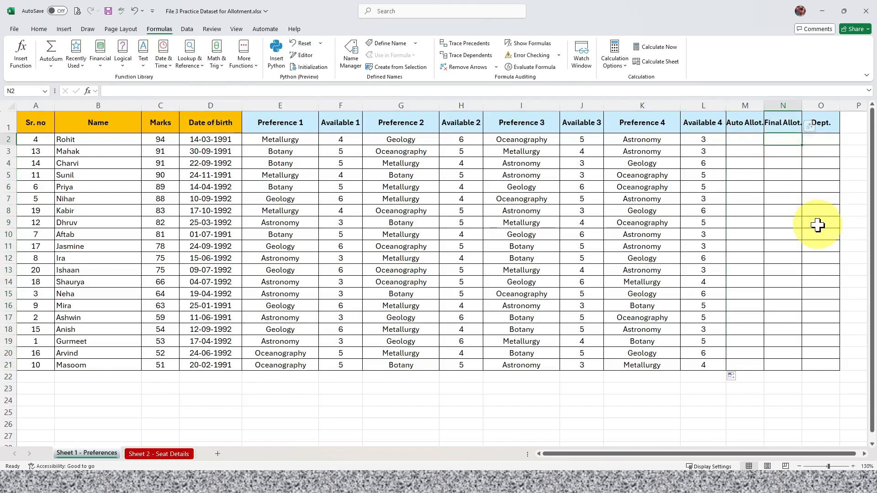
{"action": "type", "text": "Me"}
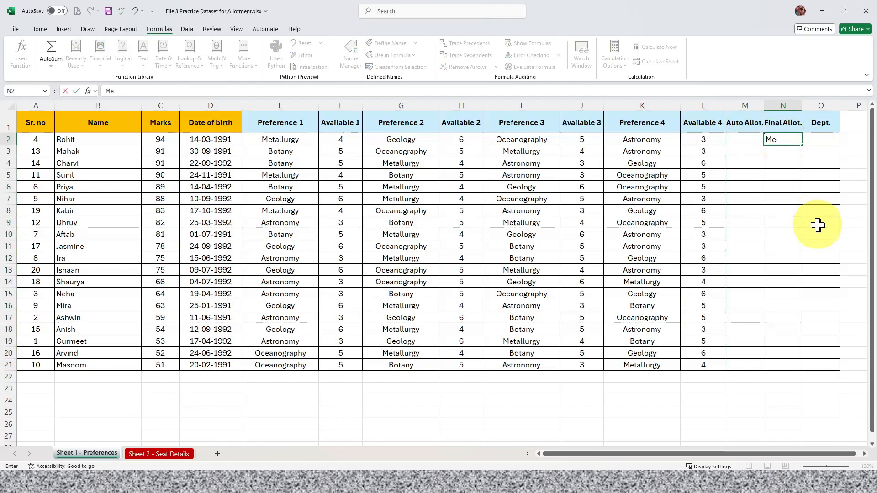
{"action": "type", "text": "tallurgy"}
{"action": "key", "text": "Return"}
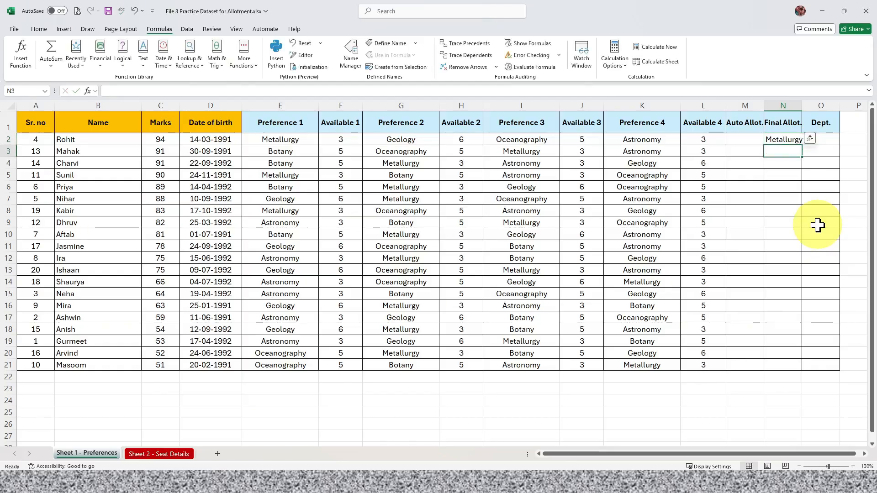
{"action": "left_click", "coordinate": [780, 137]}
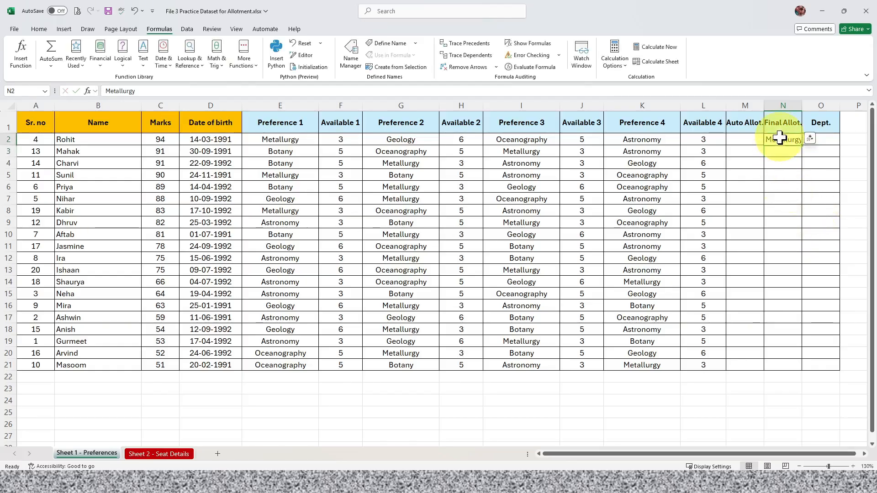
- Check the Metallurgy row's total, allotted and remaining seats on the Seat Details sheet
{"action": "left_click", "coordinate": [163, 454]}
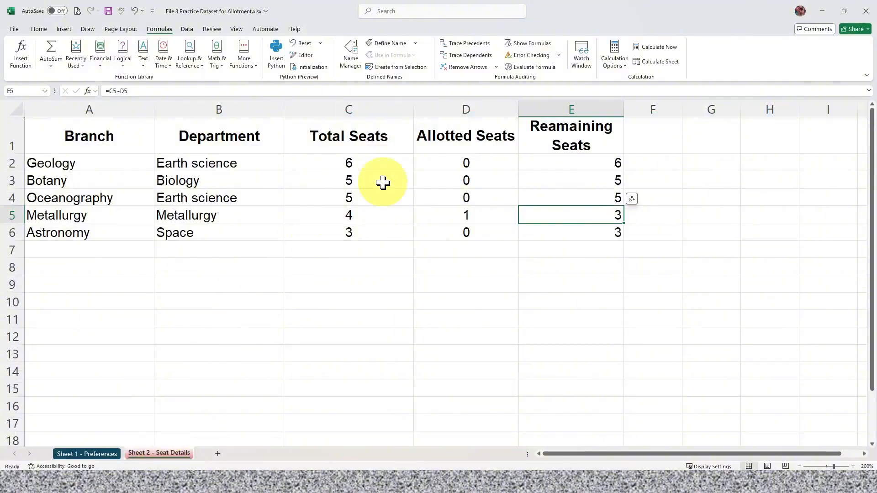
{"action": "left_click", "coordinate": [455, 214]}
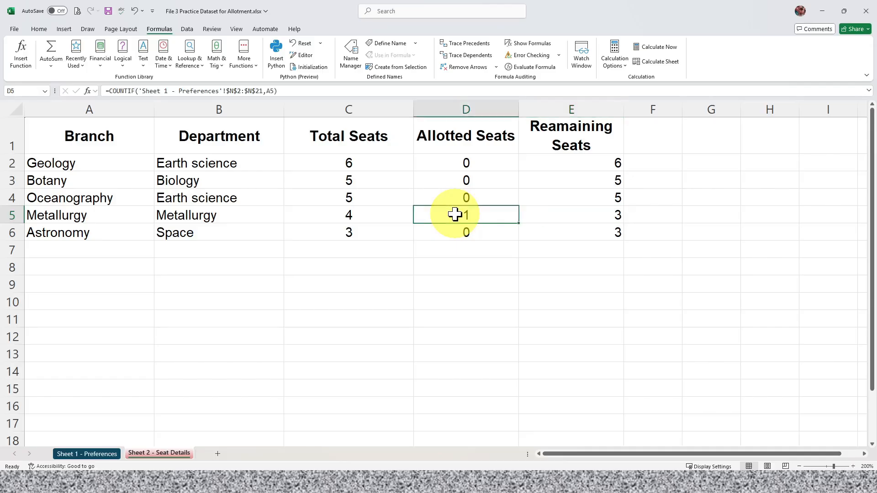
{"action": "left_click", "coordinate": [68, 218]}
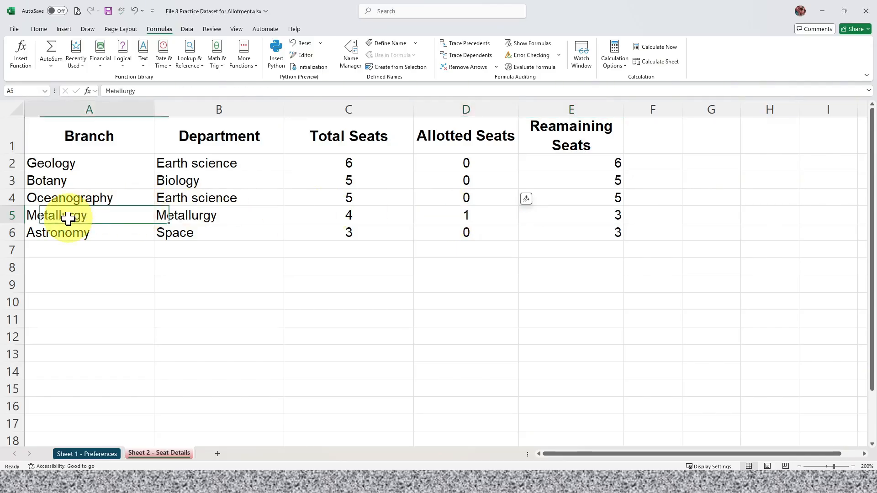
{"action": "left_click", "coordinate": [368, 219]}
{"action": "left_click", "coordinate": [452, 215]}
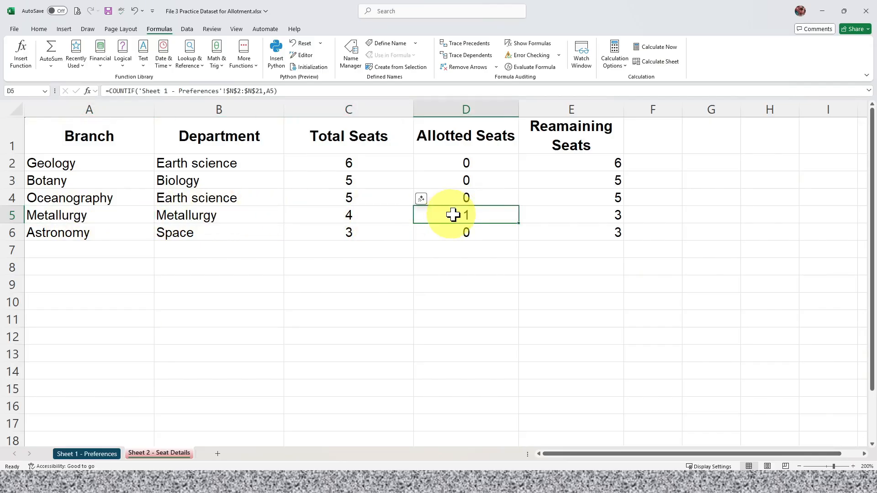
{"action": "left_click", "coordinate": [588, 215]}
- Return to the Preferences sheet and enter Metallurgy in N3 as a second trial allotment
{"action": "left_click", "coordinate": [107, 454]}
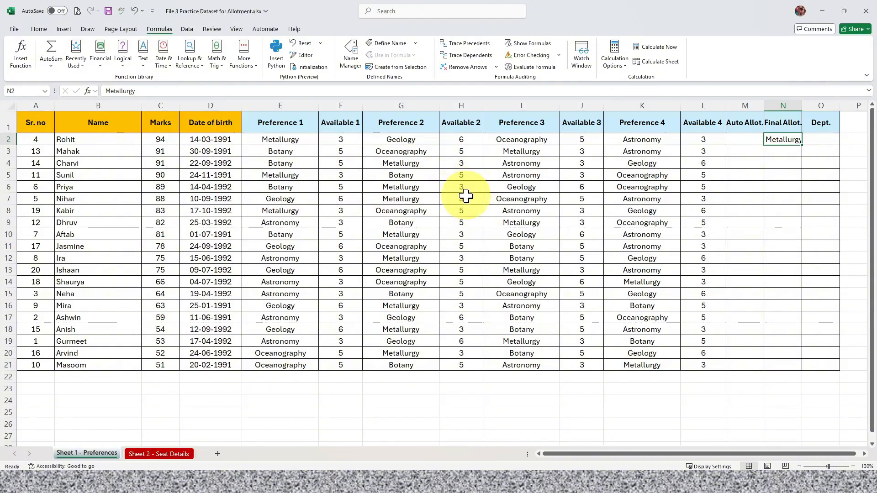
{"action": "left_click", "coordinate": [780, 153]}
{"action": "type", "text": "Metallurgy"}
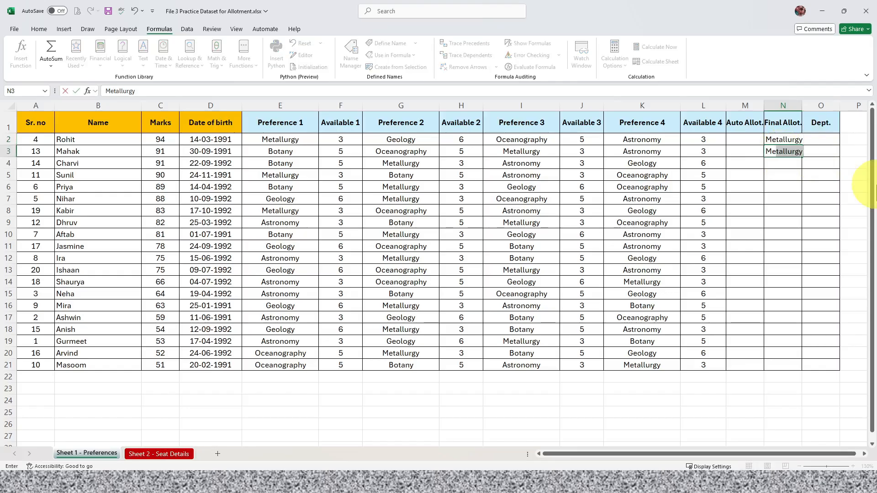
{"action": "key", "text": "Return"}
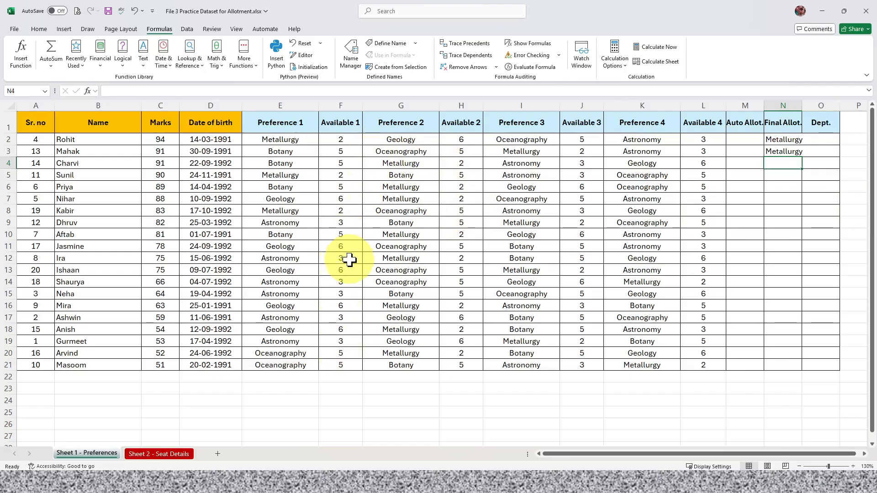
- Clear the trial Metallurgy entries from N2 and N3
{"action": "key", "text": "Up"}
{"action": "key", "text": "Up"}
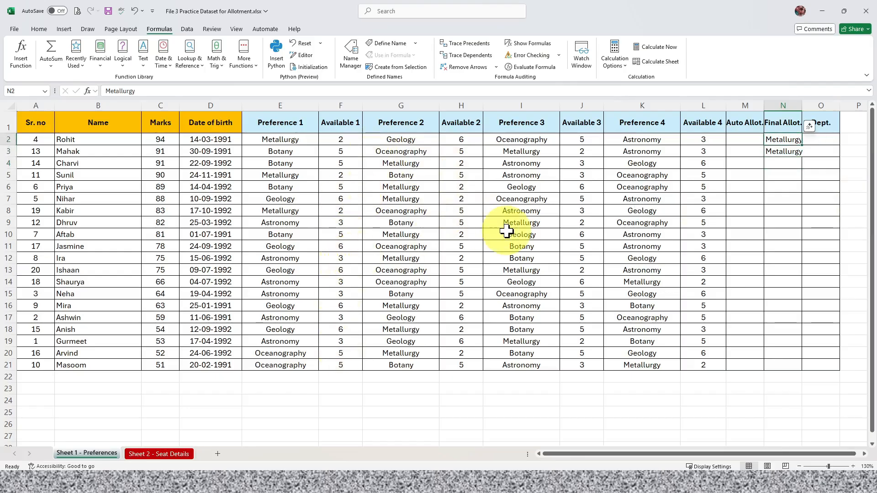
{"action": "key", "text": "BackSpace"}
{"action": "key", "text": "Return"}
{"action": "key", "text": "Delete"}
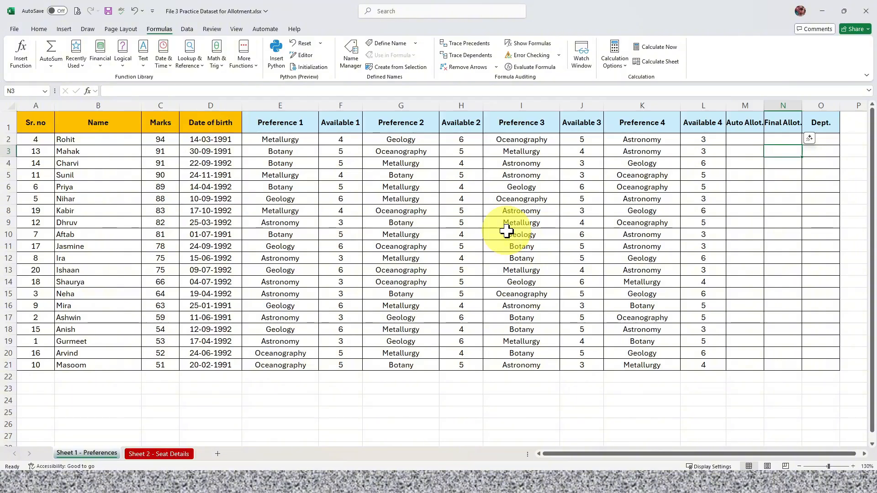
- Widen column M slightly to fit the Auto Allot. heading, and review the first candidate's Preference 1 and Available 1 cells
{"action": "left_click", "coordinate": [744, 140]}
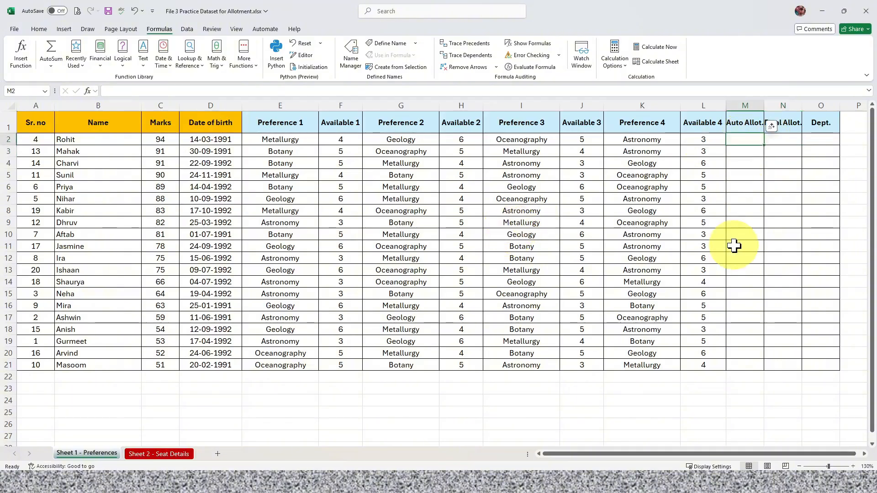
{"action": "left_click_drag", "start_coordinate": [765, 110], "coordinate": [772, 108]}
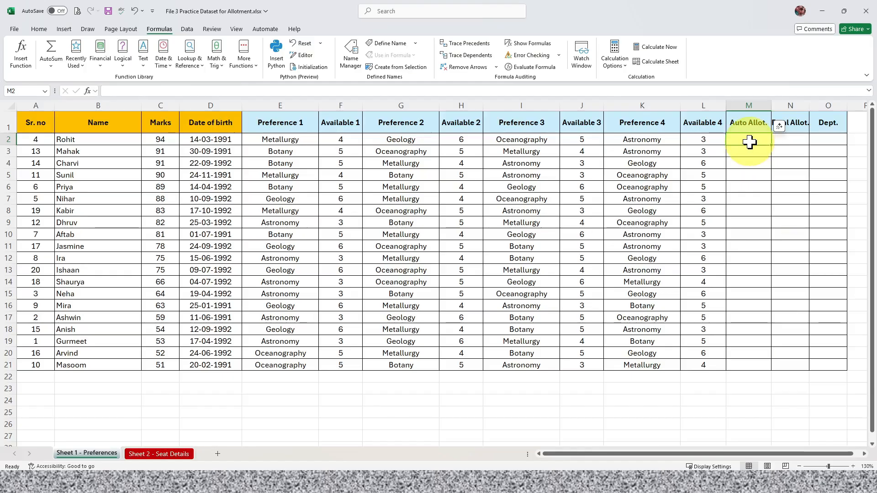
{"action": "left_click", "coordinate": [338, 142]}
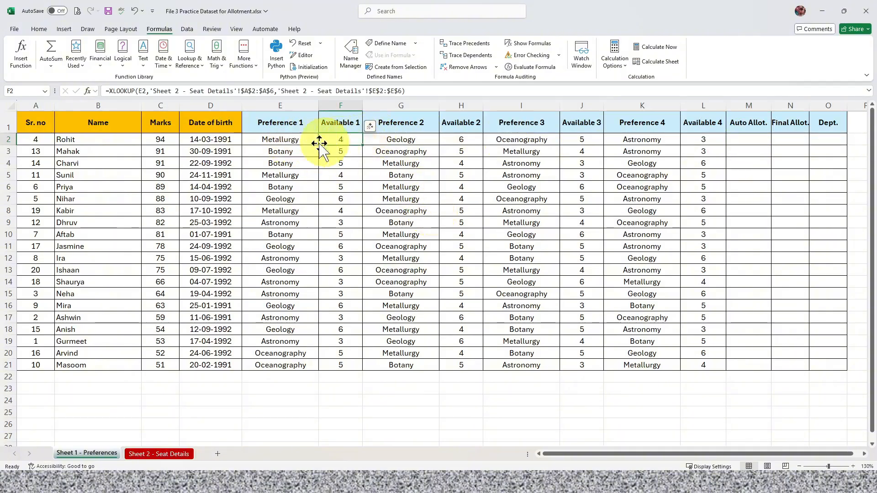
{"action": "left_click", "coordinate": [279, 141]}
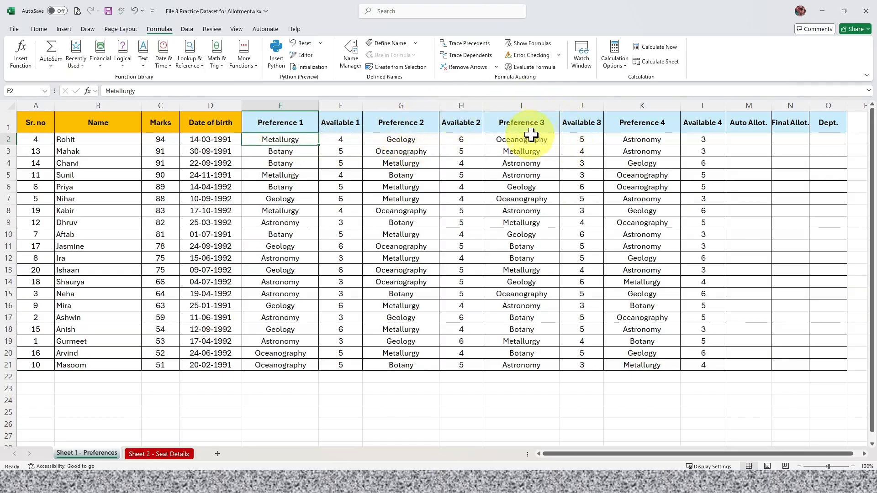
- Start an IFS function in M2, under Auto Allot., with first test F2>0 returning E2
{"action": "left_click", "coordinate": [742, 141]}
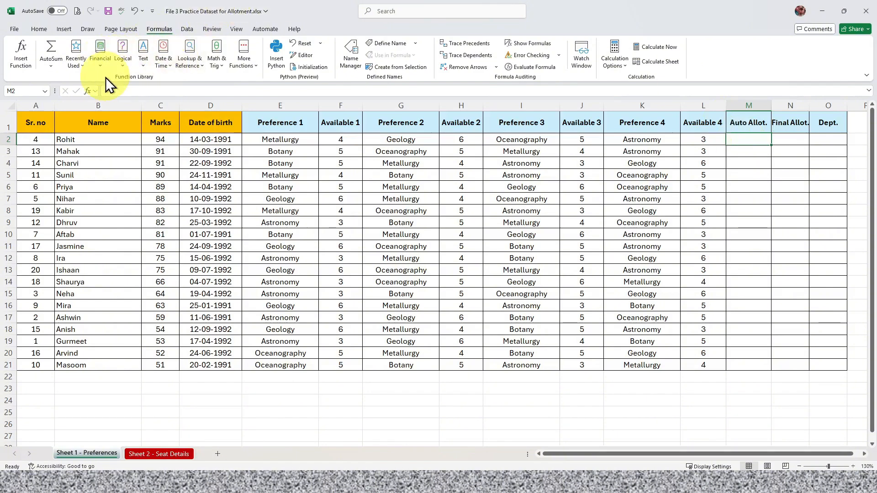
{"action": "left_click", "coordinate": [123, 62]}
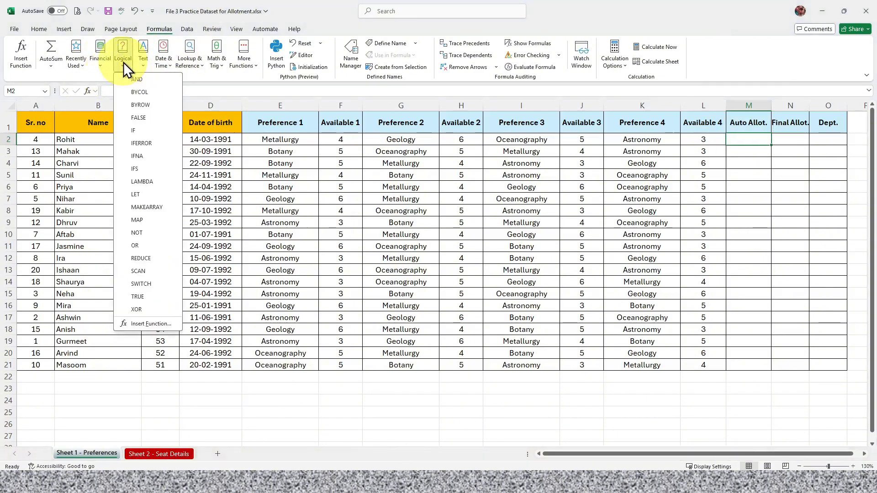
{"action": "left_click", "coordinate": [135, 169]}
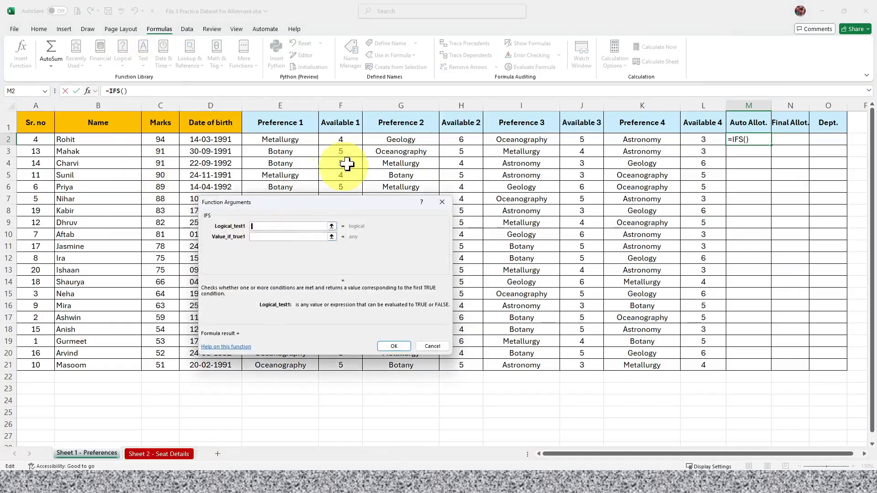
{"action": "left_click", "coordinate": [339, 141]}
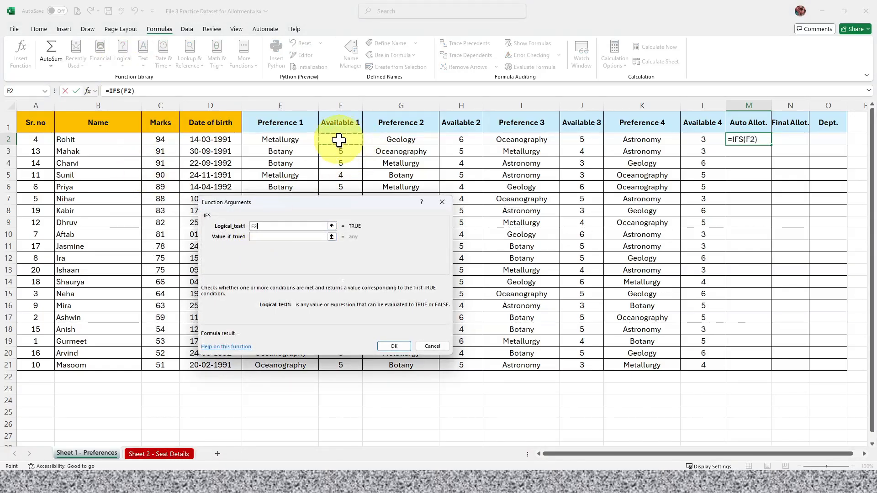
{"action": "left_click", "coordinate": [276, 237]}
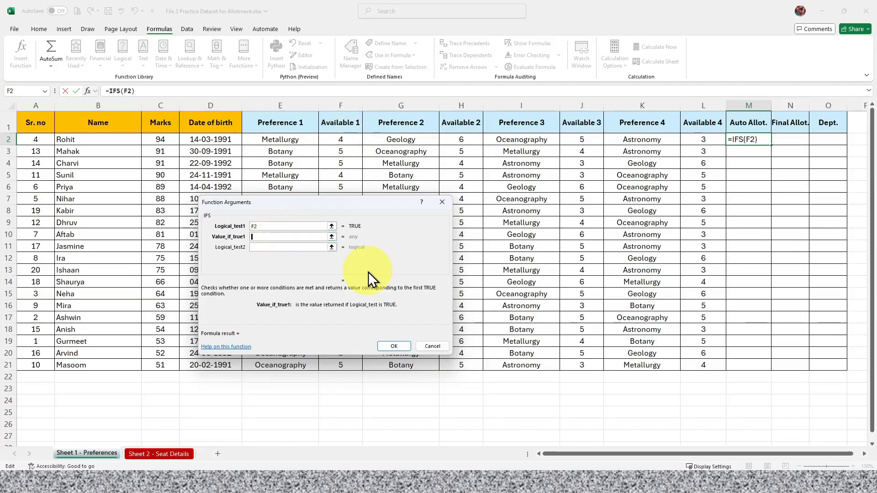
{"action": "left_click", "coordinate": [290, 228]}
{"action": "type", "text": ">"}
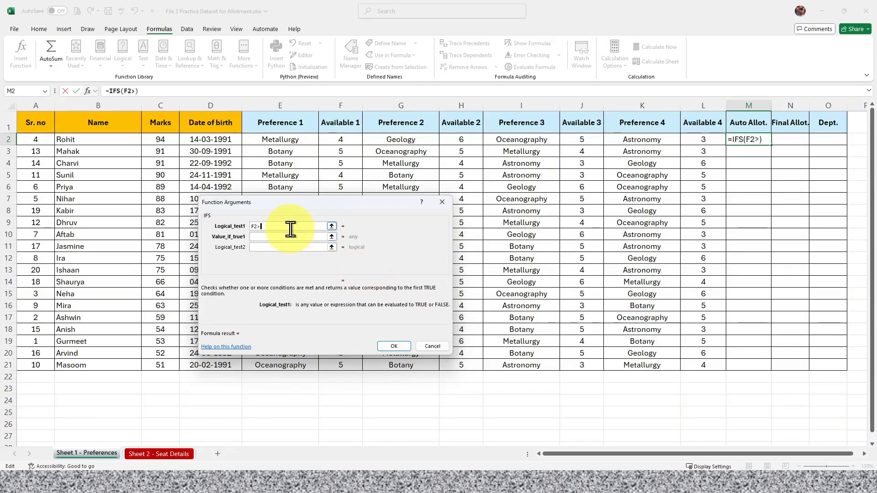
{"action": "type", "text": "0"}
{"action": "left_click", "coordinate": [289, 236]}
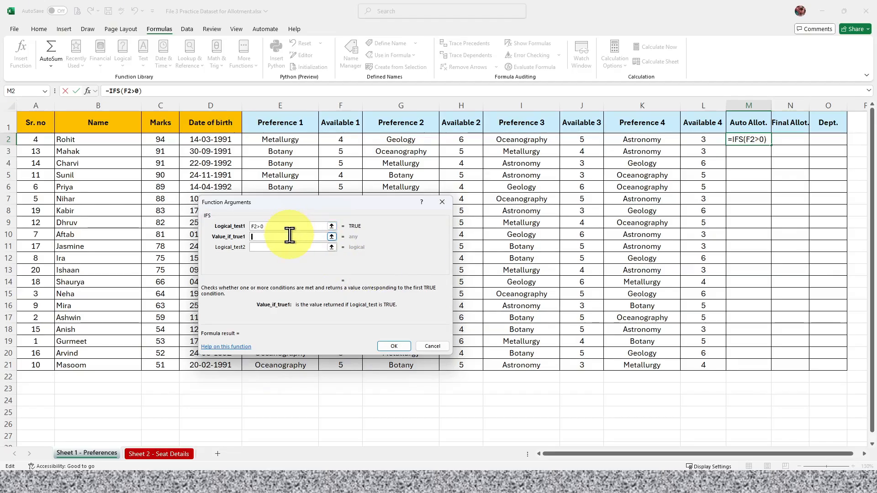
{"action": "left_click", "coordinate": [281, 138]}
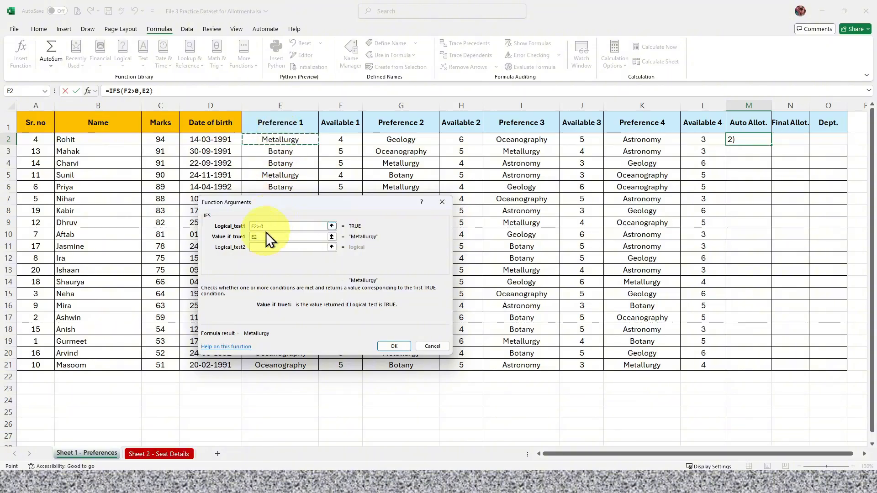
- Add the second IFS condition, testing H2>0 and returning G2
{"action": "left_click", "coordinate": [266, 247]}
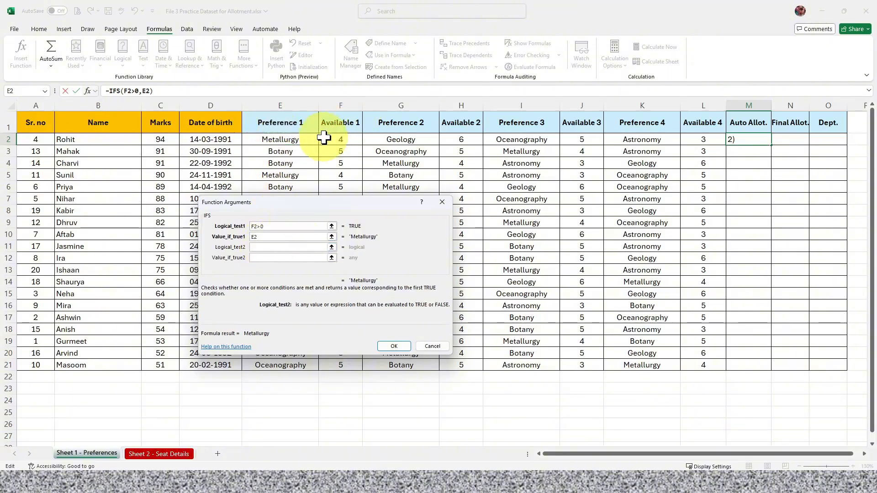
{"action": "left_click", "coordinate": [450, 141]}
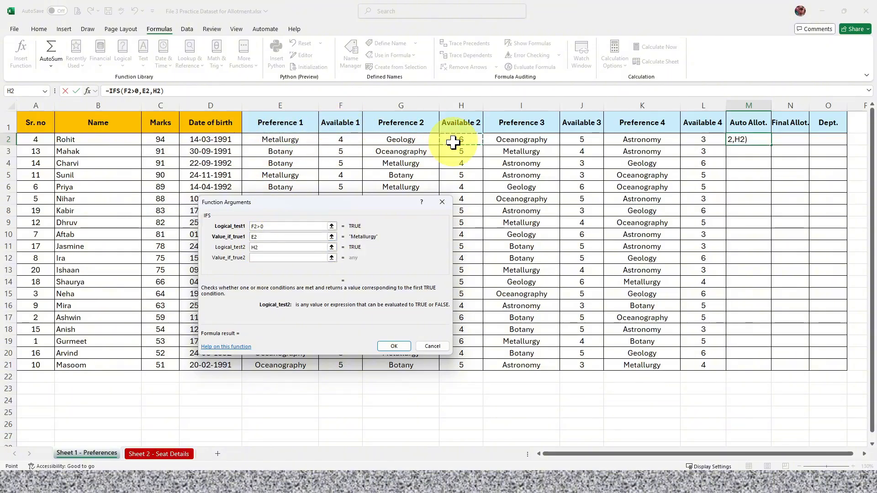
{"action": "type", "text": ">0"}
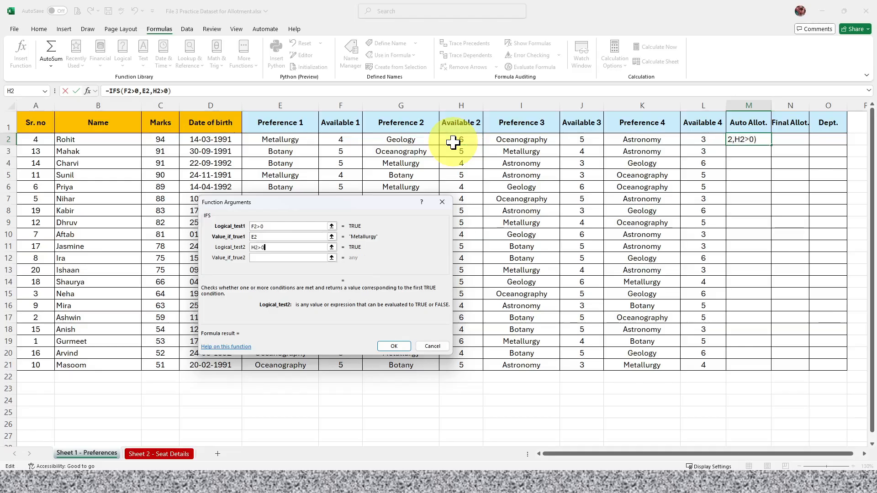
{"action": "left_click", "coordinate": [314, 257]}
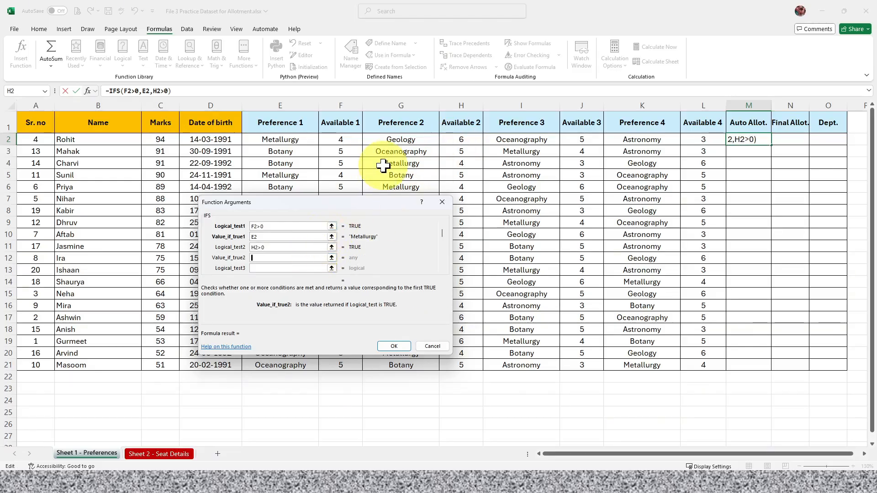
{"action": "left_click", "coordinate": [402, 138]}
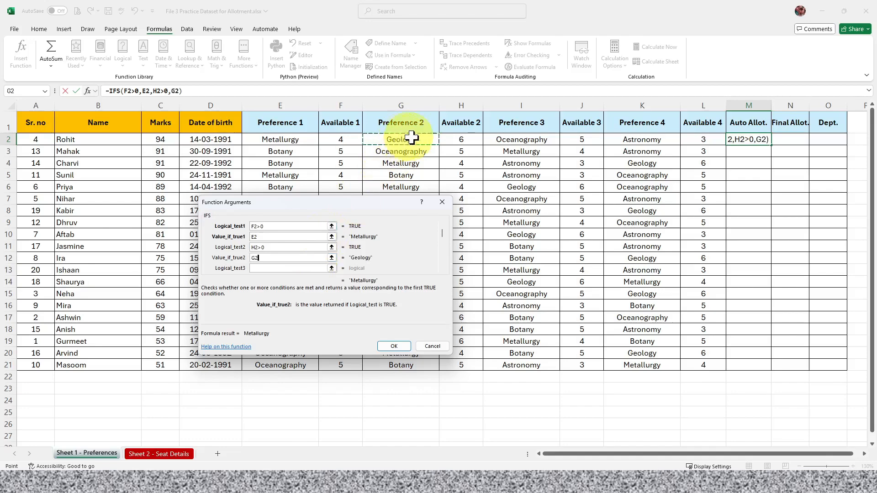
- Add the third IFS condition, testing J2>0 and returning +I2
{"action": "left_click", "coordinate": [290, 268]}
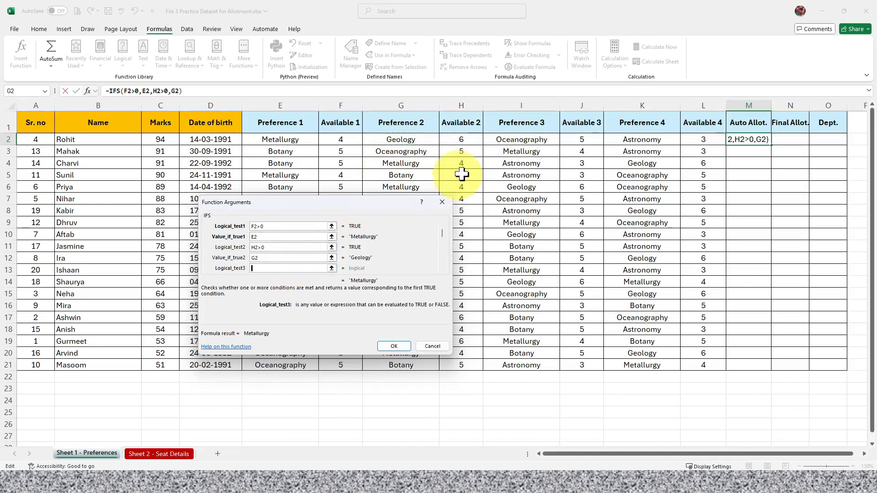
{"action": "left_click", "coordinate": [590, 143]}
{"action": "type", "text": ">0"}
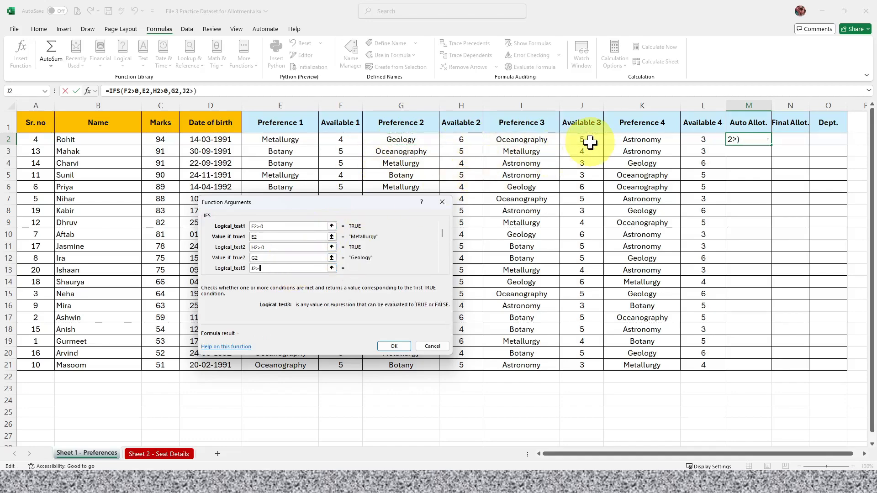
{"action": "type", "text": "+"}
{"action": "left_click", "coordinate": [526, 139]}
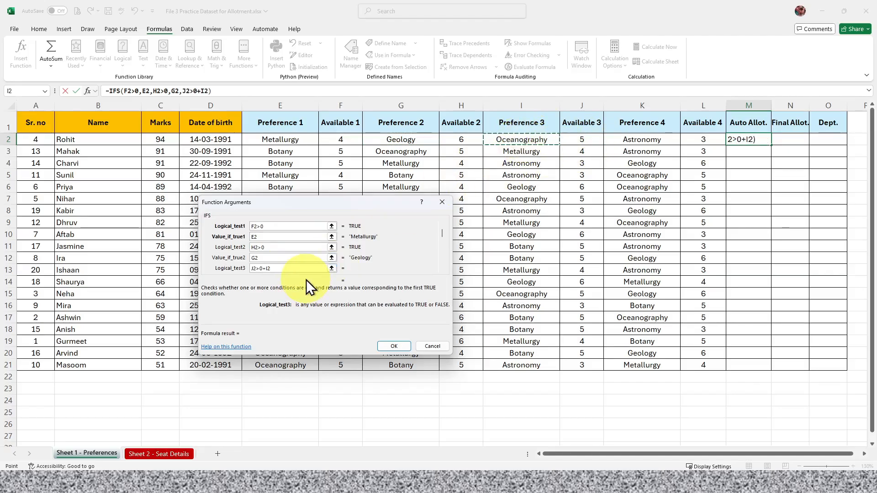
{"action": "key", "text": "BackSpace"}
{"action": "key", "text": "BackSpace"}
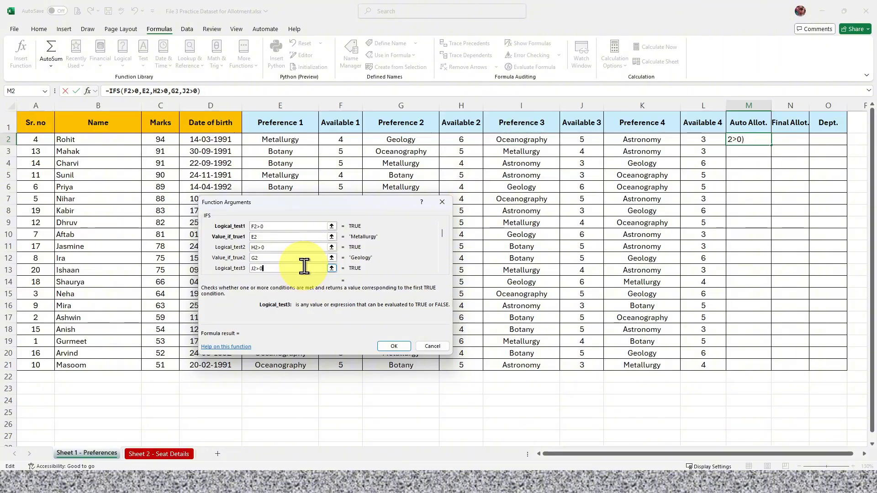
{"action": "key", "text": "BackSpace"}
{"action": "key", "text": "Tab"}
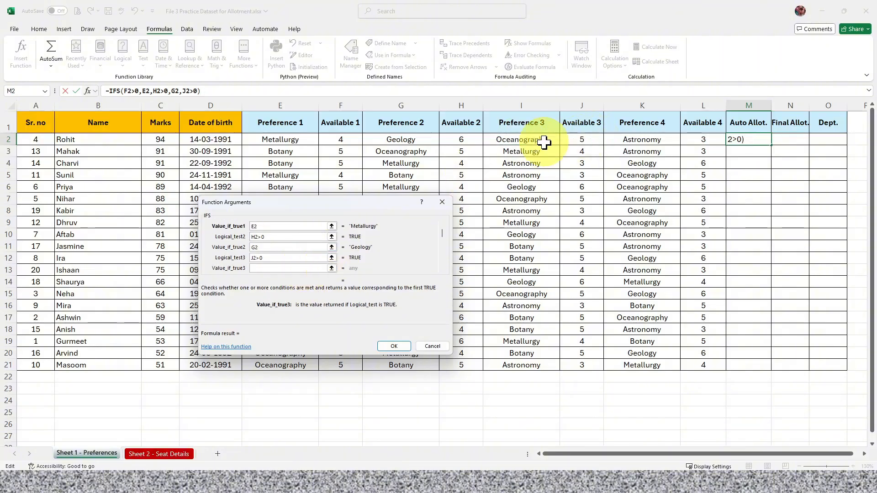
{"action": "type", "text": "+I2"}
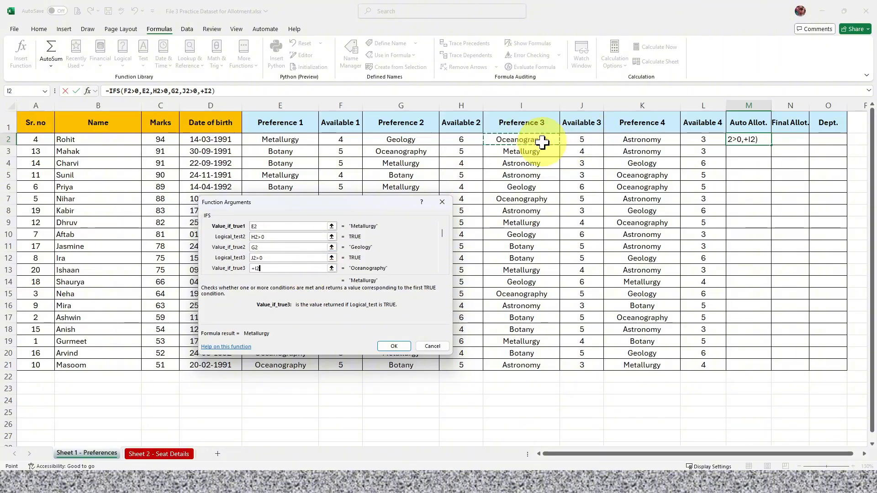
{"action": "left_click", "coordinate": [541, 140]}
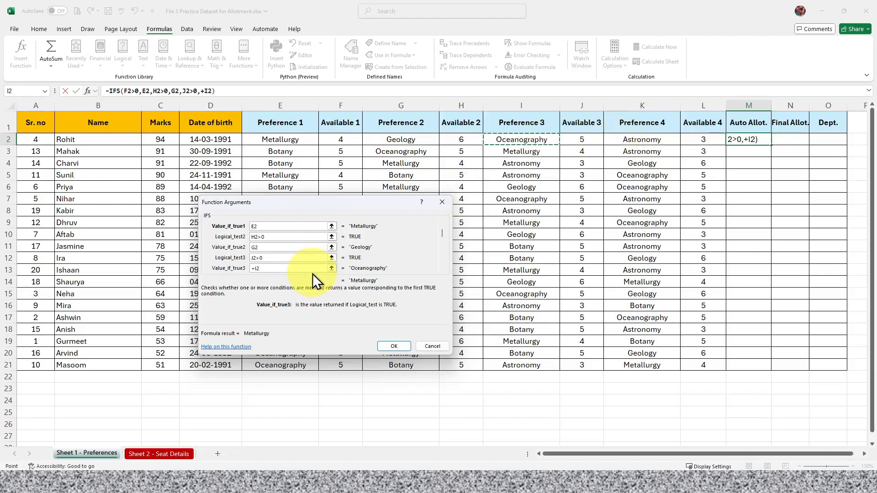
- Add the fourth IFS condition, testing L2>0 and returning +K2, and enter the finished formula in M2
{"action": "key", "text": "Tab"}
{"action": "left_click", "coordinate": [702, 138]}
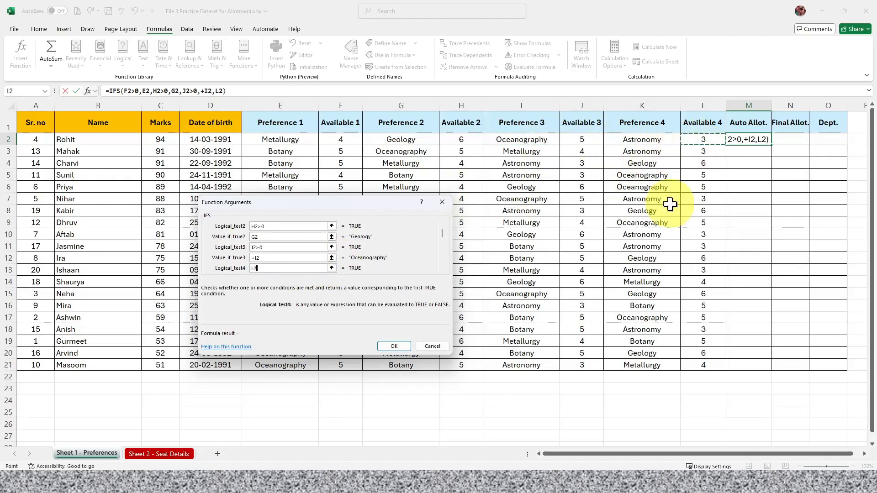
{"action": "type", "text": ">0"}
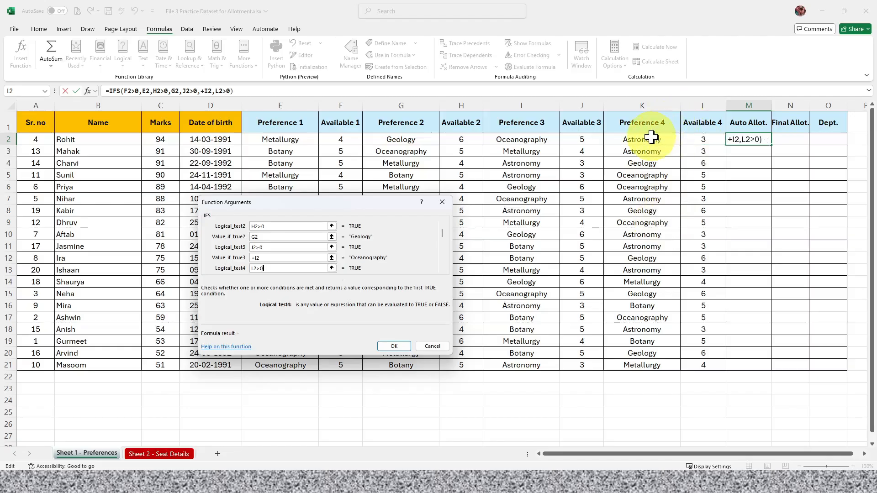
{"action": "key", "text": "Tab"}
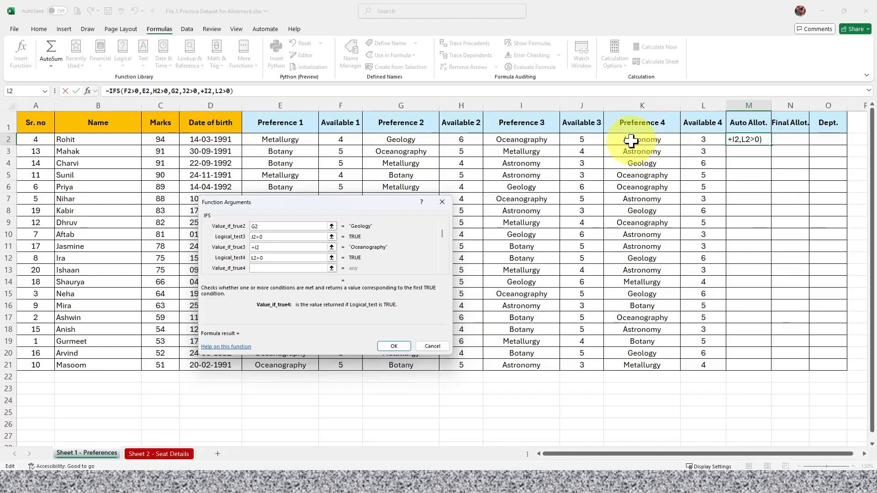
{"action": "type", "text": "+"}
{"action": "left_click", "coordinate": [631, 141]}
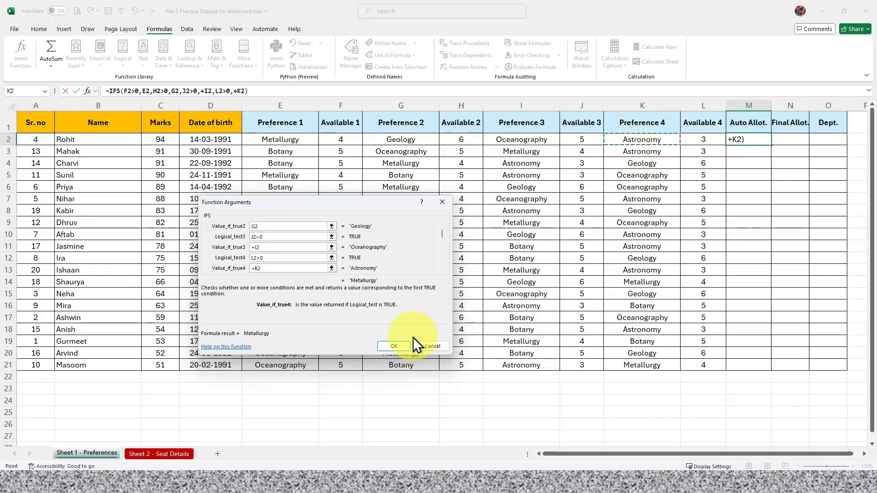
{"action": "left_click", "coordinate": [395, 347]}
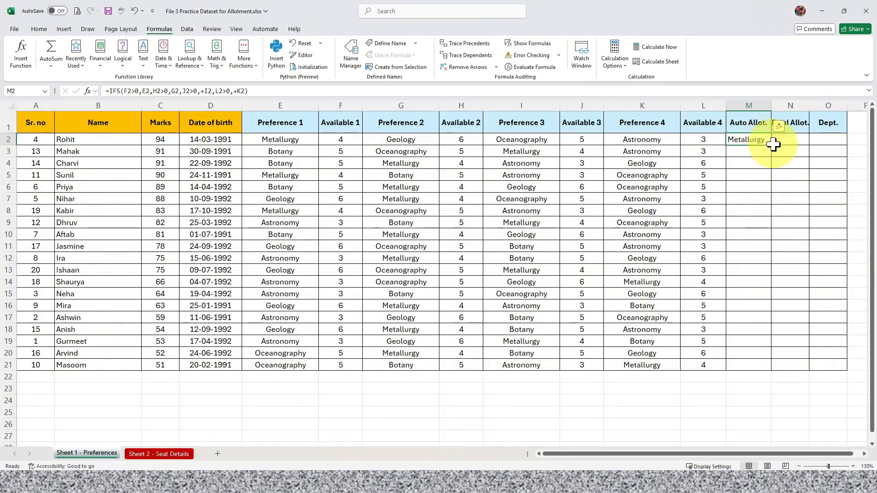
- Fill the IFS formula from M2 down to M21 and widen columns M and N to fit their contents
{"action": "left_click_drag", "start_coordinate": [773, 146], "coordinate": [768, 372]}
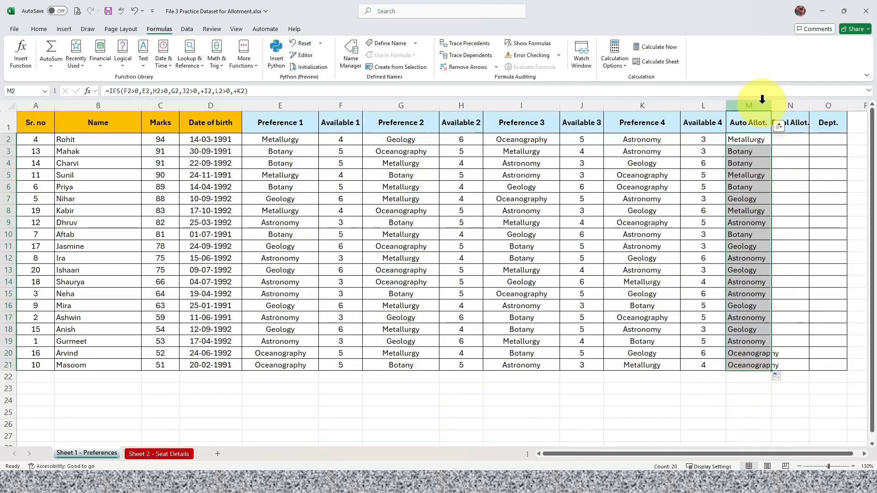
{"action": "left_click_drag", "start_coordinate": [771, 107], "coordinate": [781, 107]}
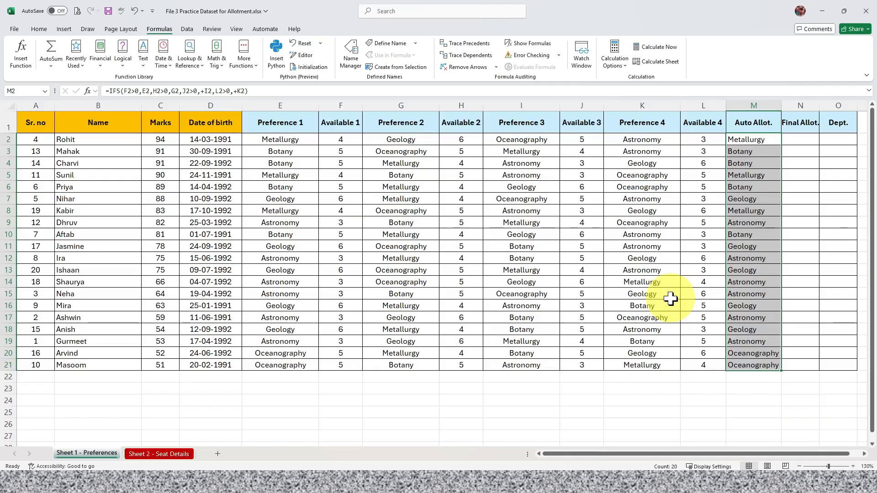
{"action": "left_click", "coordinate": [758, 151]}
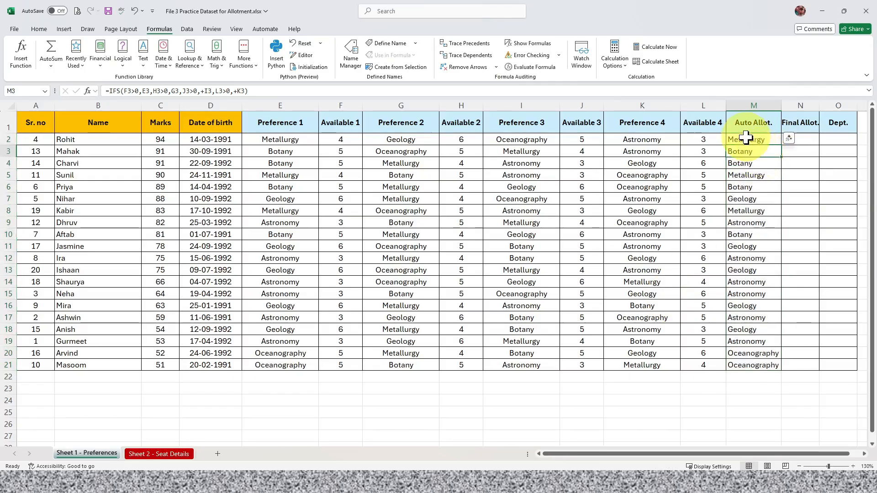
{"action": "left_click", "coordinate": [746, 139]}
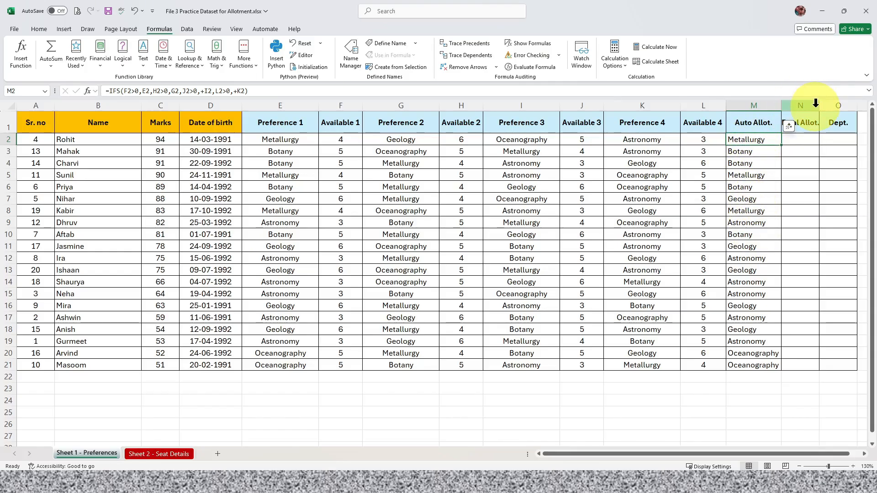
{"action": "left_click_drag", "start_coordinate": [819, 105], "coordinate": [828, 108]}
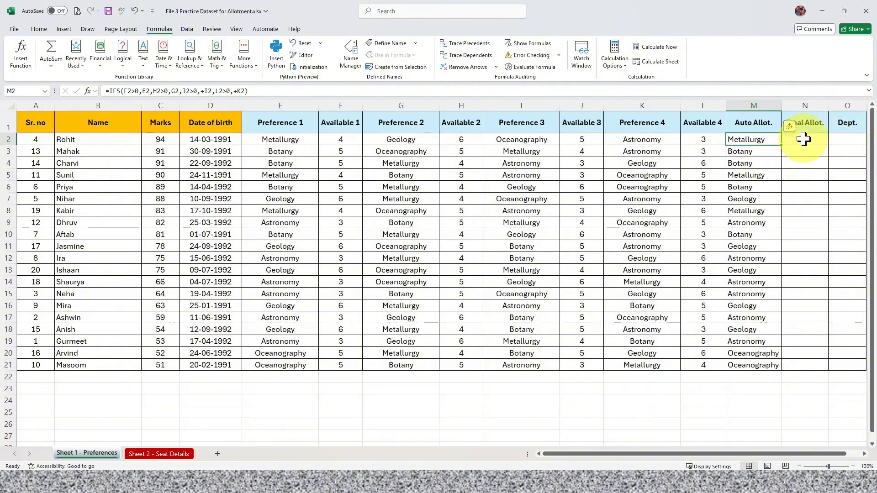
- Restrict Final Allot. cells N2:N21 to a dropdown list sourced from branches $A$2:$A$6 on Sheet 2 - Seat Details, and check it in N2 and N3
{"action": "left_click_drag", "start_coordinate": [804, 139], "coordinate": [804, 366]}
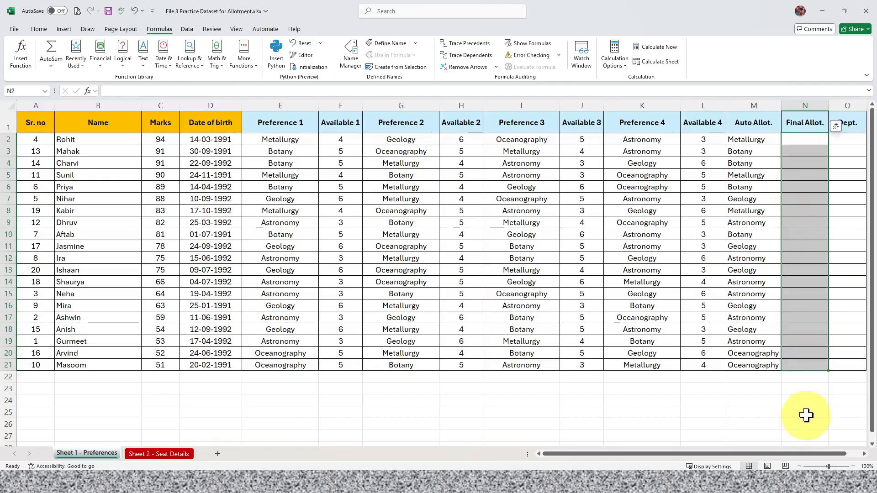
{"action": "left_click", "coordinate": [38, 28]}
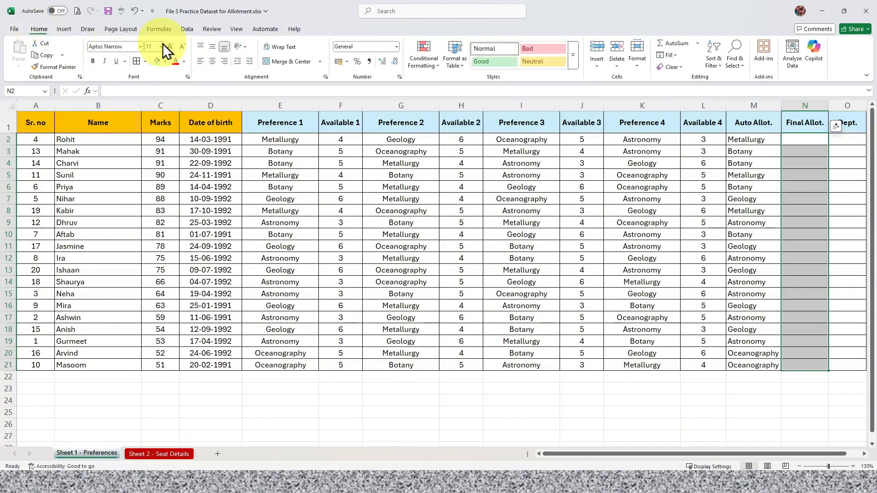
{"action": "left_click", "coordinate": [185, 30]}
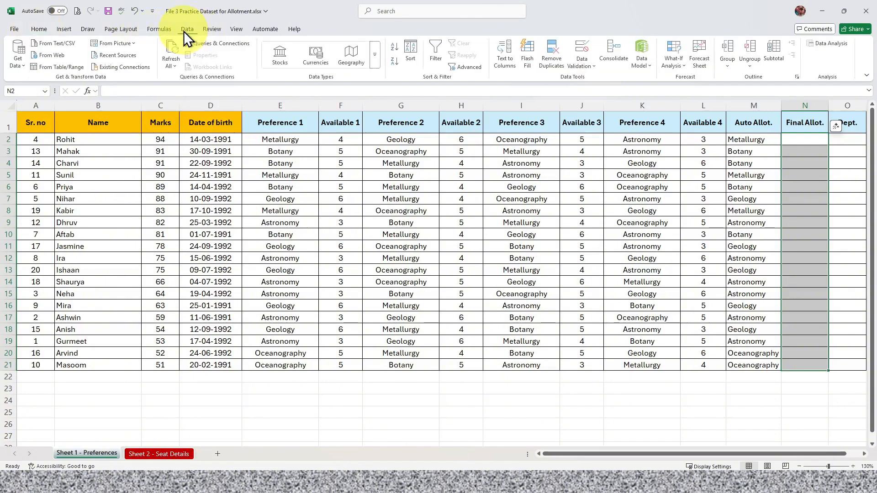
{"action": "left_click", "coordinate": [585, 68]}
{"action": "left_click", "coordinate": [593, 82]}
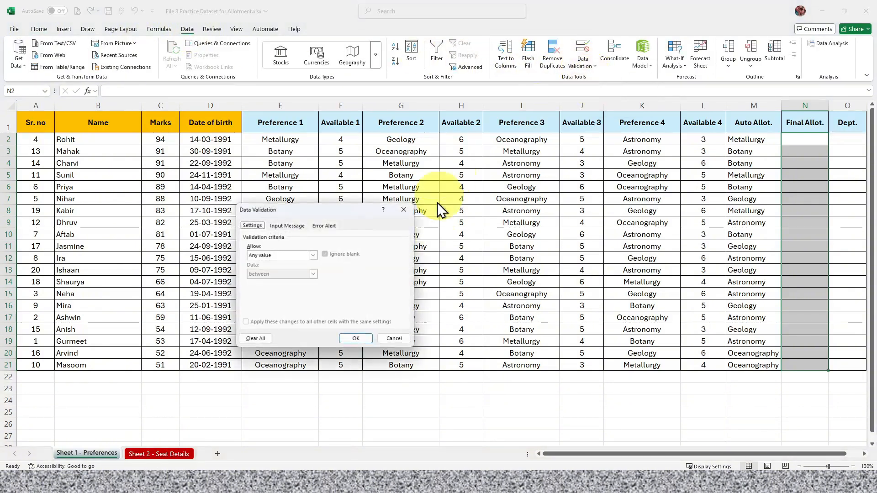
{"action": "left_click", "coordinate": [292, 255]}
{"action": "left_click", "coordinate": [282, 280]}
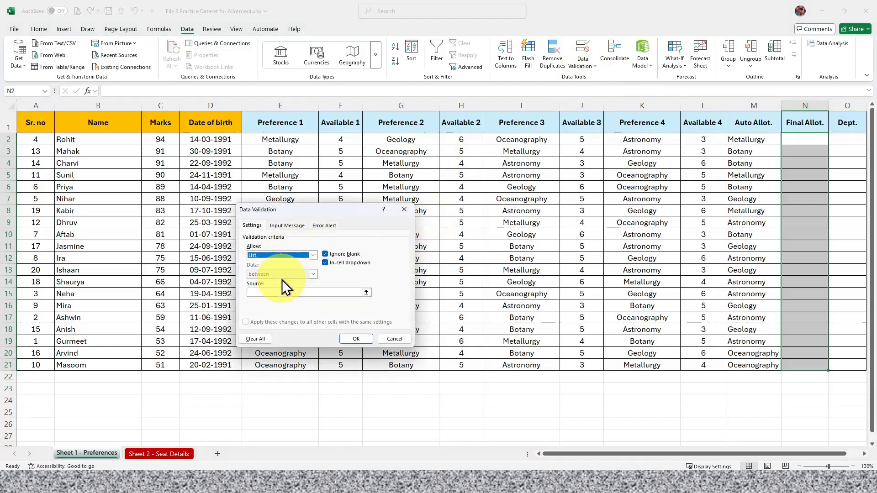
{"action": "left_click", "coordinate": [310, 293]}
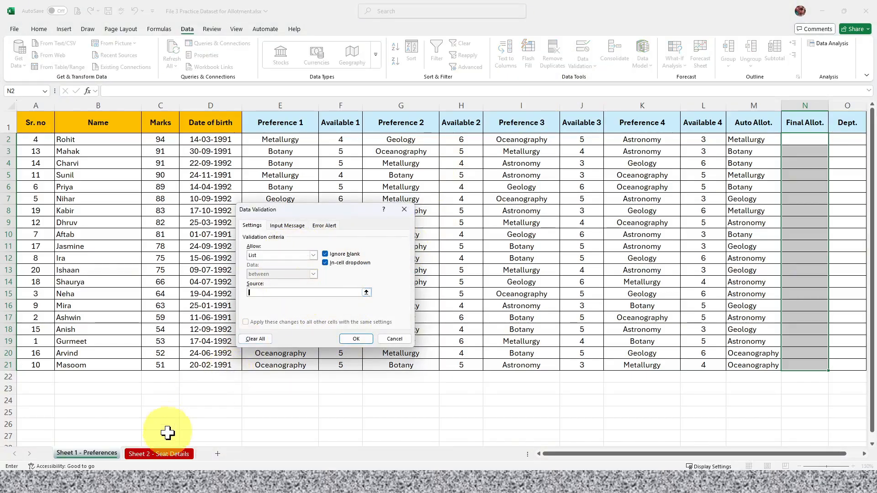
{"action": "left_click", "coordinate": [163, 454]}
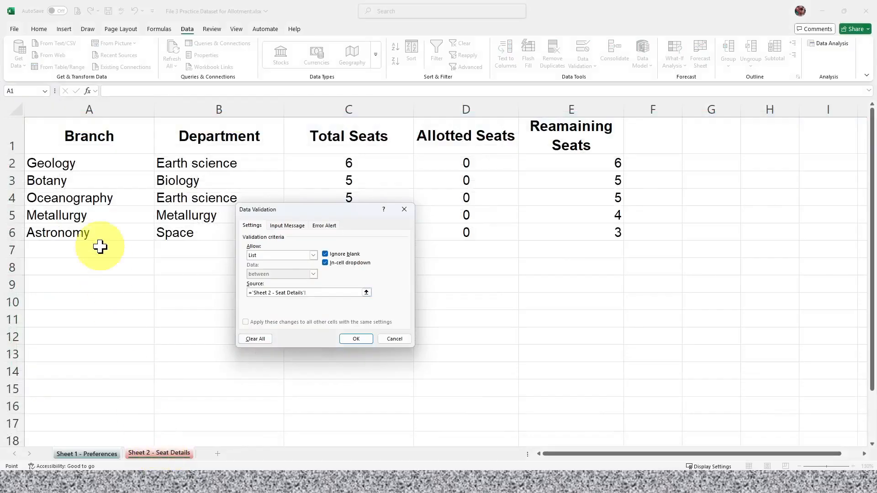
{"action": "left_click_drag", "start_coordinate": [71, 162], "coordinate": [82, 233]}
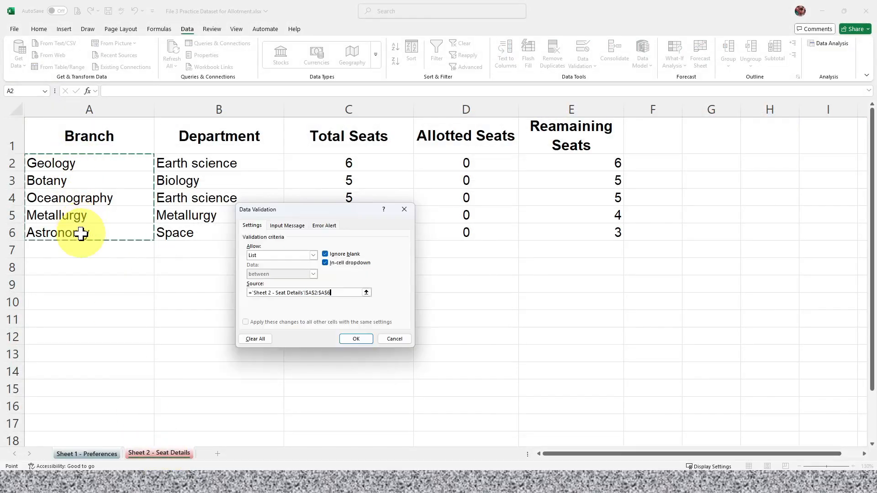
{"action": "left_click", "coordinate": [352, 338]}
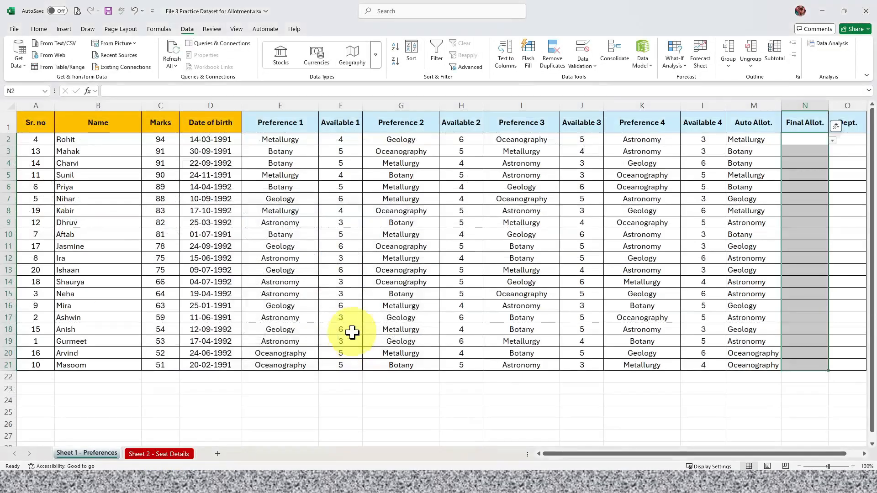
{"action": "left_click", "coordinate": [815, 144]}
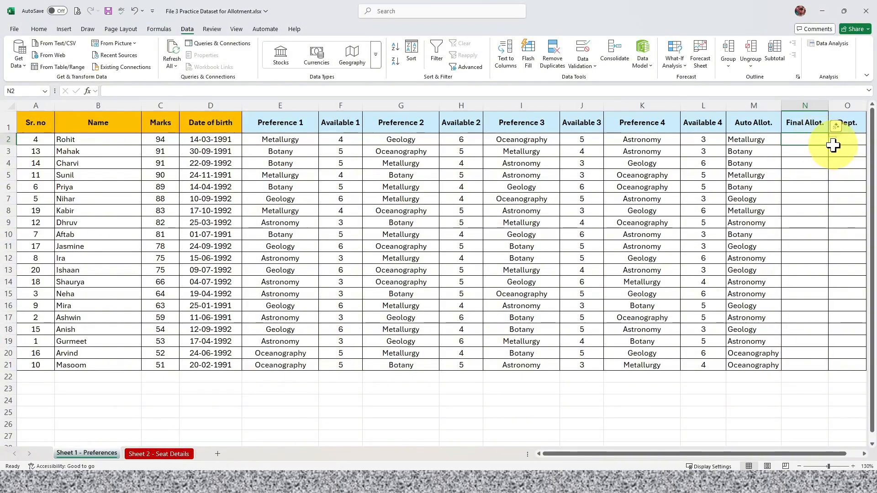
{"action": "left_click", "coordinate": [833, 140]}
{"action": "left_click", "coordinate": [810, 155]}
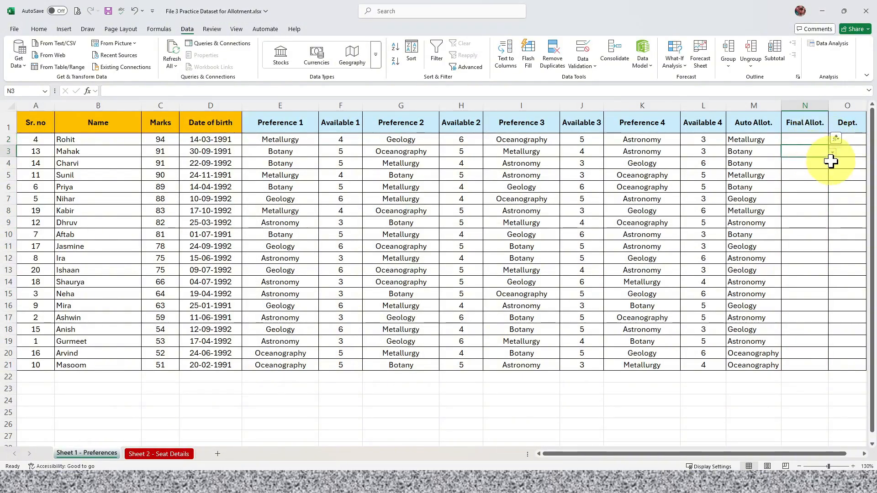
- Start an XLOOKUP function in O2, under Dept., with N2 as the lookup value
{"action": "left_click", "coordinate": [851, 141]}
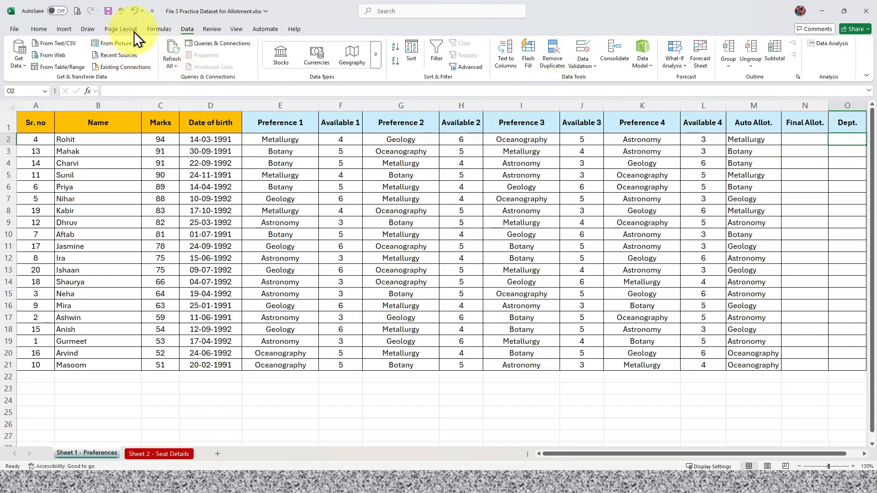
{"action": "left_click", "coordinate": [160, 29]}
{"action": "left_click", "coordinate": [185, 61]}
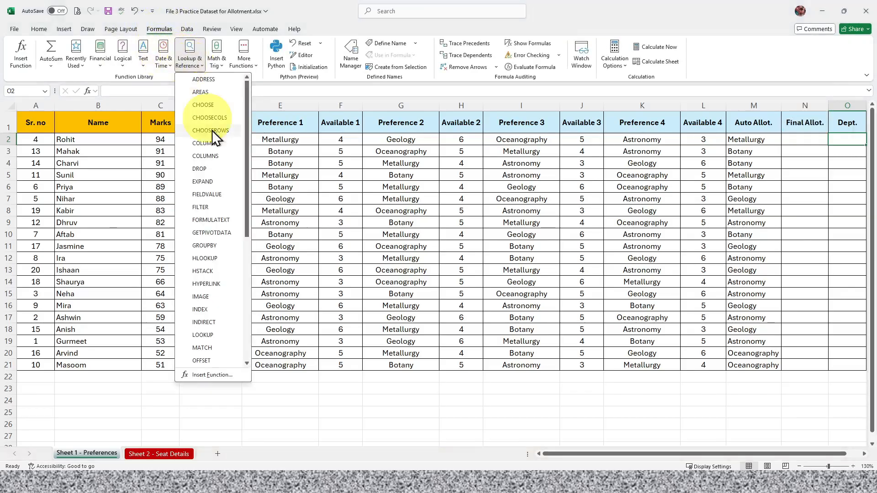
{"action": "scroll", "coordinate": [213, 192], "scroll_direction": "down", "scroll_amount": 5}
{"action": "left_click", "coordinate": [204, 349]}
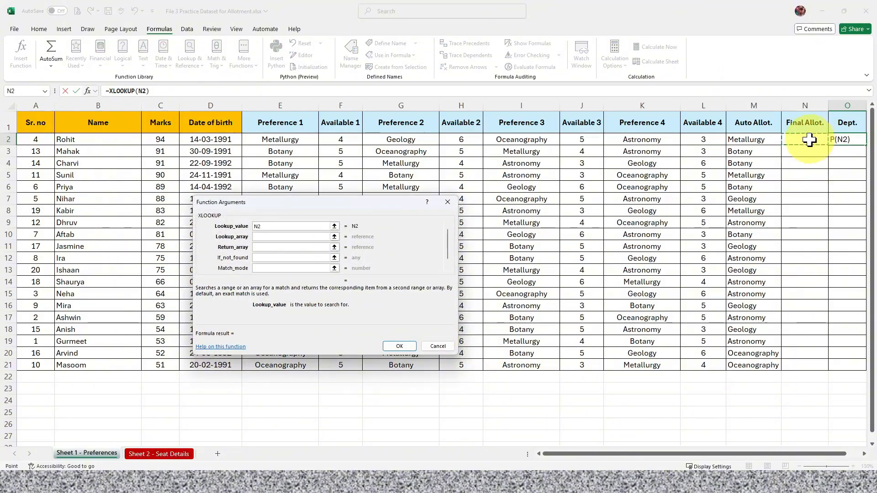
- Set the XLOOKUP lookup array to the branches in $A$2:$A$6 on Sheet 2 - Seat Details, with absolute references
{"action": "left_click", "coordinate": [280, 236]}
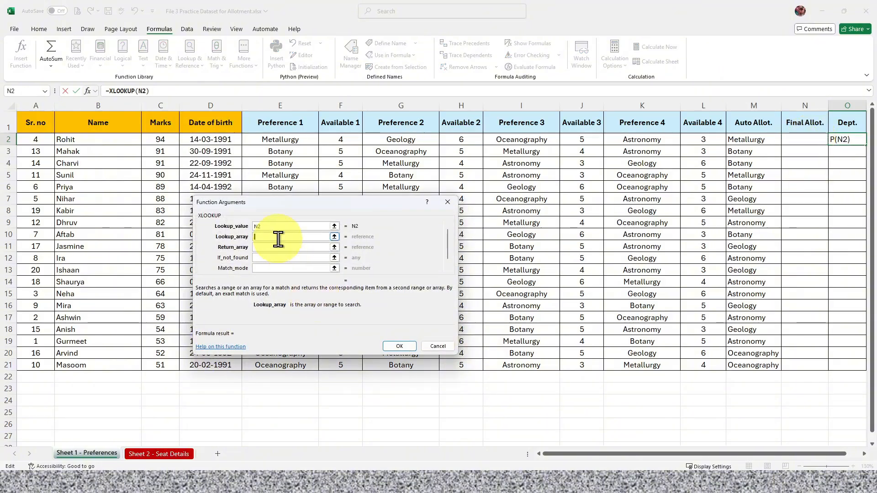
{"action": "left_click", "coordinate": [150, 457]}
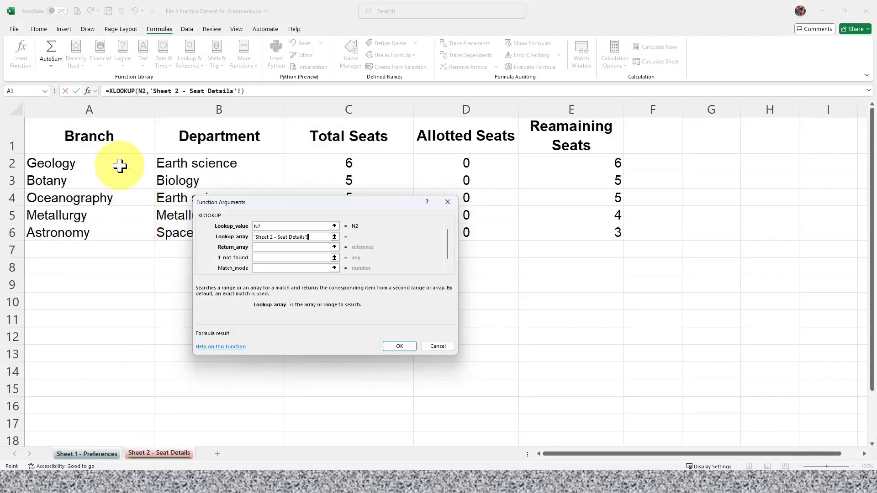
{"action": "left_click_drag", "start_coordinate": [120, 166], "coordinate": [117, 229]}
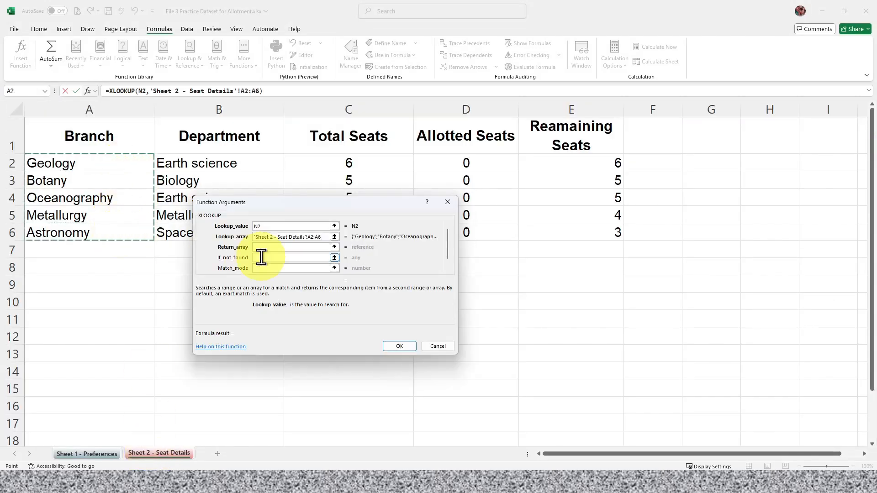
{"action": "left_click", "coordinate": [310, 237]}
{"action": "key", "text": "F4"}
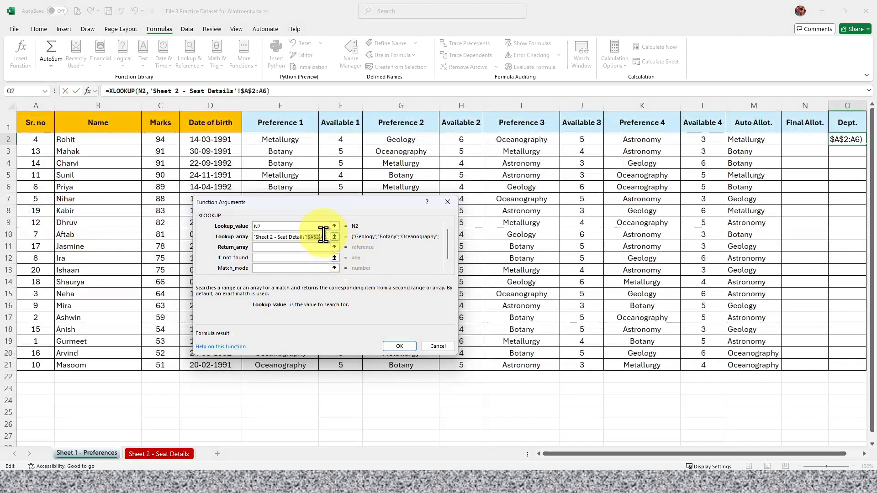
{"action": "key", "text": "F4"}
- Set the return array to the departments in $B$2:$B$6 on Sheet 2 - Seat Details and enter the XLOOKUP formula in O2
{"action": "left_click", "coordinate": [304, 246]}
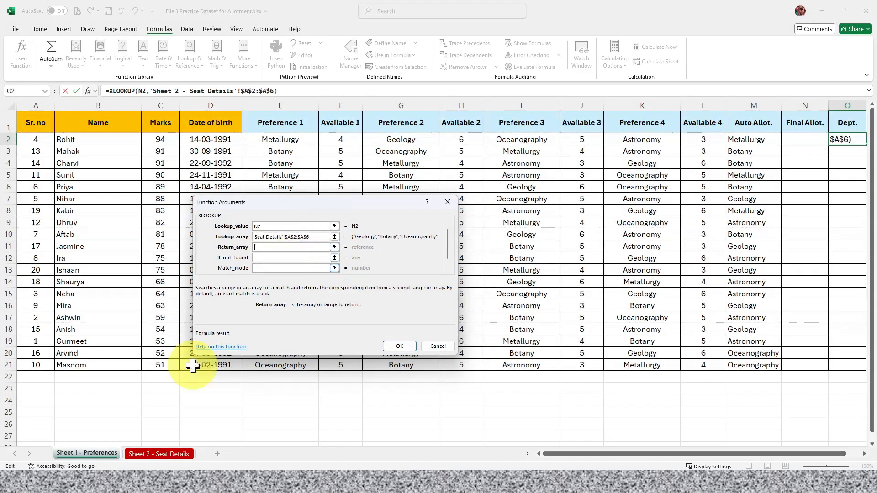
{"action": "left_click", "coordinate": [159, 453]}
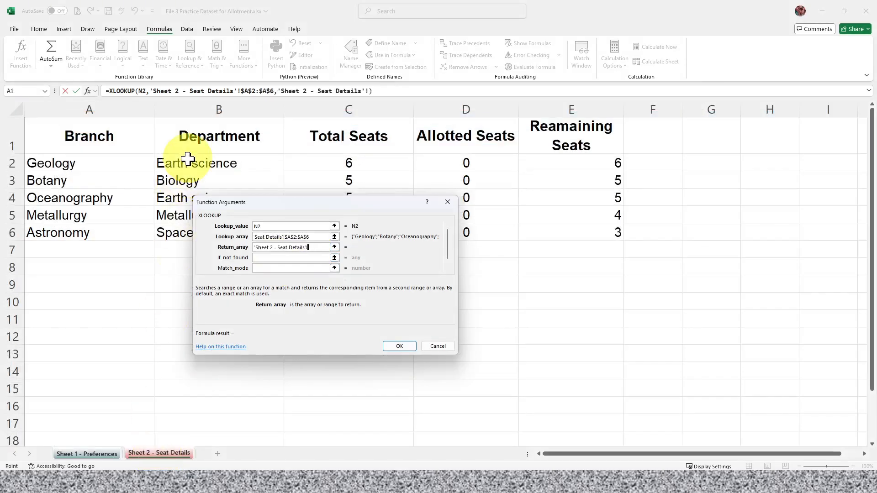
{"action": "left_click_drag", "start_coordinate": [185, 160], "coordinate": [196, 231]}
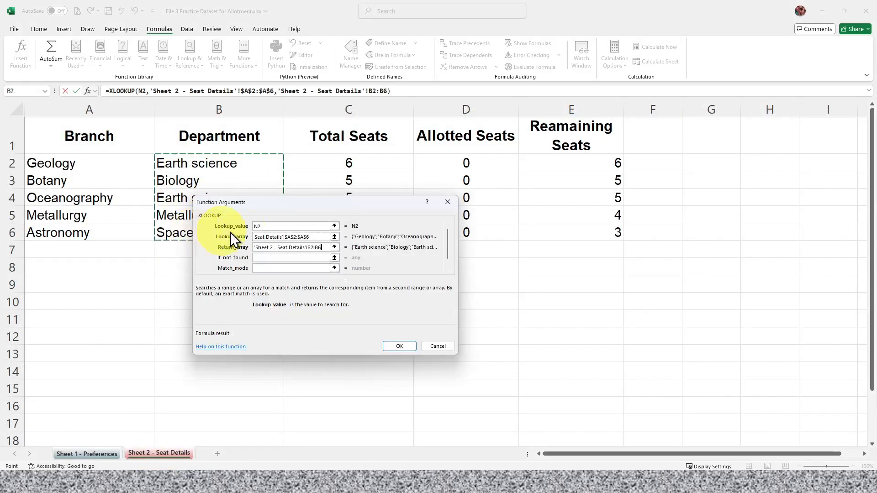
{"action": "left_click", "coordinate": [312, 247]}
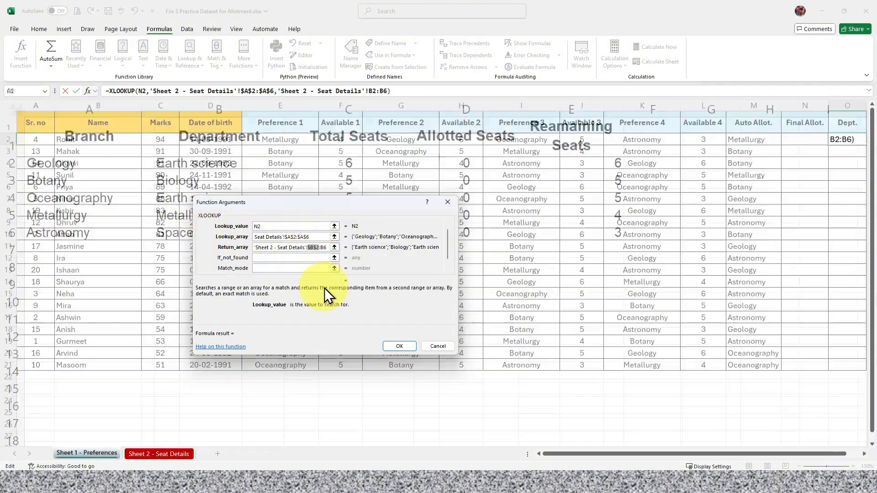
{"action": "key", "text": "F4"}
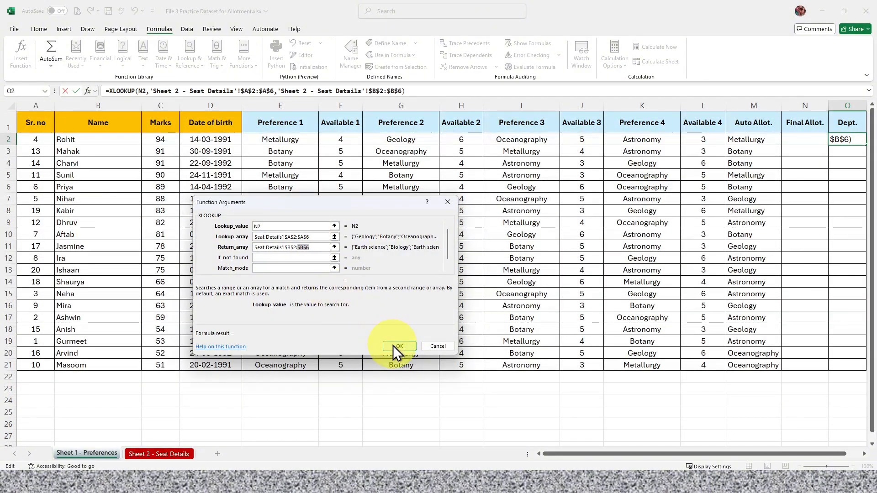
{"action": "left_click", "coordinate": [396, 345]}
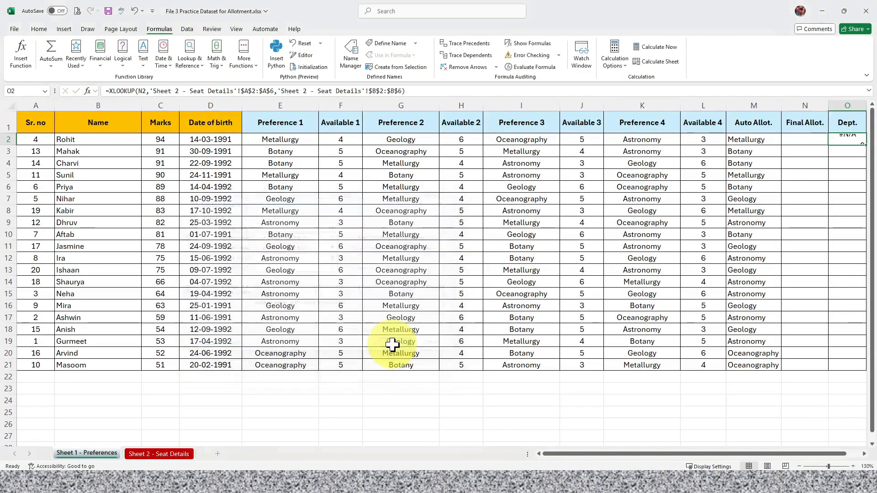
- Test the department lookup by choosing Metallurgy in N2, check O2 and the seat details sheet, and clear N2 again
{"action": "left_click", "coordinate": [792, 142]}
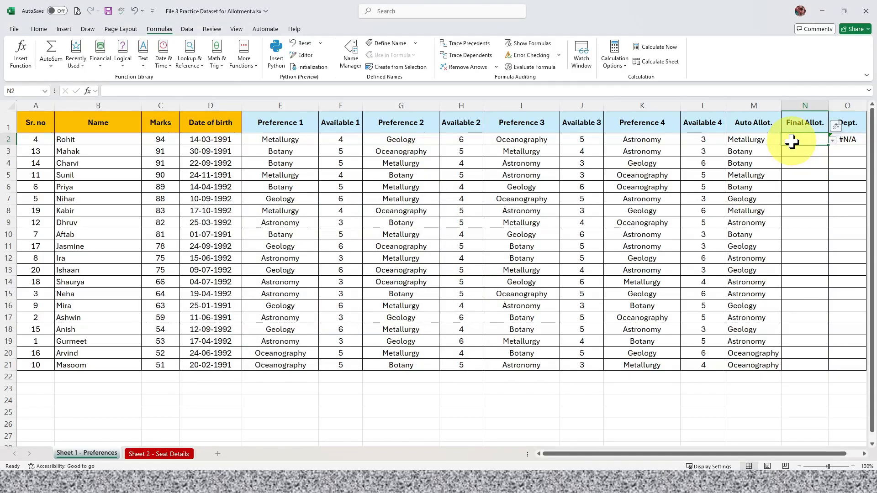
{"action": "left_click", "coordinate": [832, 141]}
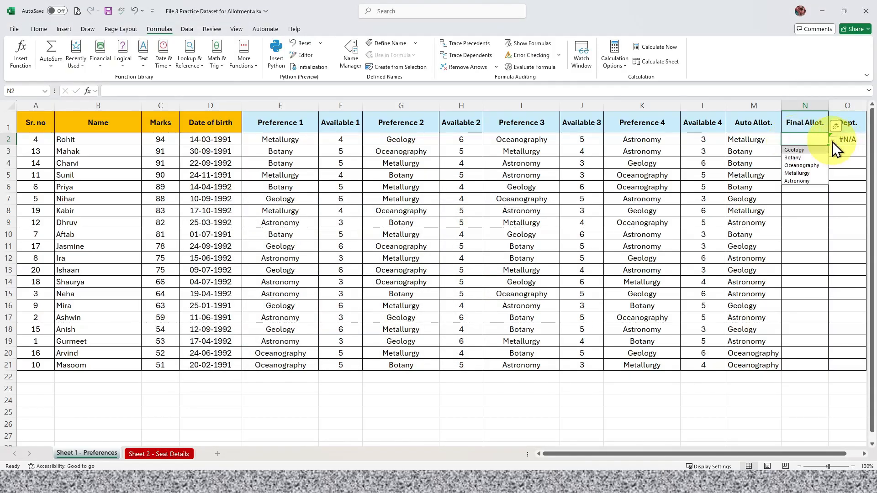
{"action": "left_click", "coordinate": [811, 174]}
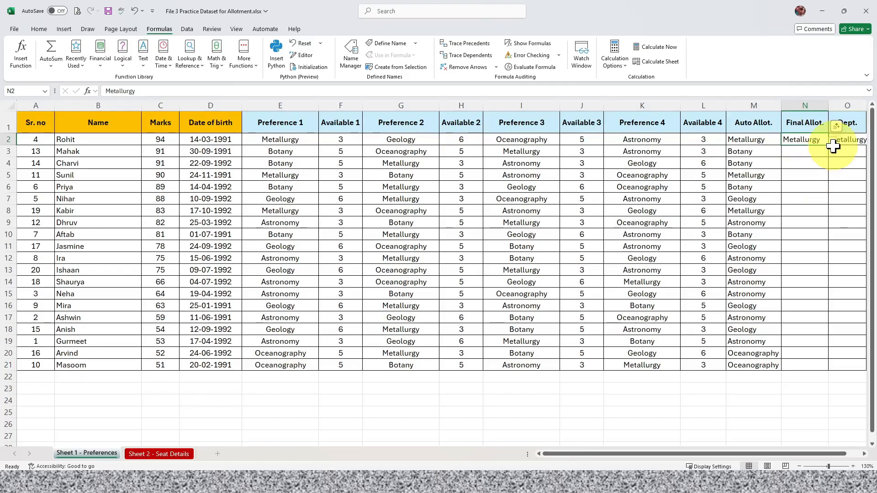
{"action": "left_click", "coordinate": [855, 140]}
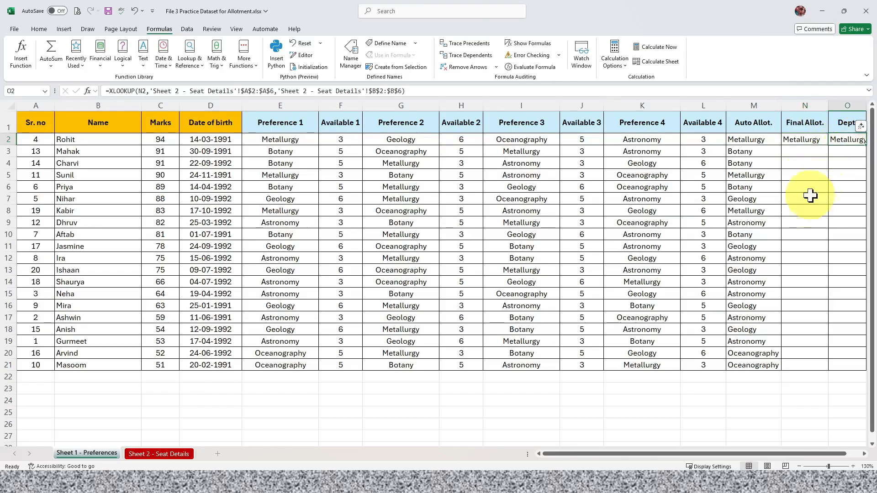
{"action": "left_click", "coordinate": [178, 454]}
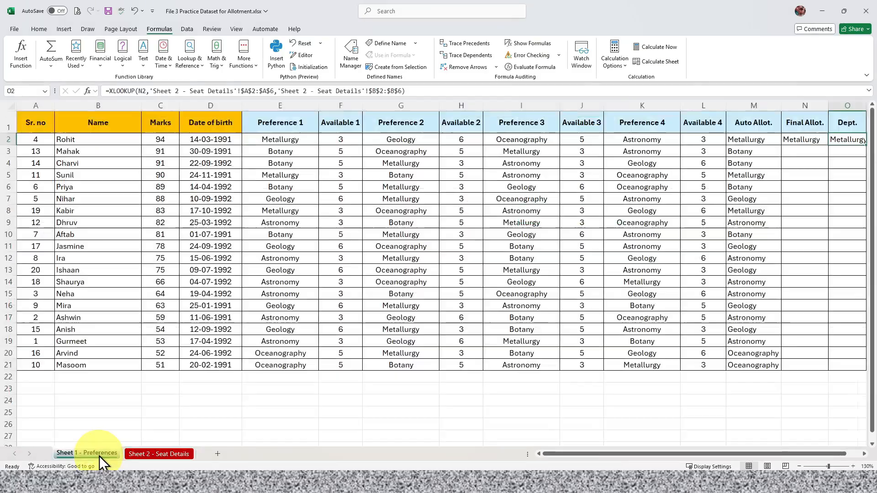
{"action": "left_click", "coordinate": [100, 454]}
{"action": "left_click", "coordinate": [816, 138]}
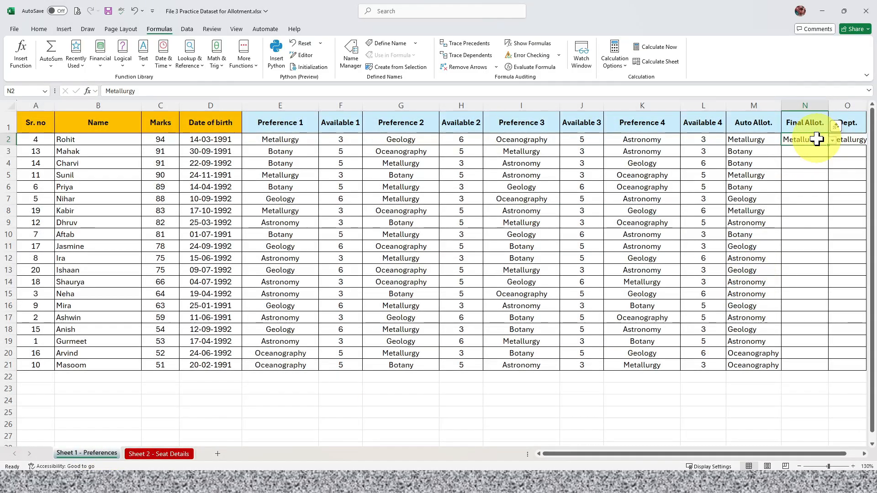
{"action": "key", "text": "Delete"}
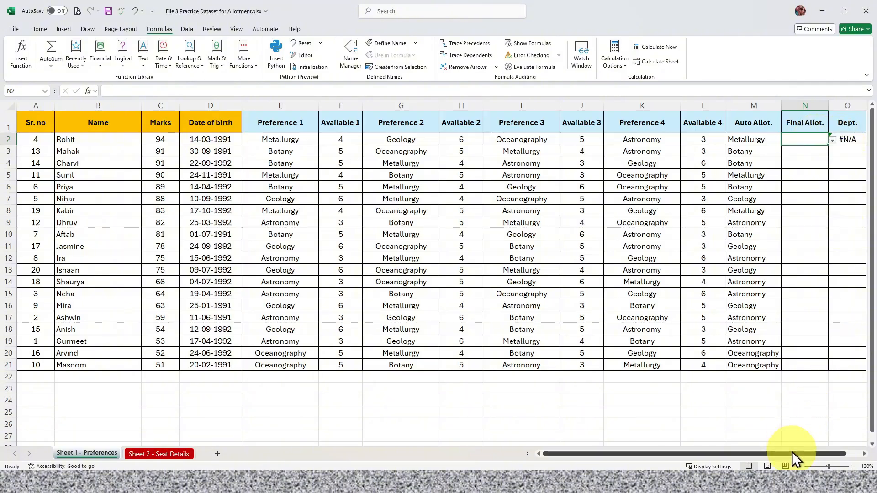
- Fill the XLOOKUP formula from O2 down the Dept. column to O21
{"action": "scroll", "coordinate": [789, 456], "scroll_direction": "right", "scroll_amount": 1}
{"action": "left_click", "coordinate": [811, 138]}
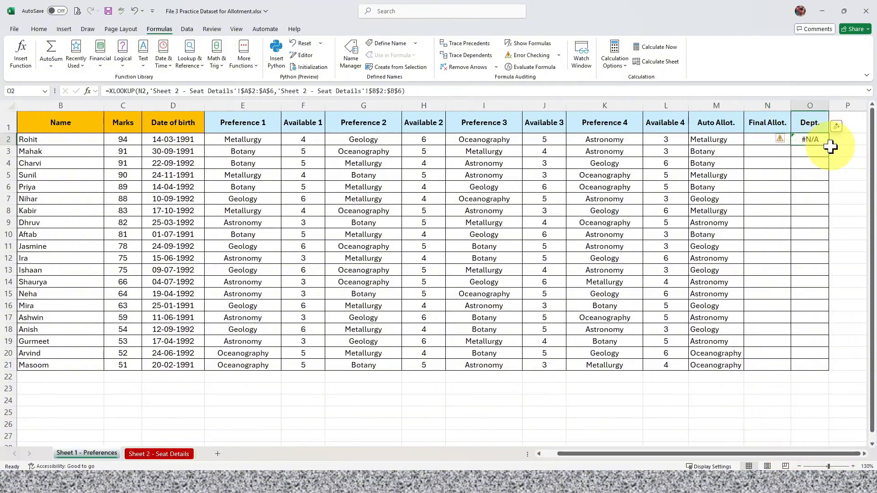
{"action": "left_click_drag", "start_coordinate": [830, 147], "coordinate": [830, 370]}
- Review the candidates' marks and the auto-allotment in M2, and enter Metallurgy as the final allotment in N2
{"action": "left_click", "coordinate": [765, 140]}
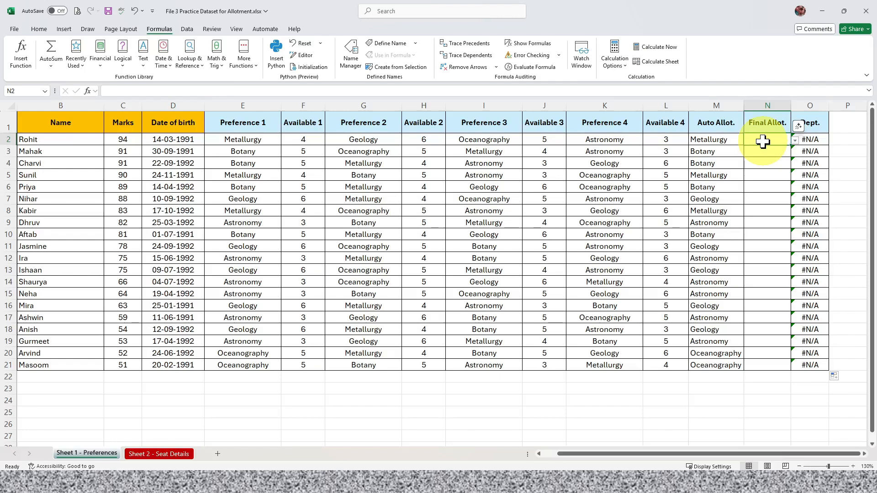
{"action": "left_click", "coordinate": [799, 466]}
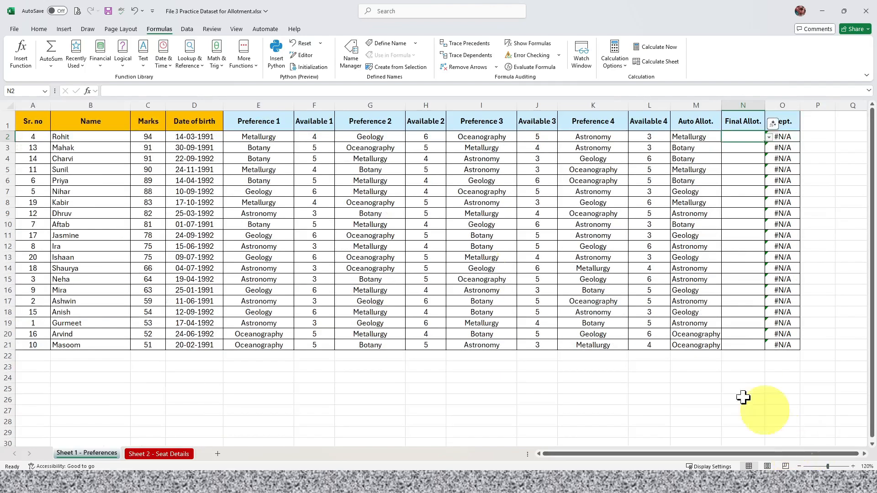
{"action": "left_click_drag", "start_coordinate": [65, 137], "coordinate": [68, 336]}
{"action": "left_click_drag", "start_coordinate": [152, 133], "coordinate": [140, 354]}
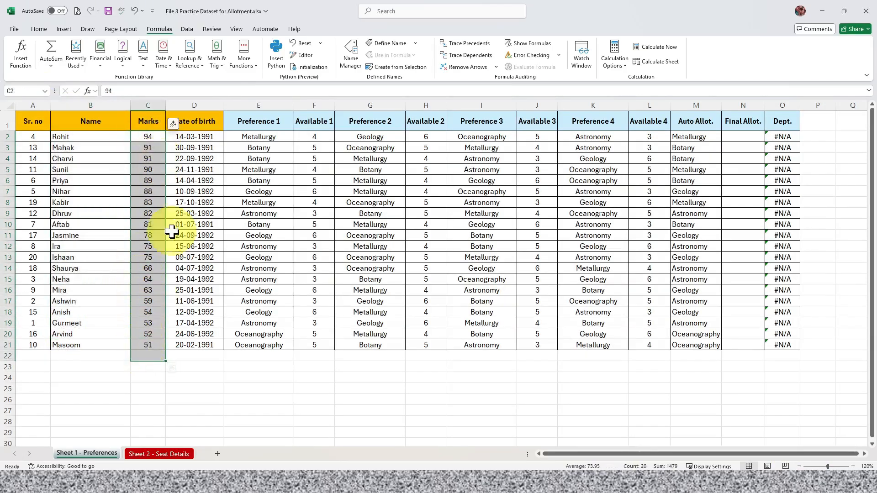
{"action": "left_click", "coordinate": [485, 377]}
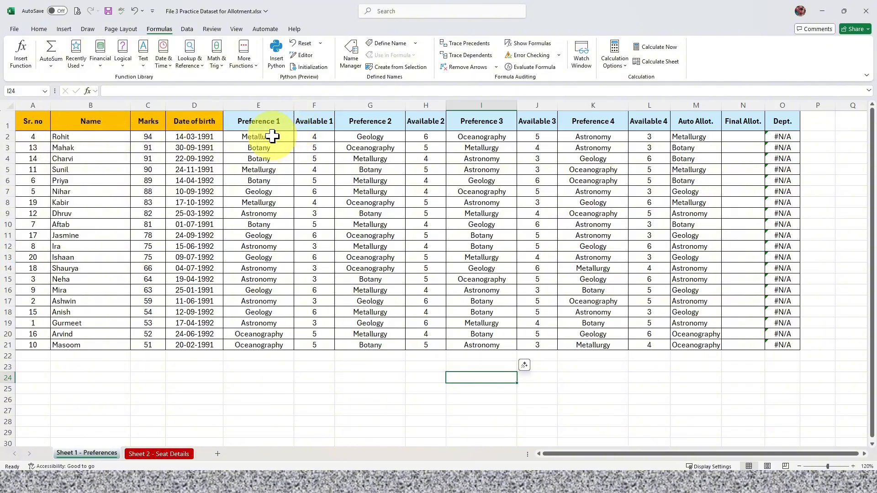
{"action": "left_click", "coordinate": [689, 136]}
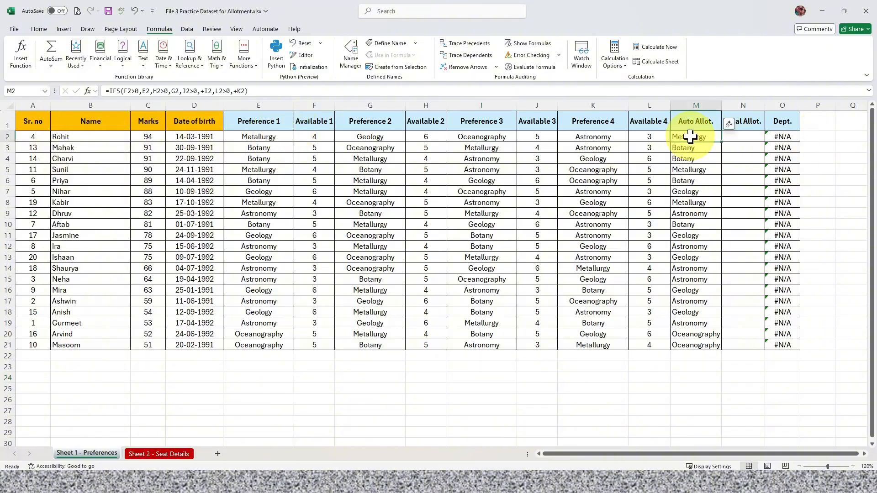
{"action": "left_click", "coordinate": [743, 136]}
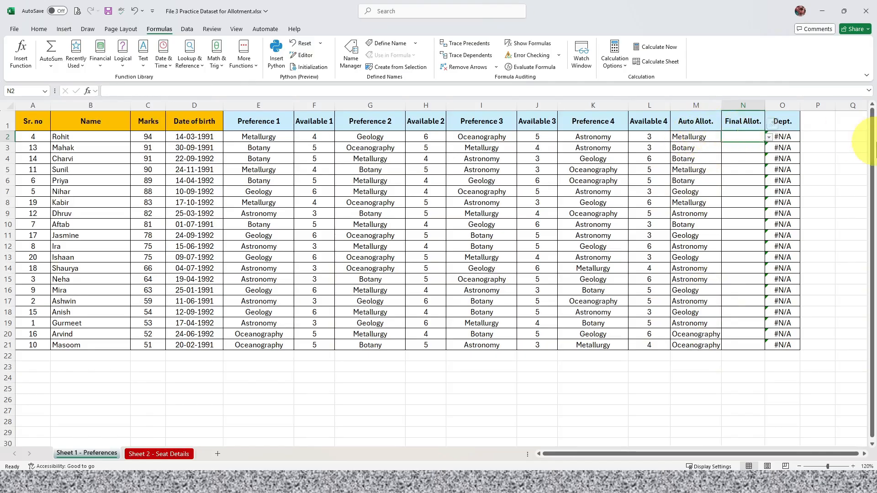
{"action": "type", "text": "Metallurgy"}
{"action": "key", "text": "Return"}
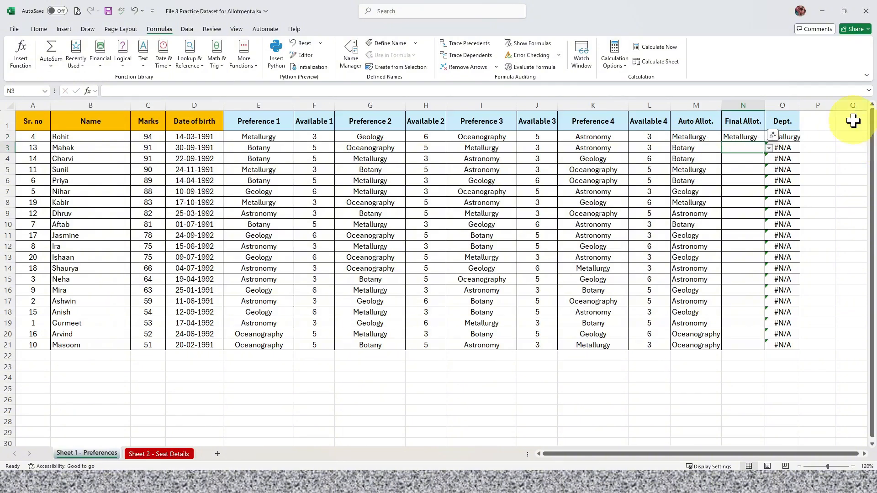
- Check the Auto Allot. column and enter Botany as the final allotment in both N3 and N4
{"action": "left_click", "coordinate": [697, 149]}
{"action": "left_click", "coordinate": [701, 133]}
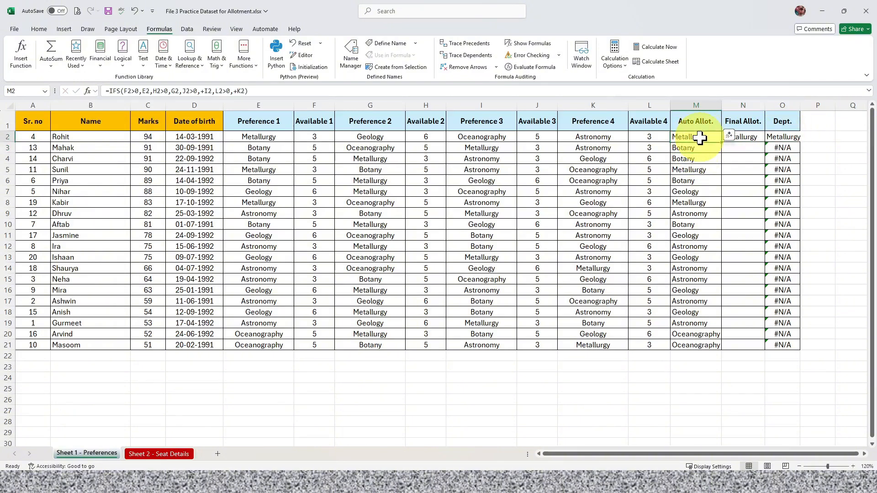
{"action": "left_click_drag", "start_coordinate": [694, 148], "coordinate": [697, 349]}
{"action": "left_click", "coordinate": [632, 397]}
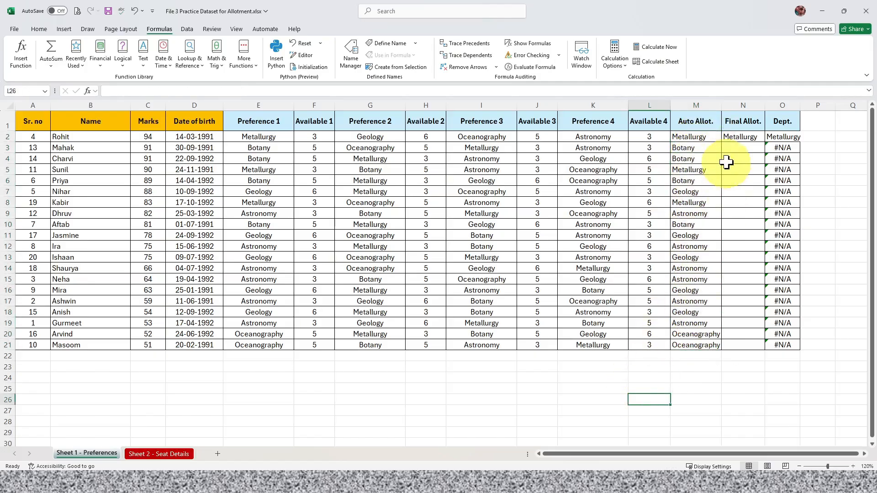
{"action": "left_click", "coordinate": [695, 150]}
{"action": "left_click", "coordinate": [742, 150]}
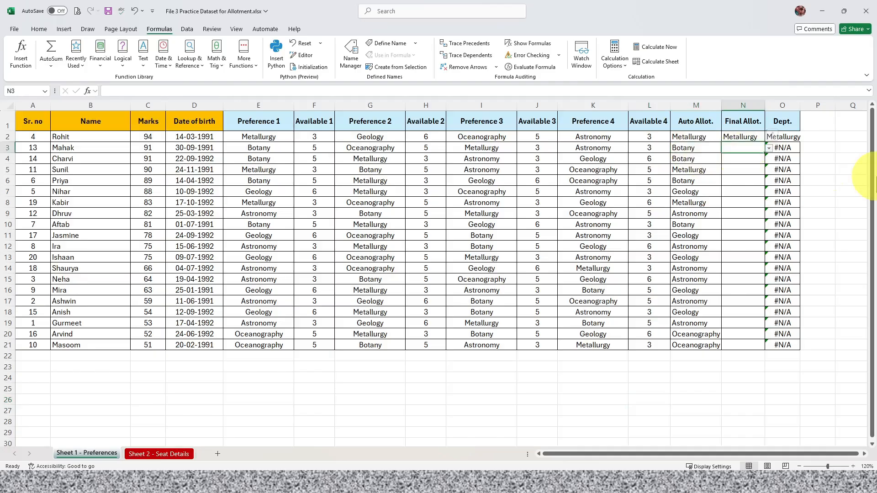
{"action": "type", "text": "Botany"}
{"action": "key", "text": "Return"}
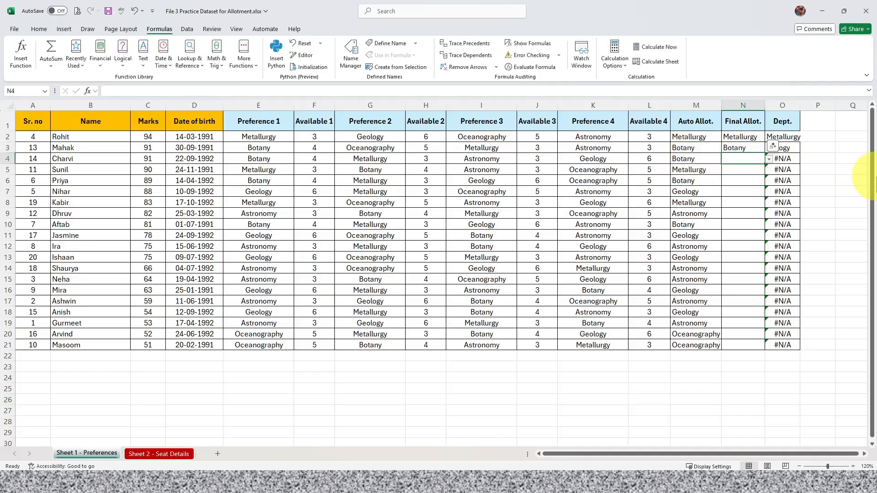
{"action": "type", "text": "bo"}
{"action": "key", "text": "Return"}
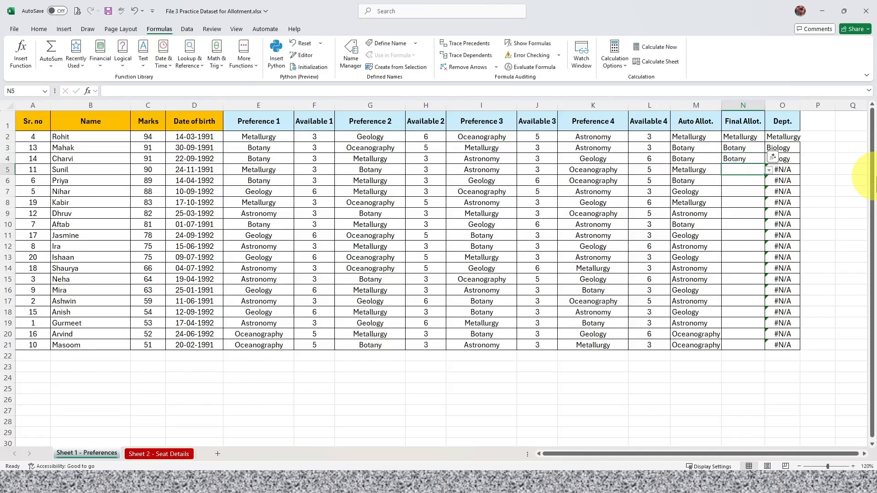
- Enter the final allotments Metallurgy in N5, Botany in N6 and Geology in N7, matching the auto-allotments
{"action": "type", "text": "met"}
{"action": "key", "text": "Return"}
{"action": "type", "text": "bo"}
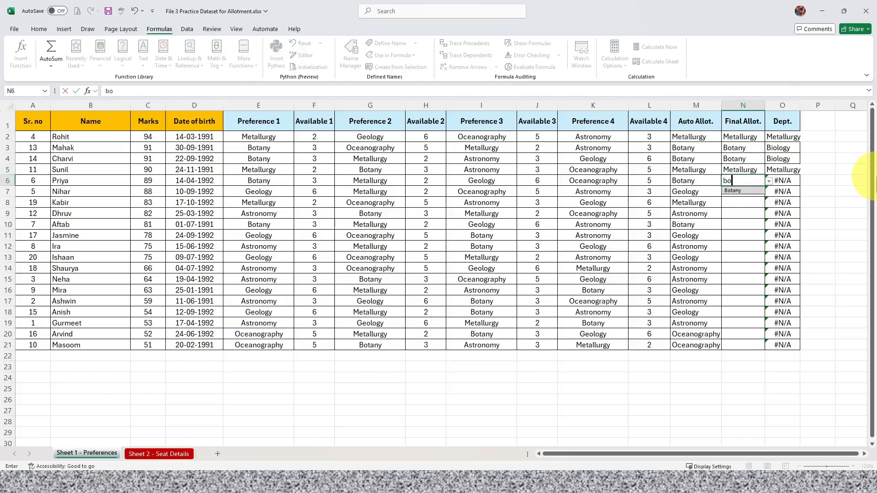
{"action": "key", "text": "Return"}
{"action": "type", "text": "geo"}
{"action": "key", "text": "Return"}
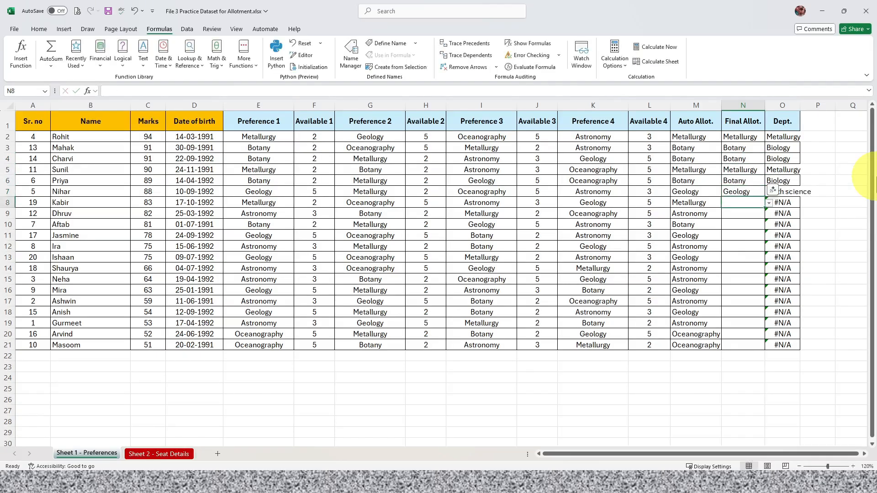
- Enter the final allotments Metallurgy in N8, Astronomy in N9 and Botany in N10, matching the auto-allotments
{"action": "type", "text": "met"}
{"action": "key", "text": "Return"}
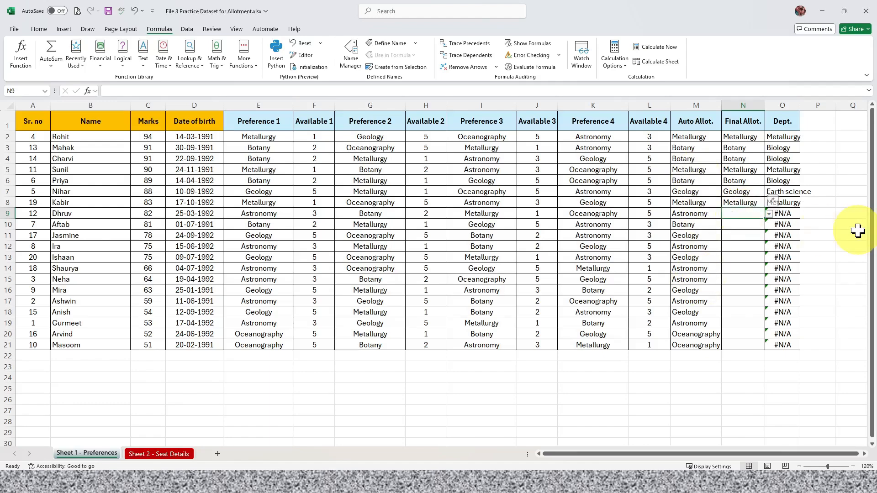
{"action": "type", "text": "Astronomy"}
{"action": "key", "text": "Return"}
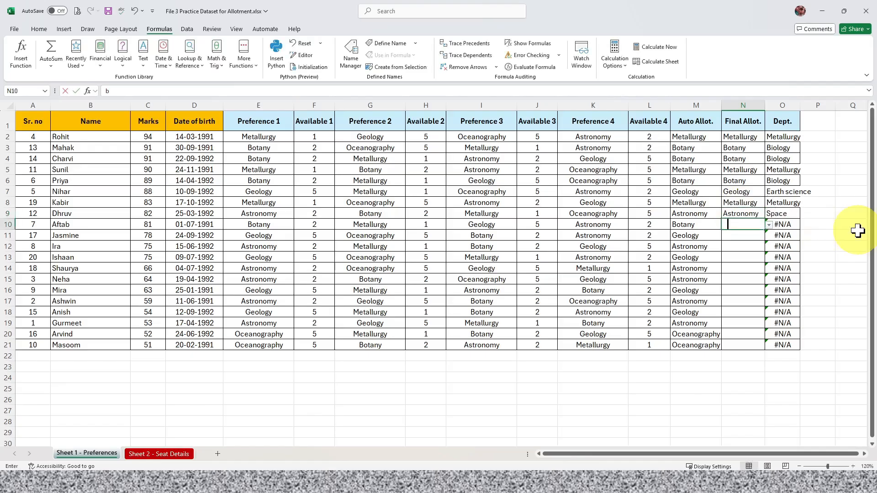
{"action": "type", "text": "b"}
{"action": "key", "text": "Return"}
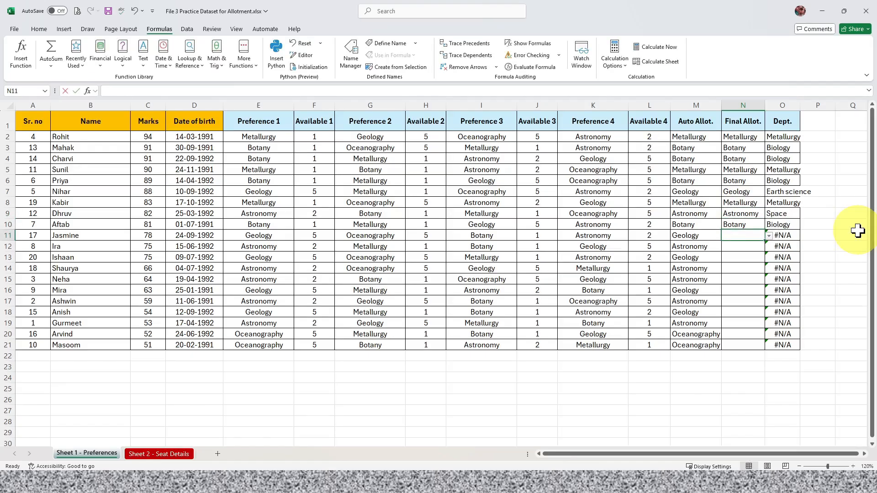
- Enter the final allotments Geology in N11, Astronomy in N12 and Geology in N13, matching the auto-allotments
{"action": "type", "text": "geo"}
{"action": "key", "text": "Return"}
{"action": "type", "text": "as"}
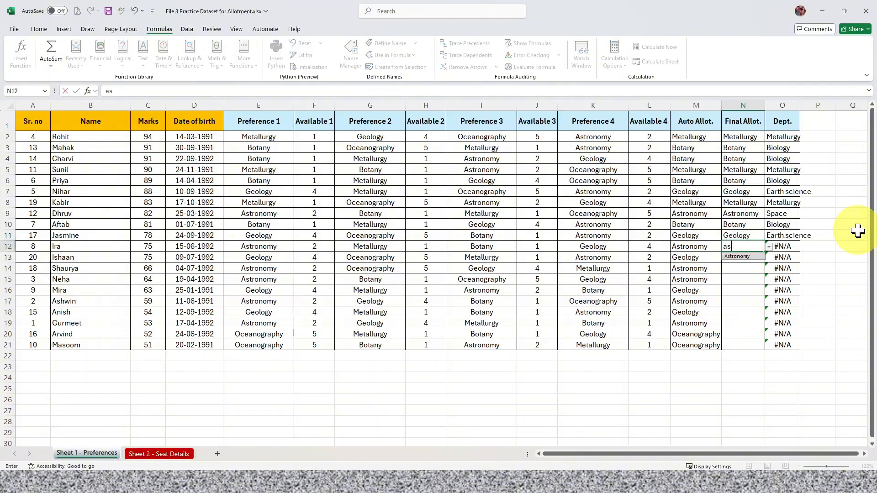
{"action": "key", "text": "Return"}
{"action": "type", "text": "ge"}
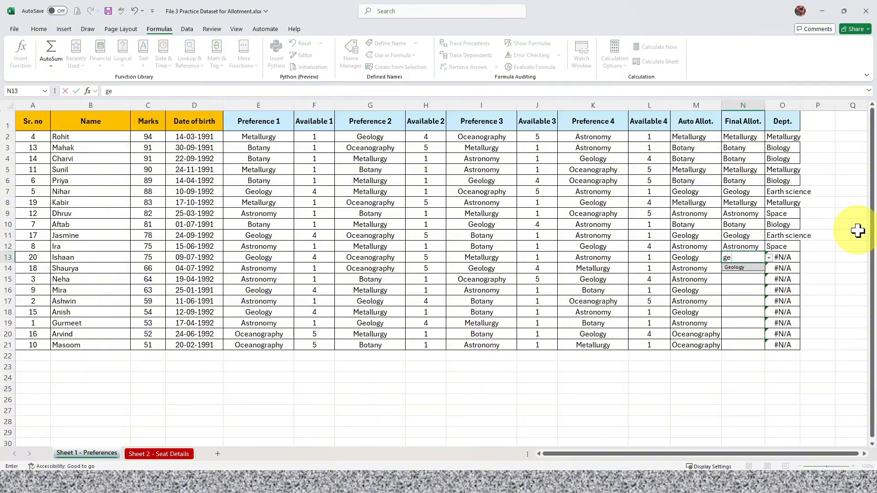
{"action": "key", "text": "Return"}
- Try Astronomy in N14 and Geology in N15 as final allotments, and clear both cells
{"action": "type", "text": "as"}
{"action": "key", "text": "Return"}
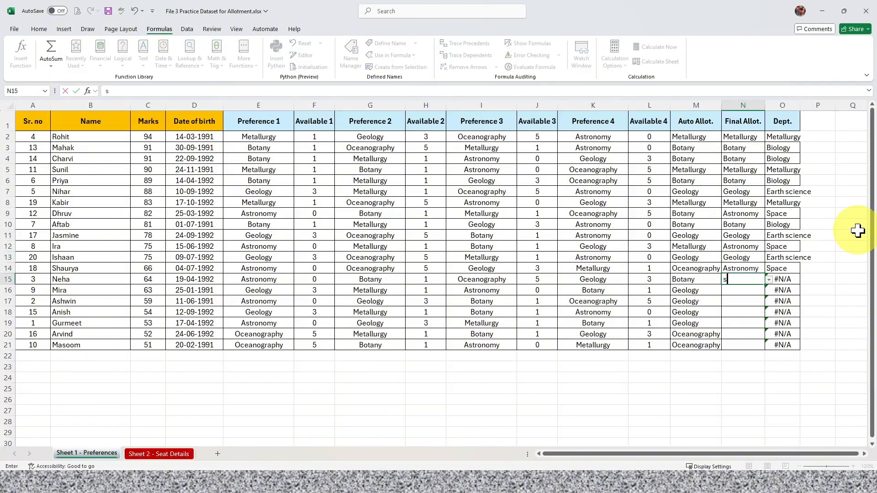
{"action": "key", "text": "alt+Down"}
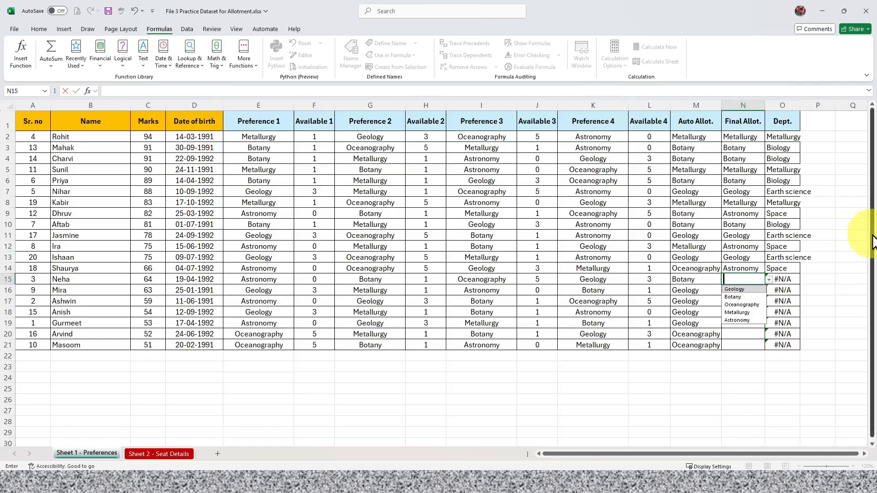
{"action": "key", "text": "Return"}
{"action": "key", "text": "Up"}
{"action": "key", "text": "Delete"}
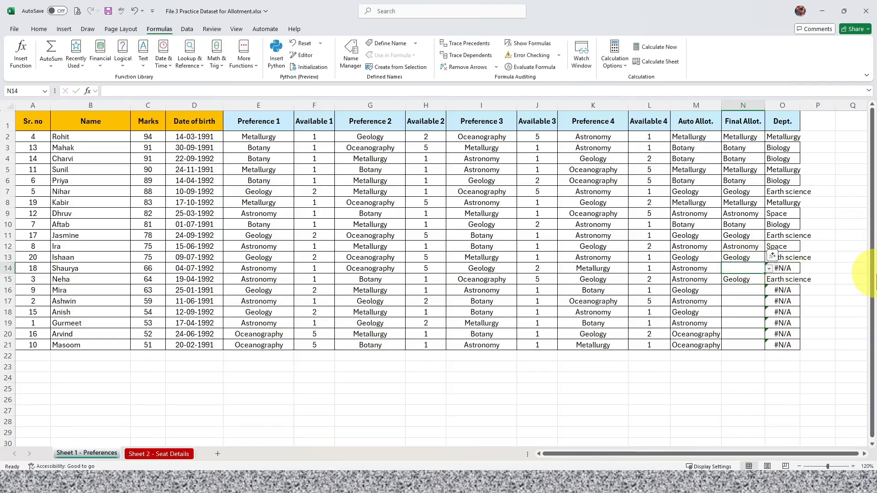
{"action": "key", "text": "Down"}
{"action": "key", "text": "Delete"}
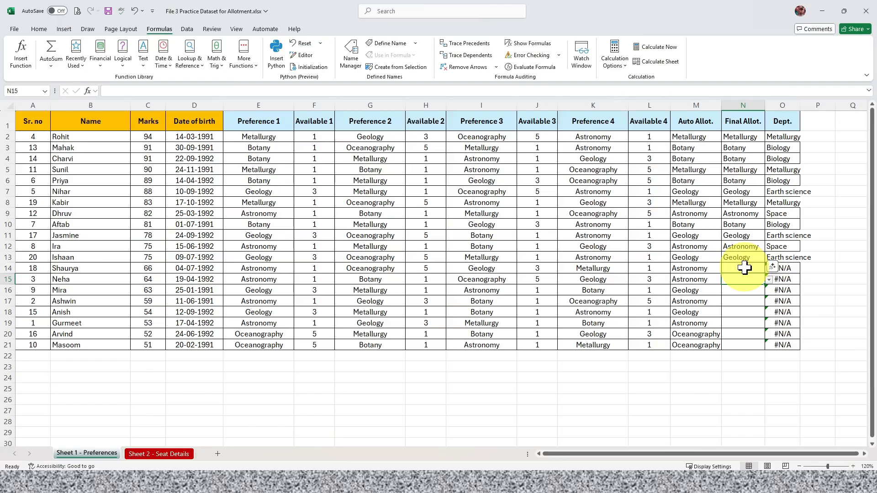
- Try Astronomy as the final allotment in N15 and clear that entry
{"action": "type", "text": "a"}
{"action": "key", "text": "Return"}
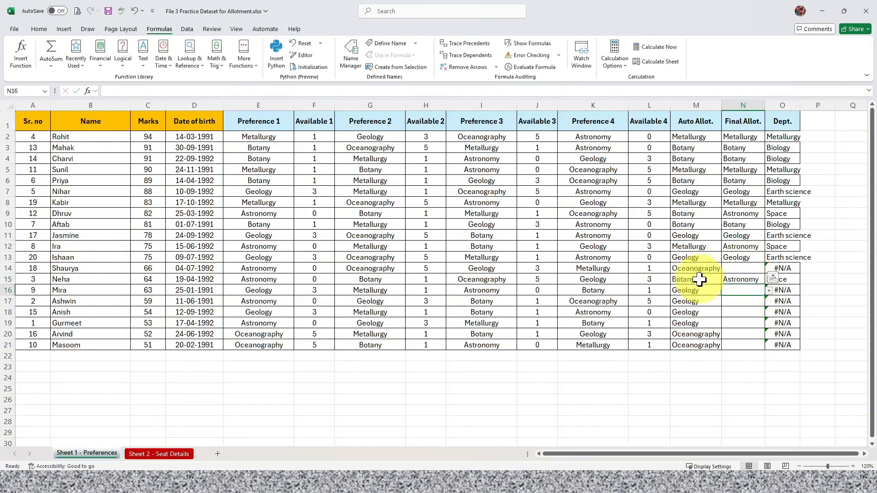
{"action": "left_click", "coordinate": [736, 269]}
{"action": "key", "text": "Down"}
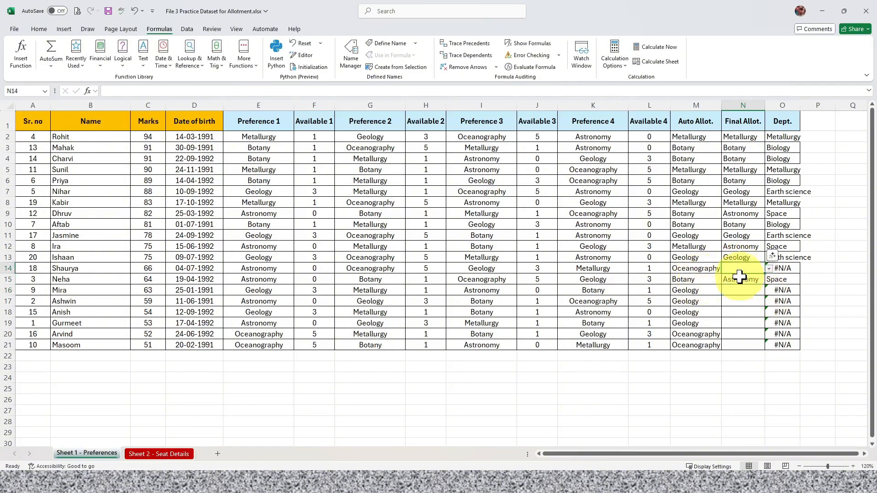
{"action": "key", "text": "Delete"}
- Enter Astronomy as the final allotment in N14 and review the auto-allotments in M2:M14 and M16:M21
{"action": "left_click", "coordinate": [723, 268]}
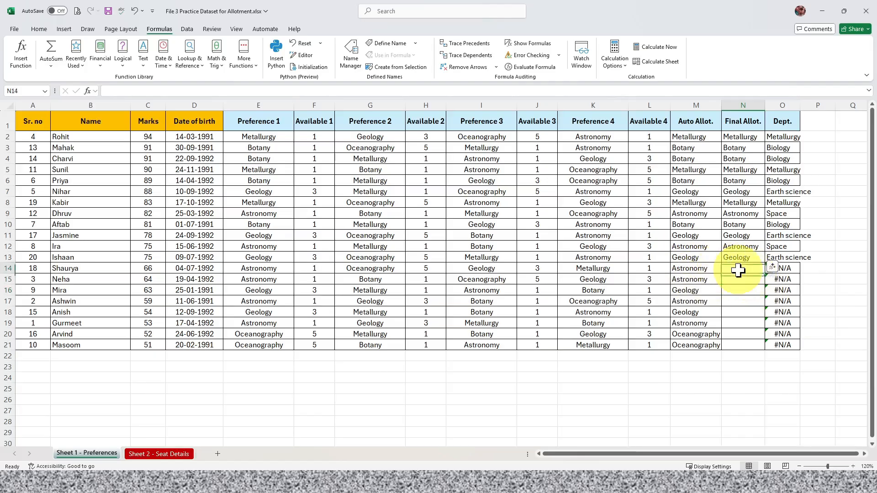
{"action": "type", "text": "as"}
{"action": "key", "text": "Return"}
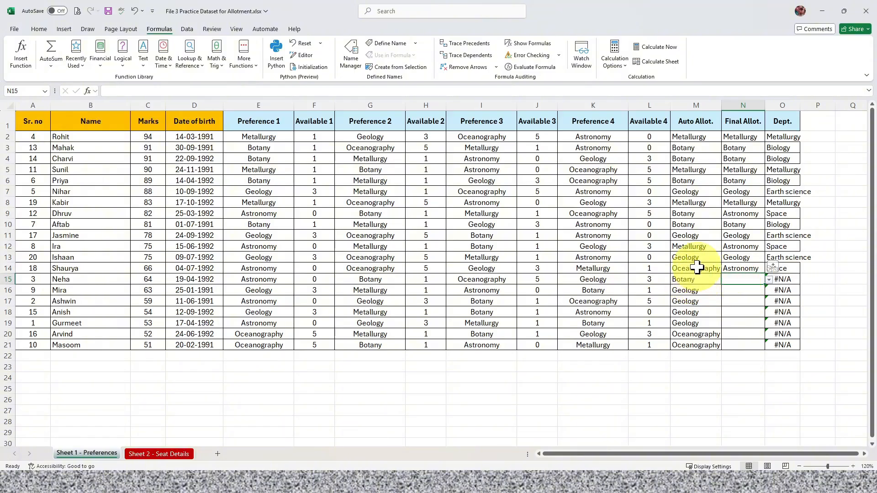
{"action": "left_click_drag", "start_coordinate": [695, 267], "coordinate": [693, 134]}
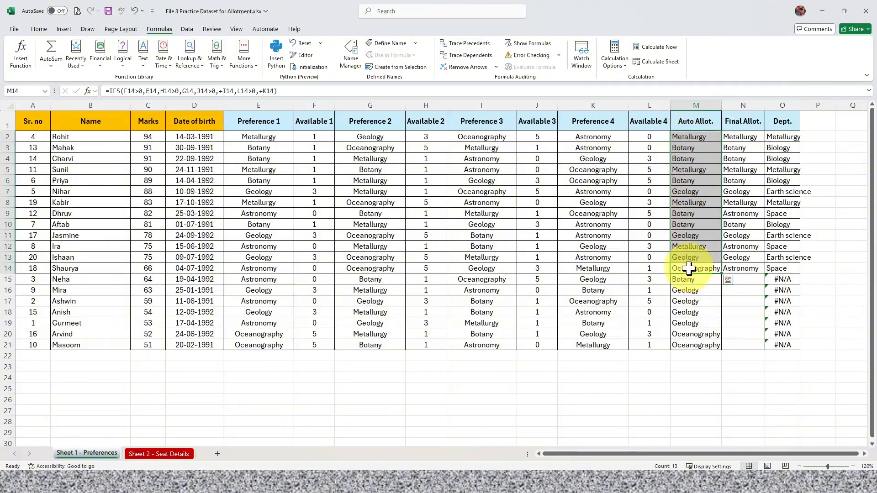
{"action": "left_click_drag", "start_coordinate": [697, 293], "coordinate": [709, 346]}
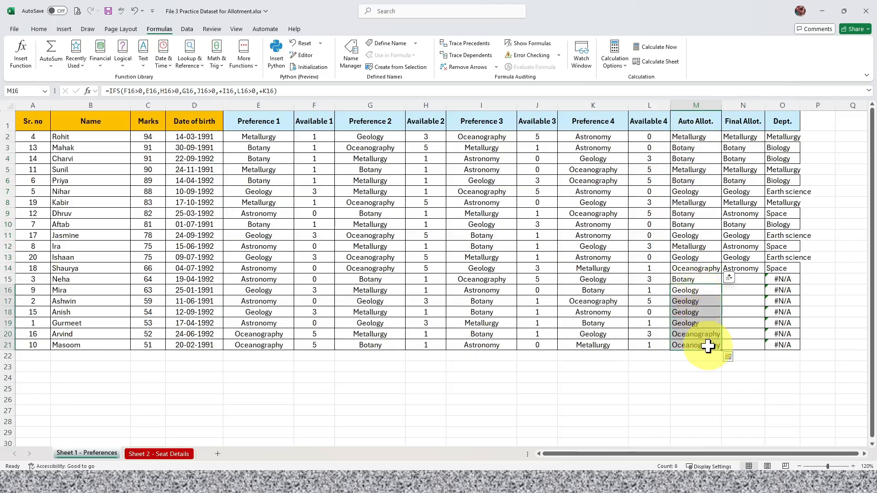
- Enter the final allotments Botany in N15 and Geology in N16, following the Auto Allot. column
{"action": "left_click", "coordinate": [753, 280]}
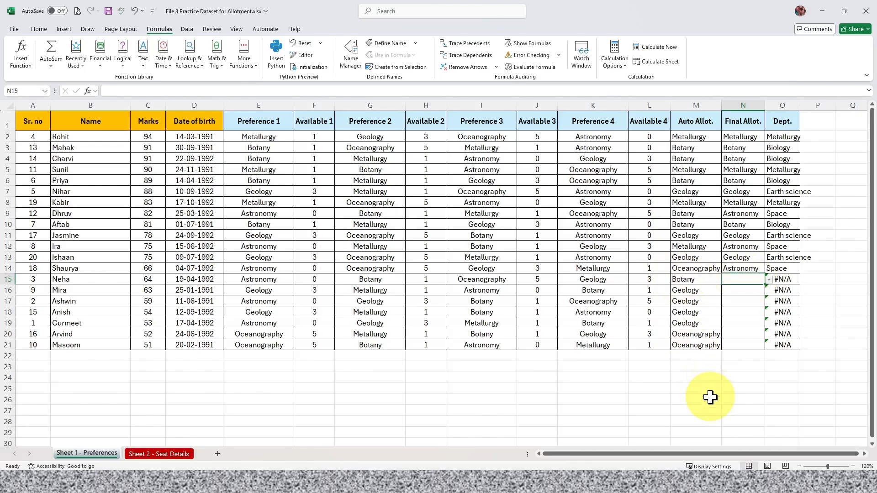
{"action": "type", "text": "bo"}
{"action": "key", "text": "Return"}
{"action": "type", "text": "g"}
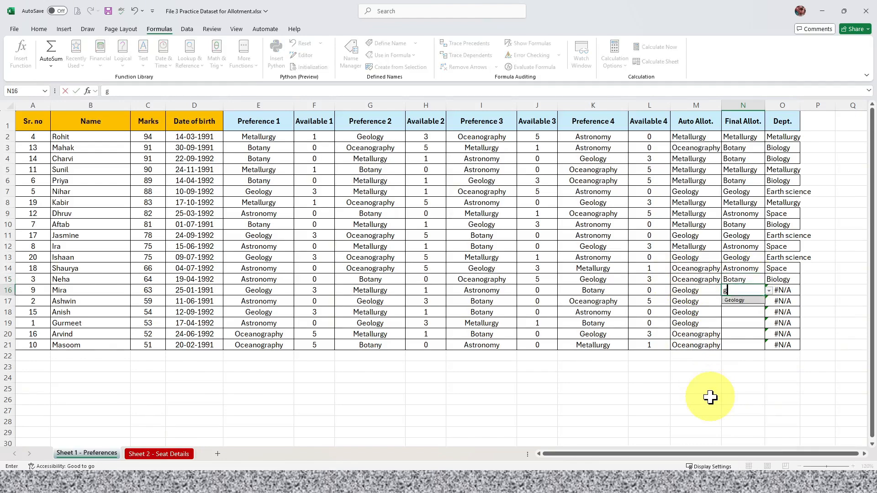
{"action": "type", "text": "eo"}
{"action": "key", "text": "Return"}
- Enter Geology as the final allotment in N17 and N18, and Metallurgy in N19
{"action": "type", "text": "g"}
{"action": "key", "text": "Return"}
{"action": "type", "text": "g"}
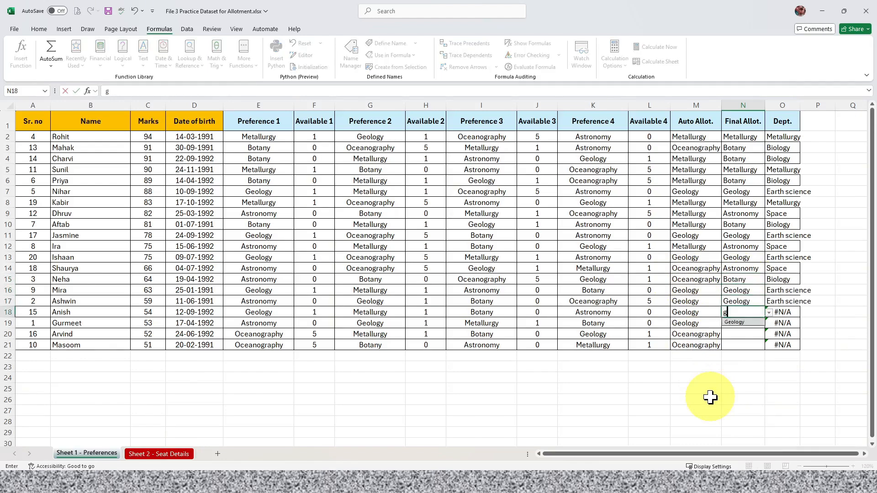
{"action": "key", "text": "Return"}
{"action": "type", "text": "m"}
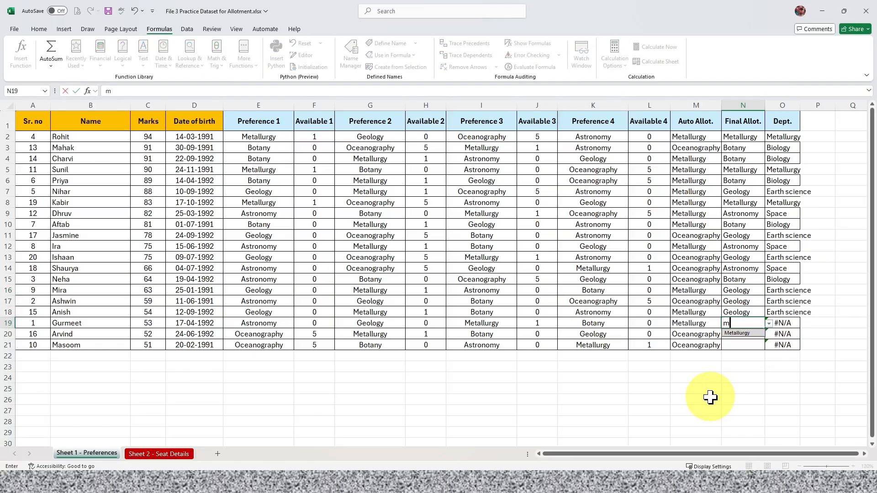
{"action": "key", "text": "Return"}
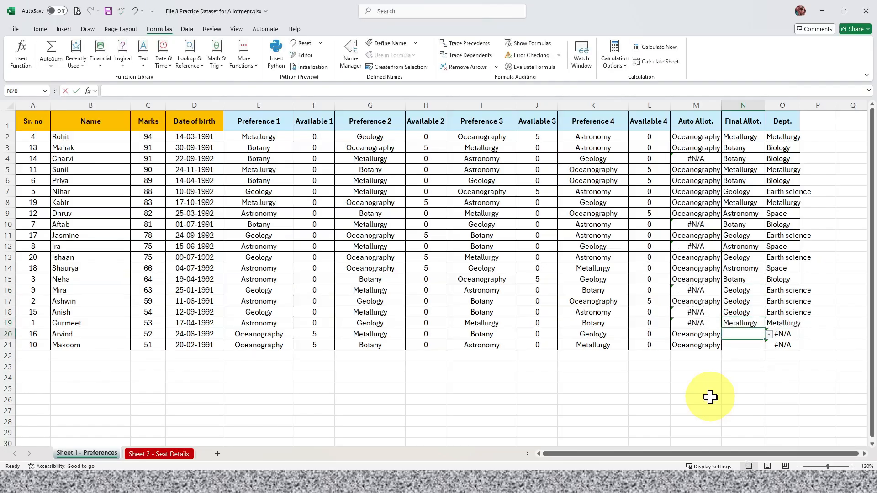
- Enter Oceanography as the final allotment in N20 and N21, and widen the Dept. column to fit its text
{"action": "type", "text": "oc"}
{"action": "key", "text": "Return"}
{"action": "type", "text": "o"}
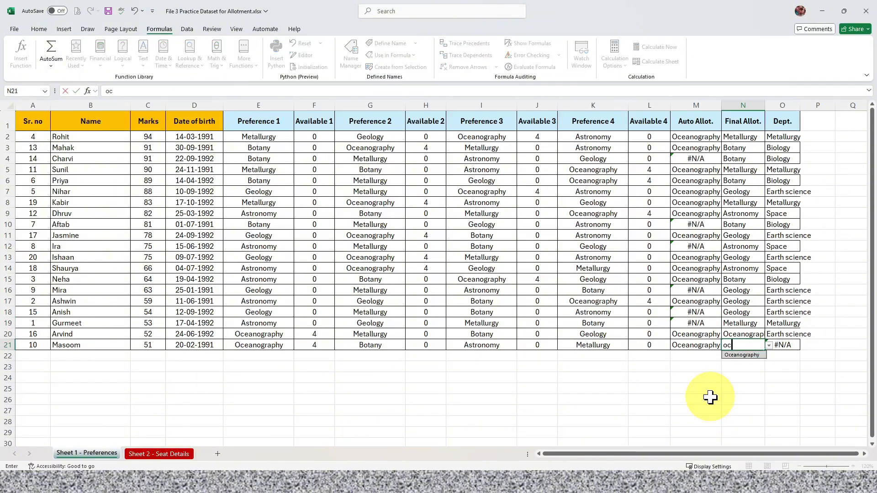
{"action": "key", "text": "Return"}
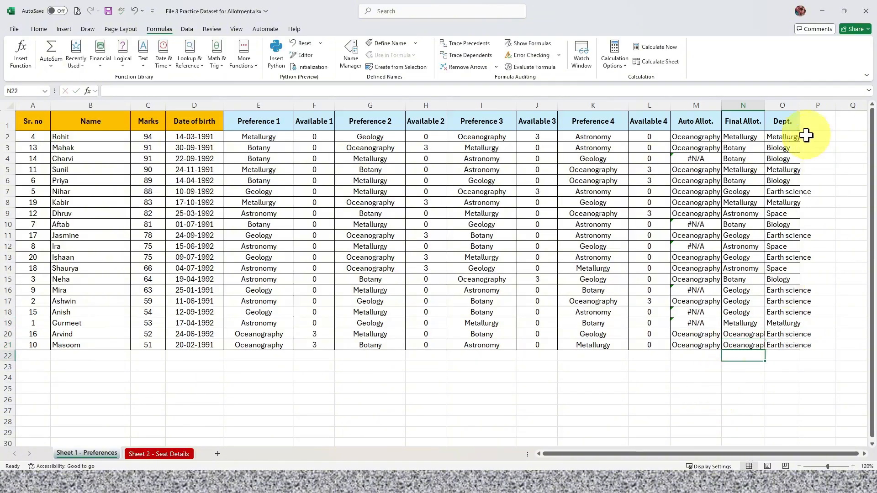
{"action": "left_click_drag", "start_coordinate": [800, 105], "coordinate": [828, 98]}
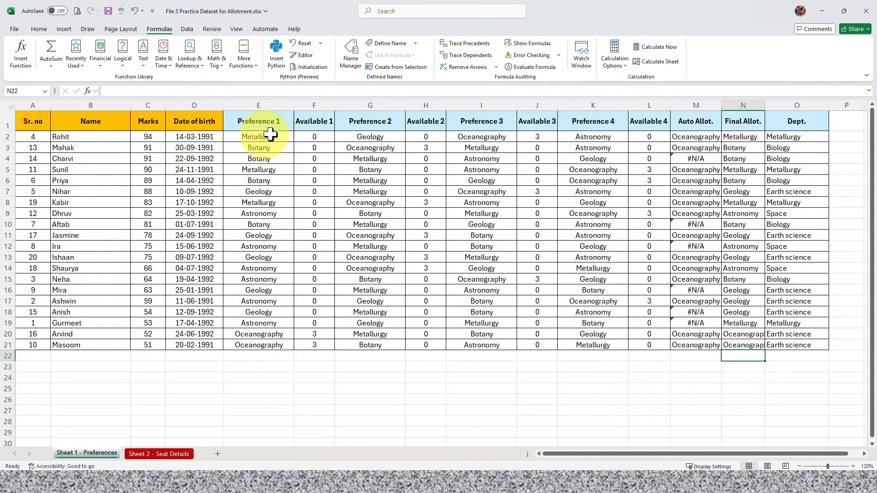
- Review A2:C21 and the Final Allot. and Dept. data in N1:O21, and hide columns D to M
{"action": "left_click_drag", "start_coordinate": [37, 137], "coordinate": [141, 348]}
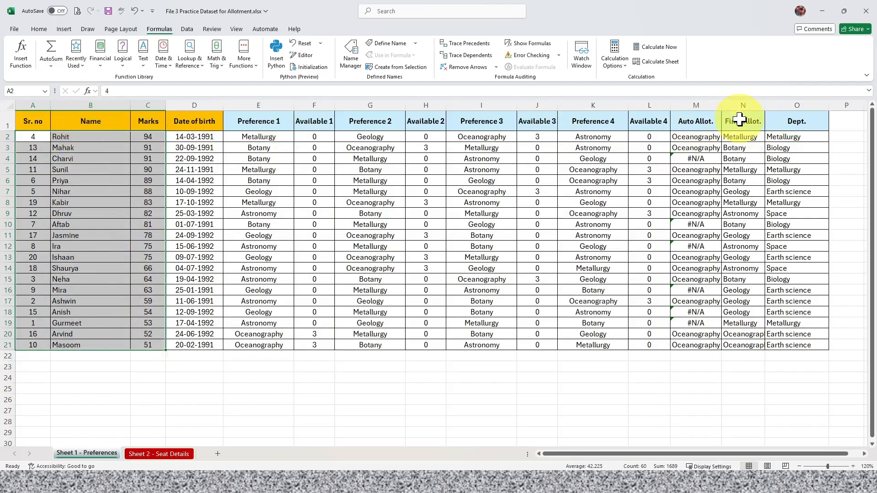
{"action": "left_click_drag", "start_coordinate": [737, 123], "coordinate": [785, 347]}
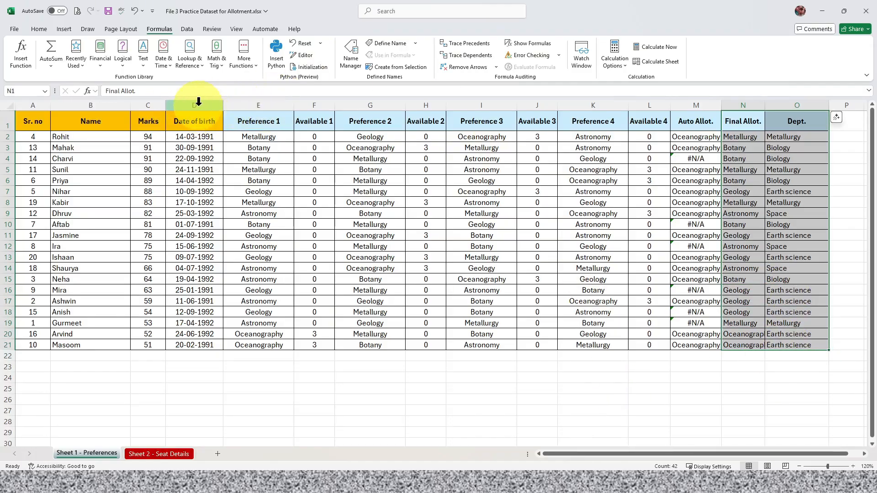
{"action": "left_click_drag", "start_coordinate": [197, 102], "coordinate": [692, 109]}
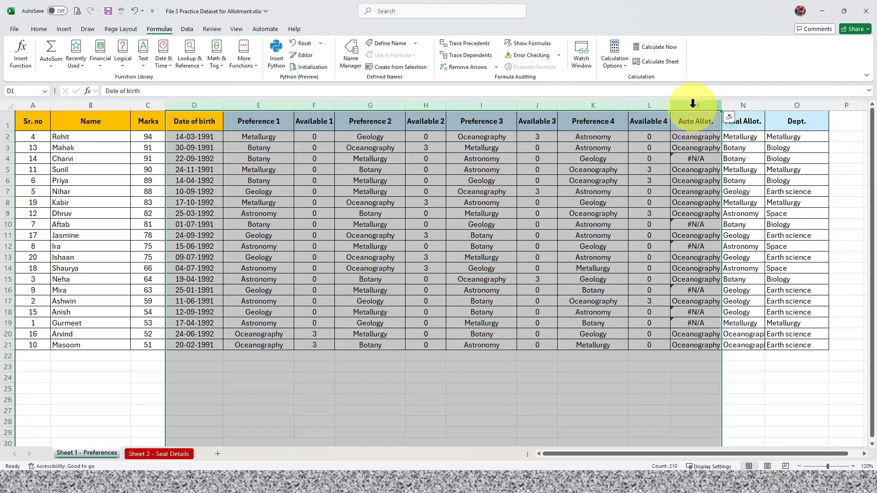
{"action": "right_click", "coordinate": [692, 108]}
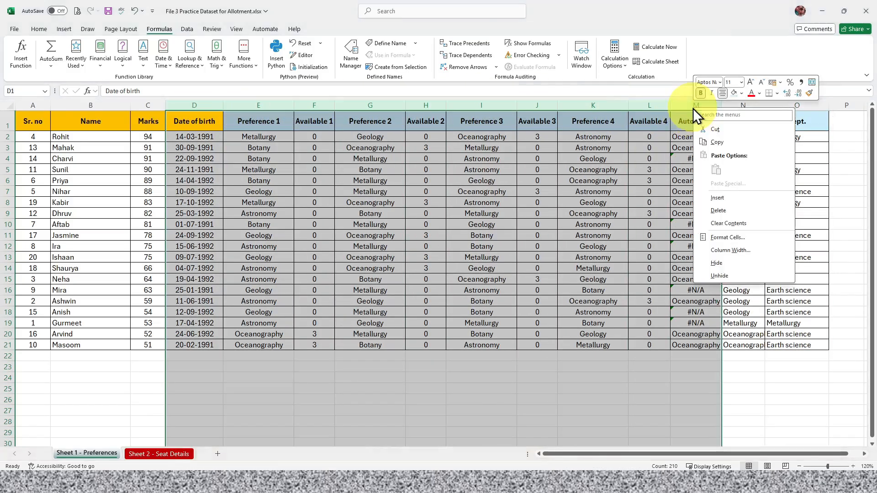
{"action": "left_click", "coordinate": [722, 270]}
{"action": "left_click", "coordinate": [294, 389]}
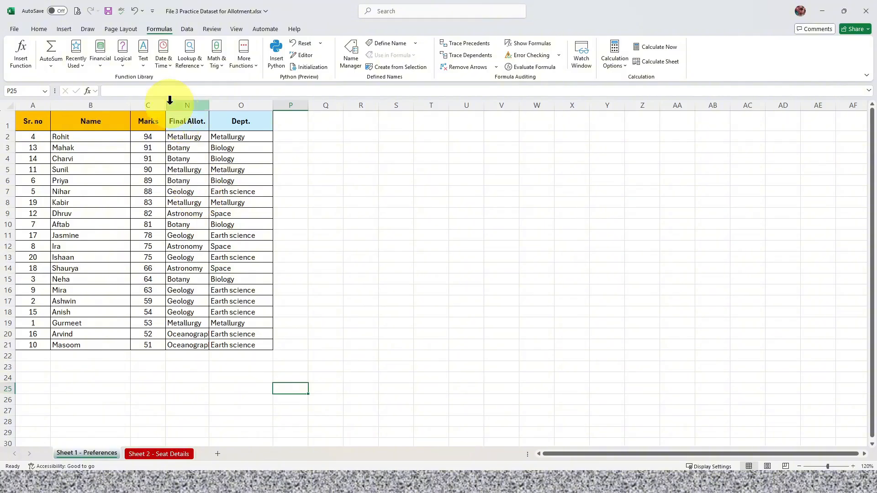
- Unhide the columns between Marks and Final Allot
{"action": "left_click_drag", "start_coordinate": [153, 106], "coordinate": [180, 108]}
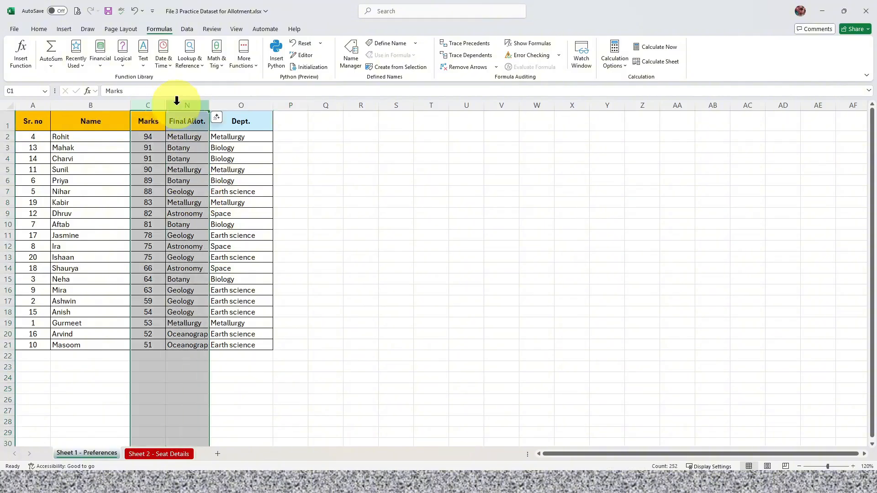
{"action": "right_click", "coordinate": [166, 108]}
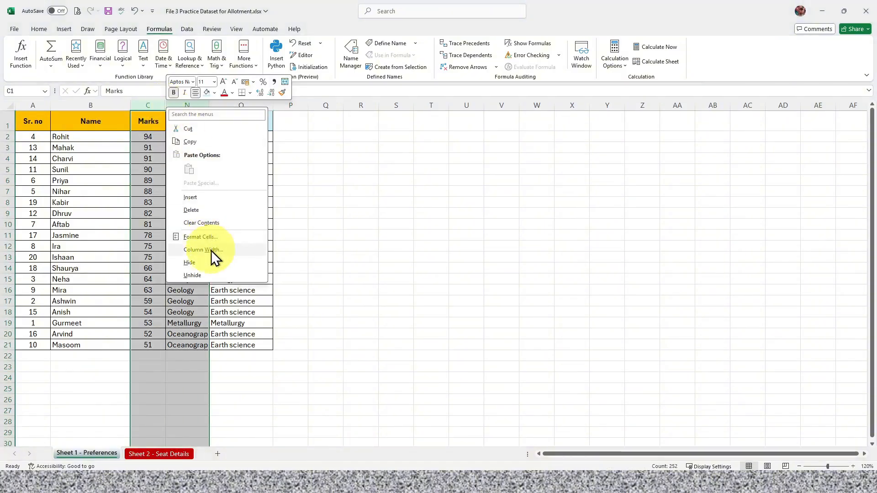
{"action": "left_click", "coordinate": [201, 275]}
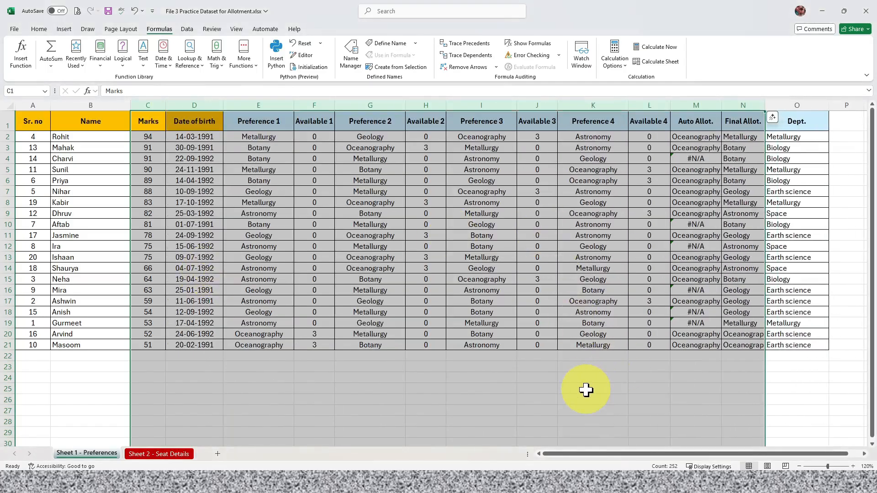
{"action": "left_click", "coordinate": [593, 388]}
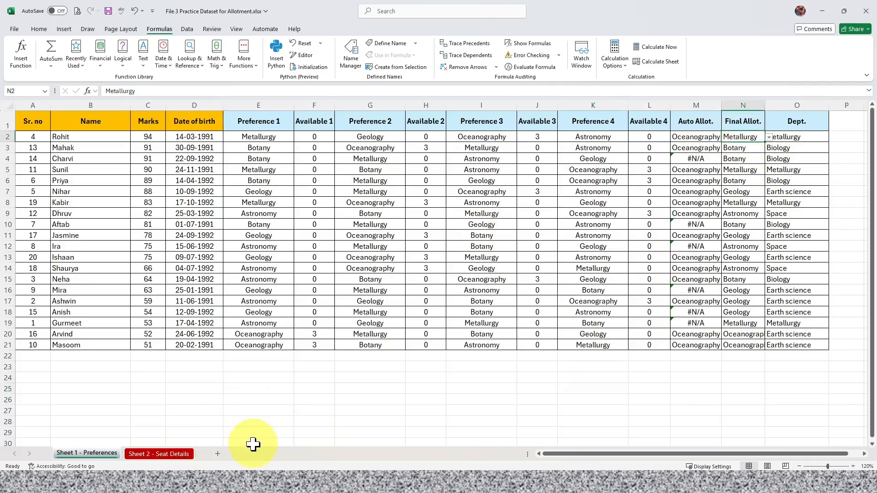
- Check the allotted and remaining seats on Sheet 2 - Seat Details and return to Sheet 1 - Preferences
{"action": "left_click", "coordinate": [172, 455]}
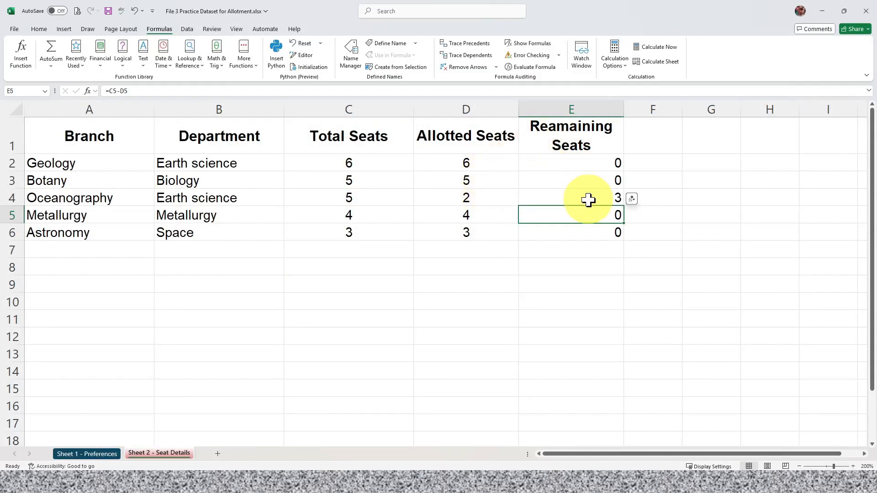
{"action": "left_click", "coordinate": [87, 455]}
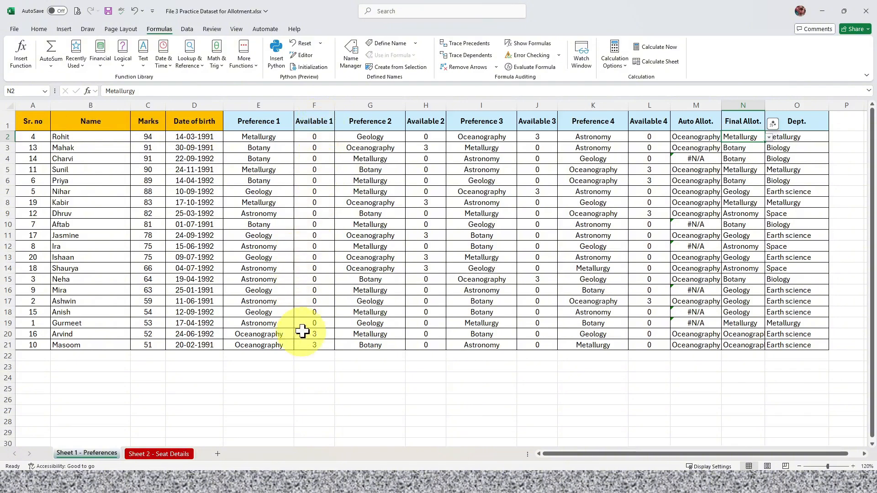